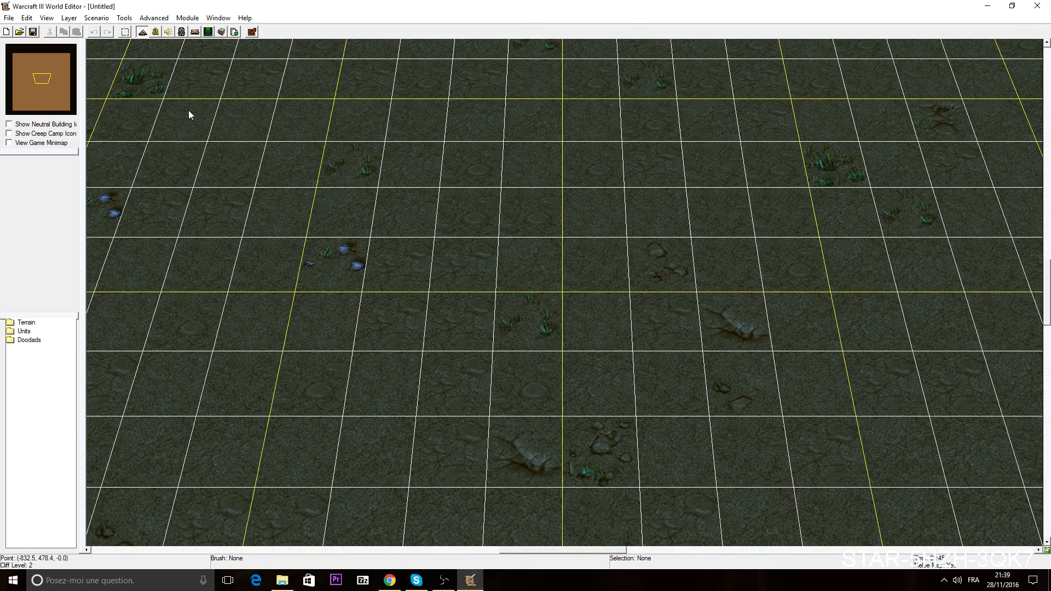
# Start a new map and set its size to 256 wide by 256 high
pyautogui.click(12, 19)
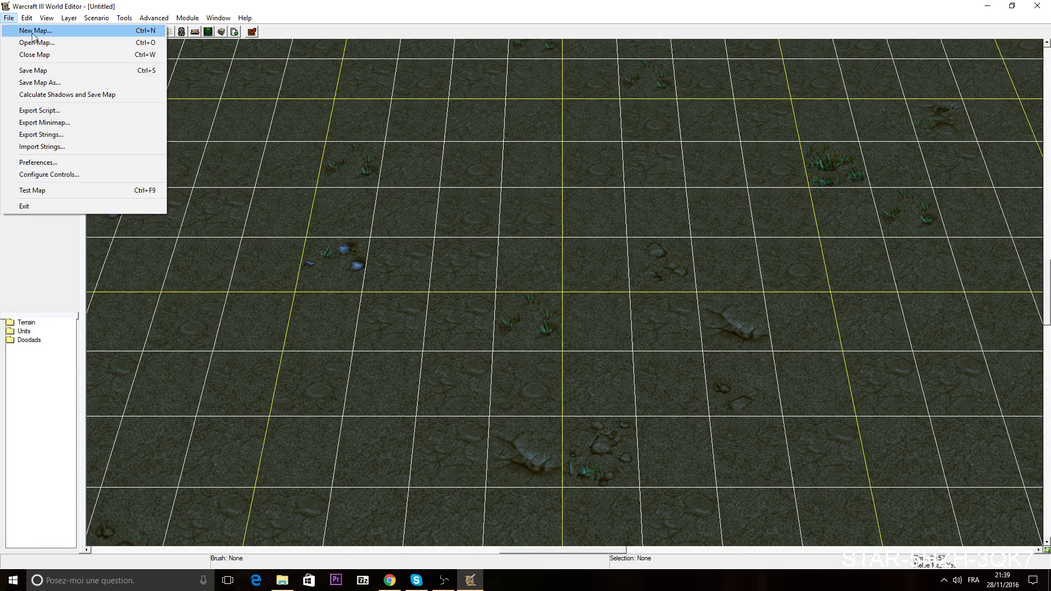
pyautogui.click(35, 32)
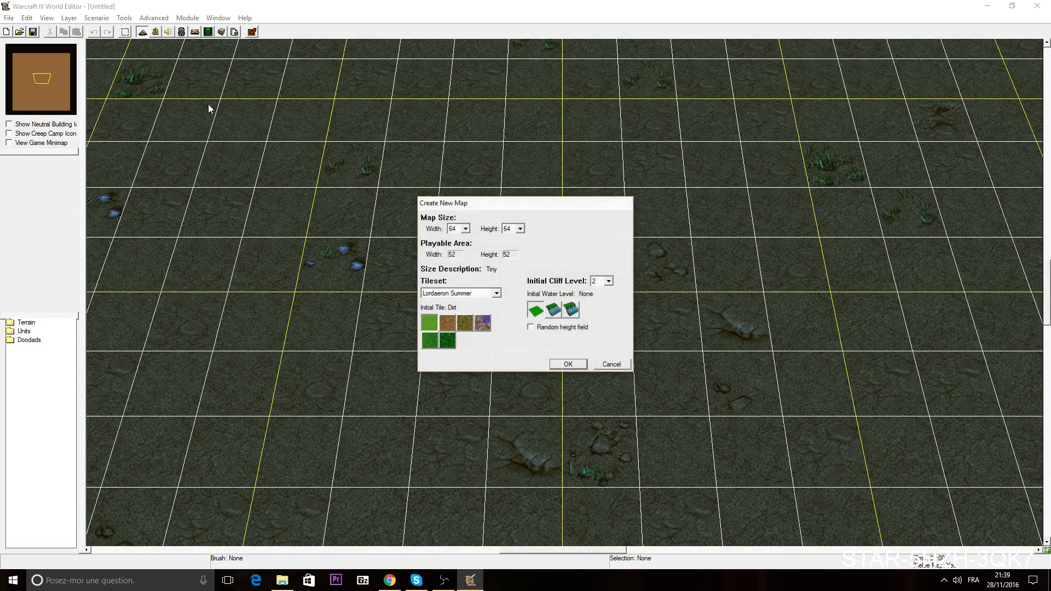
pyautogui.click(465, 228)
pyautogui.click(457, 289)
pyautogui.click(509, 232)
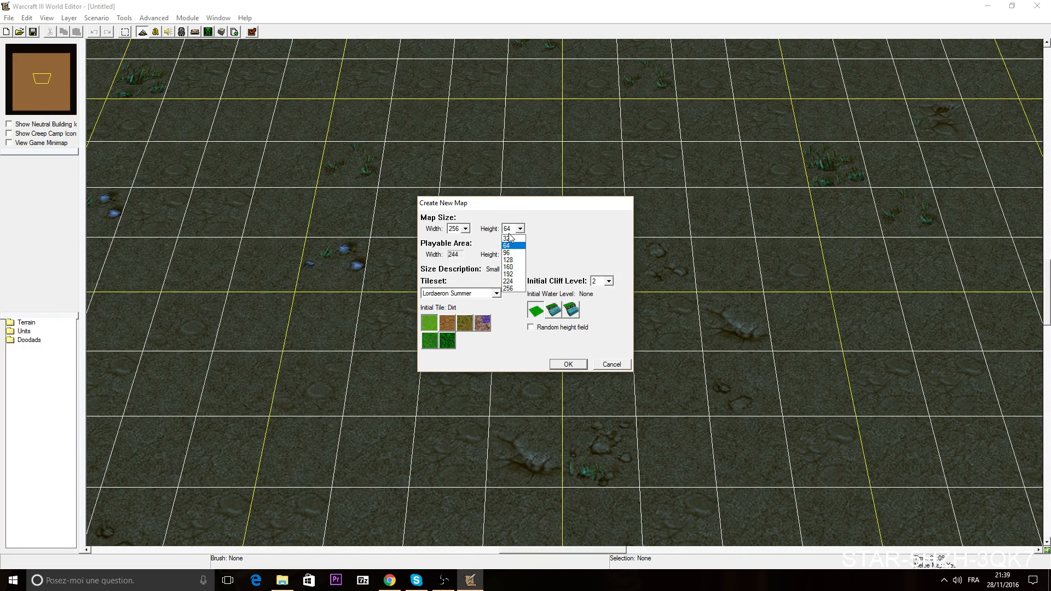
pyautogui.click(508, 288)
# Choose Grass as the initial tile, keep the Lordaeron Summer tileset, and create the map
pyautogui.click(430, 340)
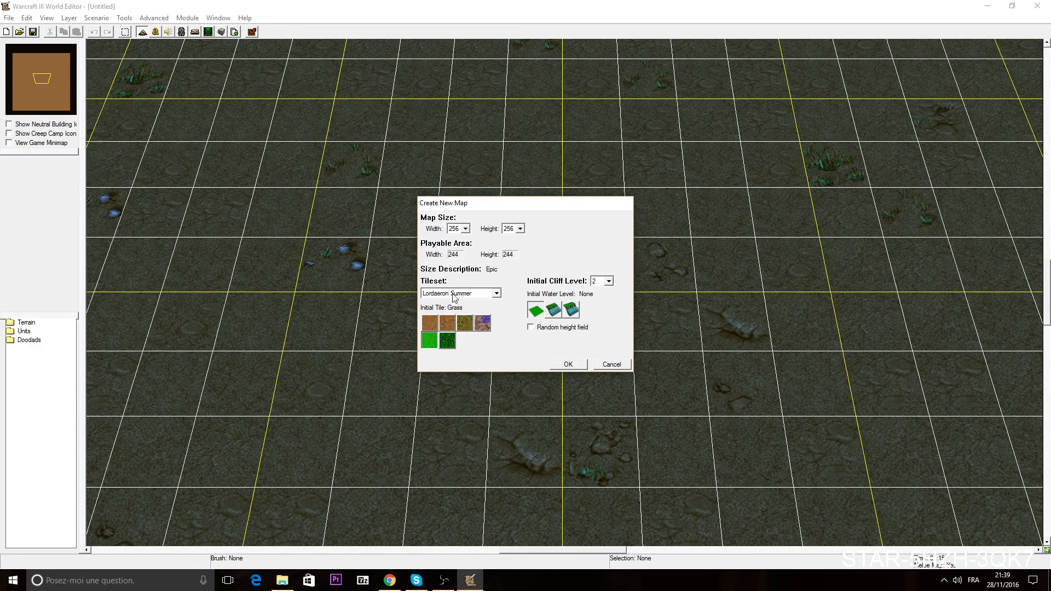
pyautogui.click(481, 294)
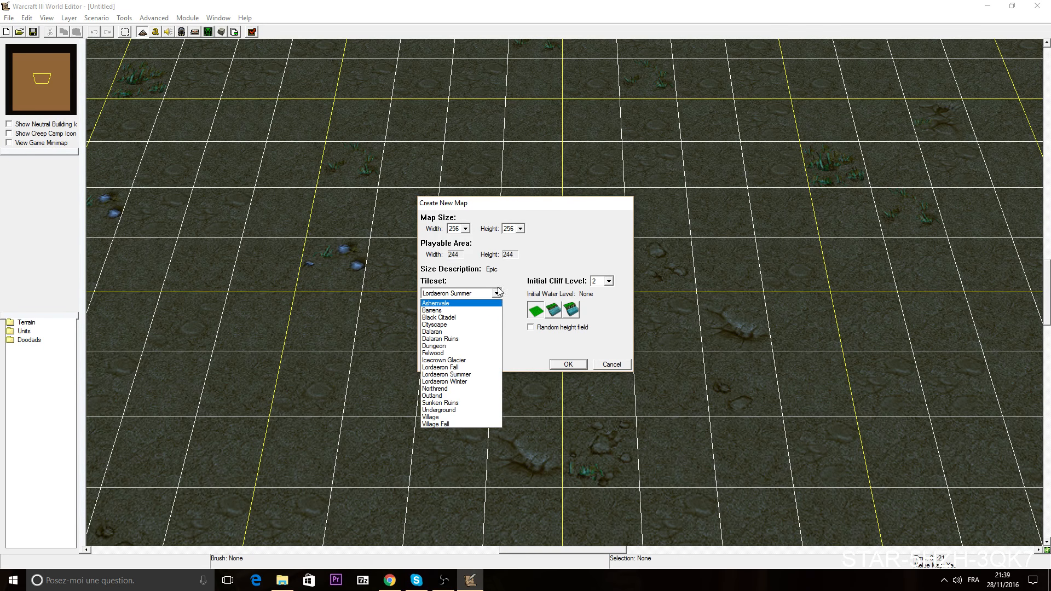
pyautogui.click(541, 347)
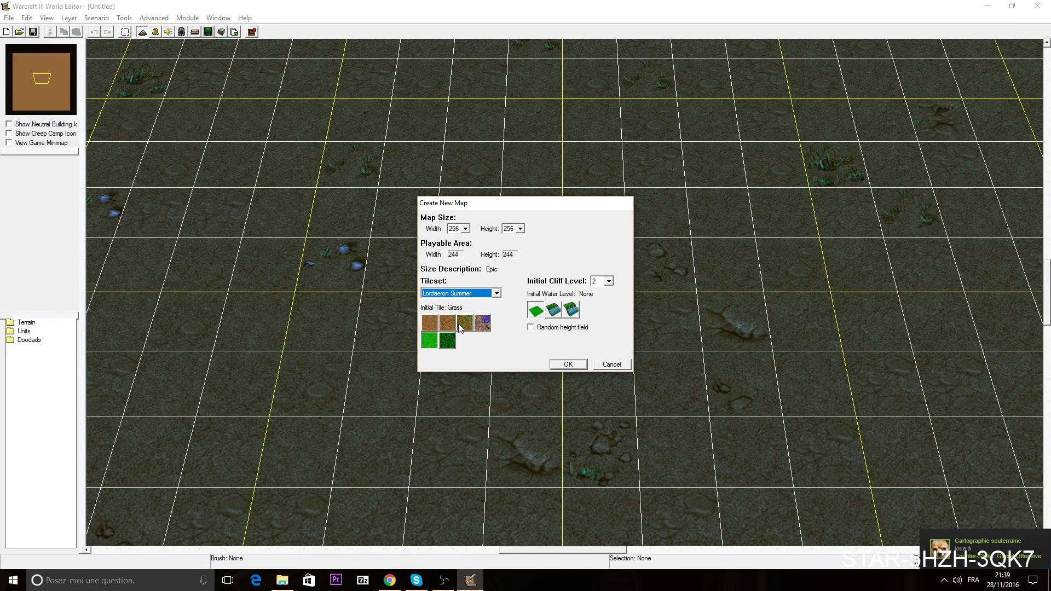
pyautogui.click(448, 324)
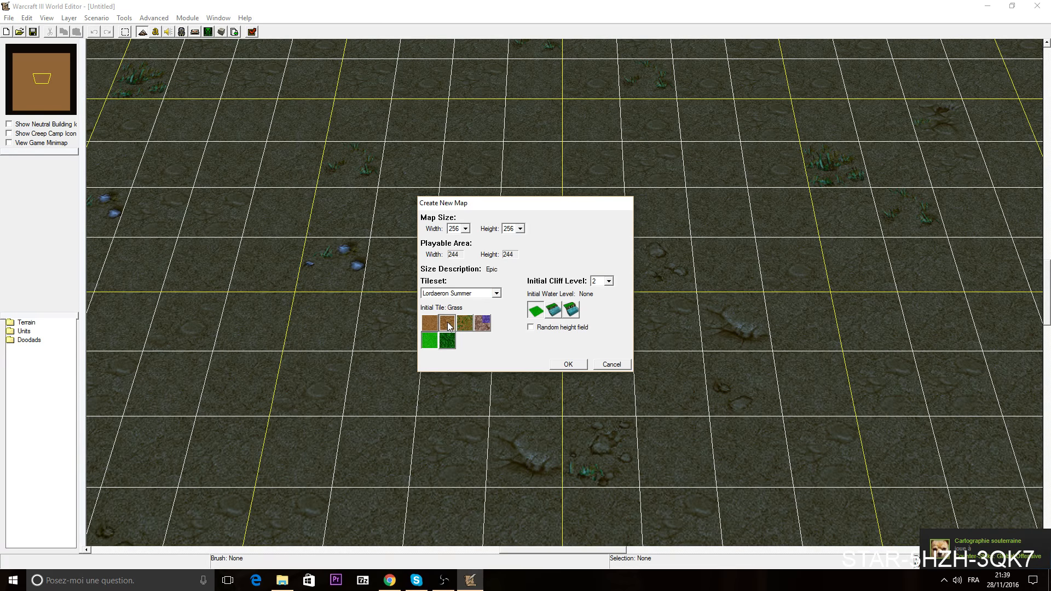
pyautogui.click(434, 344)
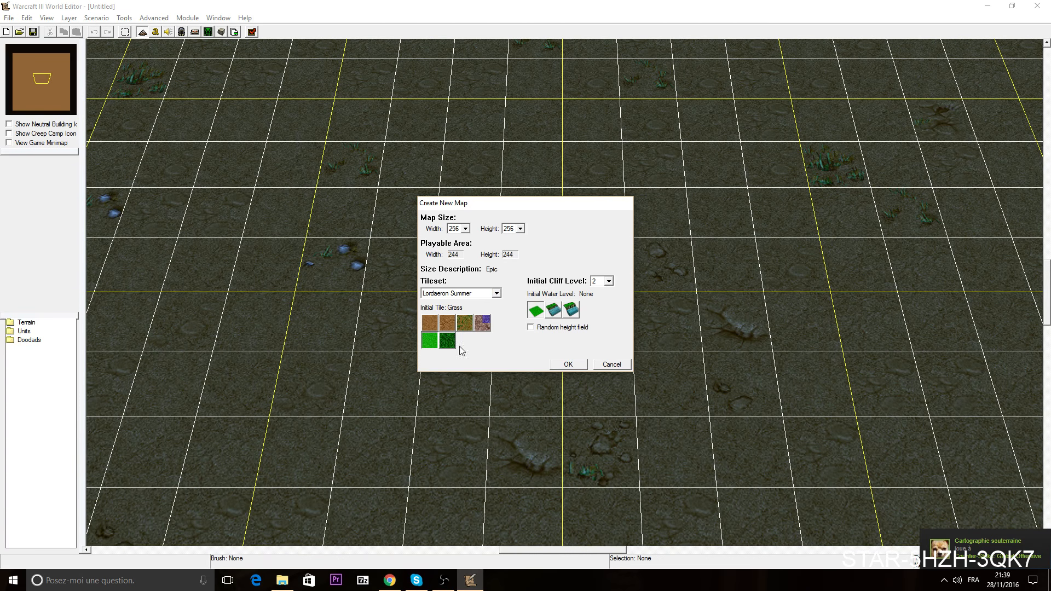
pyautogui.click(566, 362)
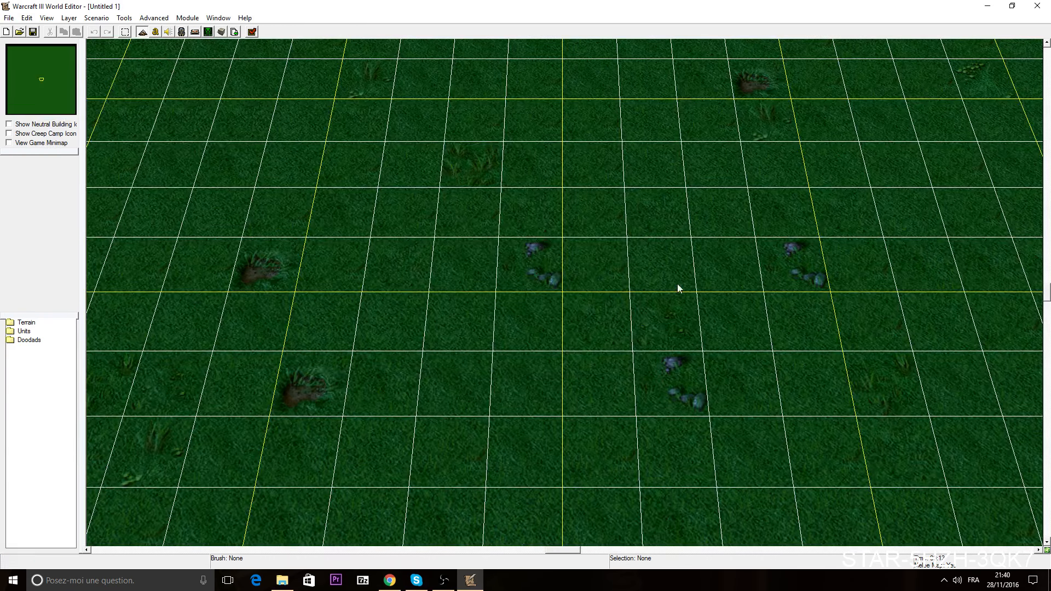
# Hide the terrain grid and bring the map's northwest corner into view
pyautogui.scroll(-4, 336, 211)
pyautogui.click(46, 18)
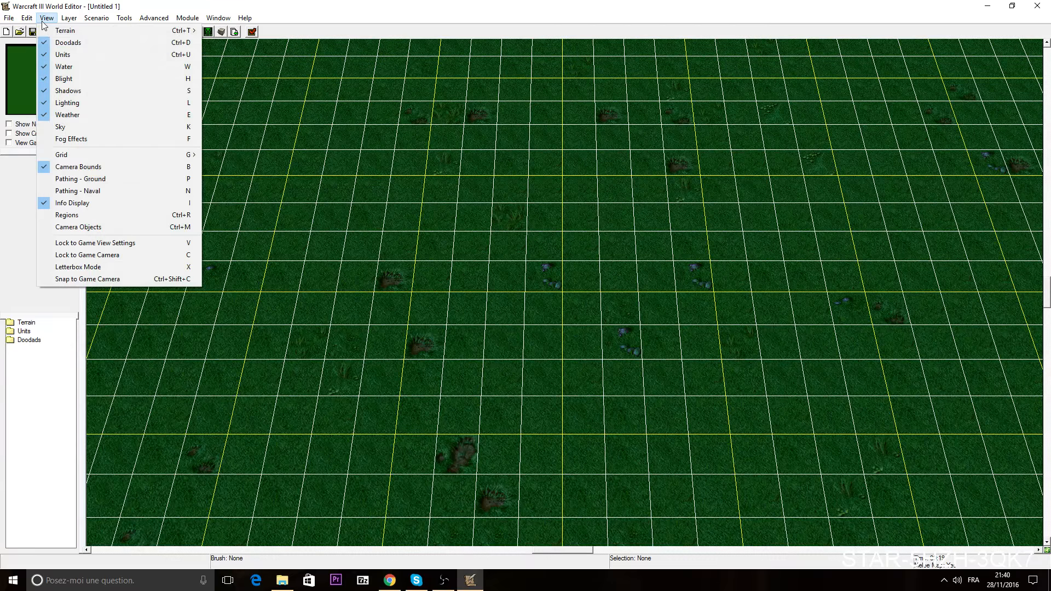
pyautogui.moveTo(136, 155)
pyautogui.click(255, 156)
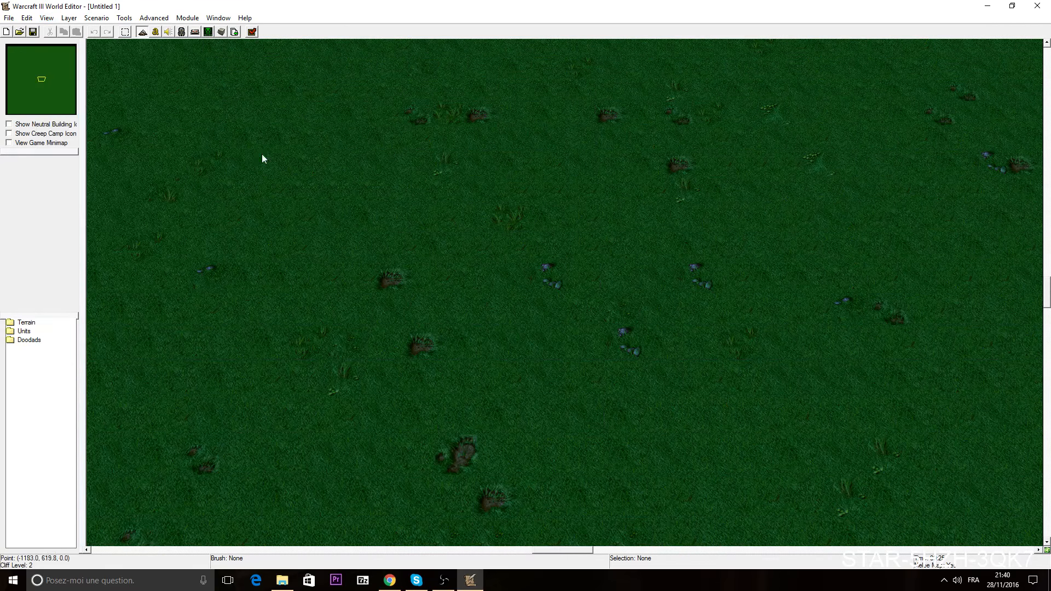
pyautogui.click(14, 53)
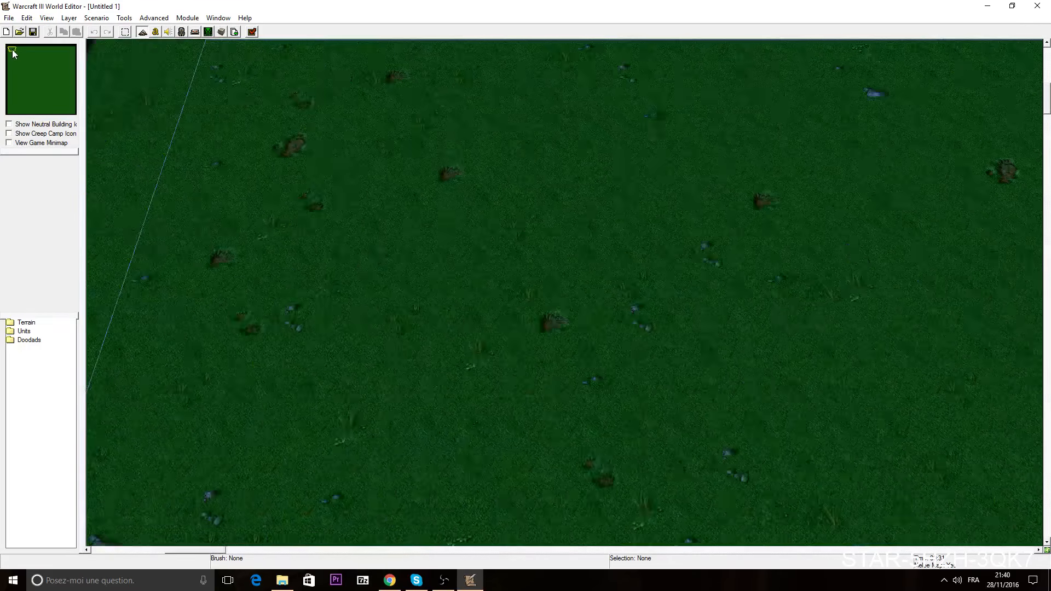
pyautogui.click(11, 49)
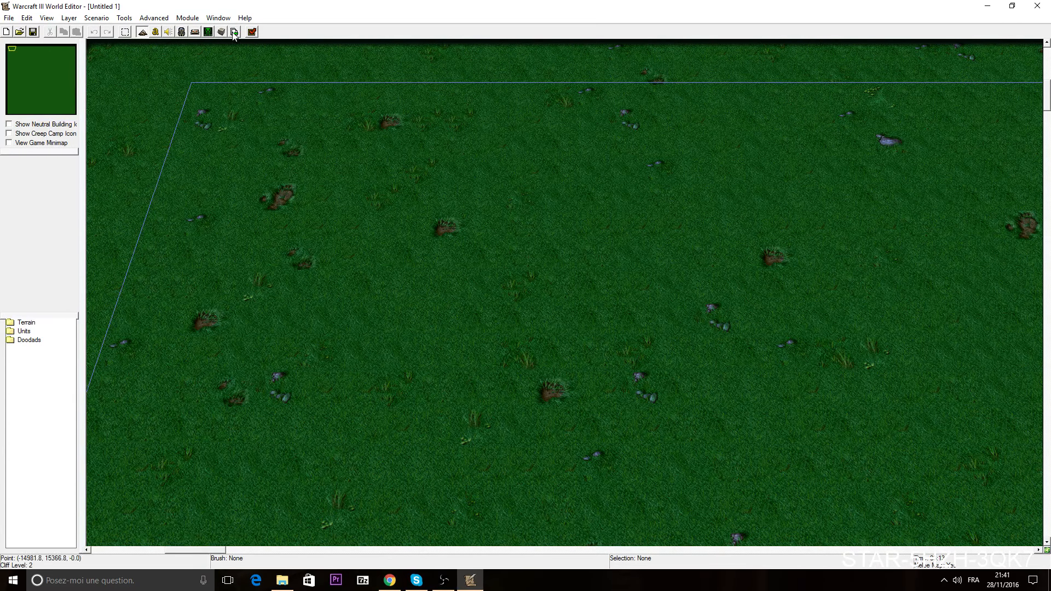
# Open the gameplay constants and enable the use of custom gameplay constants
pyautogui.click(187, 18)
pyautogui.moveTo(221, 19)
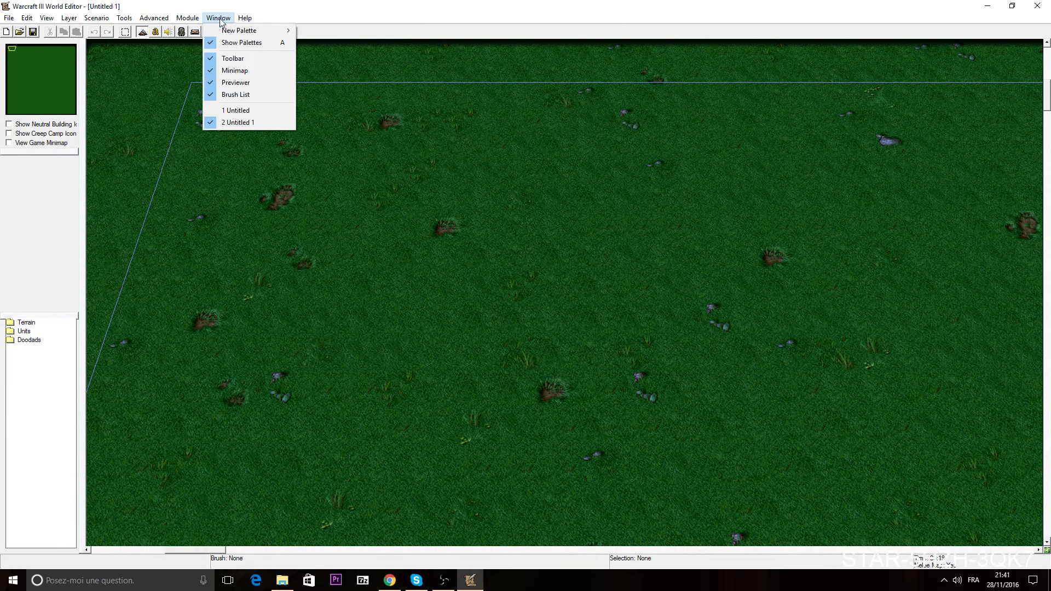
pyautogui.moveTo(156, 20)
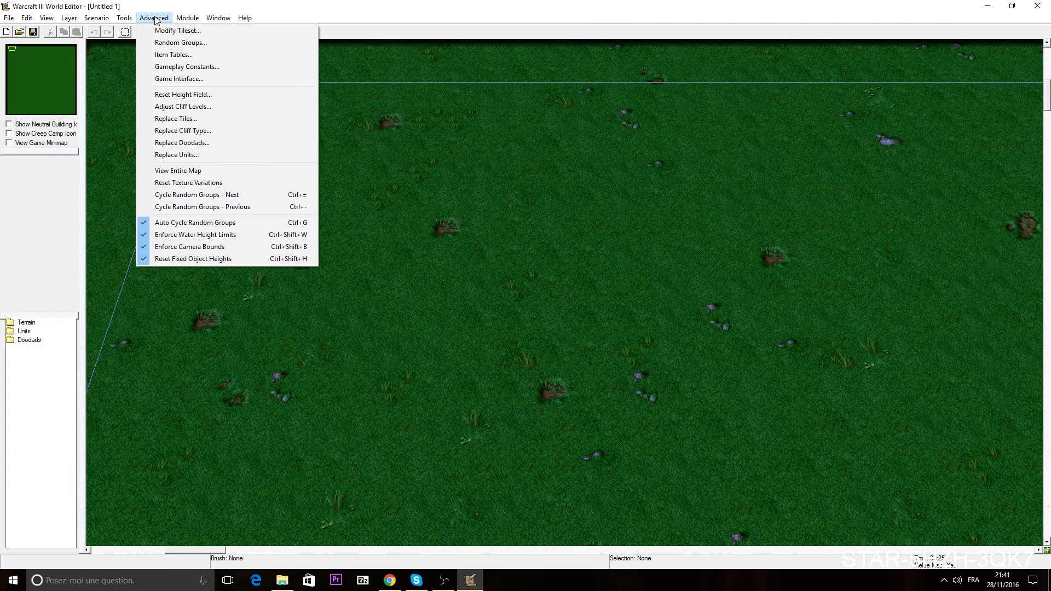
pyautogui.click(170, 66)
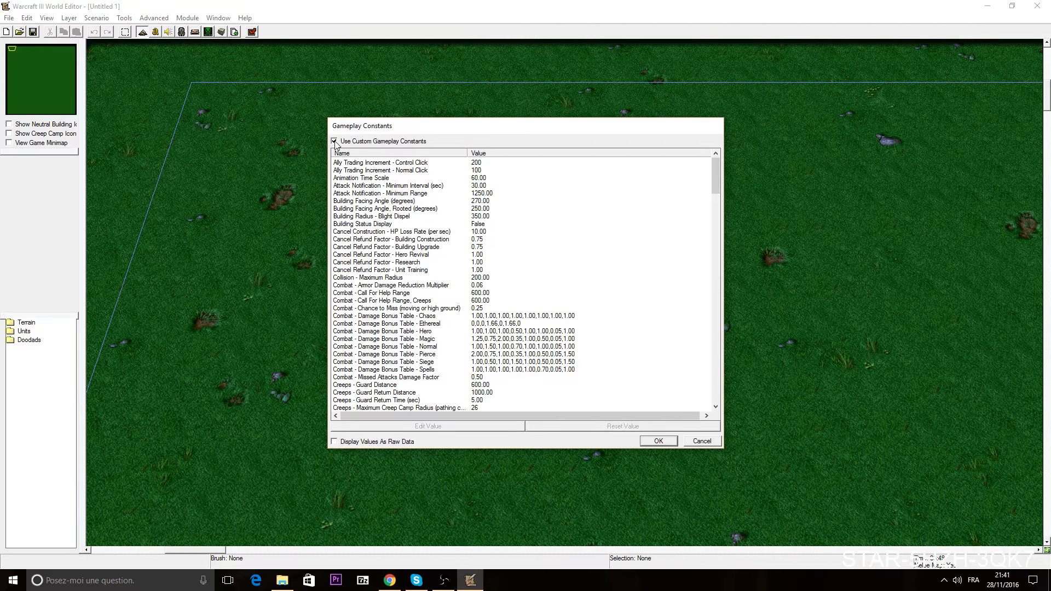
# Set the Unit Maximum Level constant to 100
pyautogui.moveTo(716, 176); pyautogui.dragTo(711, 402)
pyautogui.click(493, 347)
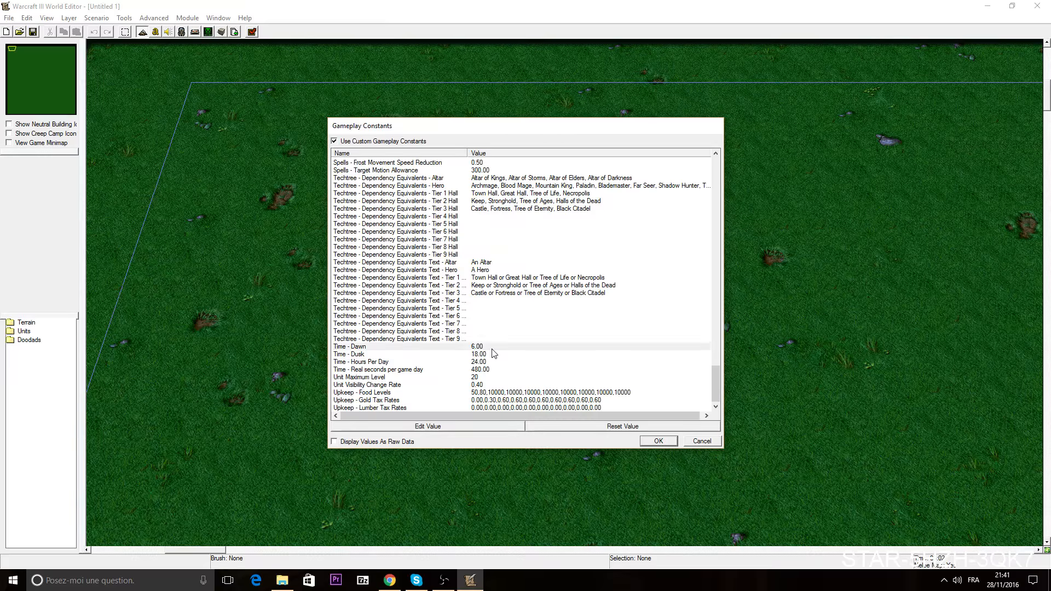
pyautogui.click(500, 378)
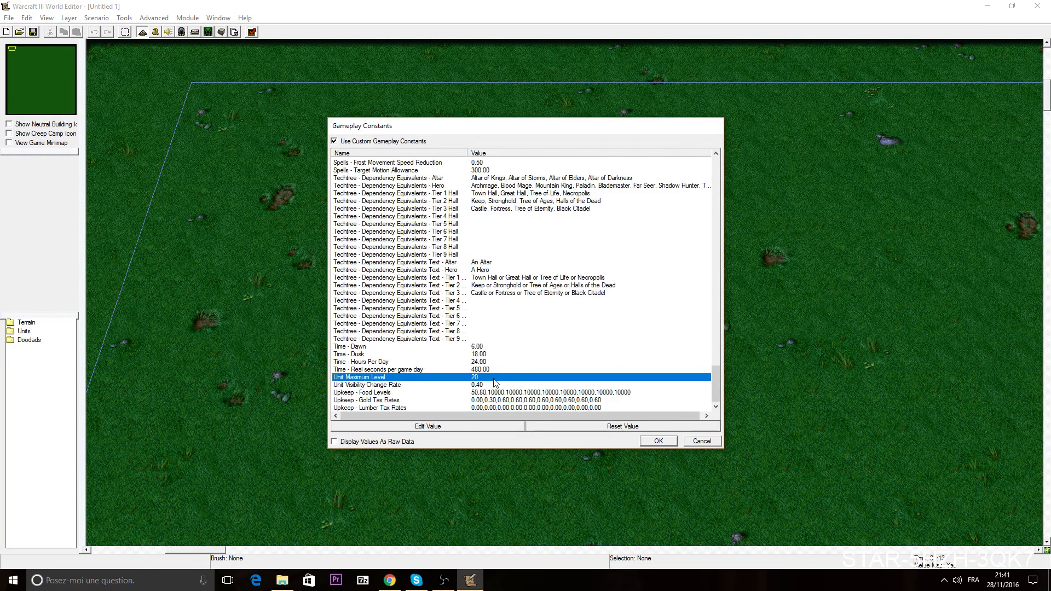
pyautogui.doubleClick(495, 379)
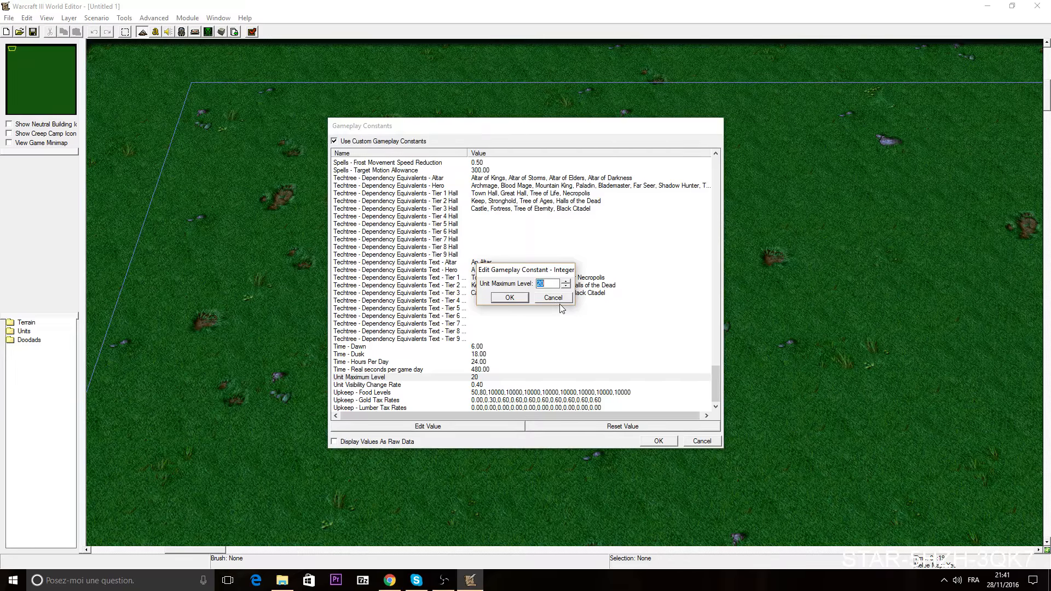
pyautogui.write('100')
pyautogui.click(503, 299)
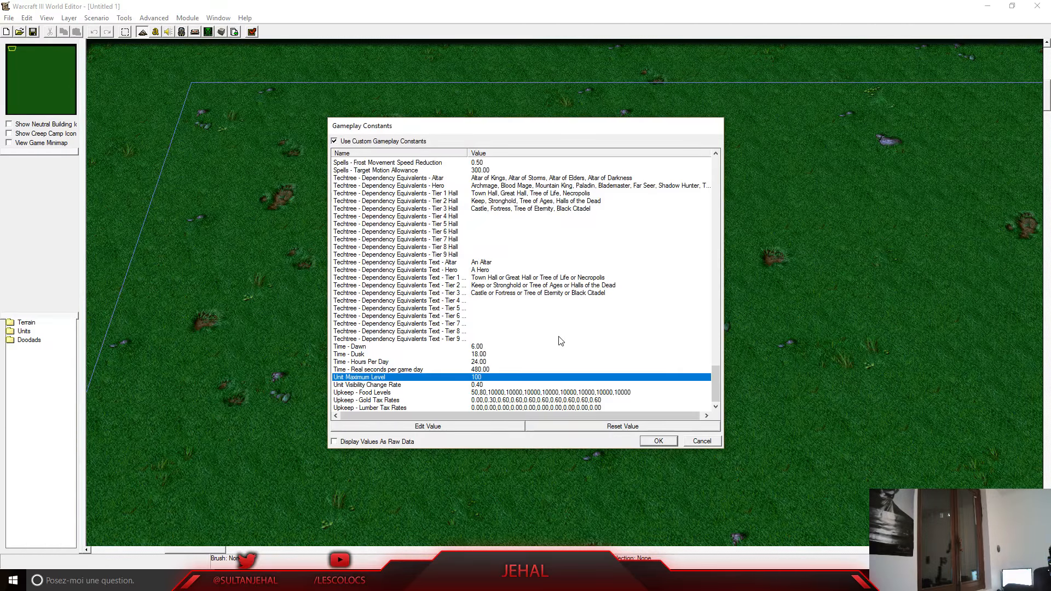
# Delete every integer from the Hero XP Gained - Hero, Table constant and accept the empty list
pyautogui.scroll(1, 559, 338)
pyautogui.scroll(-1, 479, 391)
pyautogui.scroll(5, 510, 393)
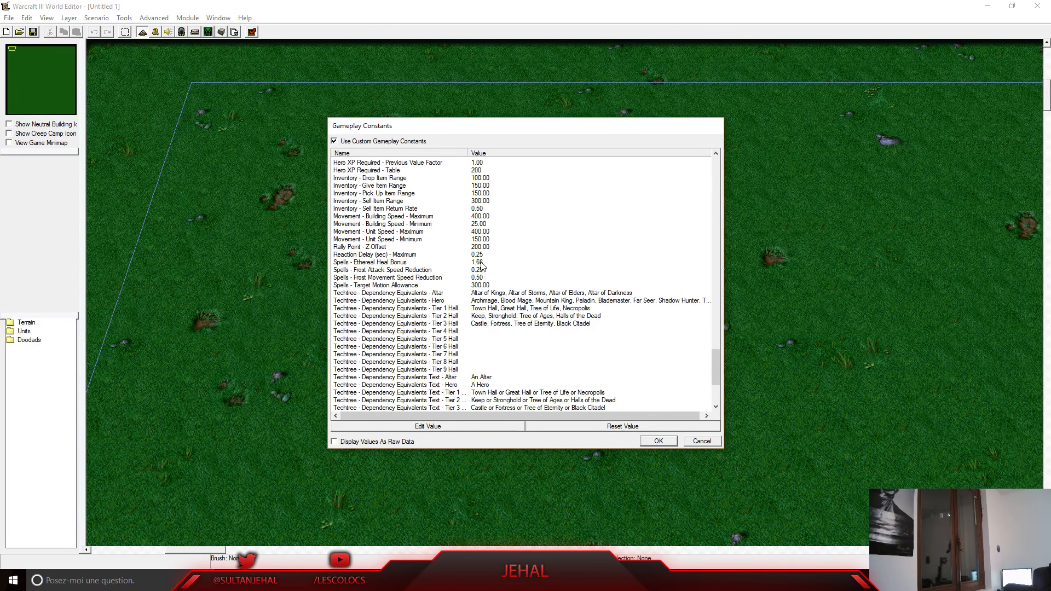
pyautogui.scroll(6, 483, 251)
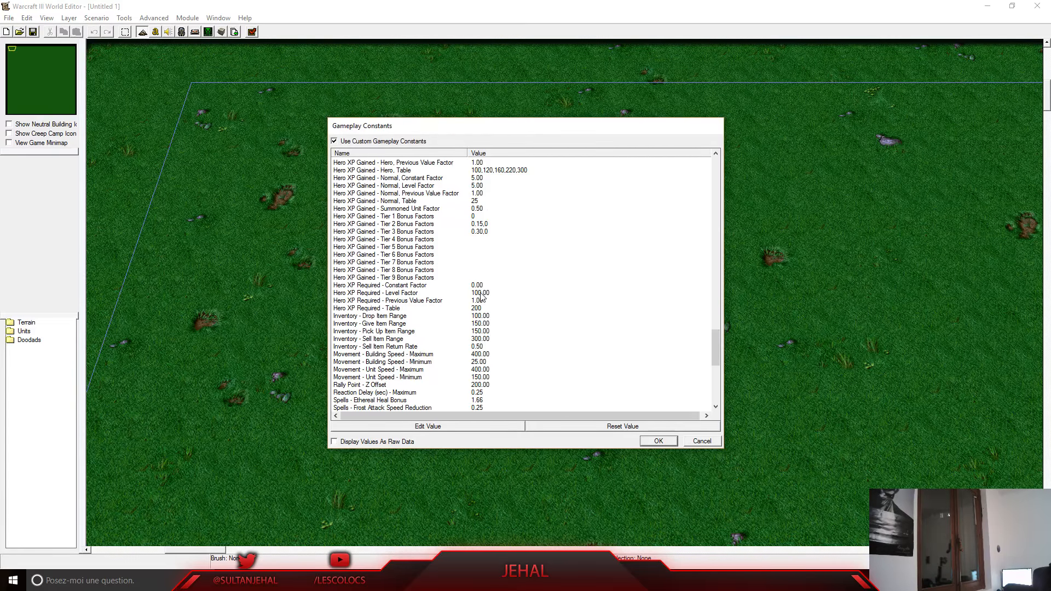
pyautogui.scroll(4, 485, 316)
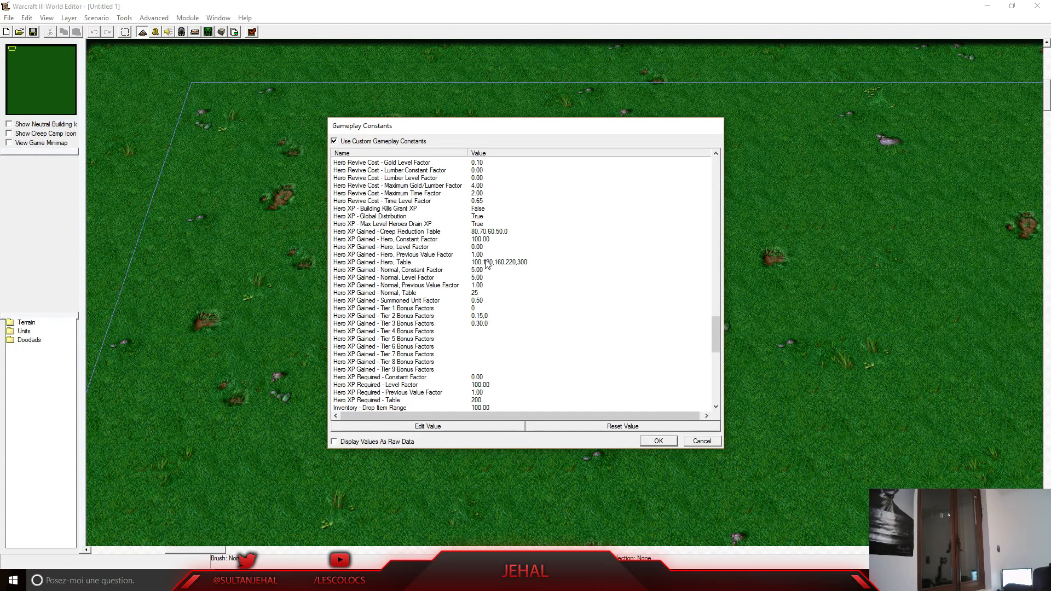
pyautogui.doubleClick(504, 263)
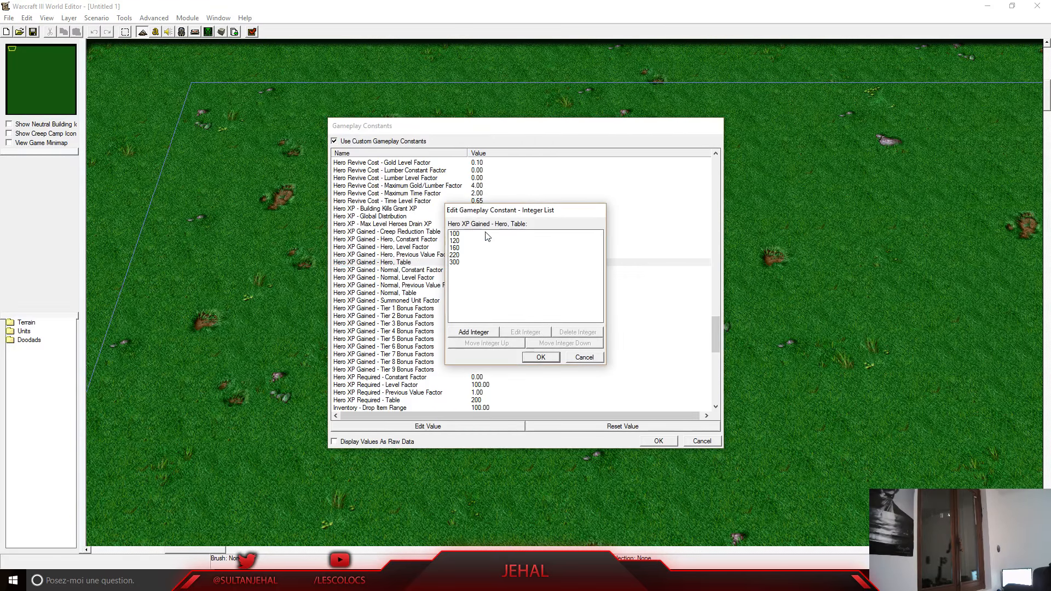
pyautogui.click(487, 234)
pyautogui.click(571, 333)
pyautogui.click(571, 333)
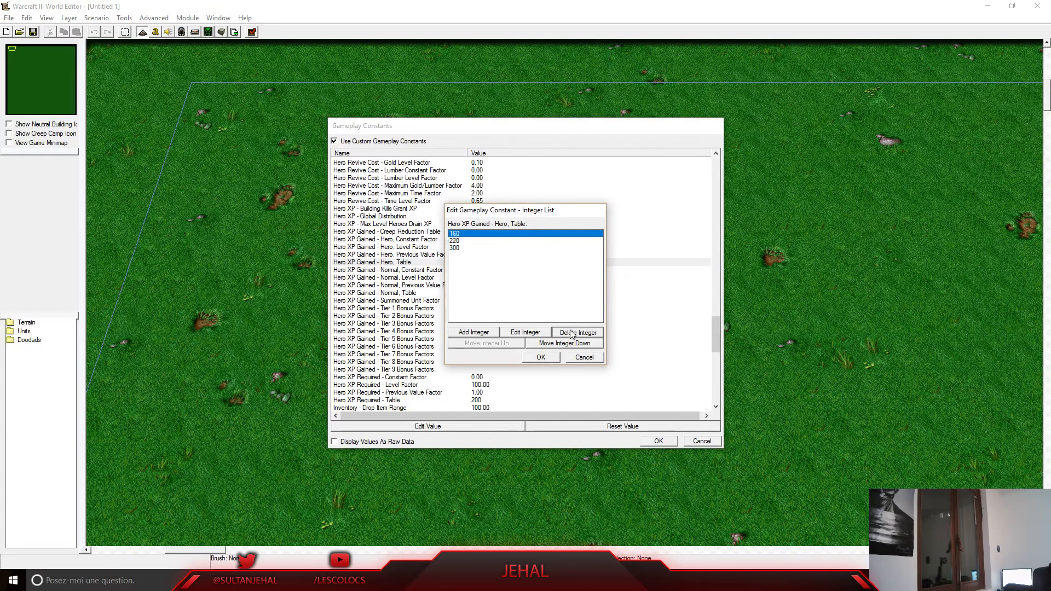
pyautogui.click(570, 331)
pyautogui.click(571, 332)
pyautogui.click(571, 331)
pyautogui.click(528, 365)
pyautogui.click(531, 356)
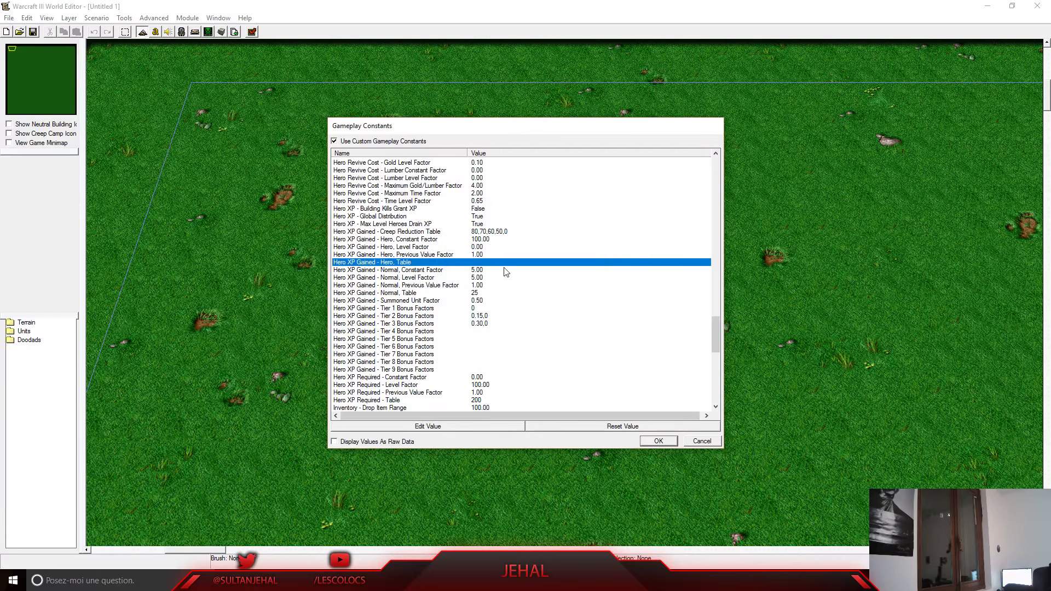
# Delete every integer from the Hero XP Gained - Creep Reduction Table constant and accept the empty list
pyautogui.click(487, 254)
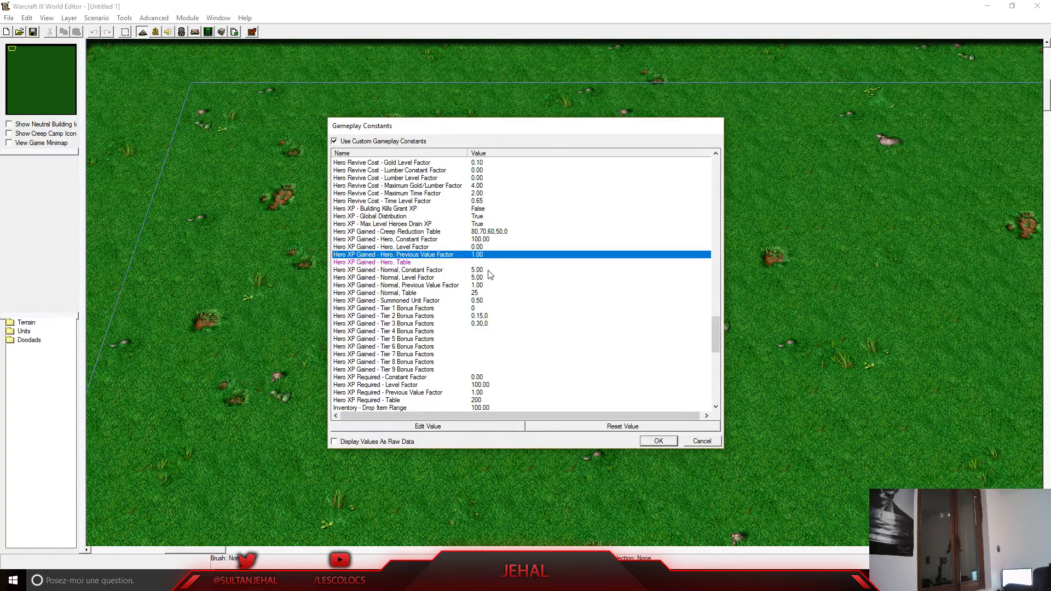
pyautogui.scroll(1, 490, 274)
pyautogui.doubleClick(489, 255)
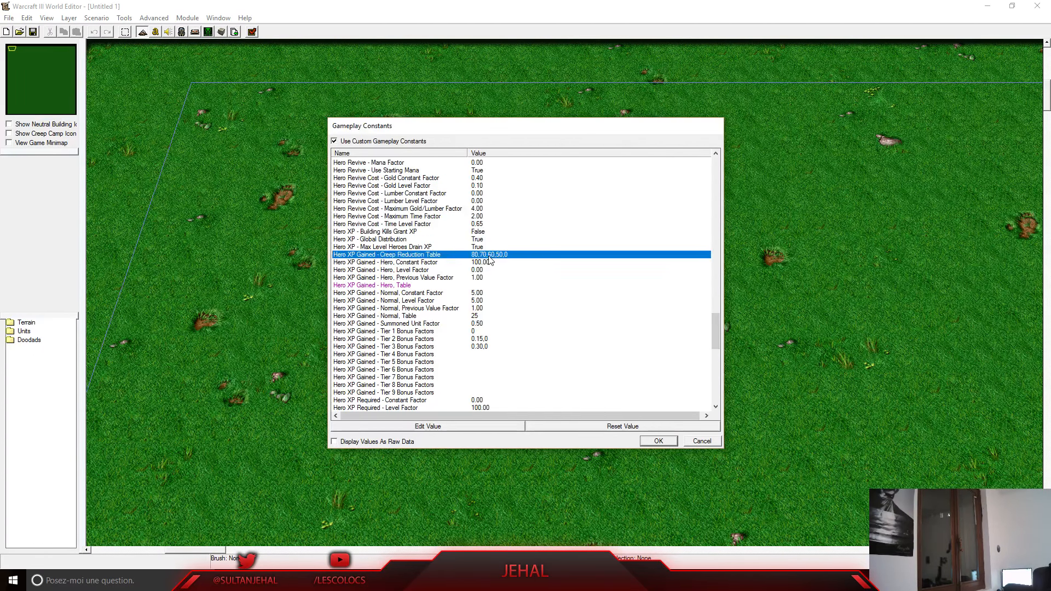
pyautogui.click(487, 233)
pyautogui.click(600, 332)
pyautogui.click(599, 331)
pyautogui.click(600, 332)
pyautogui.click(600, 332)
pyautogui.click(599, 332)
pyautogui.click(540, 357)
# Set the Hero Maximum Level constant to 10000
pyautogui.scroll(1, 537, 309)
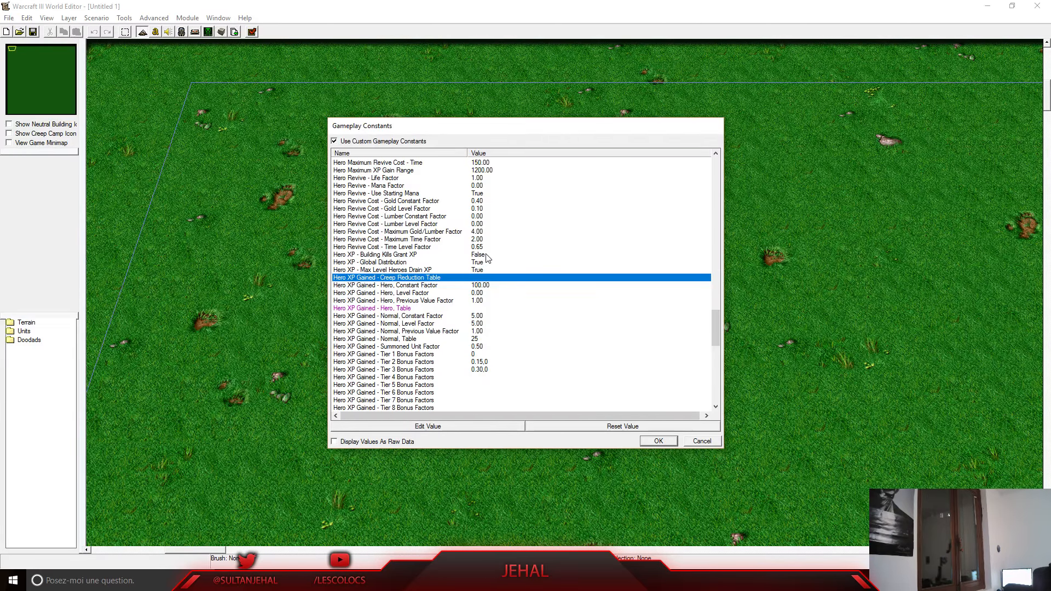
pyautogui.scroll(1, 484, 247)
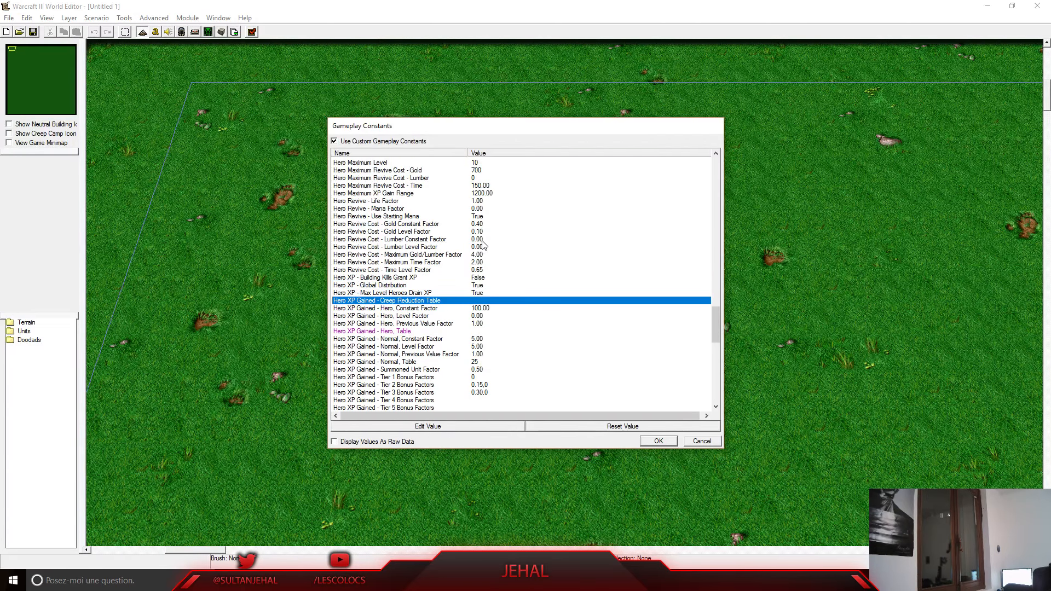
pyautogui.click(480, 202)
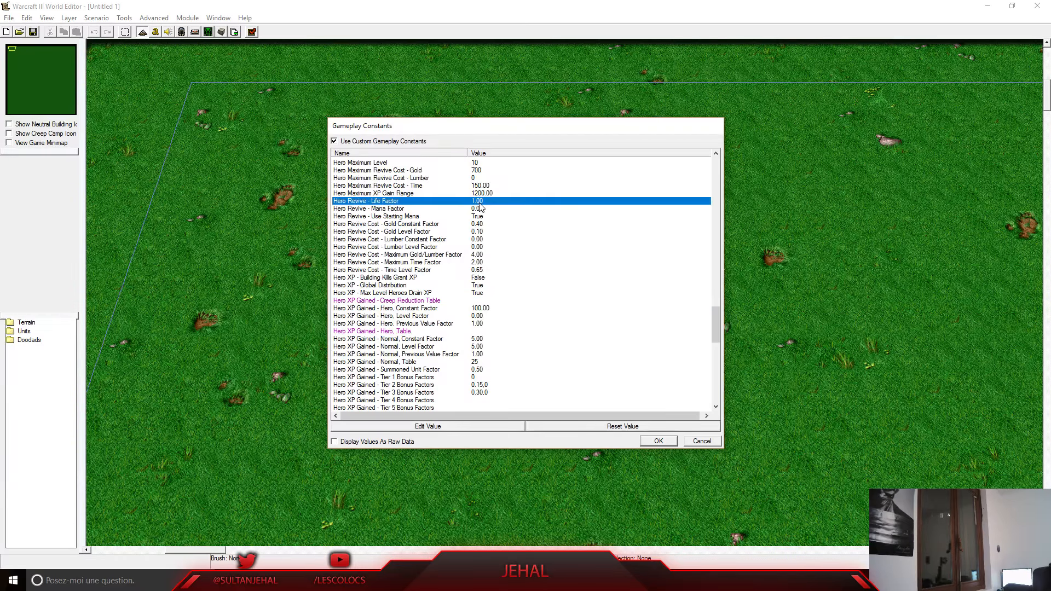
pyautogui.scroll(1, 478, 214)
pyautogui.doubleClick(480, 186)
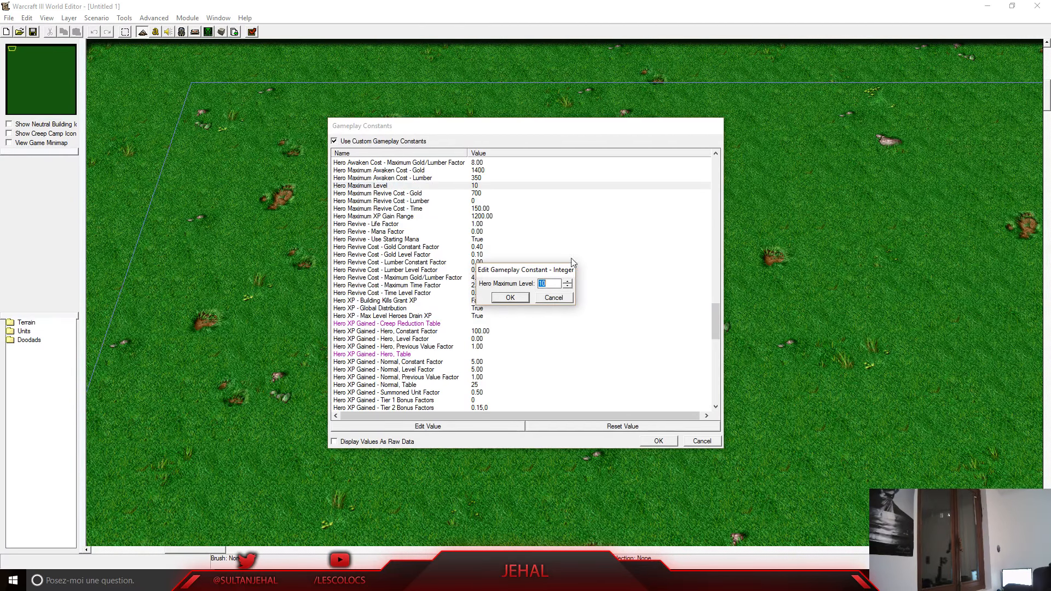
pyautogui.write('10000')
pyautogui.click(510, 298)
# Look through the rest of the gameplay constants list and accept the customized constants
pyautogui.scroll(2, 490, 235)
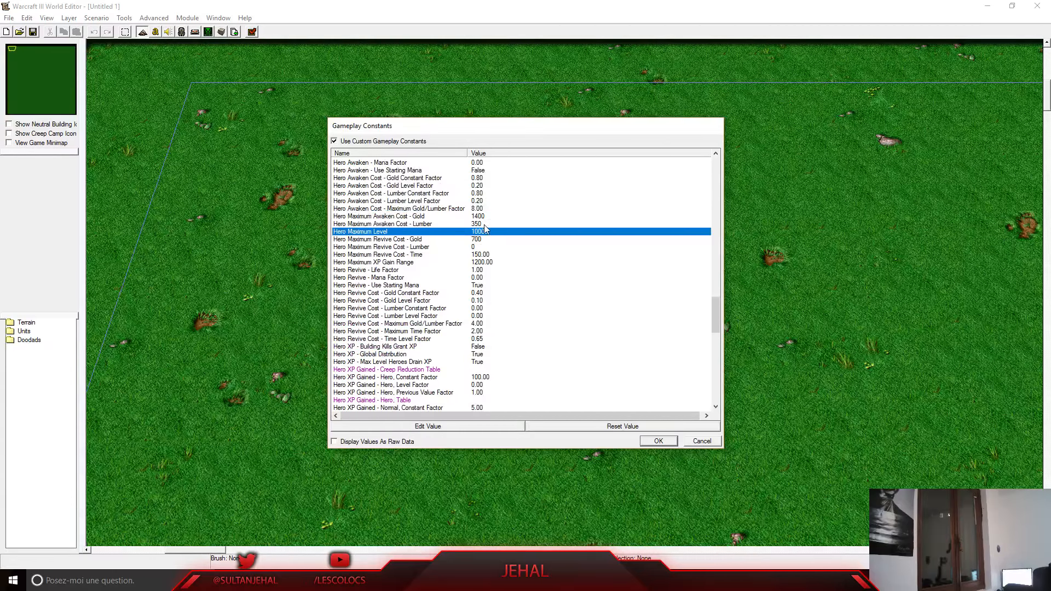
pyautogui.scroll(5, 484, 228)
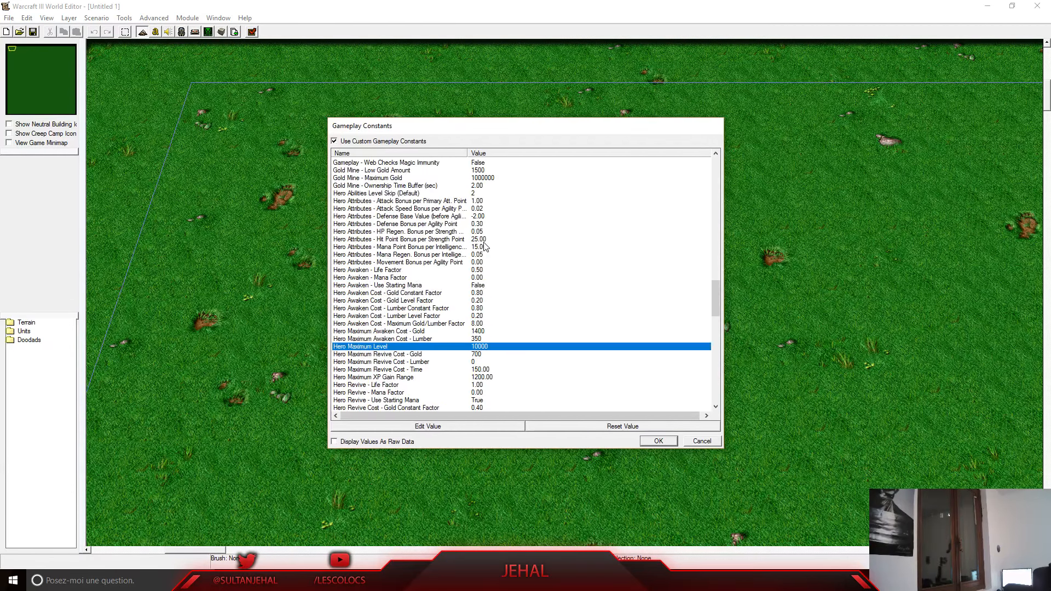
pyautogui.scroll(4, 484, 246)
pyautogui.scroll(5, 484, 246)
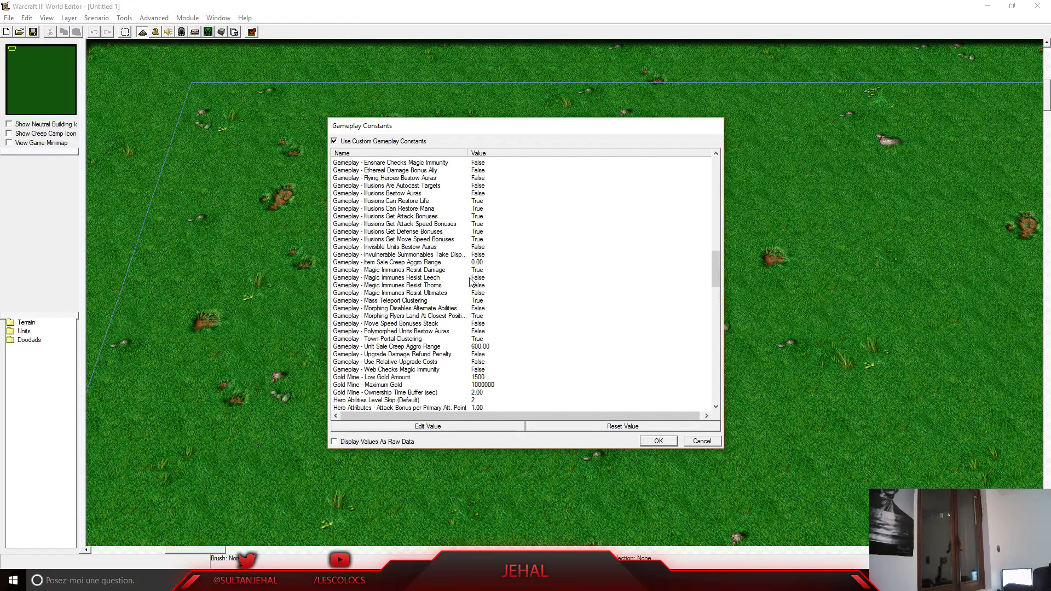
pyautogui.scroll(15, 498, 380)
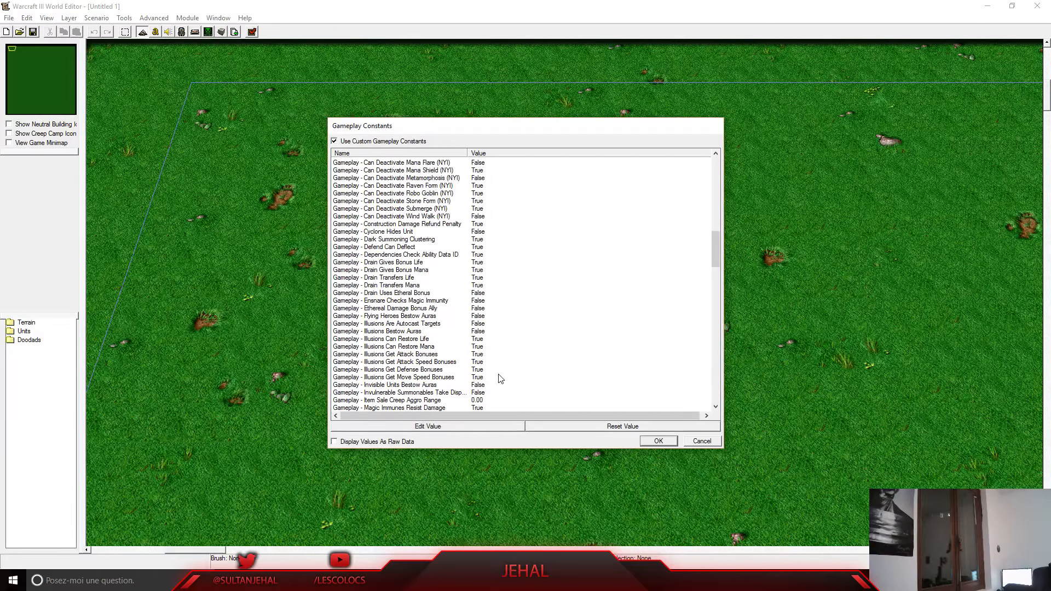
pyautogui.scroll(7, 498, 380)
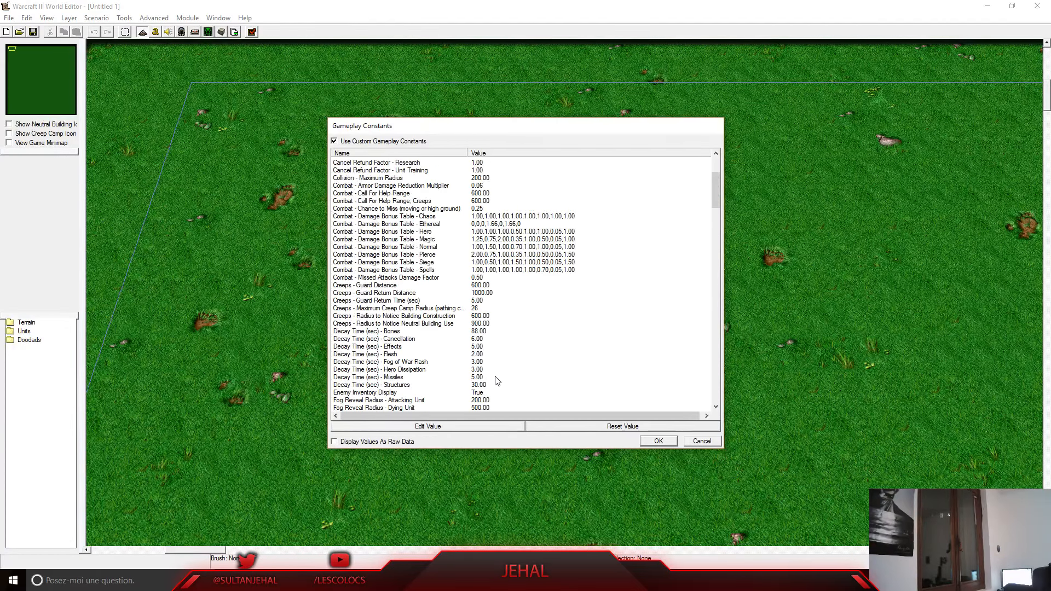
pyautogui.scroll(4, 493, 381)
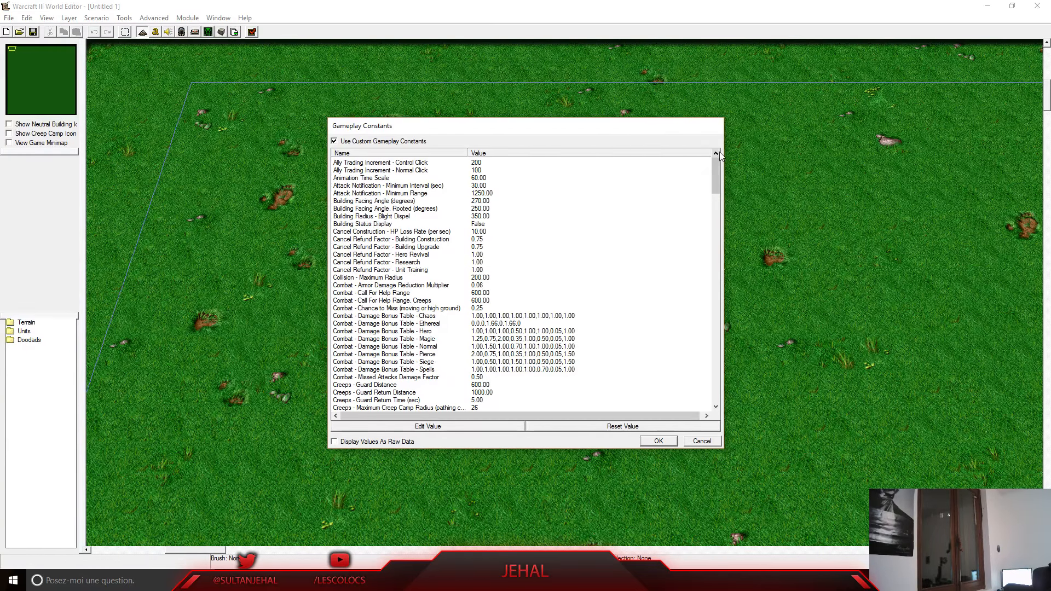
pyautogui.moveTo(717, 177); pyautogui.dragTo(727, 413)
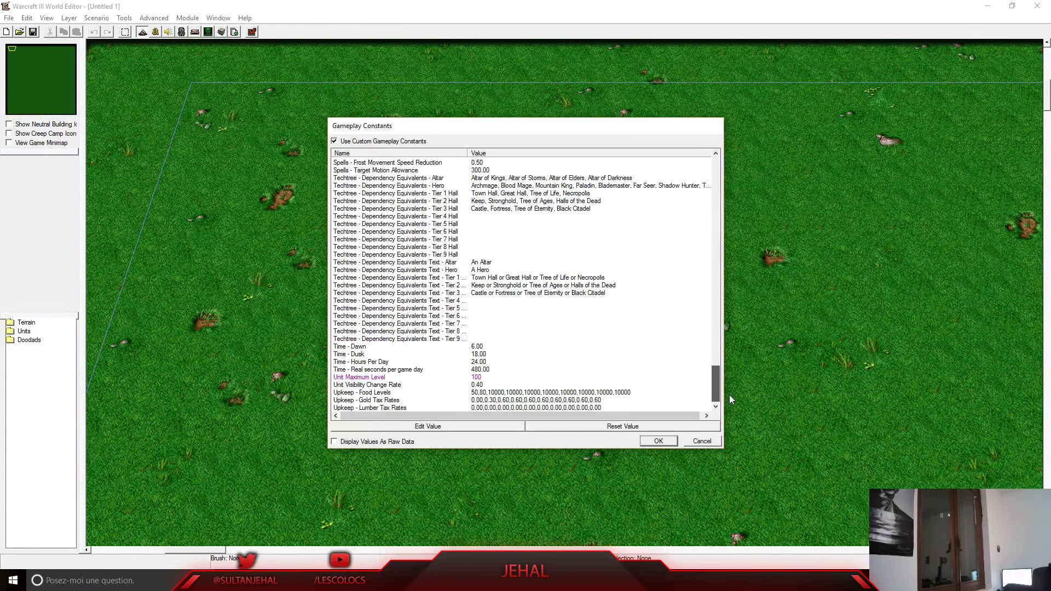
pyautogui.click(659, 440)
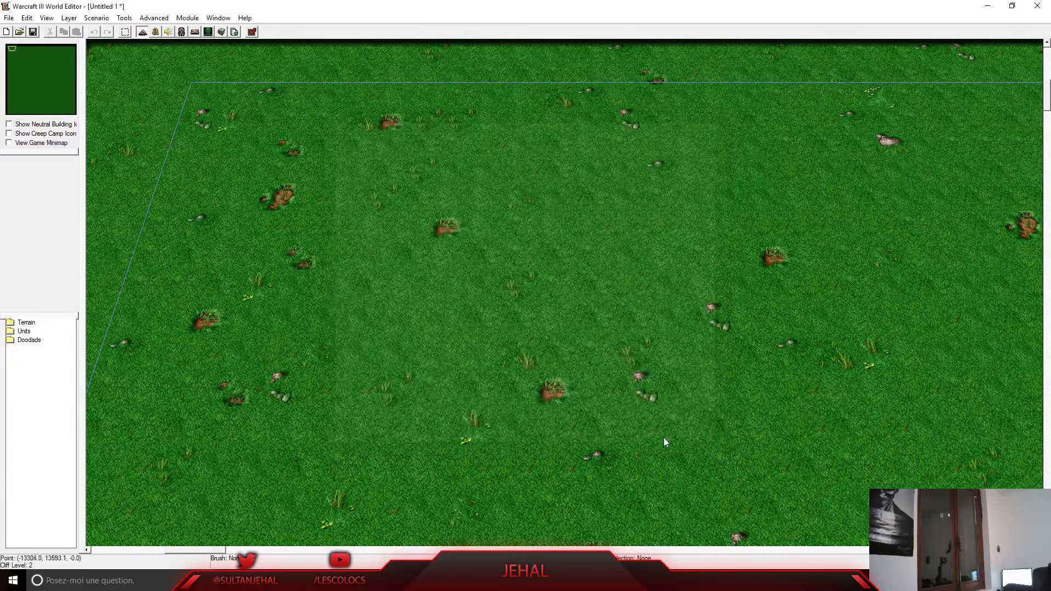
pyautogui.hotkey('ctrl', 's')
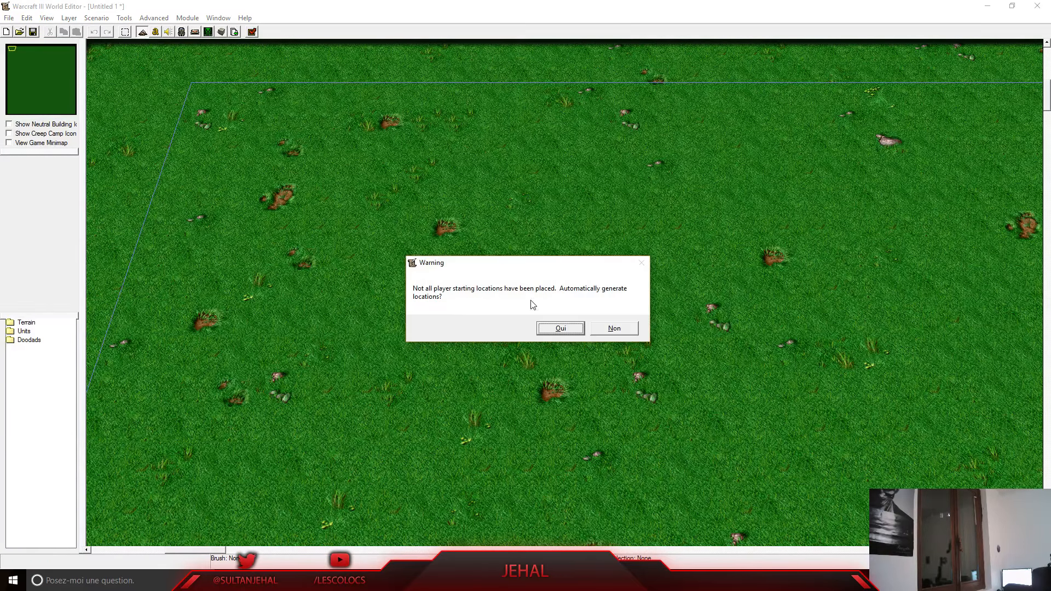
pyautogui.click(629, 331)
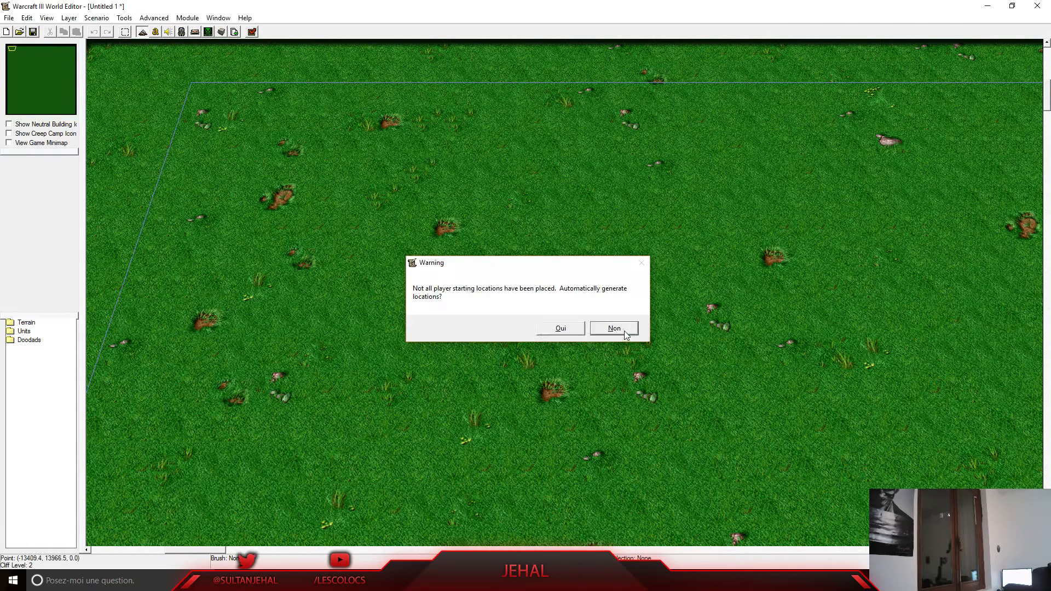
pyautogui.click(9, 18)
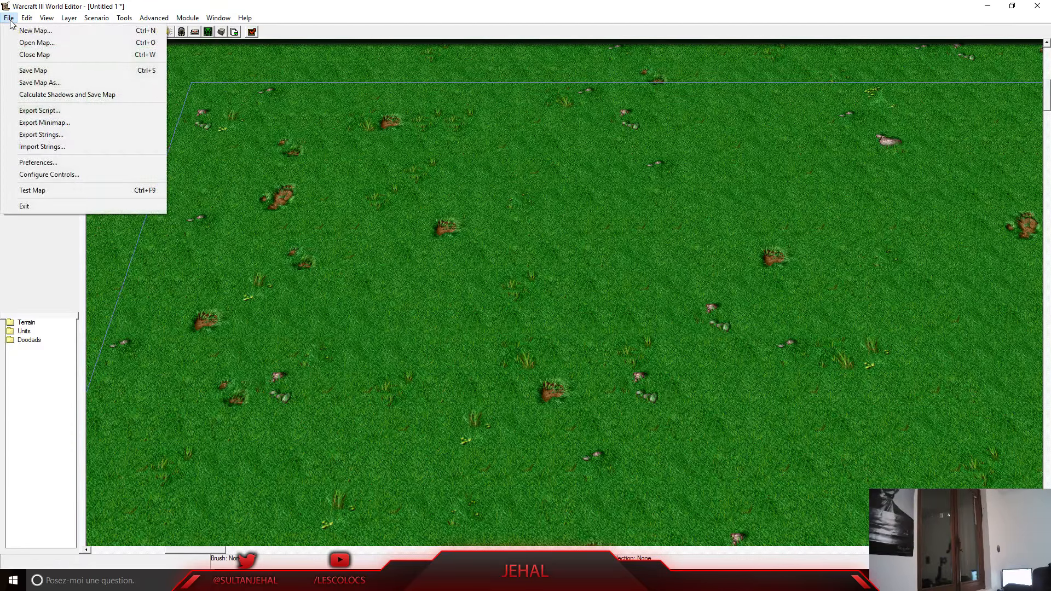
pyautogui.moveTo(187, 18)
pyautogui.click(421, 70)
pyautogui.click(221, 18)
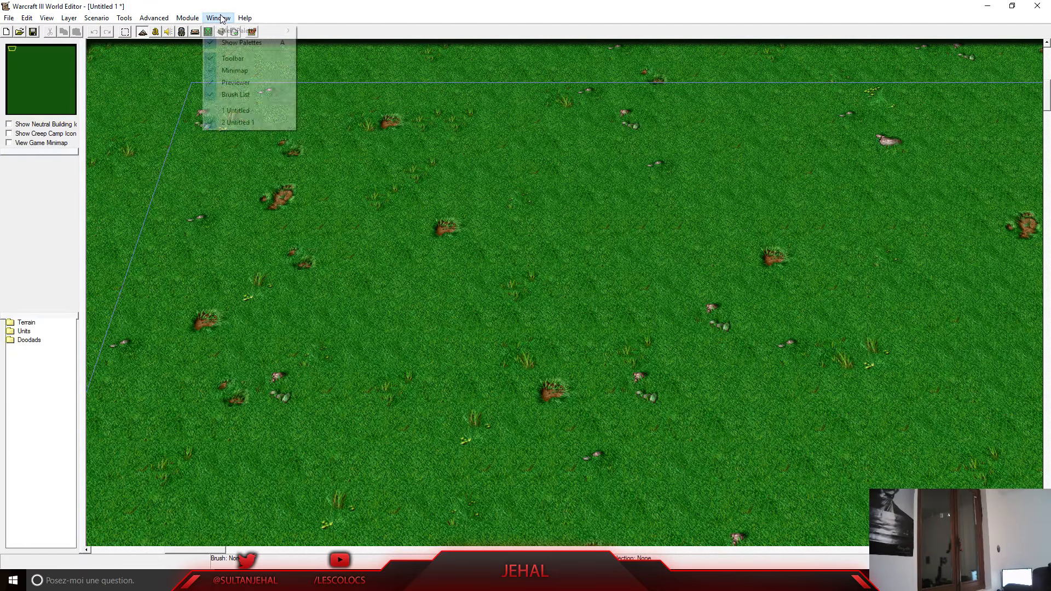
pyautogui.moveTo(248, 19)
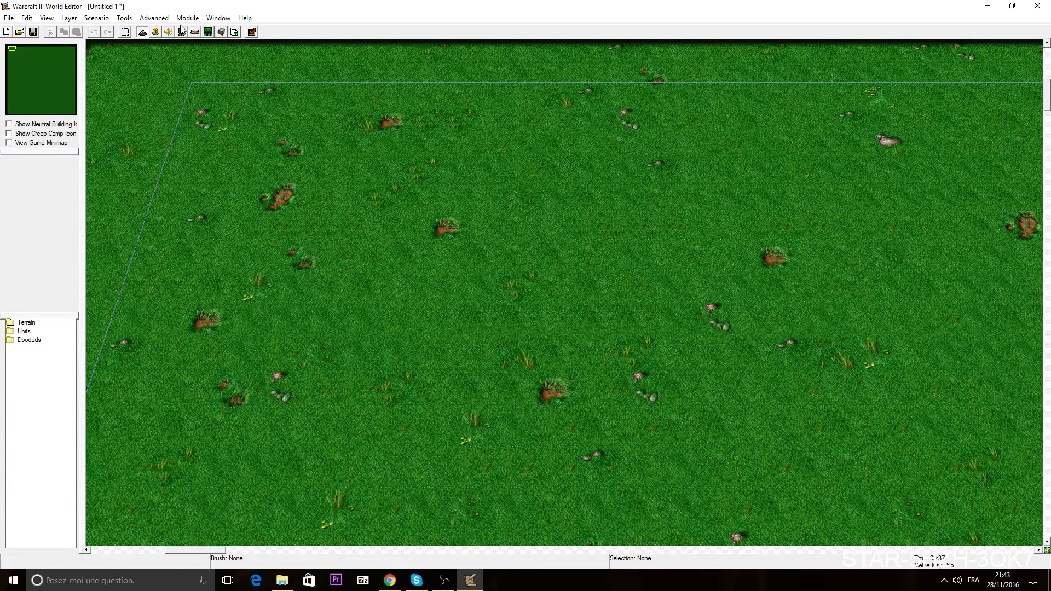
# Open a new Units palette and move it over the map away from the placement area
pyautogui.click(218, 18)
pyautogui.moveTo(251, 28)
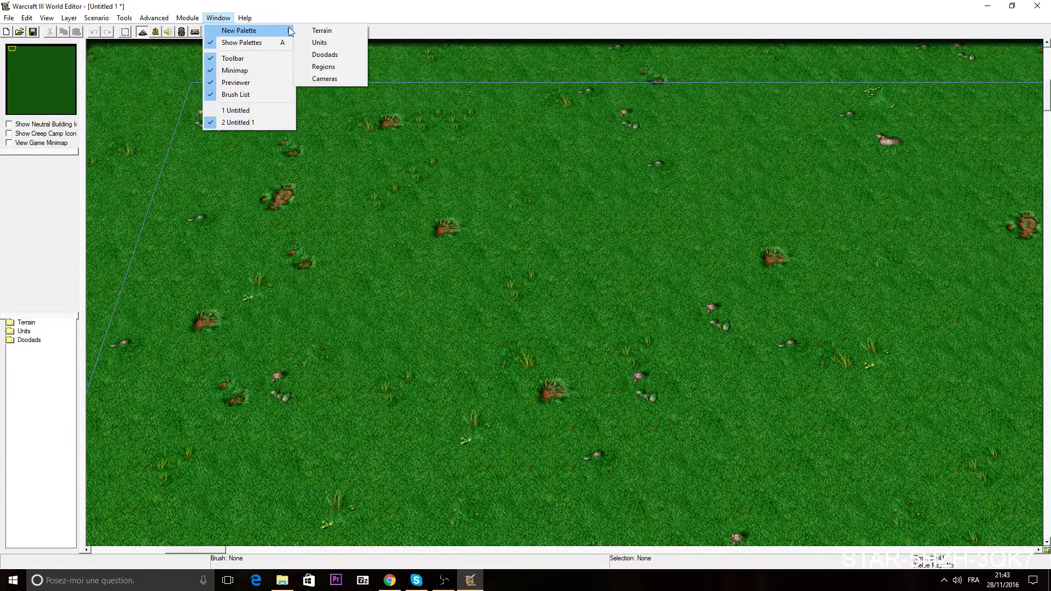
pyautogui.click(328, 40)
pyautogui.moveTo(976, 19); pyautogui.dragTo(733, 148)
# Place five Human Footmen for Player 1 (Red) near the map's upper-left corner
pyautogui.click(703, 181)
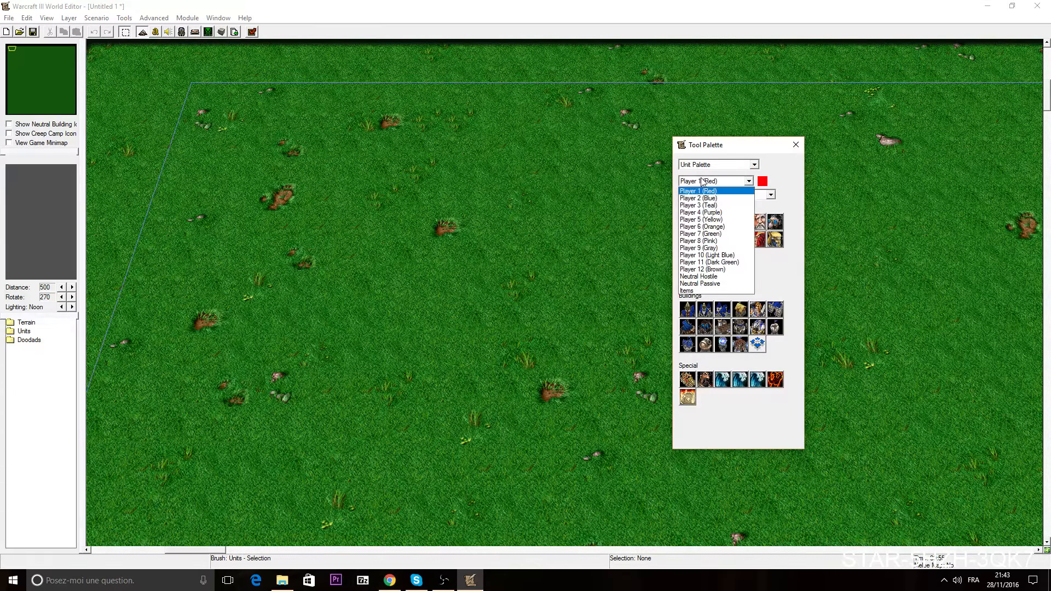
pyautogui.click(703, 189)
pyautogui.click(705, 222)
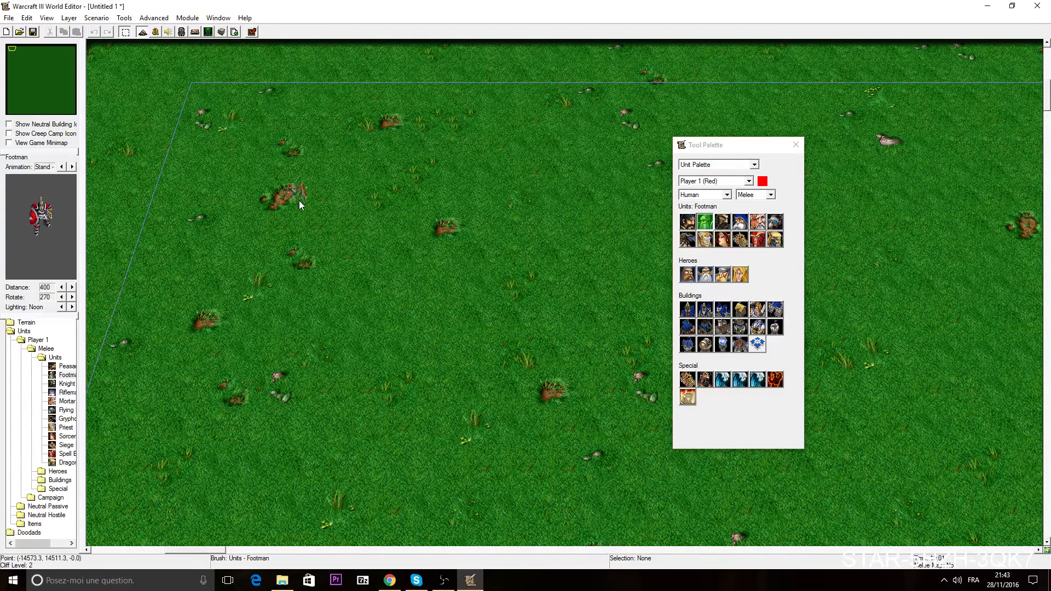
pyautogui.click(298, 201)
pyautogui.click(375, 200)
pyautogui.click(455, 198)
pyautogui.click(418, 177)
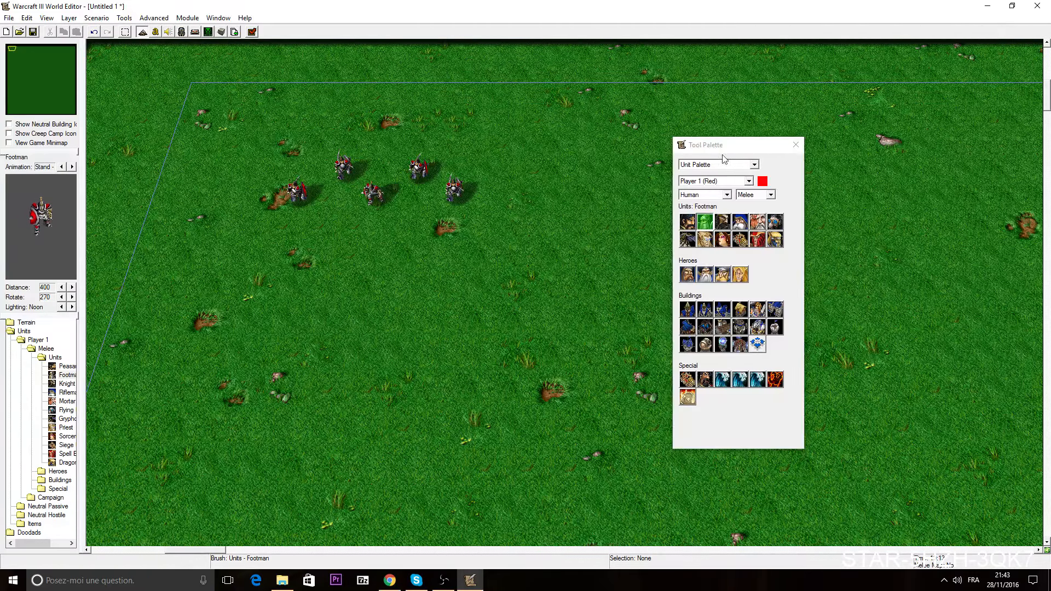
# Place five Human Footmen for Player 2 (Blue) just below the red group
pyautogui.click(711, 181)
pyautogui.click(693, 195)
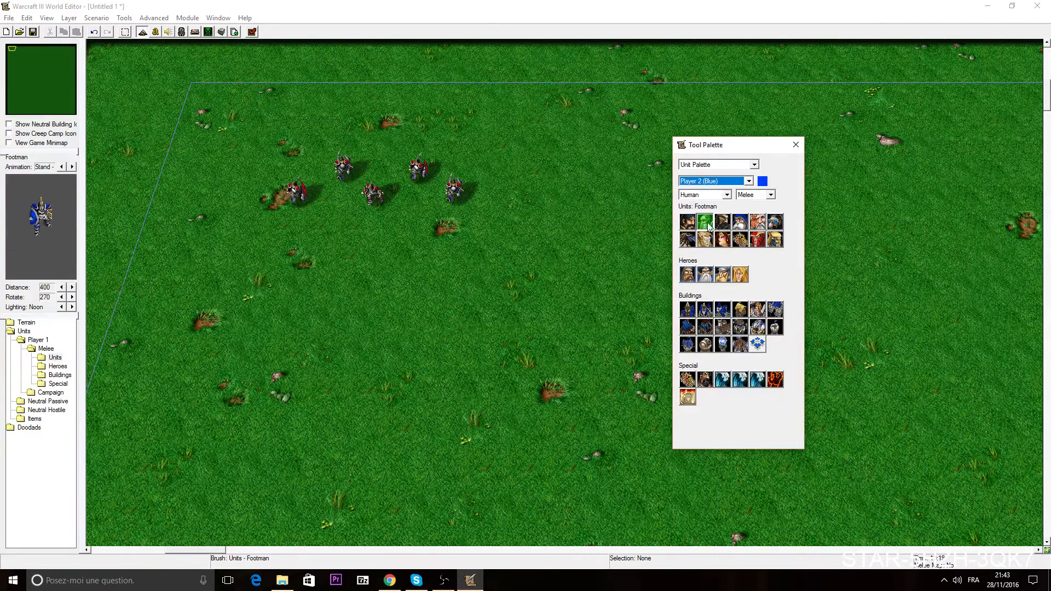
pyautogui.click(418, 220)
pyautogui.click(345, 226)
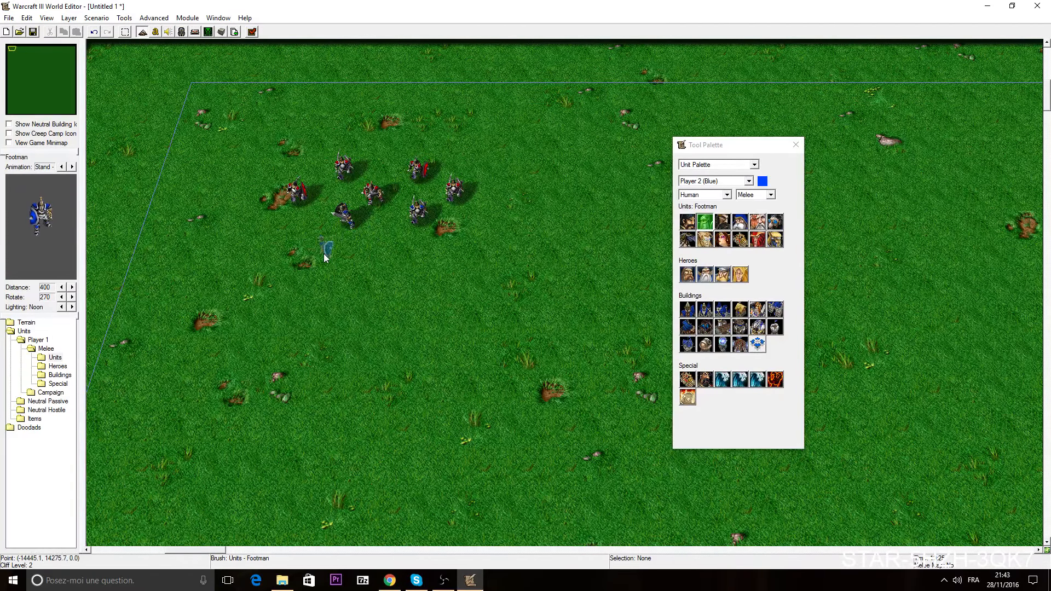
pyautogui.click(304, 253)
pyautogui.click(372, 254)
# Start saving the map, have the missing player starting locations generated automatically, and cancel choosing a file
pyautogui.hotkey('ctrl', 's')
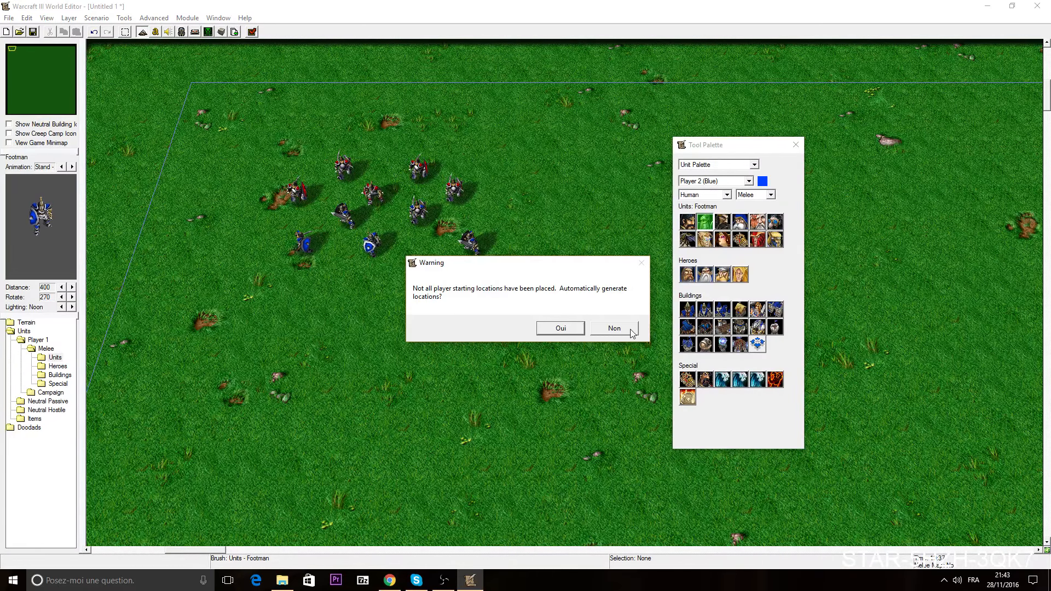
pyautogui.click(563, 329)
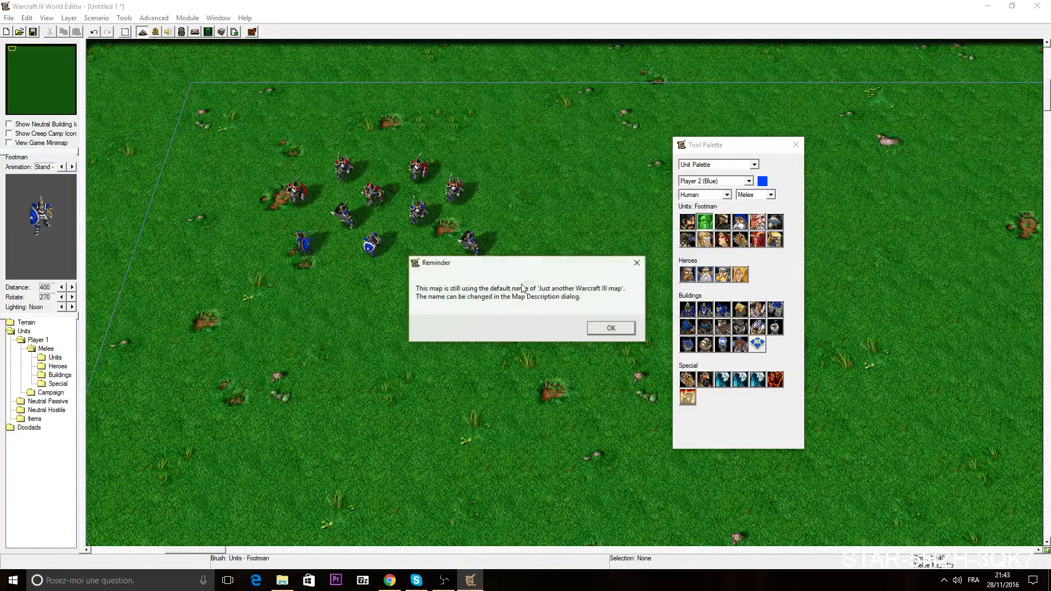
pyautogui.click(608, 329)
pyautogui.click(559, 338)
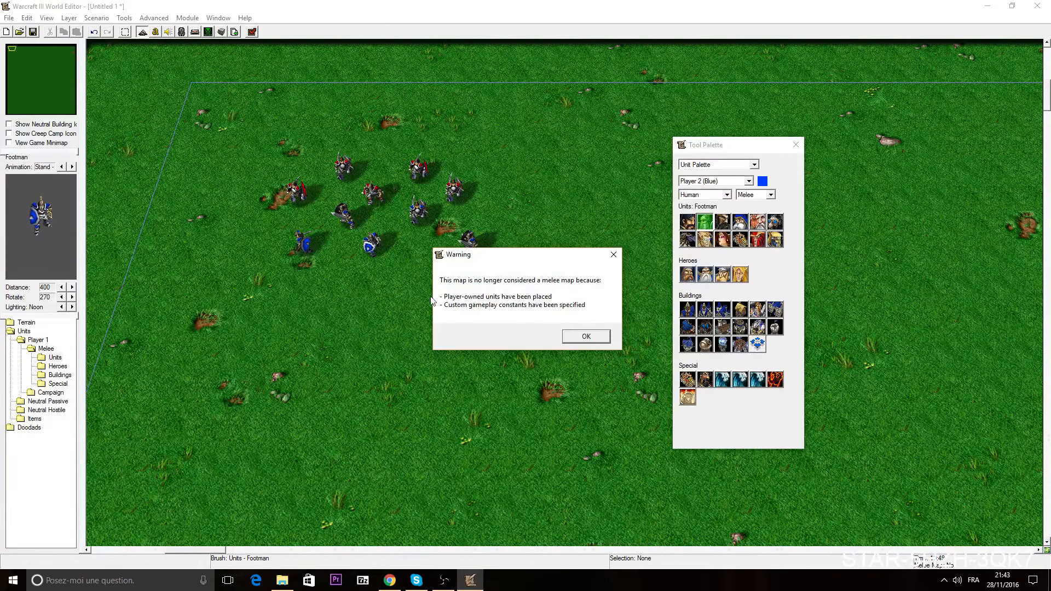
pyautogui.click(609, 337)
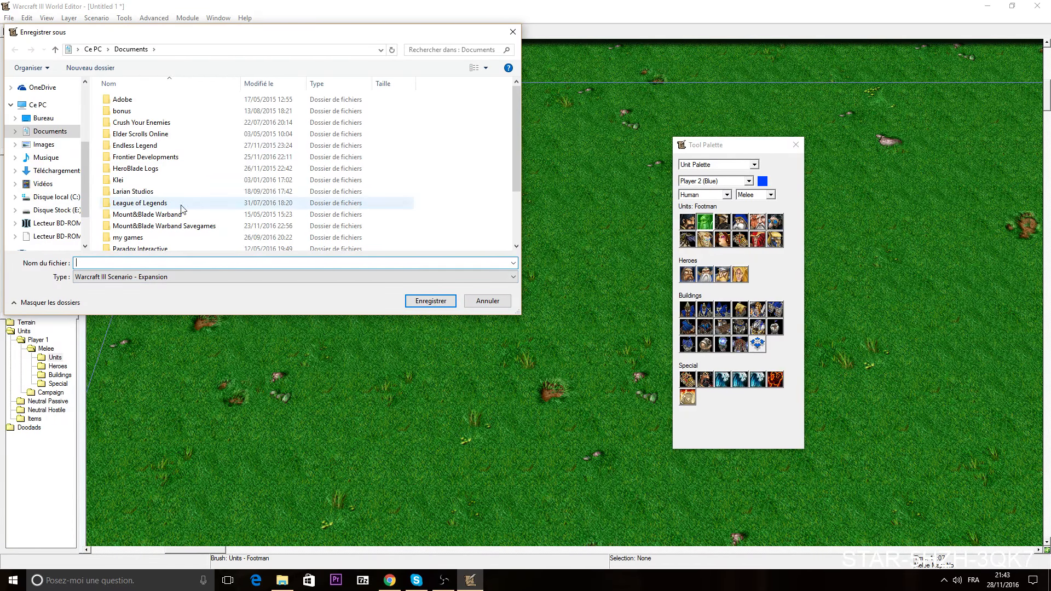
pyautogui.click(513, 32)
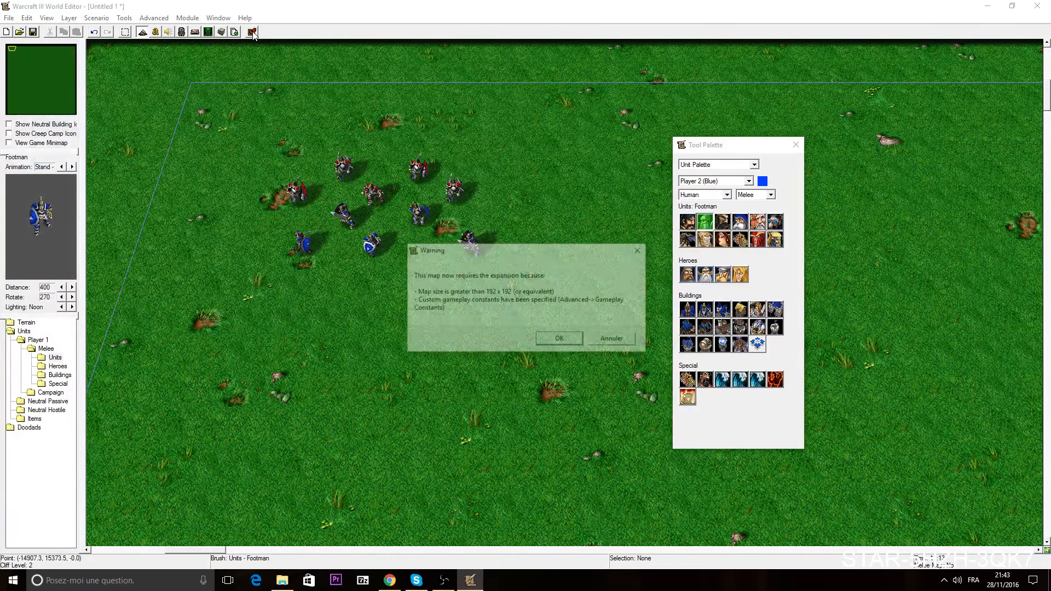
# Test the map in Warcraft III and examine the damage and armor of a red Footman at the battle site
pyautogui.click(563, 341)
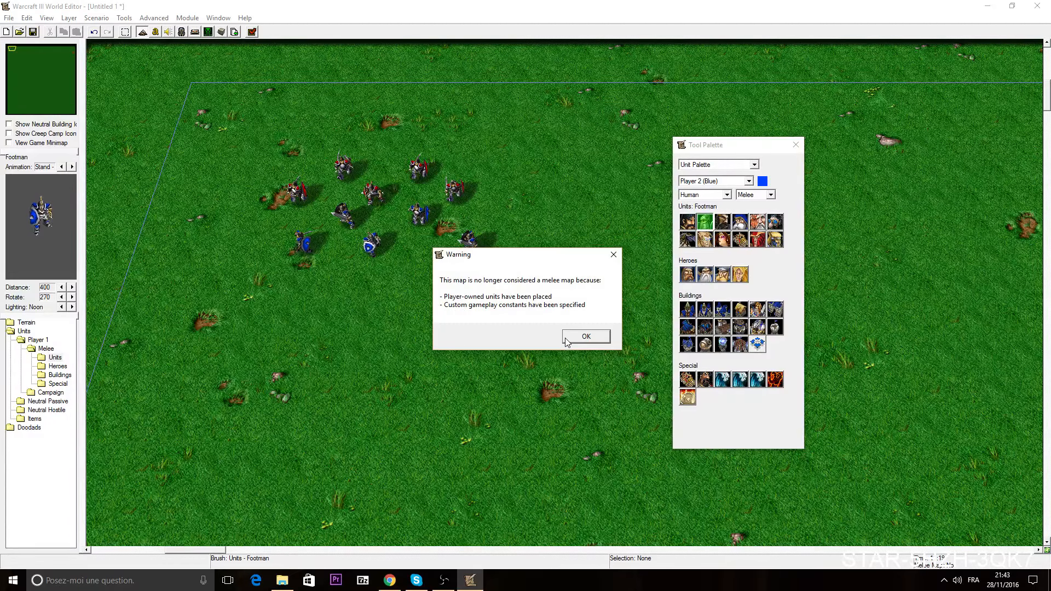
pyautogui.click(575, 340)
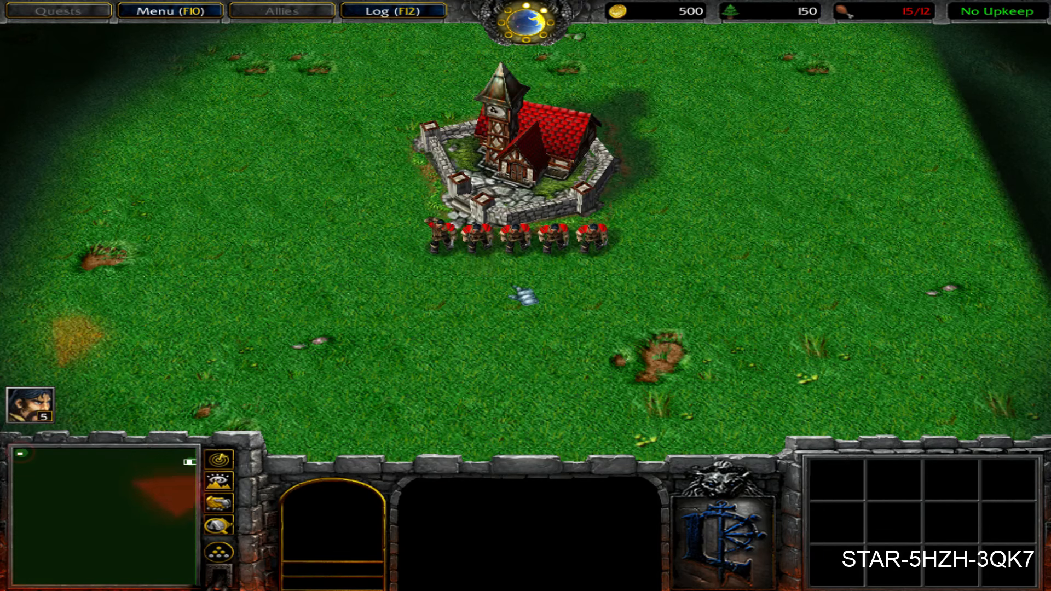
pyautogui.moveTo(3, 468)
pyautogui.click(21, 454)
pyautogui.click(543, 217)
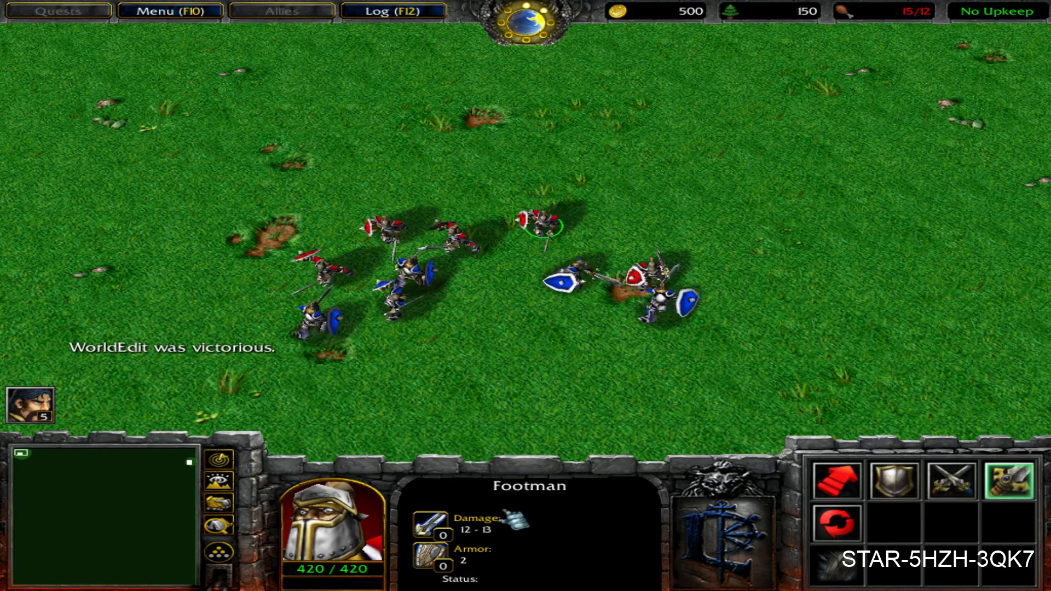
pyautogui.moveTo(440, 542)
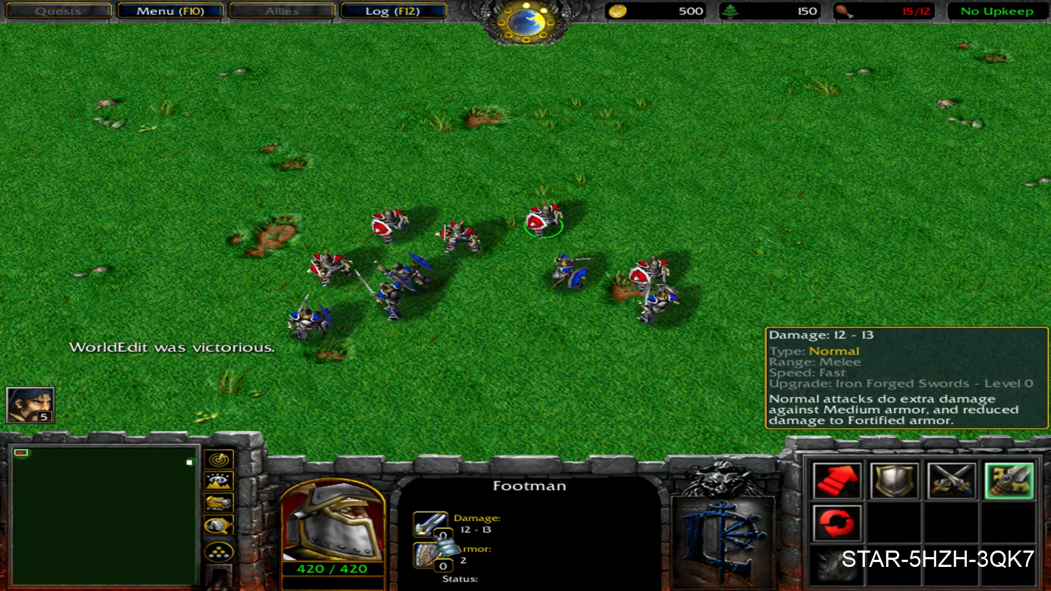
pyautogui.moveTo(440, 570)
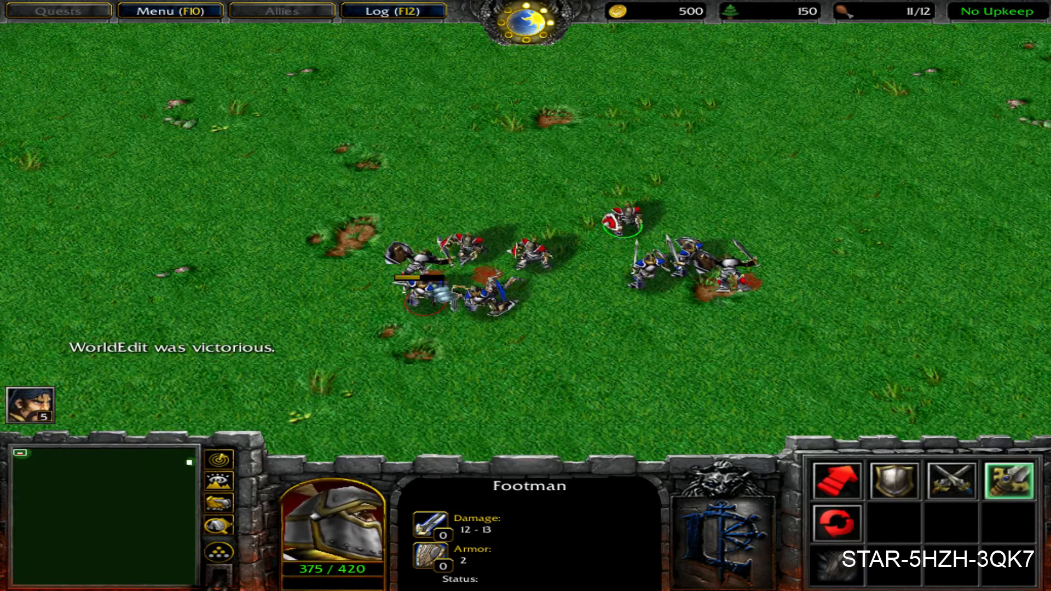
# Examine the fighting Footmen individually and the surviving red ones as a group during the test battle
pyautogui.click(433, 286)
pyautogui.click(468, 246)
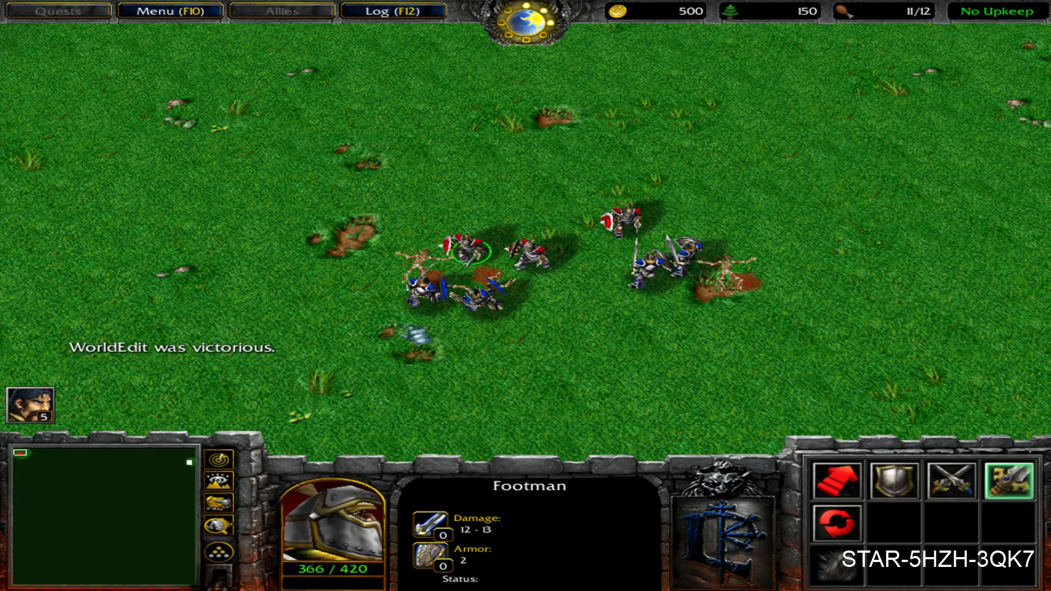
pyautogui.moveTo(418, 169); pyautogui.dragTo(814, 304)
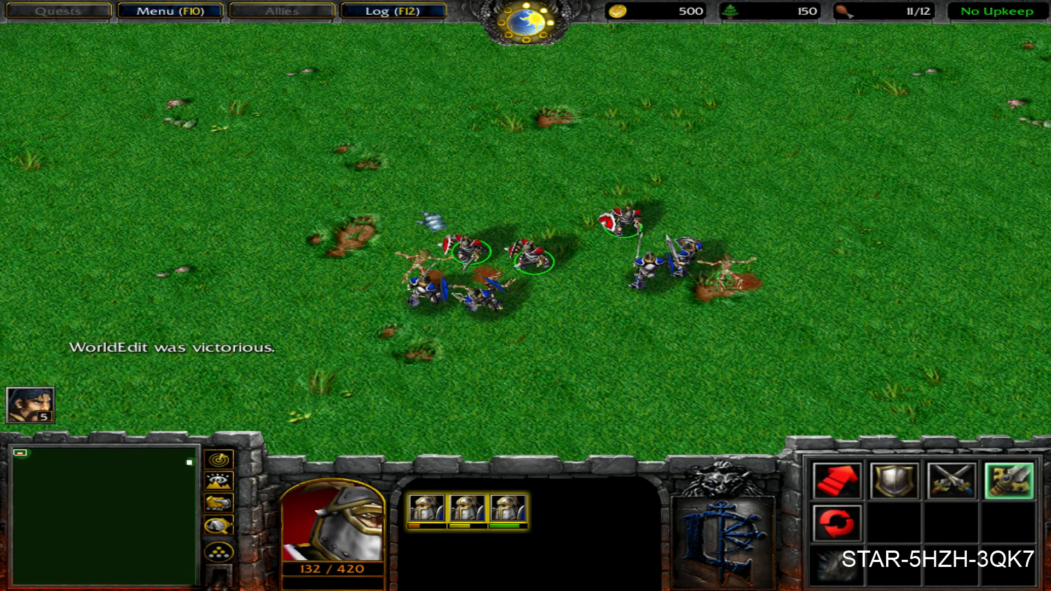
pyautogui.click(624, 220)
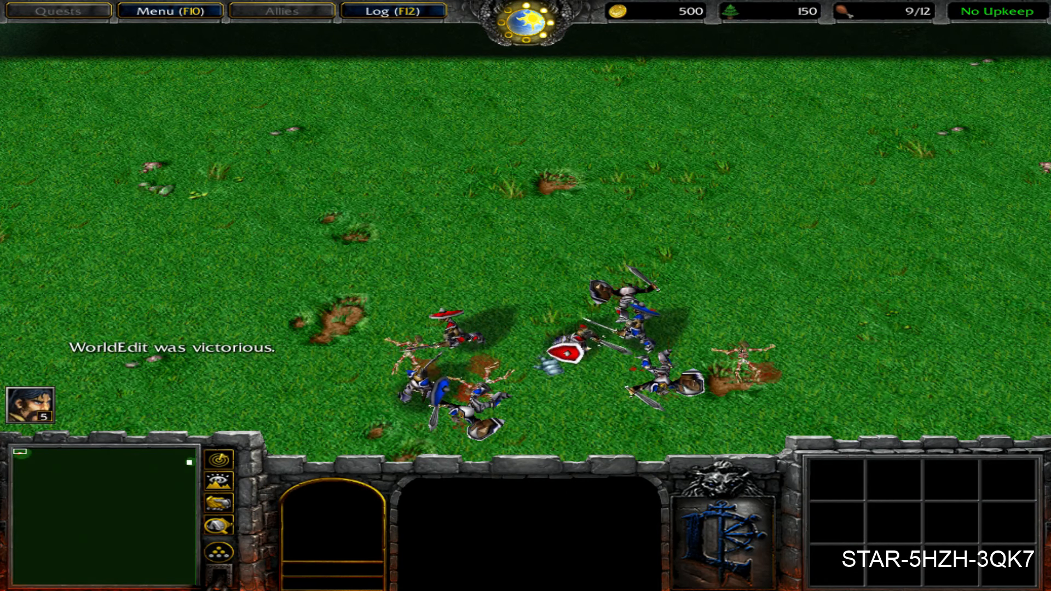
pyautogui.click(566, 340)
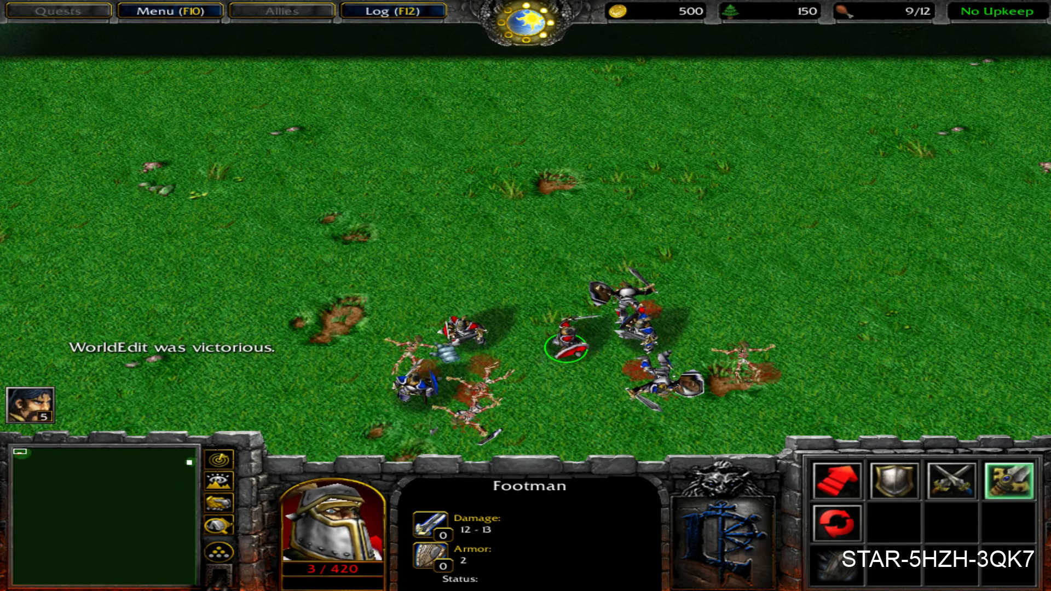
pyautogui.click(465, 332)
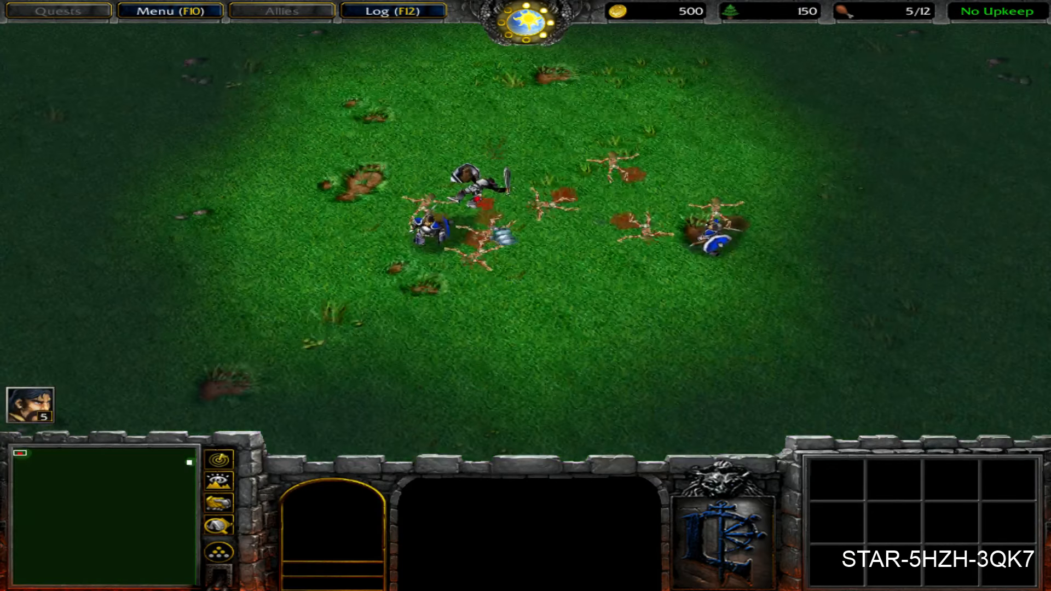
pyautogui.click(420, 233)
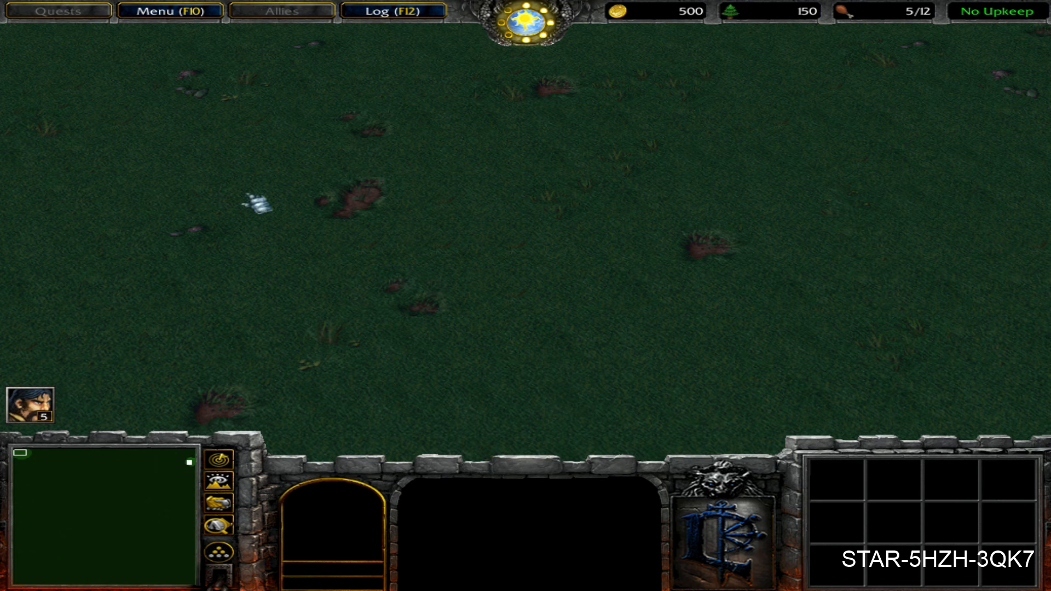
# End the test game, exit it completely, and return to the World Editor
pyautogui.click(178, 14)
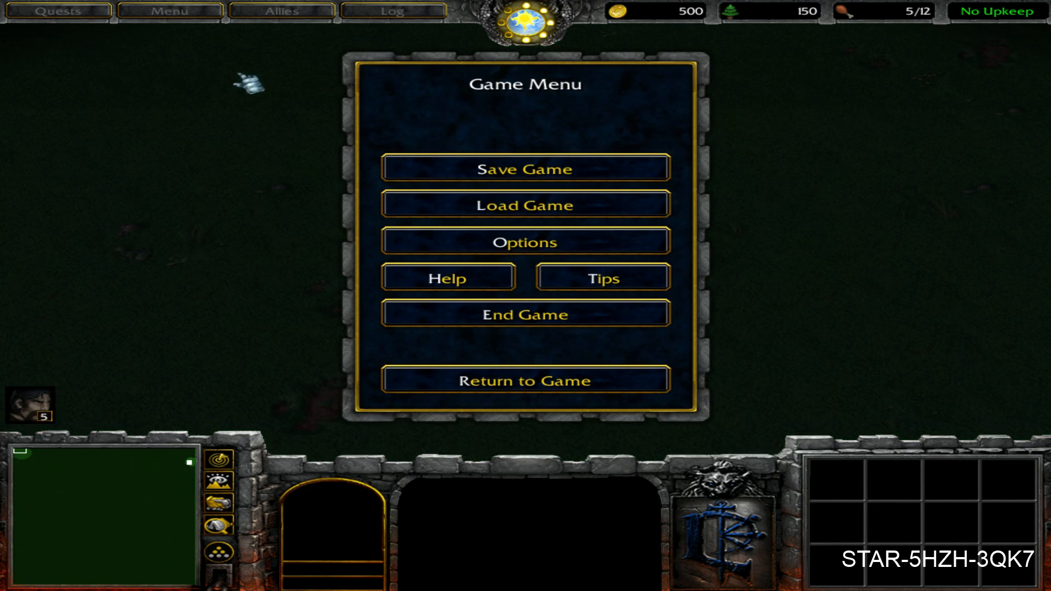
pyautogui.click(506, 320)
pyautogui.click(534, 206)
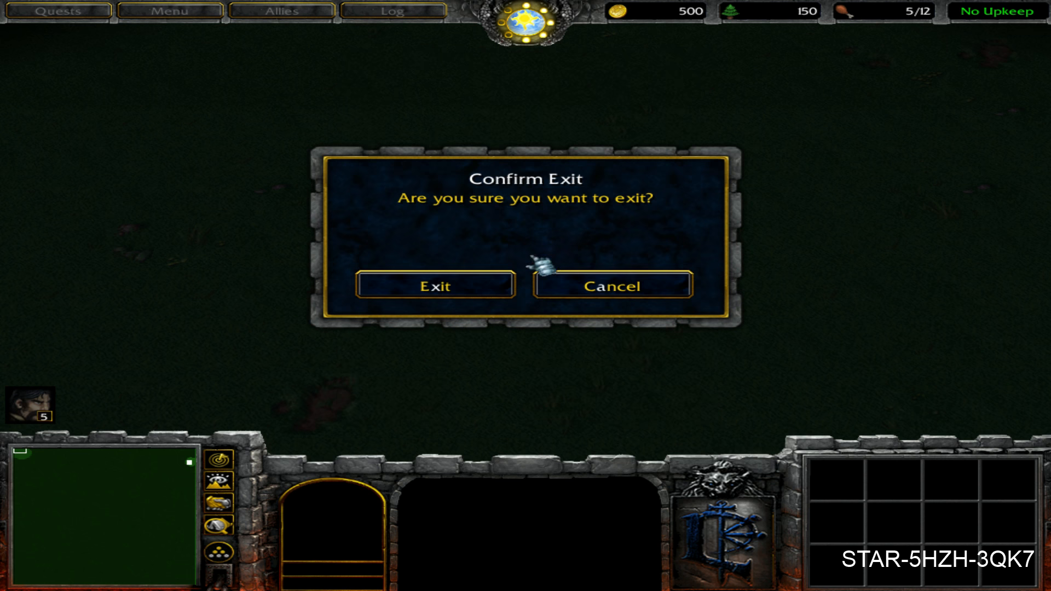
pyautogui.click(432, 293)
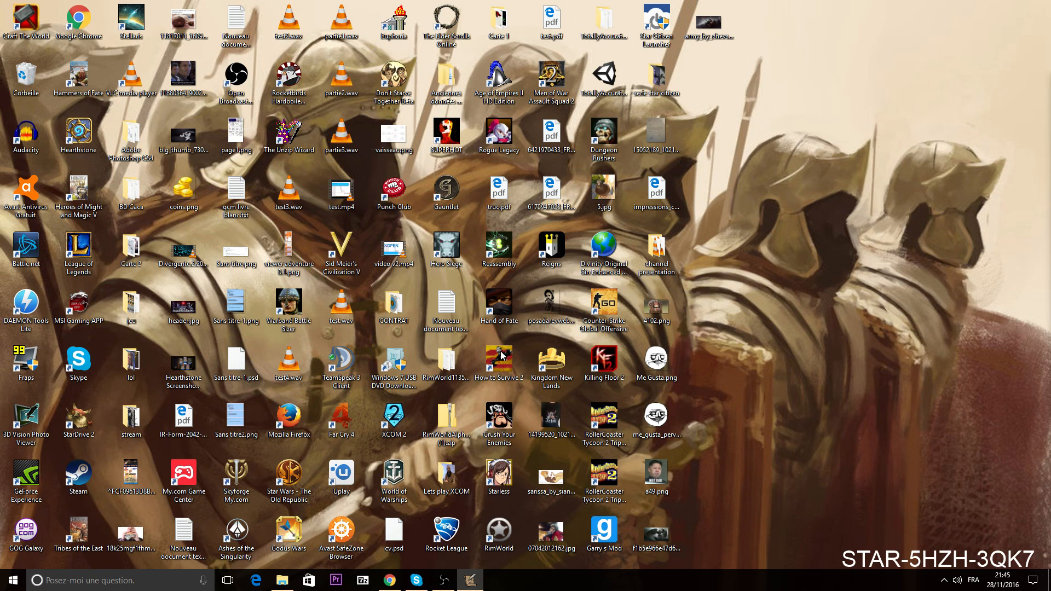
pyautogui.click(476, 581)
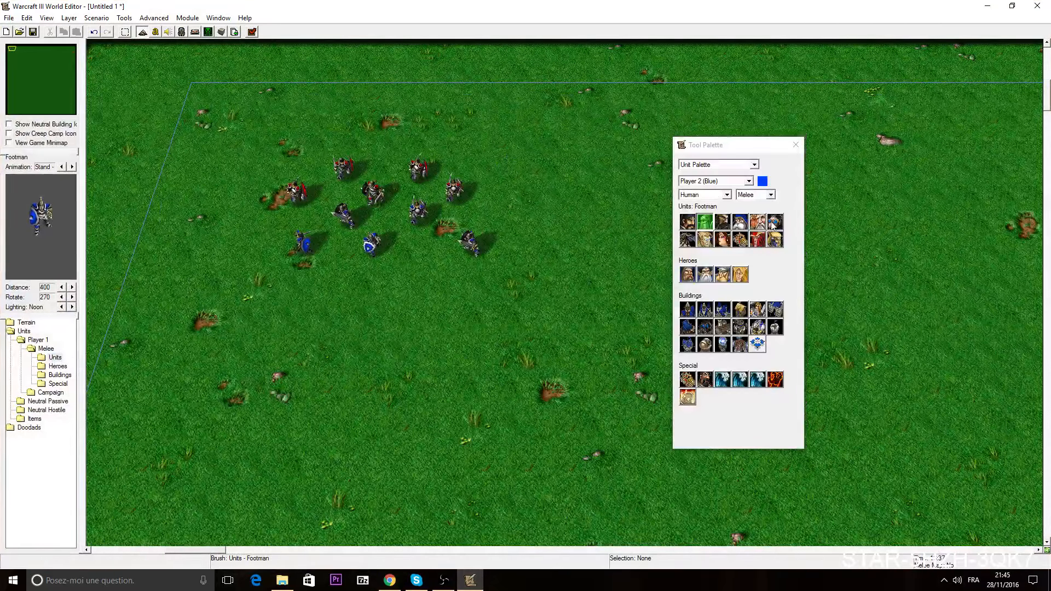
# Close the unit palette and delete all ten red and blue Footmen from the map
pyautogui.click(795, 145)
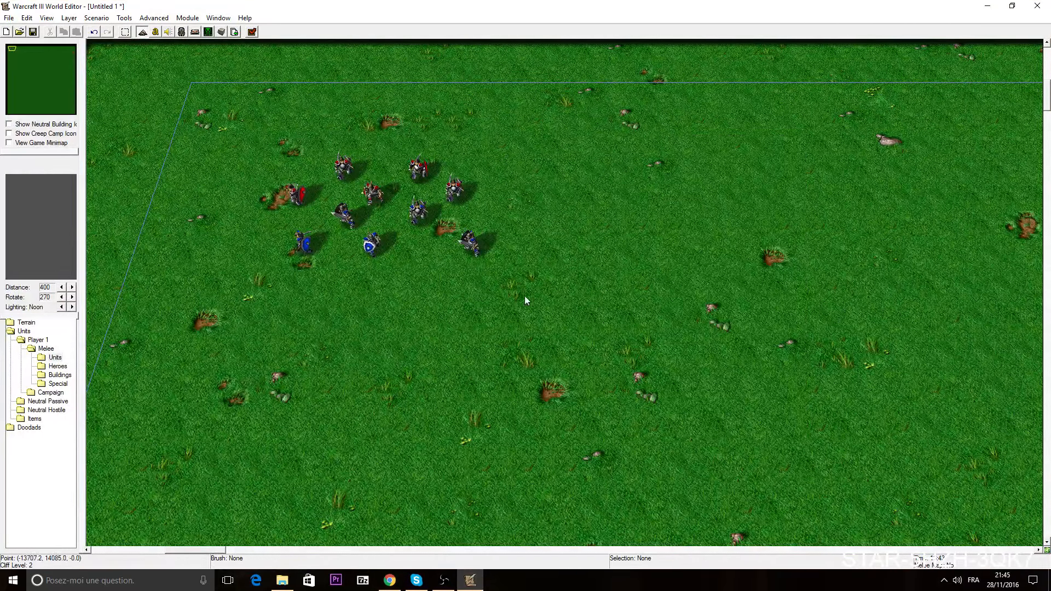
pyautogui.moveTo(215, 151); pyautogui.dragTo(563, 312)
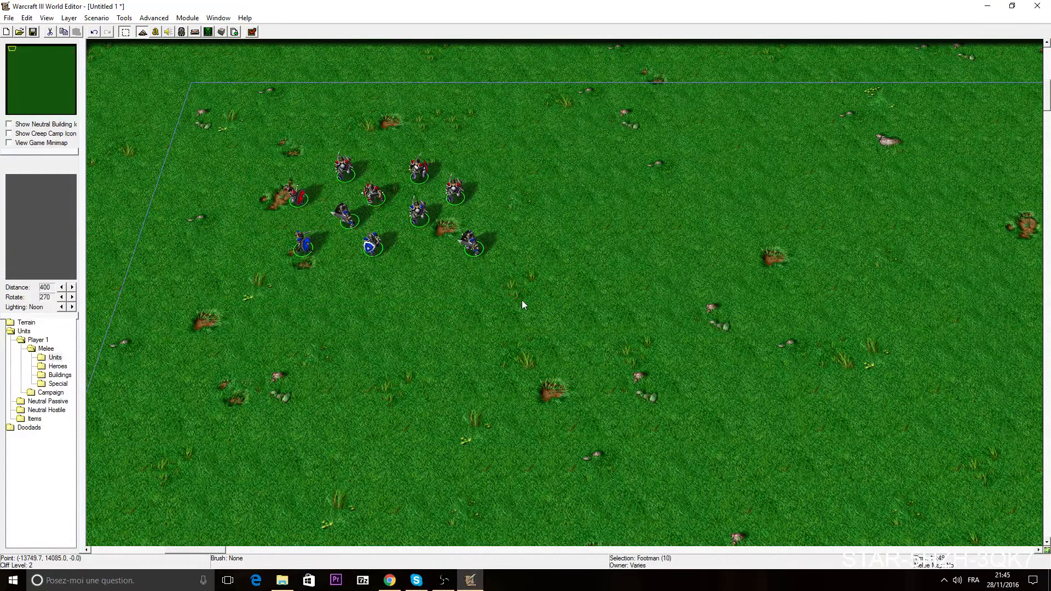
pyautogui.press('Delete')
# Open a new unit palette and place two long vertical lines of Human Footmen for Player 1 (Red) near the map's upper-left corner
pyautogui.click(218, 17)
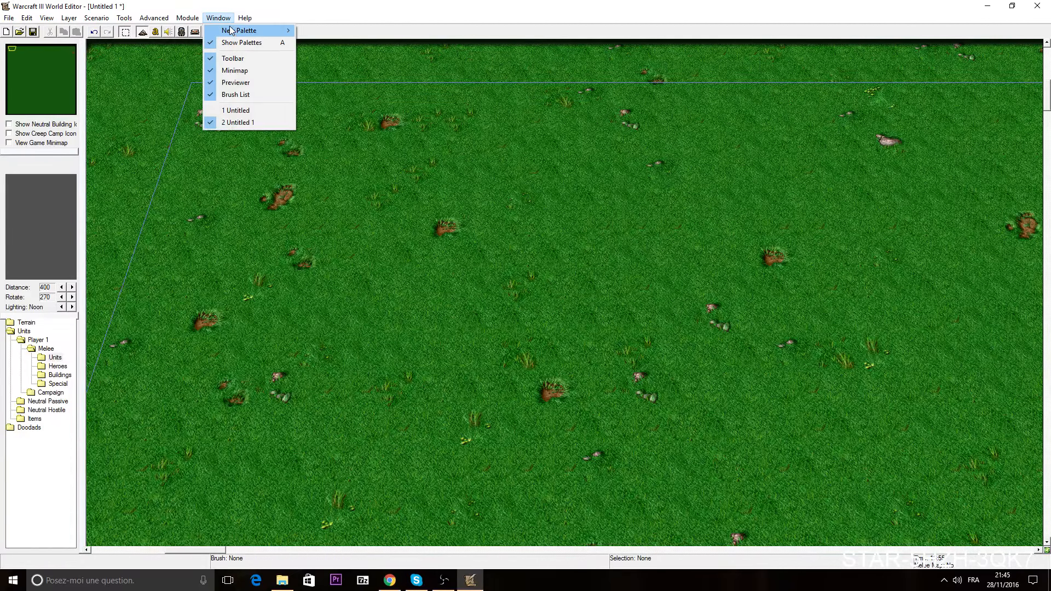
pyautogui.moveTo(246, 28)
pyautogui.click(349, 37)
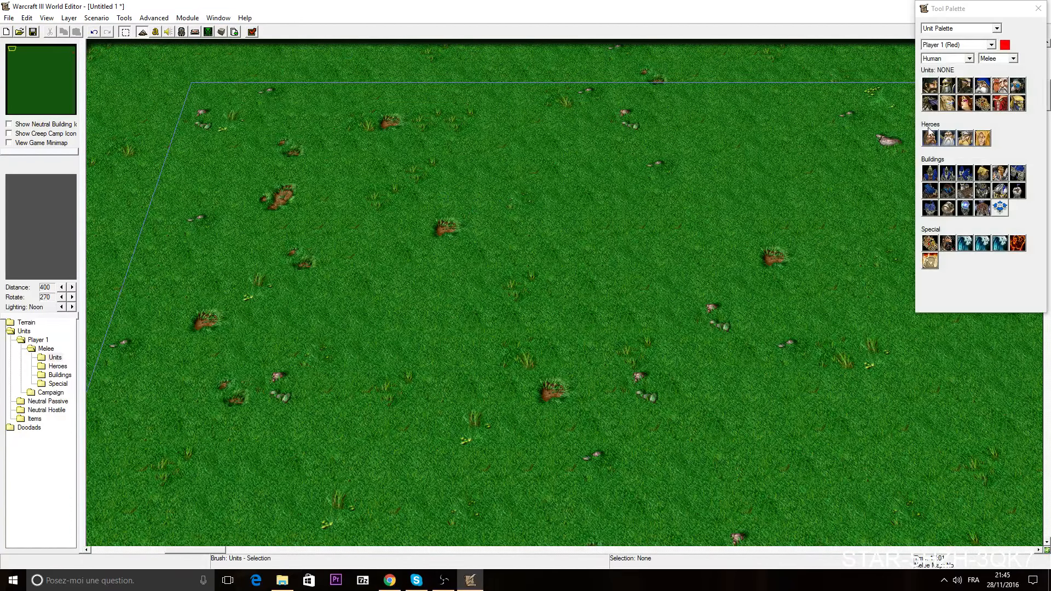
pyautogui.click(949, 85)
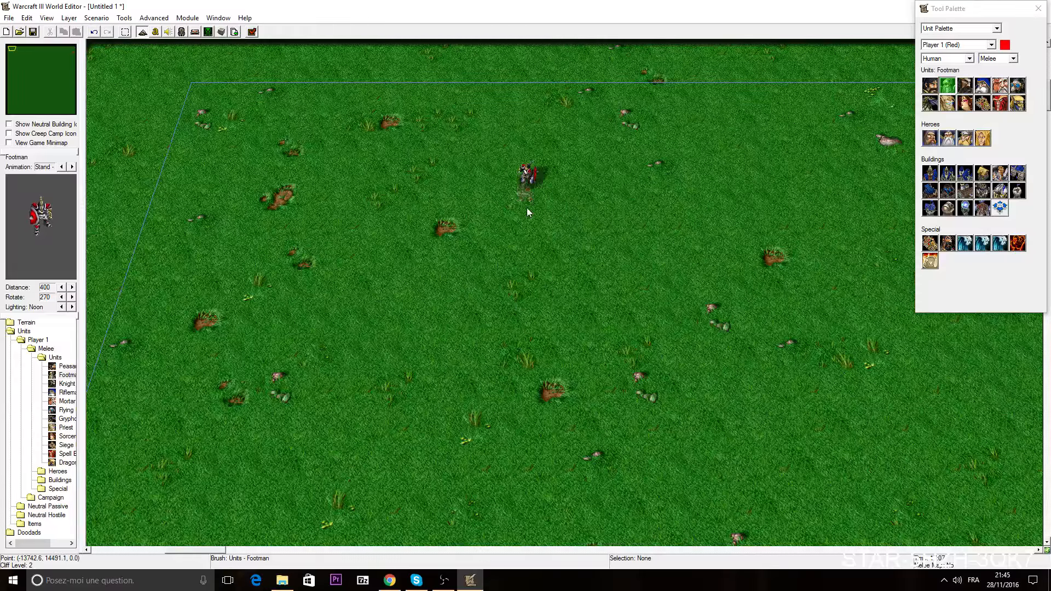
pyautogui.moveTo(526, 208); pyautogui.dragTo(528, 343)
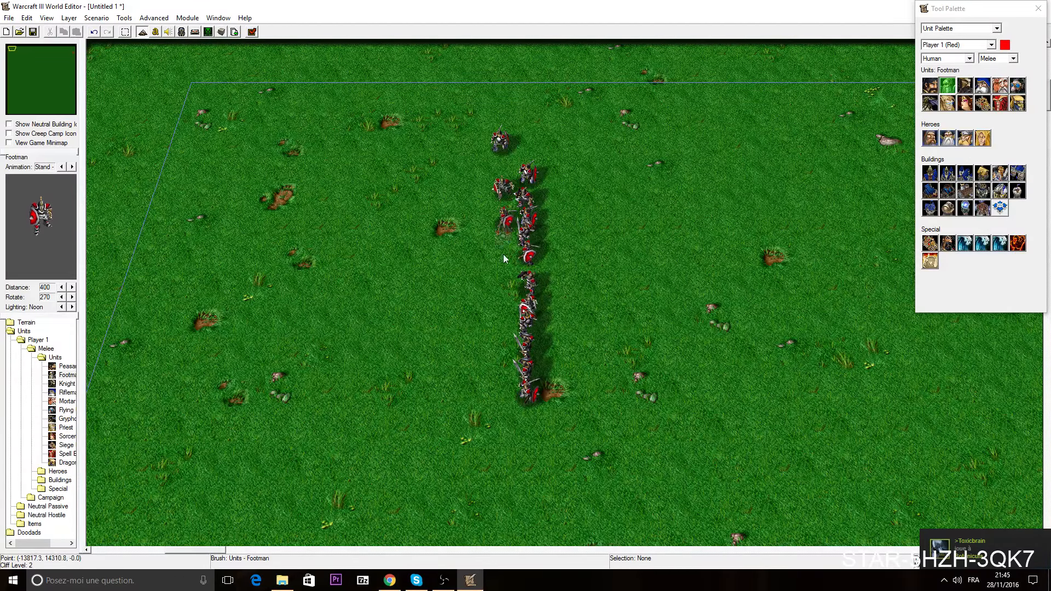
pyautogui.moveTo(503, 258); pyautogui.dragTo(484, 437)
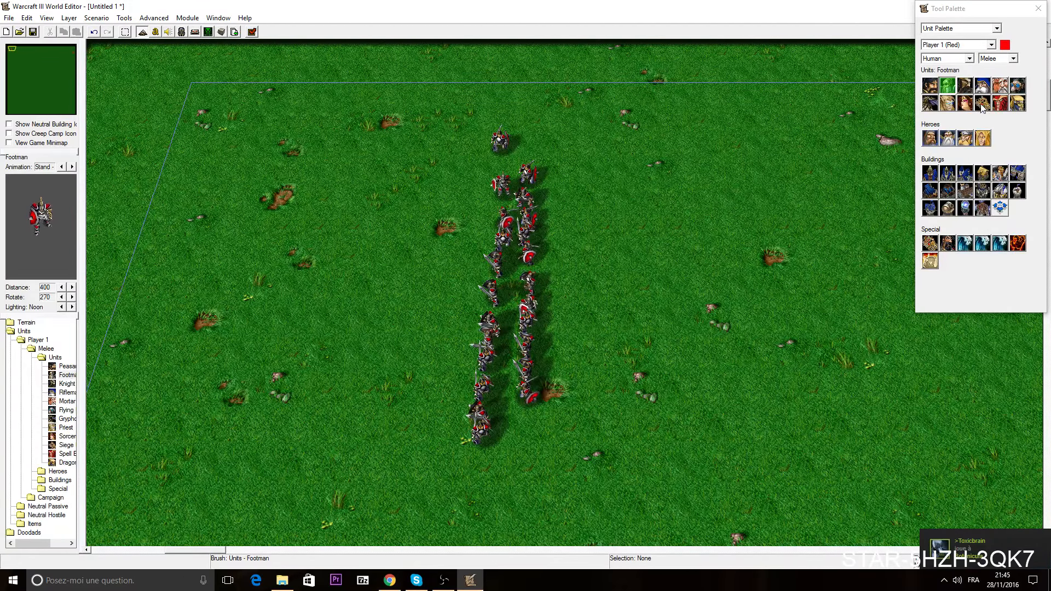
# Add a vertical line of red Riflemen west of the Footmen and a line of red Knights east of them
pyautogui.click(982, 85)
pyautogui.moveTo(472, 154)
pyautogui.mouseDown()
pyautogui.moveTo(450, 237)
pyautogui.moveTo(444, 385)
pyautogui.mouseUp()
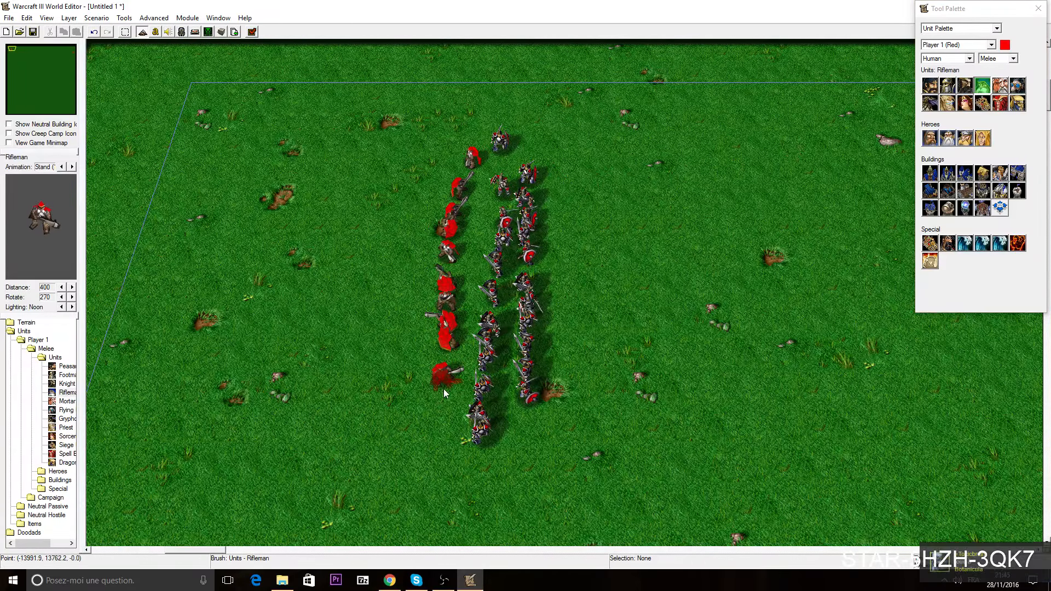
pyautogui.click(965, 85)
pyautogui.click(573, 209)
pyautogui.moveTo(572, 208); pyautogui.dragTo(566, 367)
# Place a large arc of Undead Ghouls for Player 2 (Blue) along the east side of the red army
pyautogui.click(990, 44)
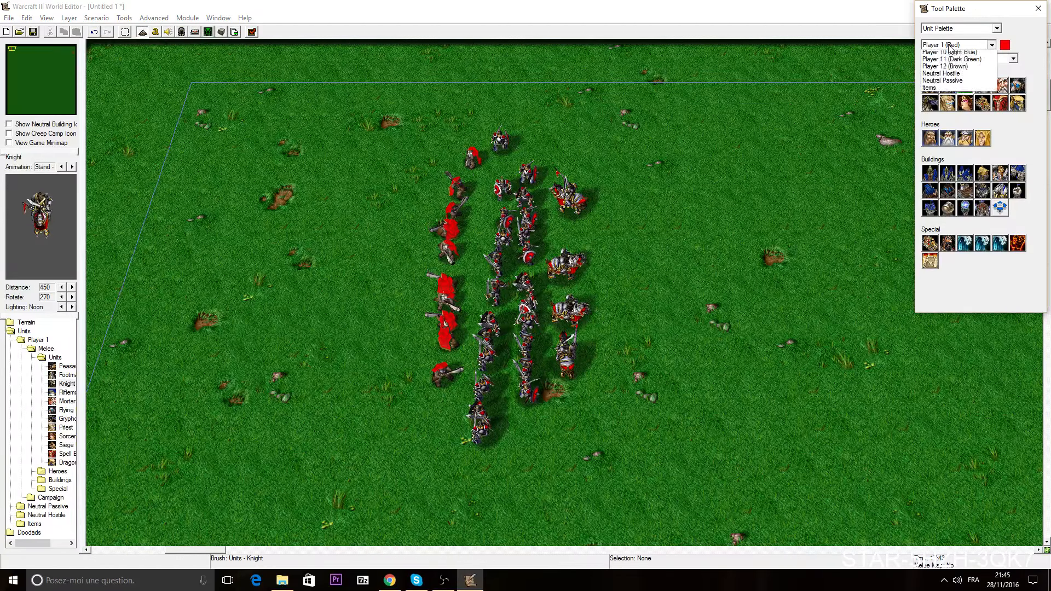
pyautogui.click(953, 62)
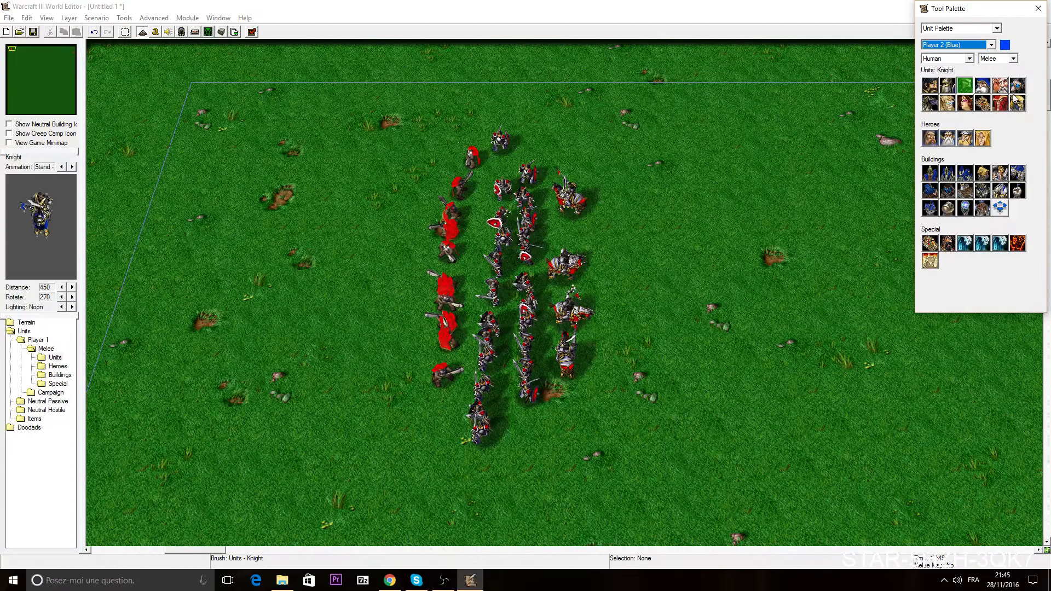
pyautogui.click(957, 58)
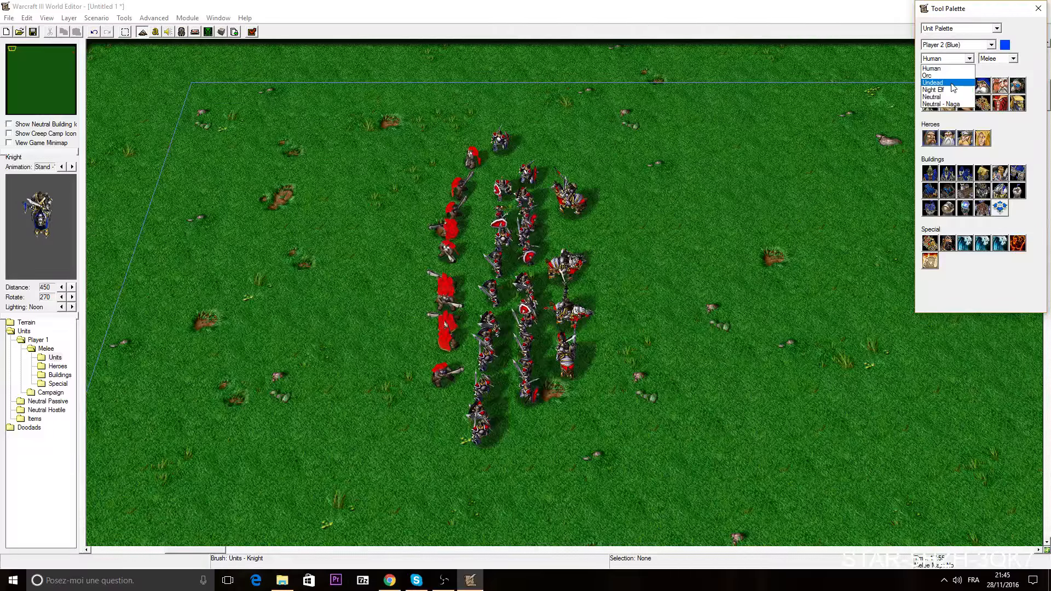
pyautogui.click(942, 83)
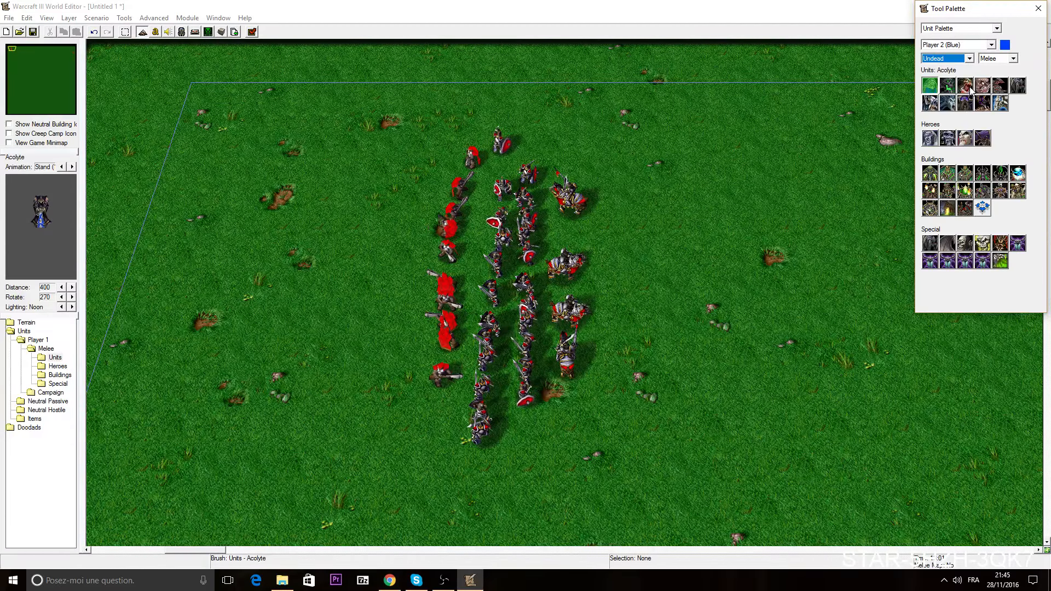
pyautogui.click(965, 86)
pyautogui.moveTo(566, 167)
pyautogui.mouseDown()
pyautogui.moveTo(602, 197)
pyautogui.moveTo(624, 345)
pyautogui.moveTo(548, 432)
pyautogui.moveTo(599, 433)
pyautogui.moveTo(662, 307)
pyautogui.moveTo(640, 197)
pyautogui.moveTo(656, 168)
pyautogui.mouseUp()
# Place four blue Abominations spread along the outer edge of the Ghoul arc
pyautogui.click(983, 86)
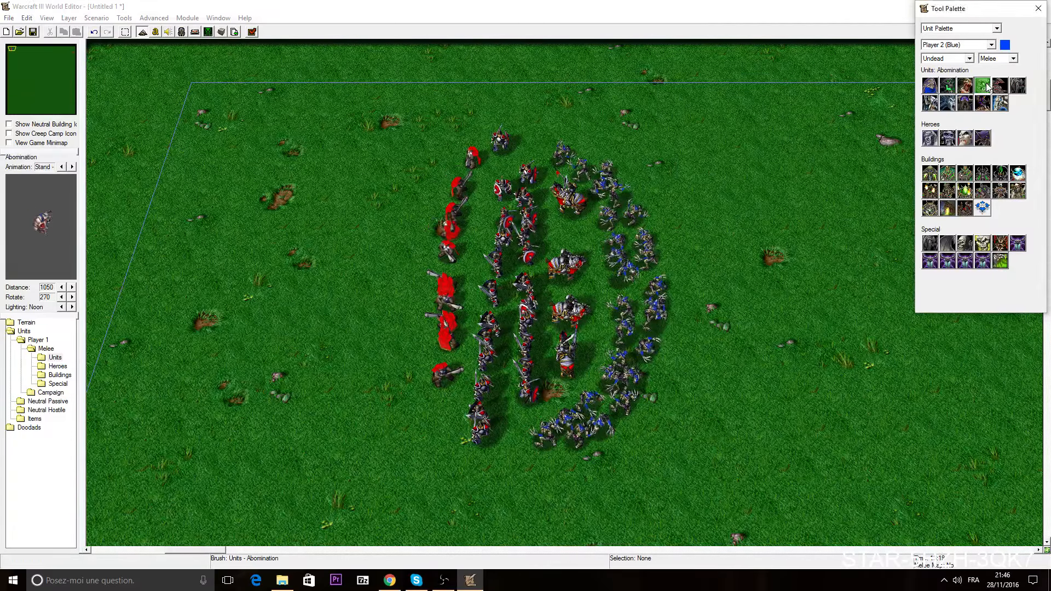
pyautogui.click(641, 167)
pyautogui.click(682, 251)
pyautogui.click(688, 351)
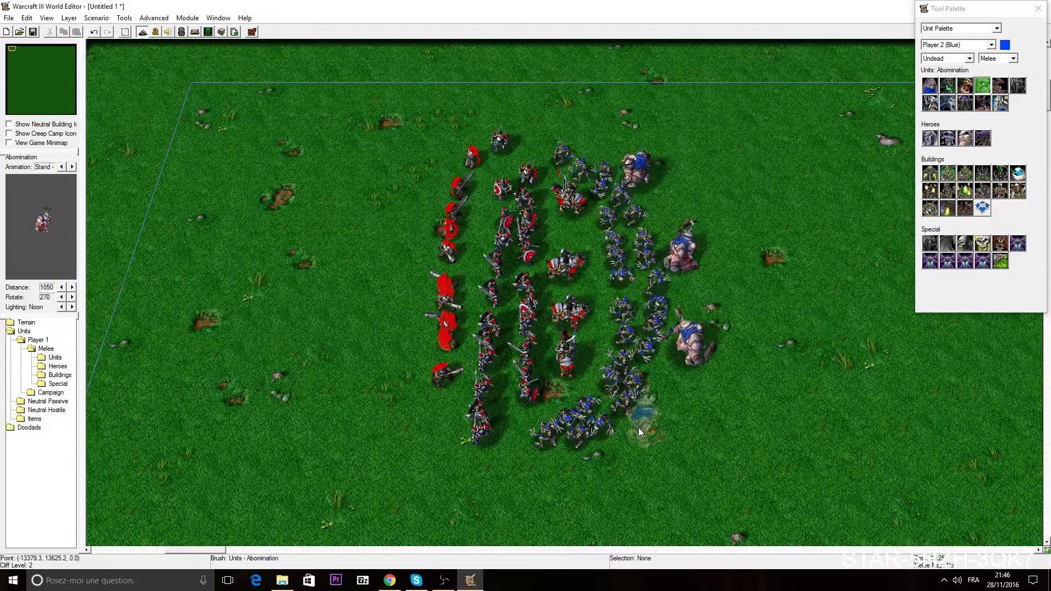
pyautogui.click(640, 426)
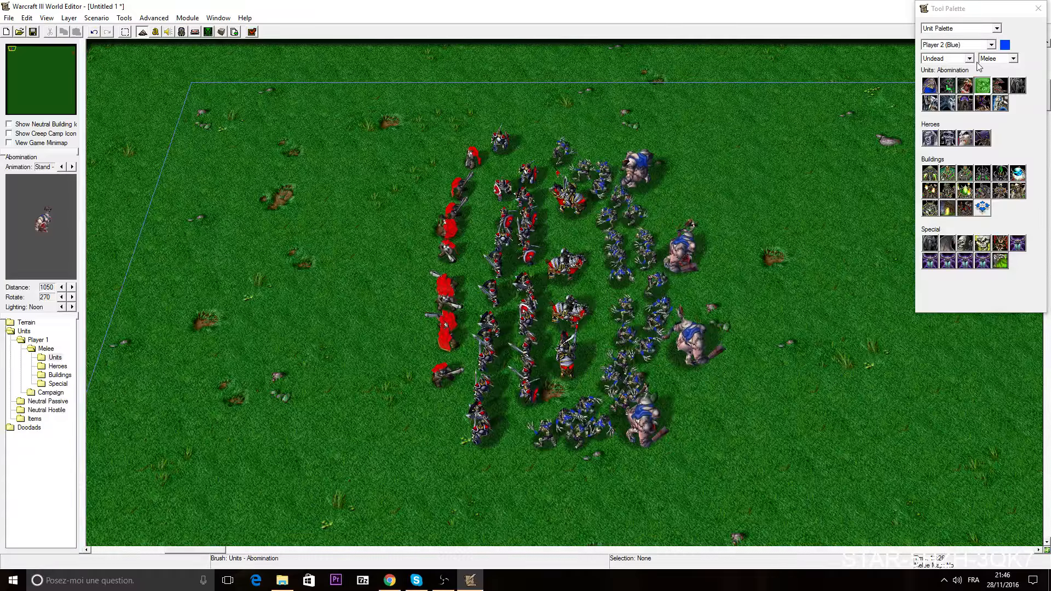
# Scatter numerous blue Skeleton Warriors around the Abominations and along the north, east and south edges of the undead army
pyautogui.click(950, 104)
pyautogui.click(946, 87)
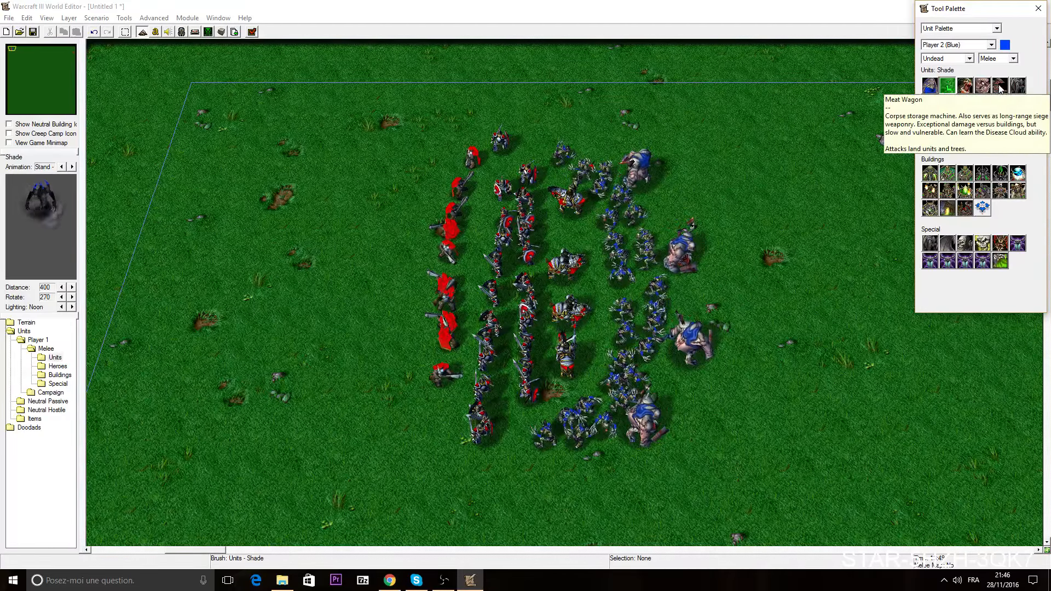
pyautogui.click(965, 243)
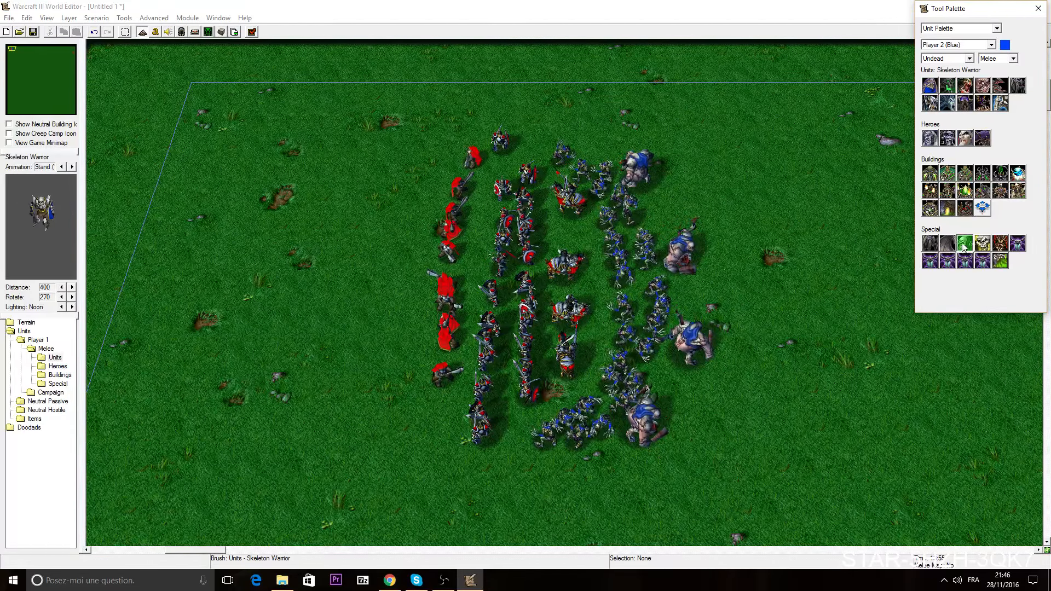
pyautogui.click(668, 227)
pyautogui.click(653, 215)
pyautogui.click(686, 209)
pyautogui.click(674, 195)
pyautogui.click(619, 142)
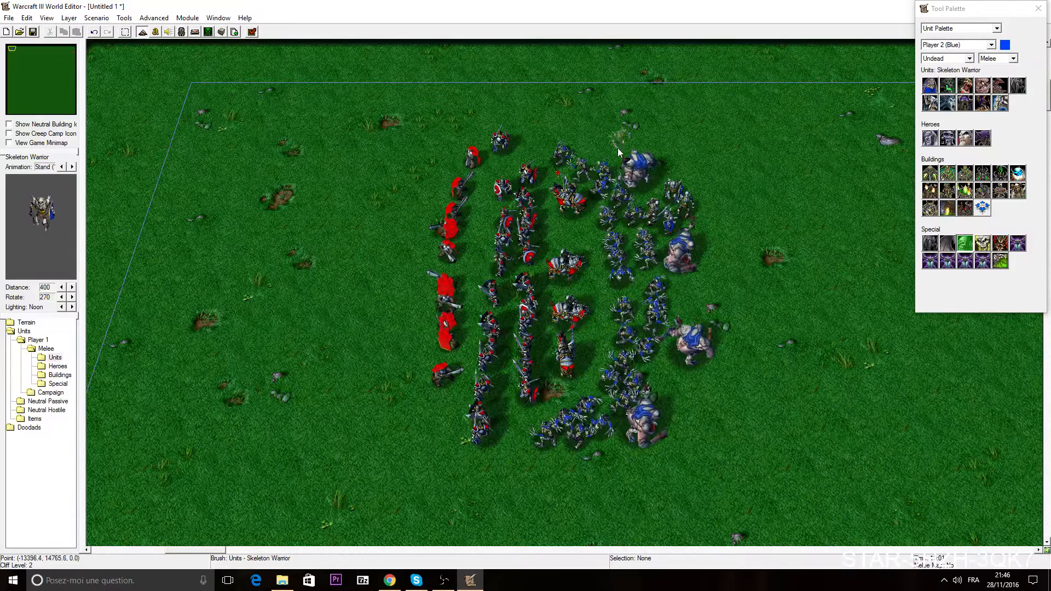
pyautogui.click(602, 150)
pyautogui.click(578, 143)
pyautogui.click(575, 131)
pyautogui.click(605, 125)
pyautogui.click(626, 125)
pyautogui.click(730, 330)
pyautogui.click(734, 237)
pyautogui.click(718, 260)
pyautogui.click(696, 293)
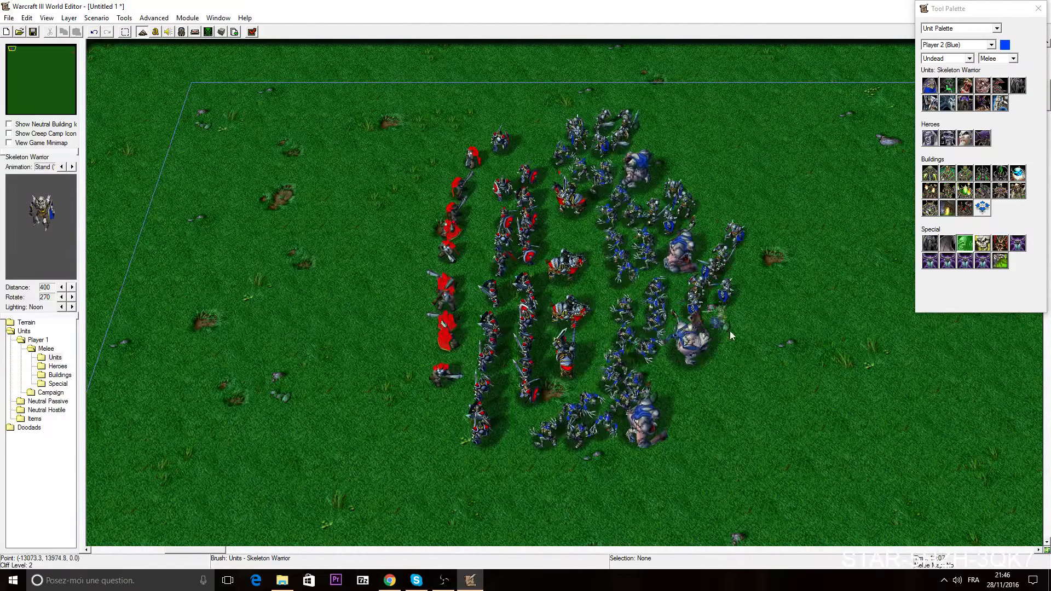
pyautogui.click(739, 375)
pyautogui.click(726, 421)
pyautogui.click(694, 438)
pyautogui.click(632, 453)
pyautogui.click(603, 465)
pyautogui.click(657, 381)
pyautogui.click(669, 395)
pyautogui.click(703, 410)
pyautogui.click(686, 379)
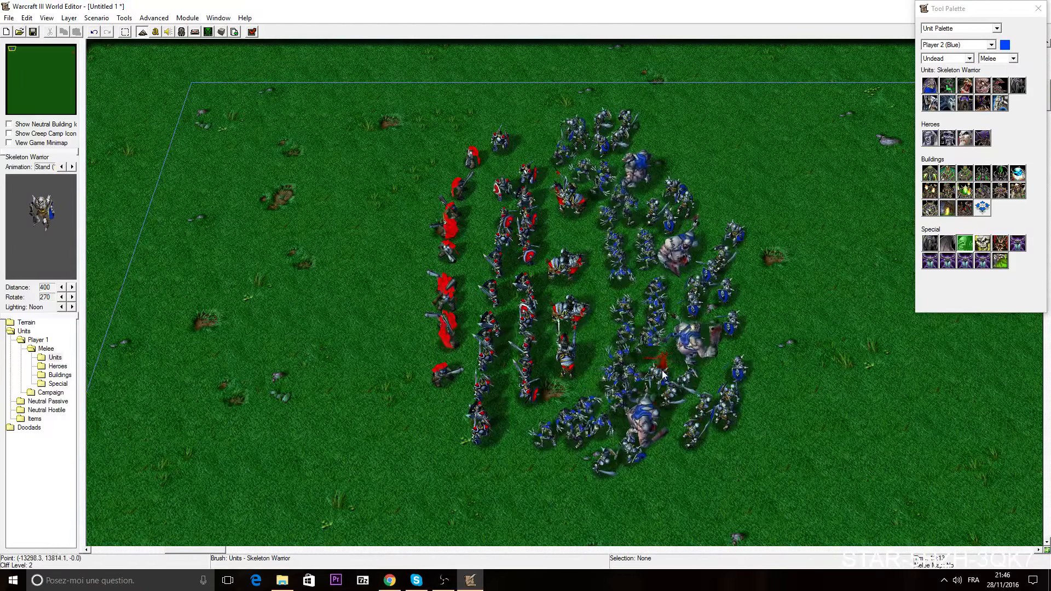
# Place a Night Elf Priestess of the Moon hero for Player 1 (Red) just west of the Riflemen line
pyautogui.click(955, 45)
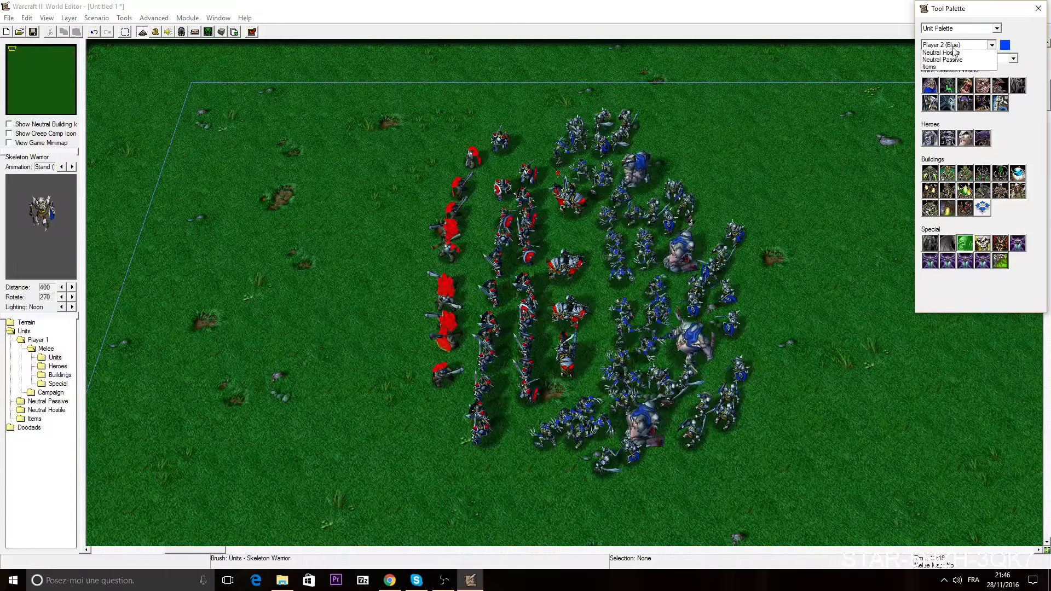
pyautogui.click(947, 55)
pyautogui.click(969, 58)
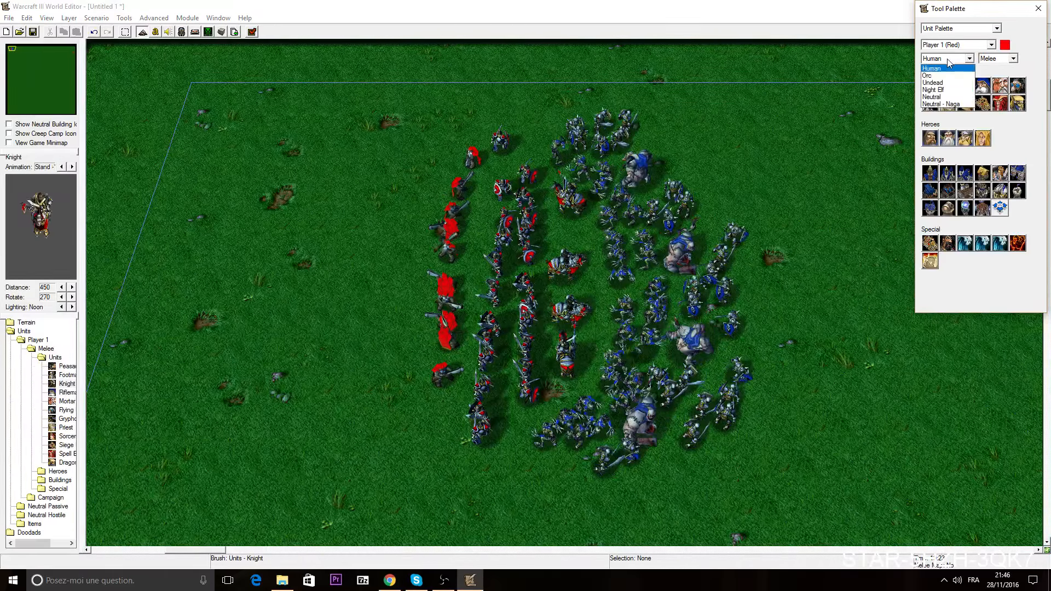
pyautogui.click(933, 90)
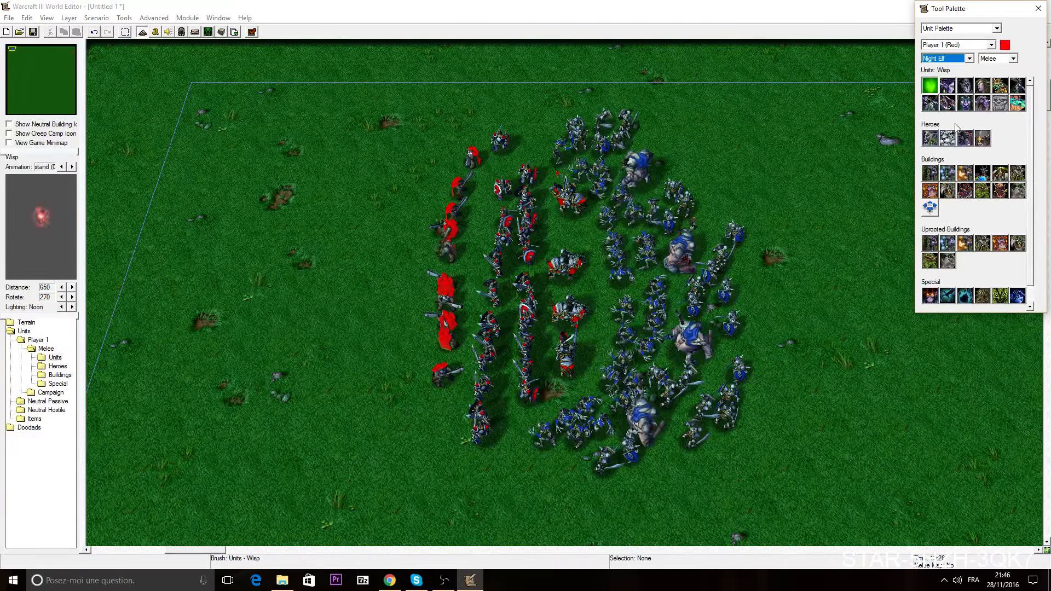
pyautogui.click(983, 138)
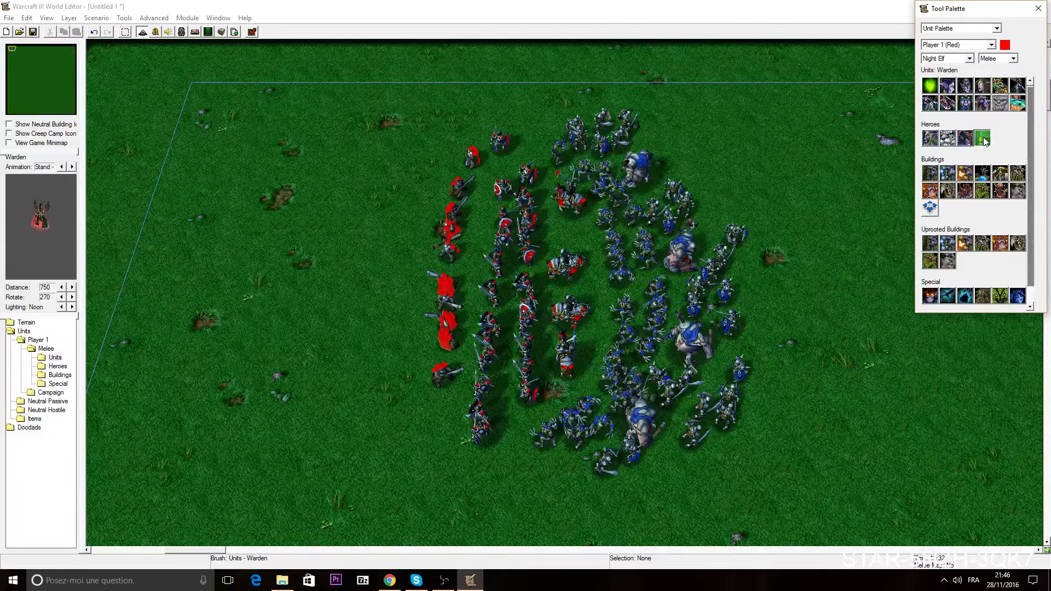
pyautogui.click(949, 139)
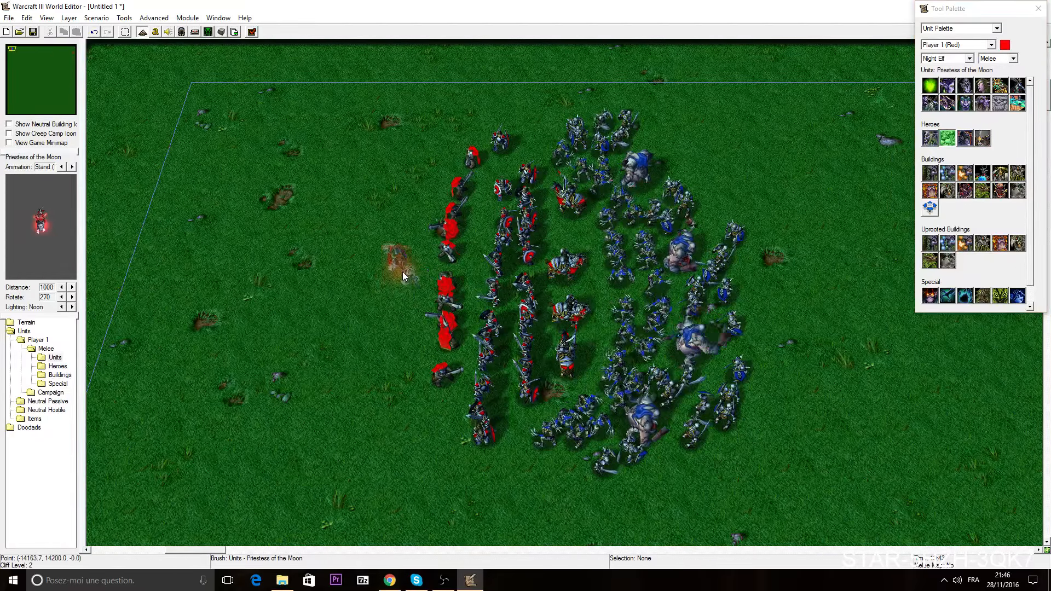
pyautogui.click(402, 268)
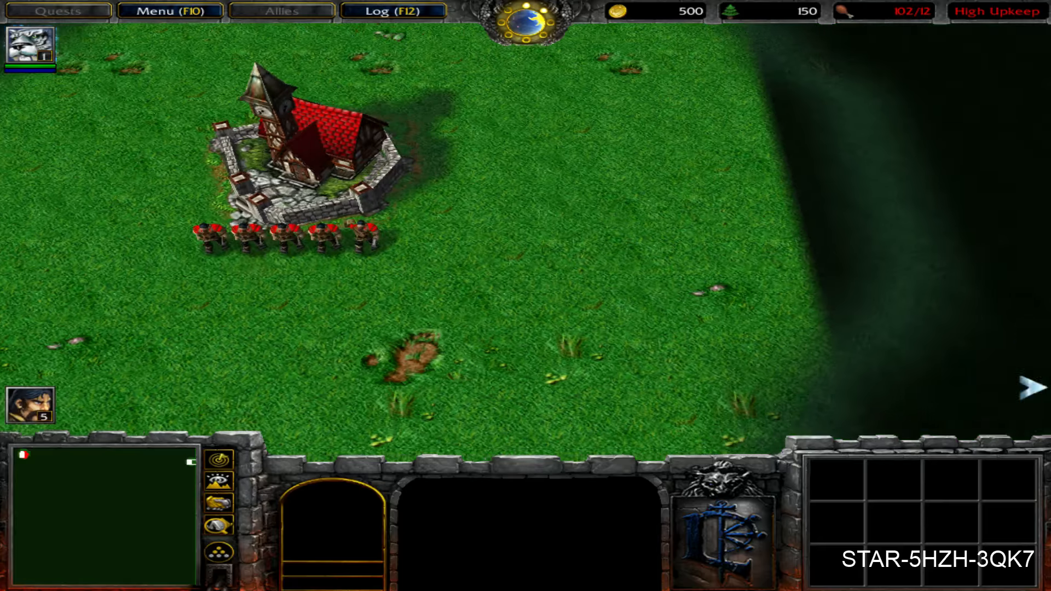
# Test the map in Warcraft III, continue past the victory dialog, and examine the red Priestess of the Moon at the battle site
pyautogui.hotkey('alt', 'Tab')
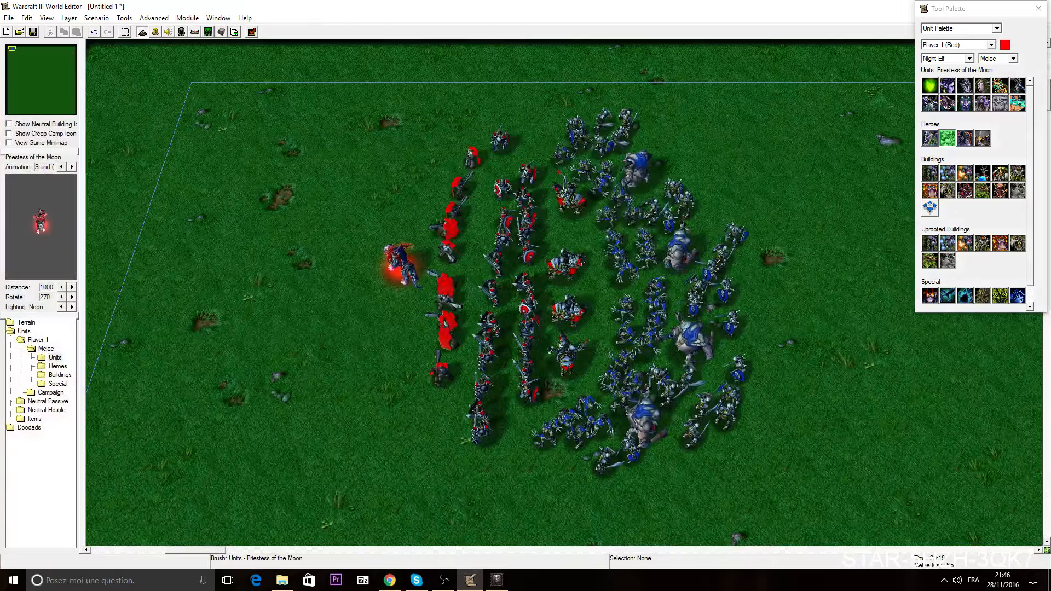
pyautogui.click(494, 581)
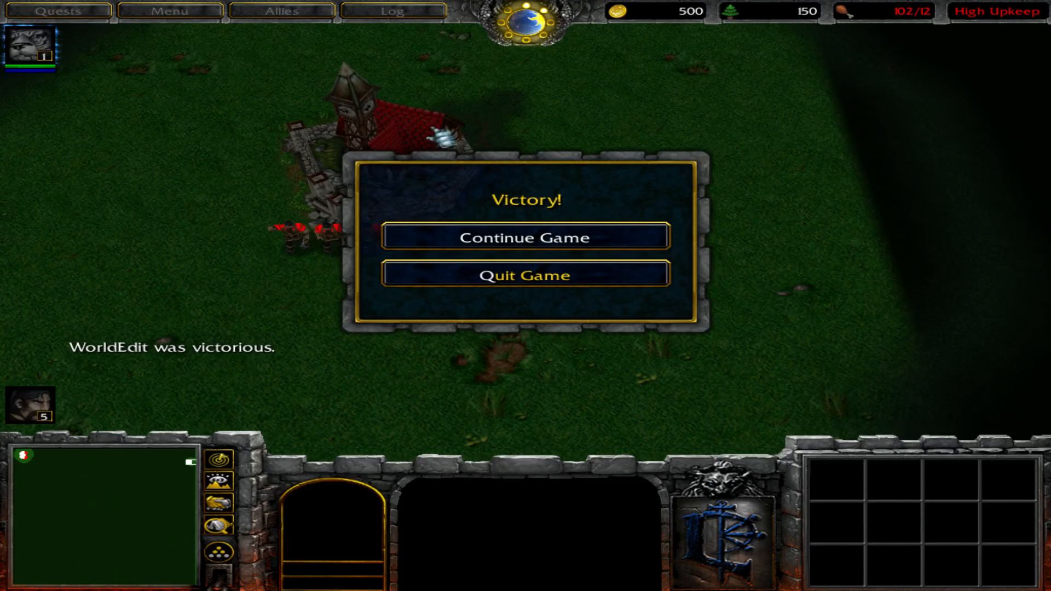
pyautogui.click(541, 246)
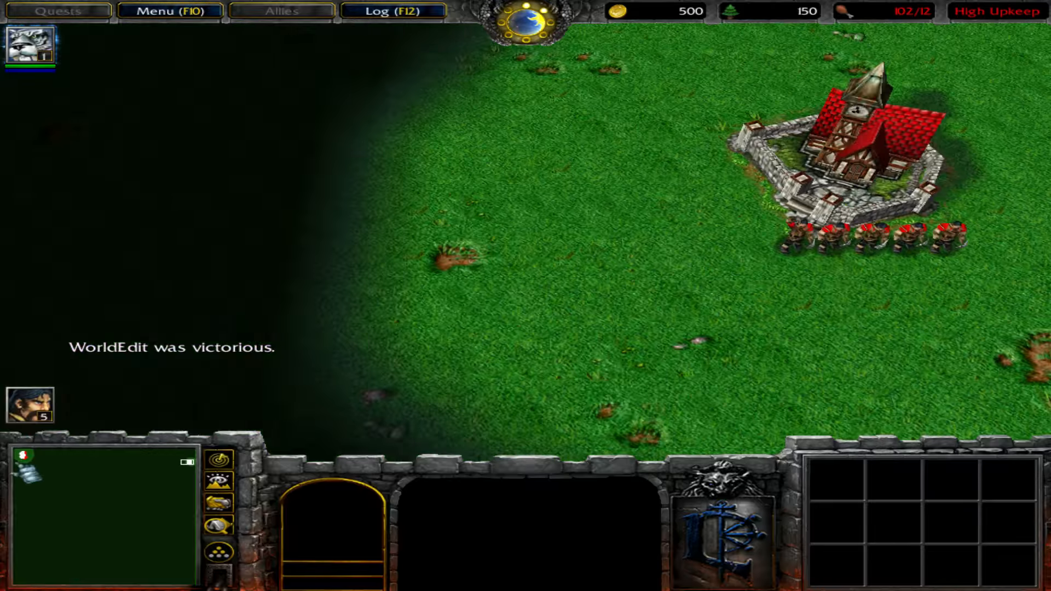
pyautogui.click(25, 462)
pyautogui.click(23, 457)
pyautogui.click(262, 251)
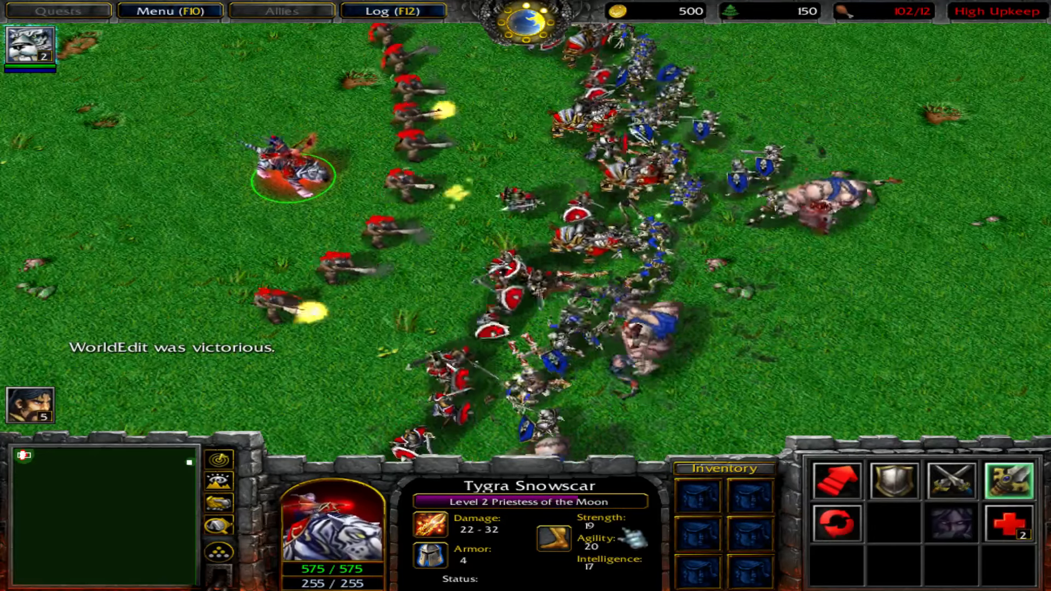
pyautogui.moveTo(498, 507)
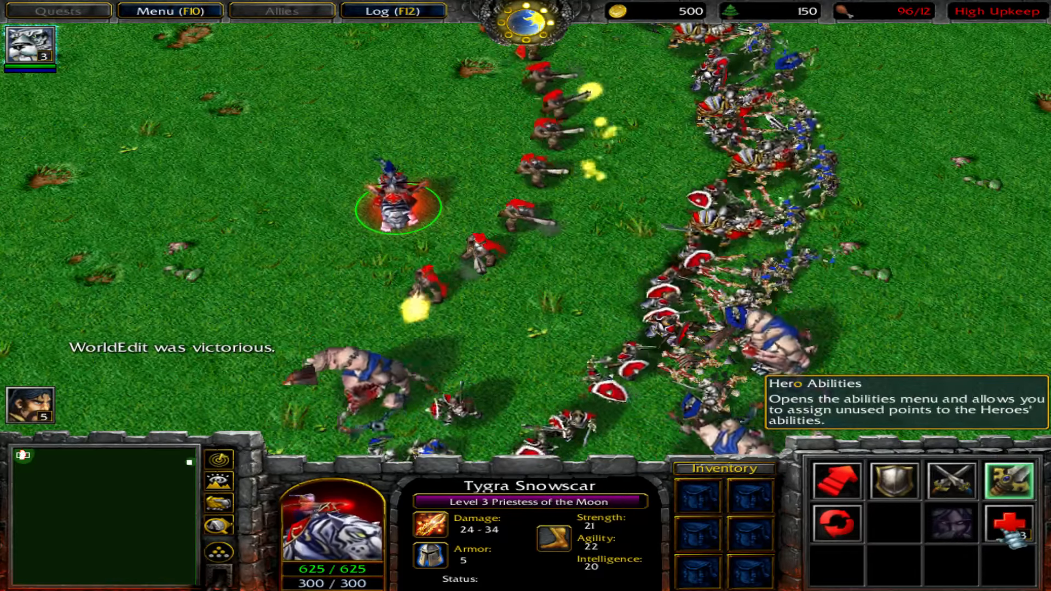
# Teach the Priestess of the Moon the Trueshot Aura and Searing Arrows abilities
pyautogui.click(1009, 526)
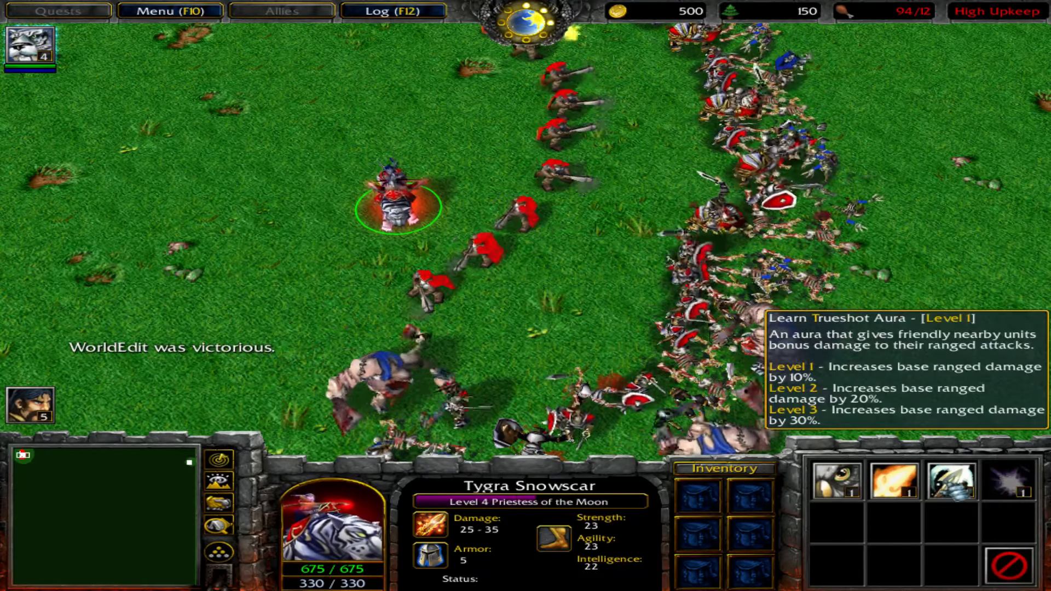
pyautogui.click(950, 483)
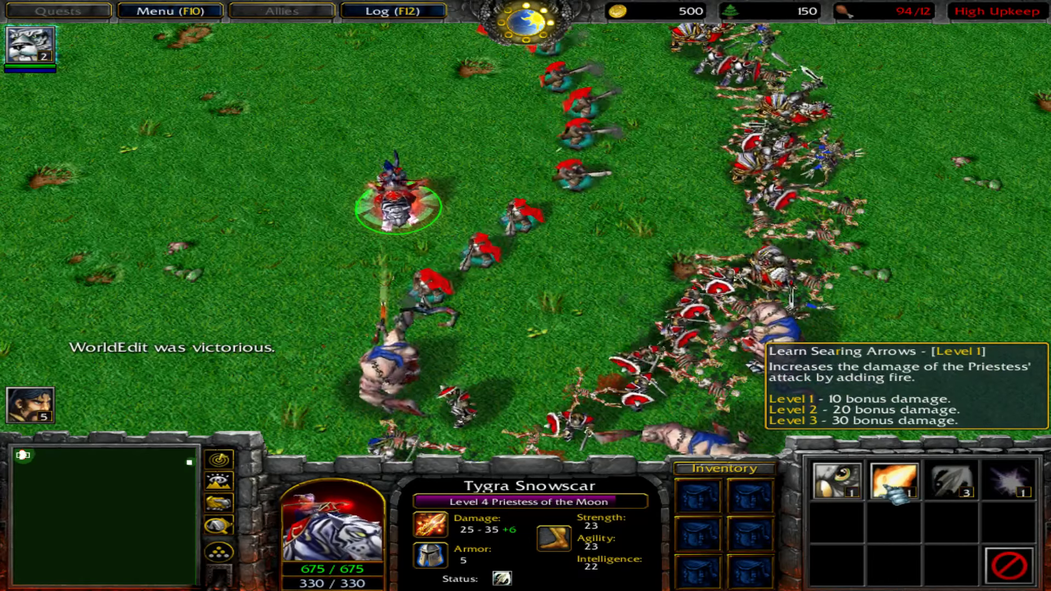
pyautogui.click(887, 495)
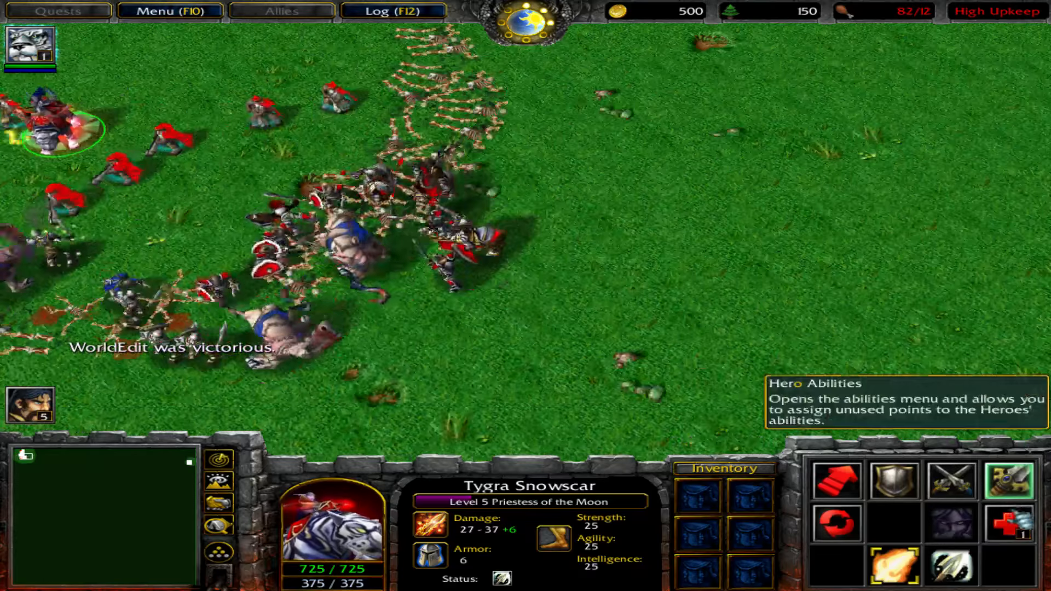
# Learn and cast Starfall with the Priestess of the Moon, and spend her remaining skill point on Searing Arrows
pyautogui.click(1009, 523)
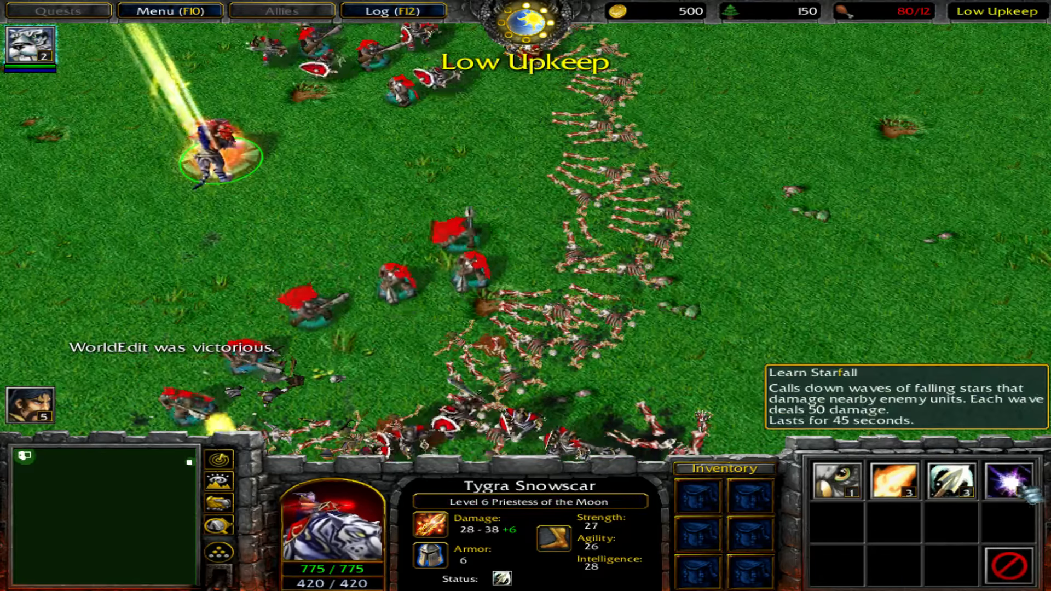
pyautogui.click(1010, 479)
pyautogui.press('F1')
pyautogui.press('F1')
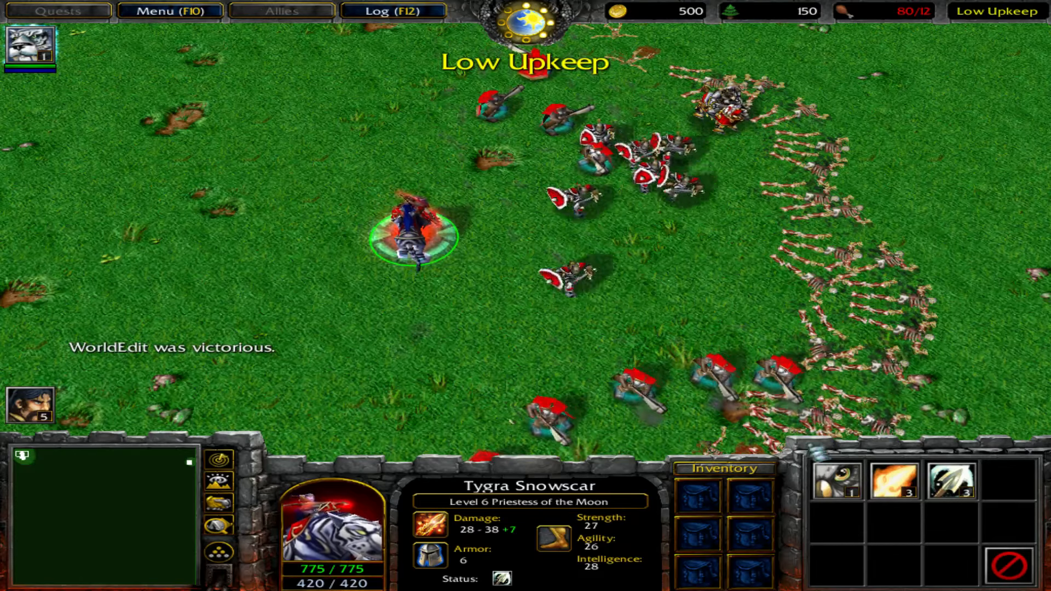
pyautogui.click(1010, 567)
pyautogui.click(1010, 567)
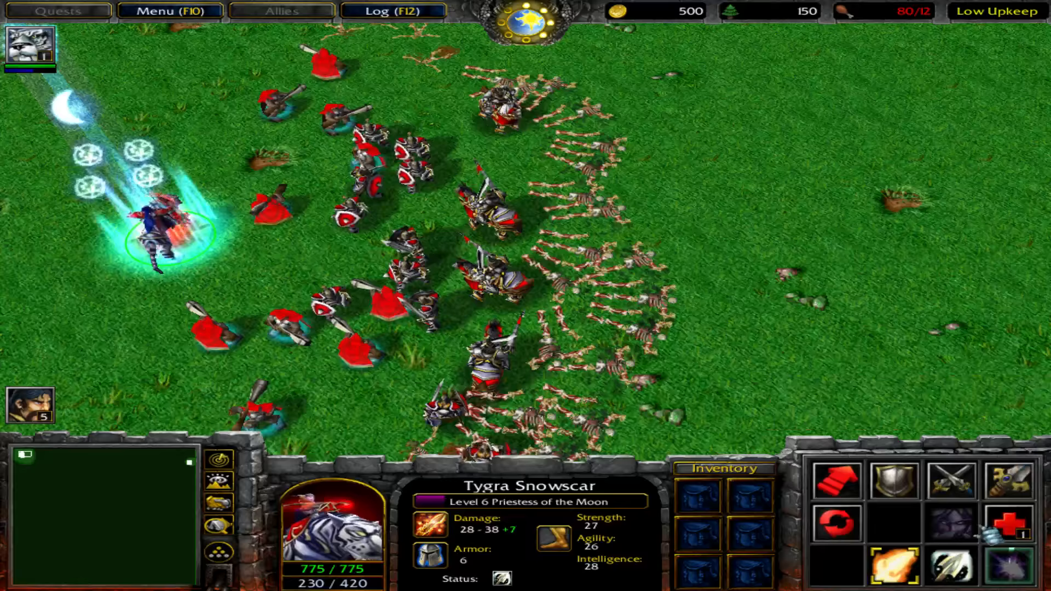
pyautogui.click(1009, 523)
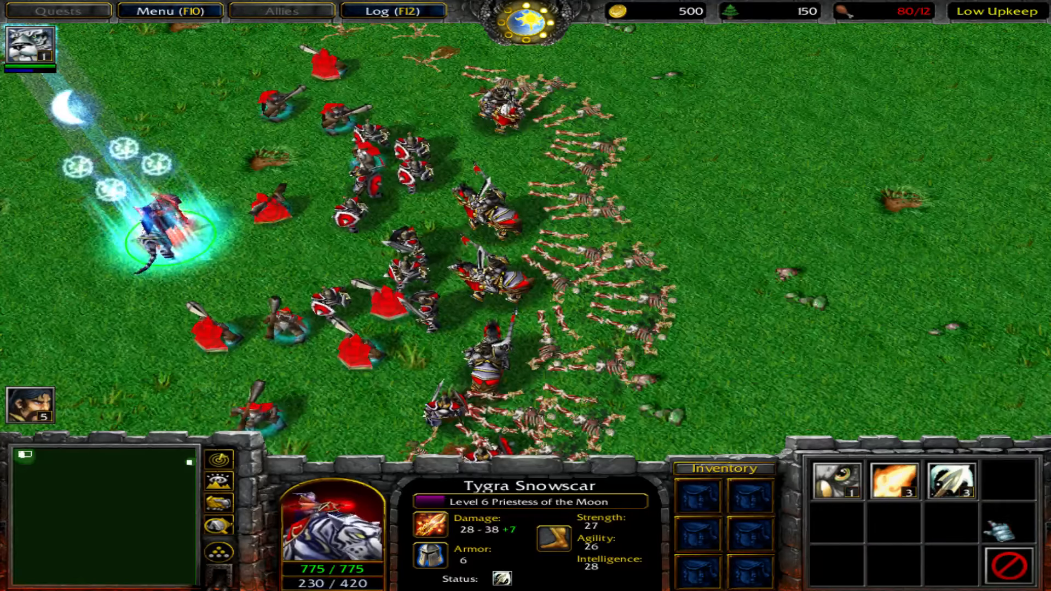
pyautogui.click(894, 480)
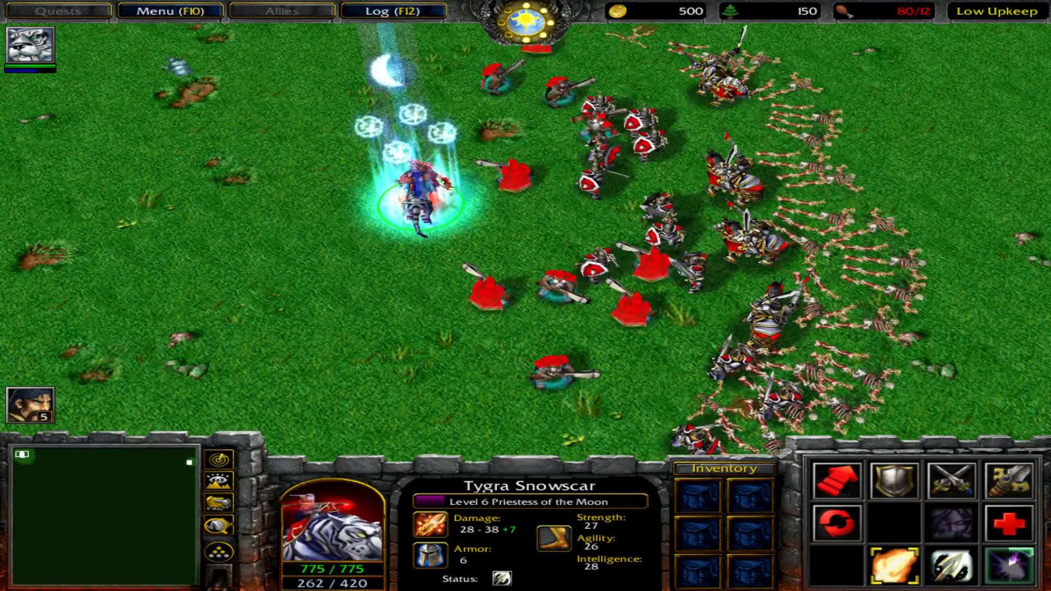
# Review the end-game choices and the in-game video options without changing any settings
pyautogui.click(169, 11)
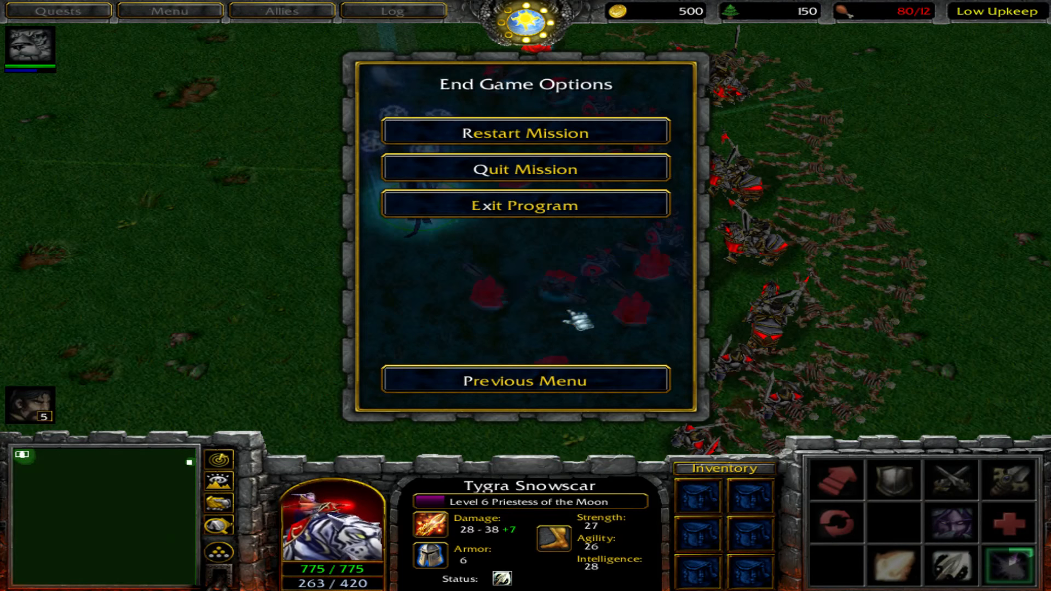
pyautogui.click(484, 214)
pyautogui.click(615, 296)
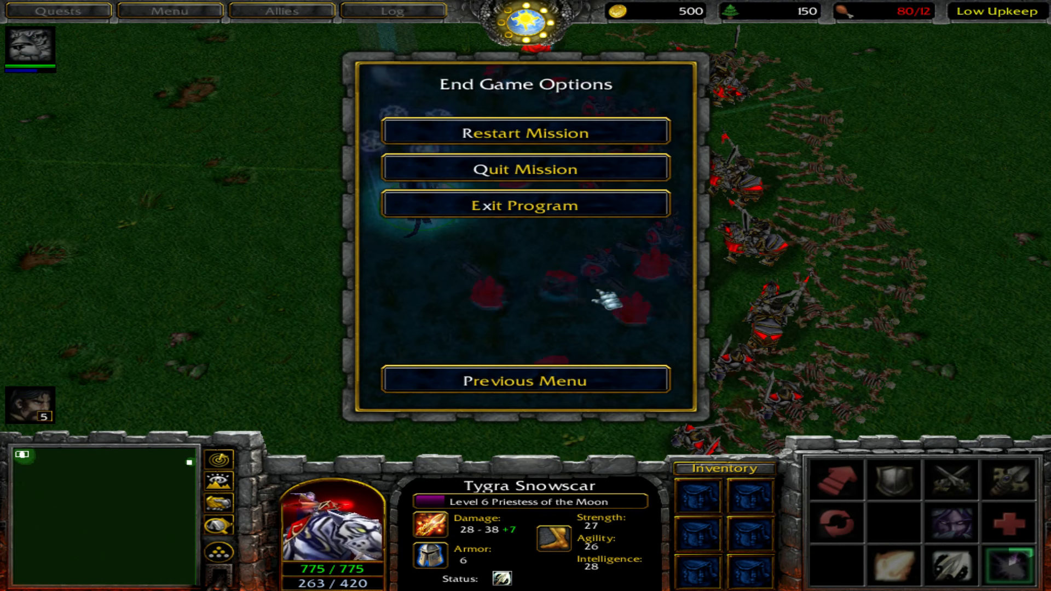
pyautogui.click(537, 380)
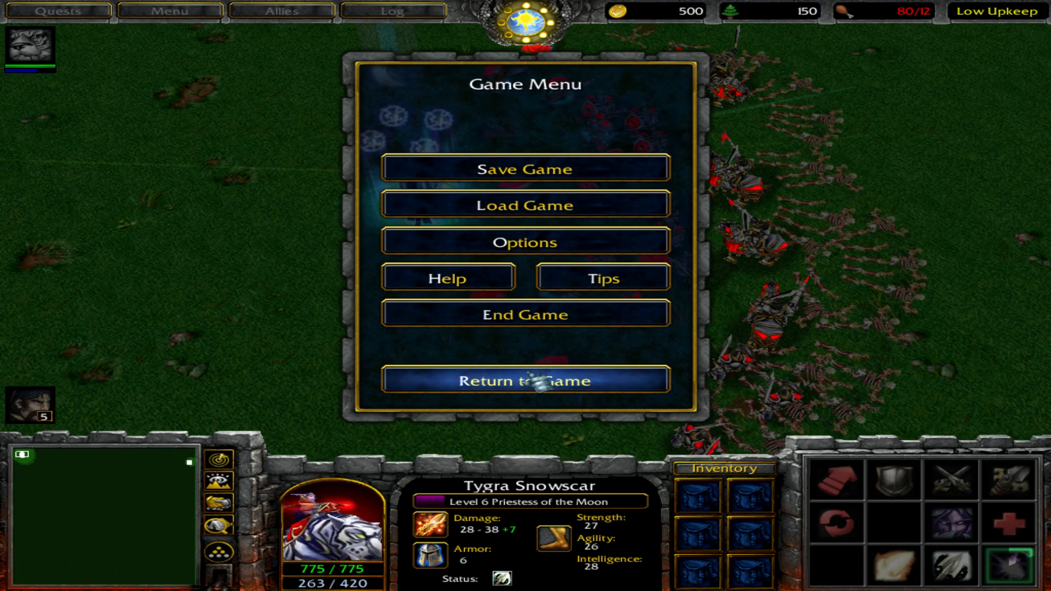
pyautogui.click(552, 241)
pyautogui.click(534, 168)
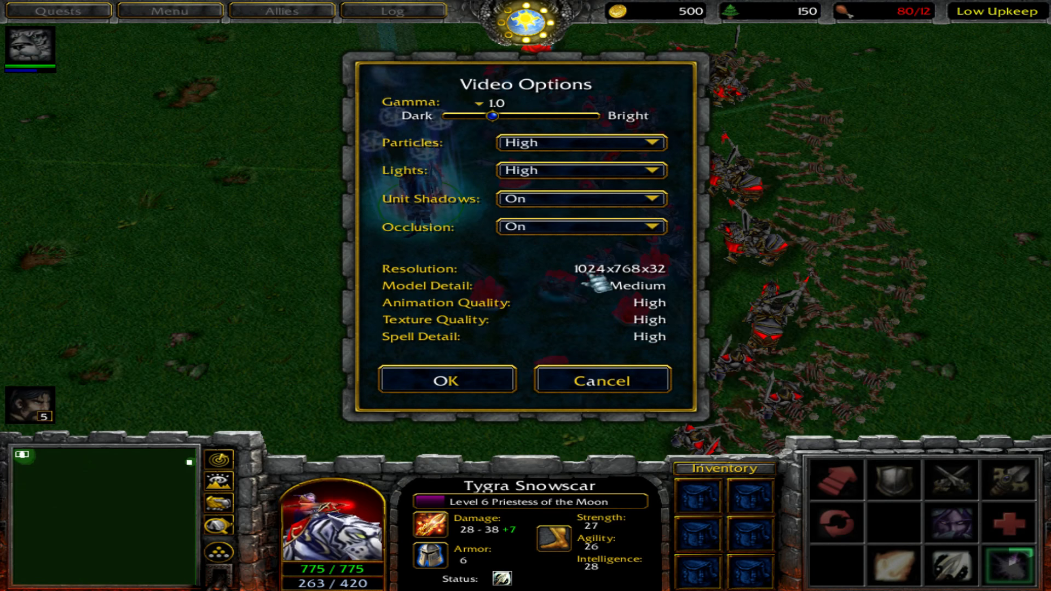
pyautogui.click(623, 378)
pyautogui.click(597, 384)
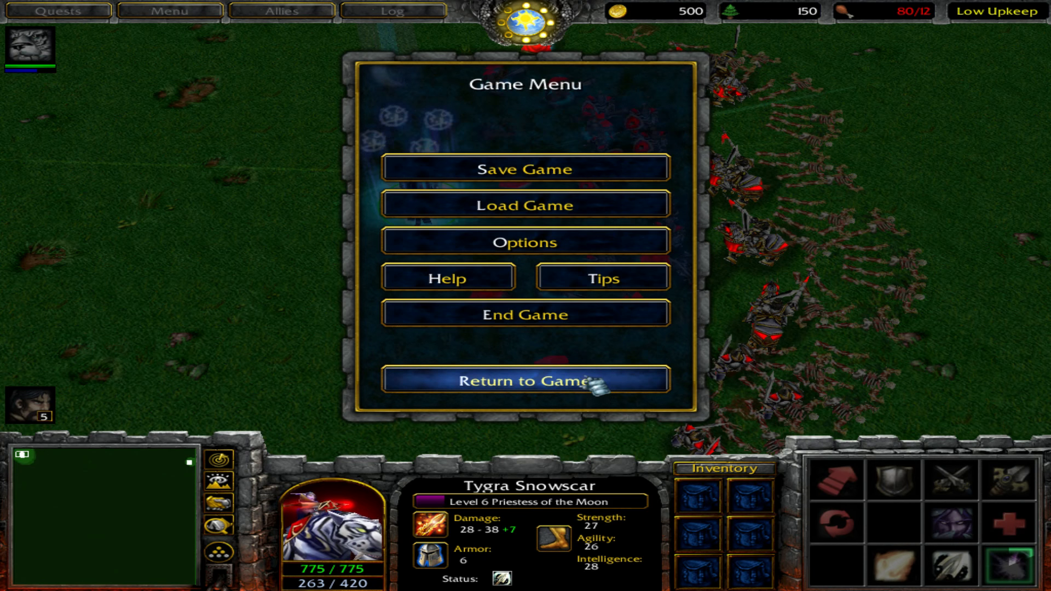
# End the test game by exiting the program back to the World Editor
pyautogui.click(526, 320)
pyautogui.click(522, 207)
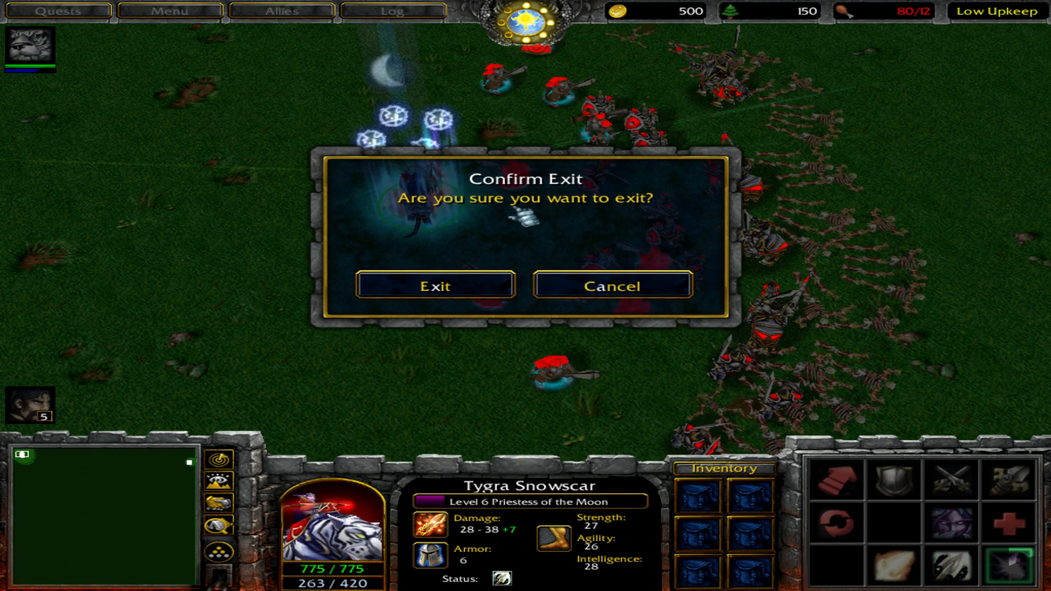
pyautogui.click(421, 298)
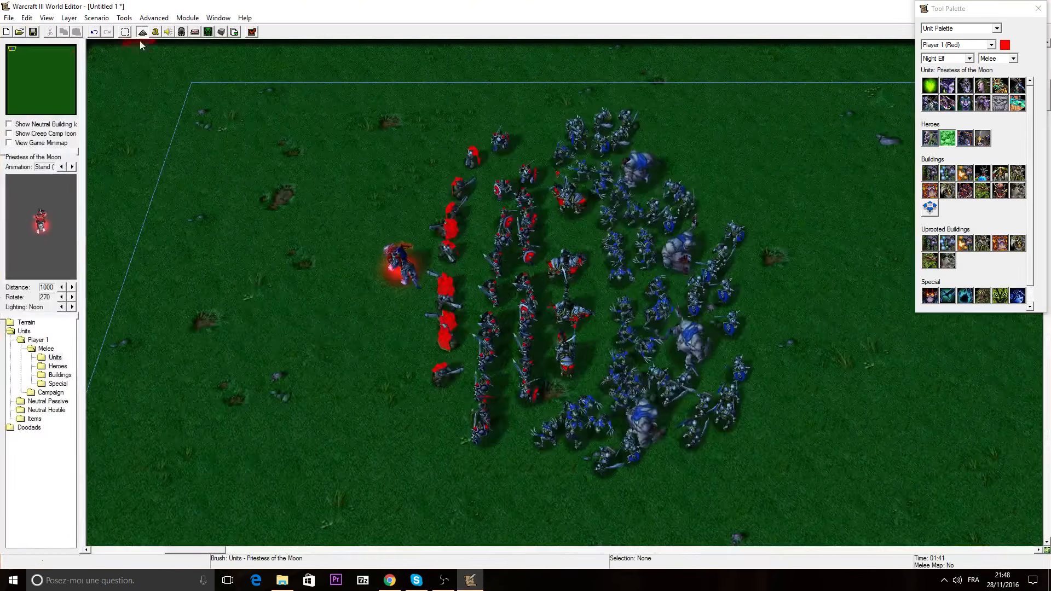
# Select both armies together with the red hero and delete them all from the map
pyautogui.press('Escape')
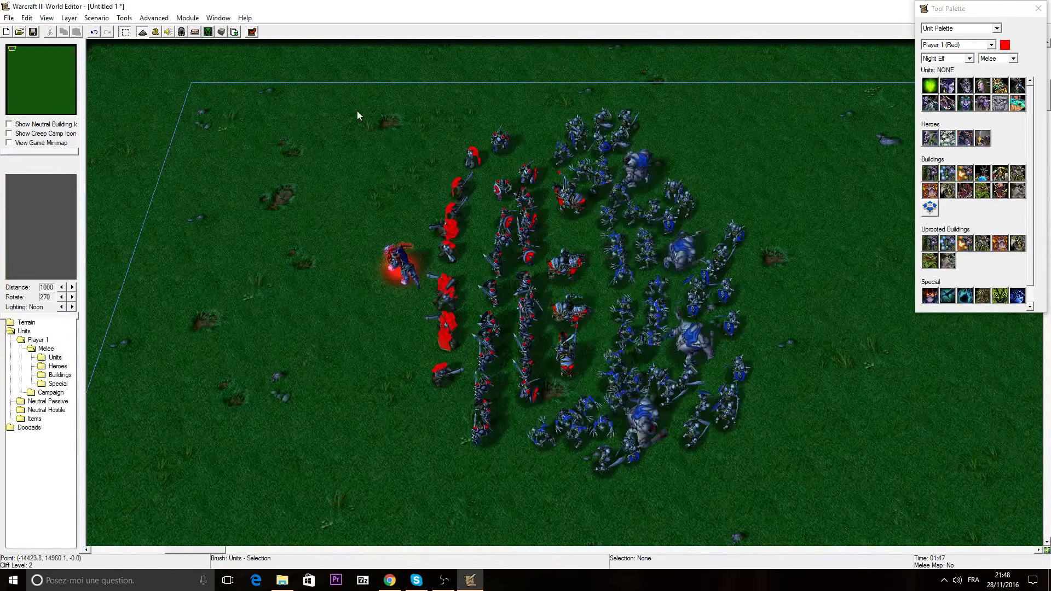
pyautogui.moveTo(358, 115); pyautogui.dragTo(809, 483)
pyautogui.press('Delete')
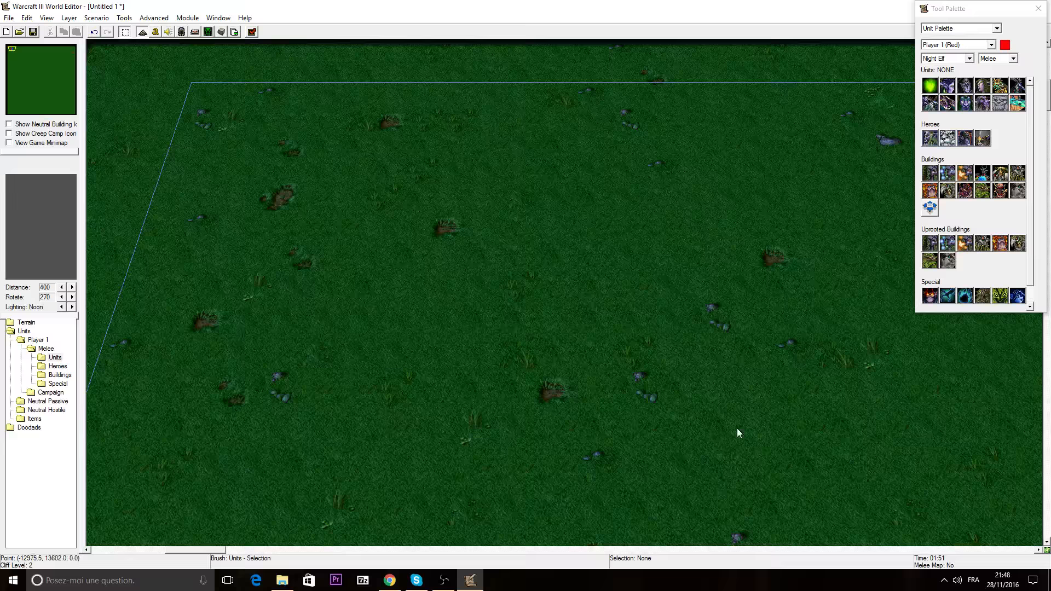
# Start saving the map under a new name and create a folder called "Lets play world editor" in Documents
pyautogui.click(9, 17)
pyautogui.click(82, 83)
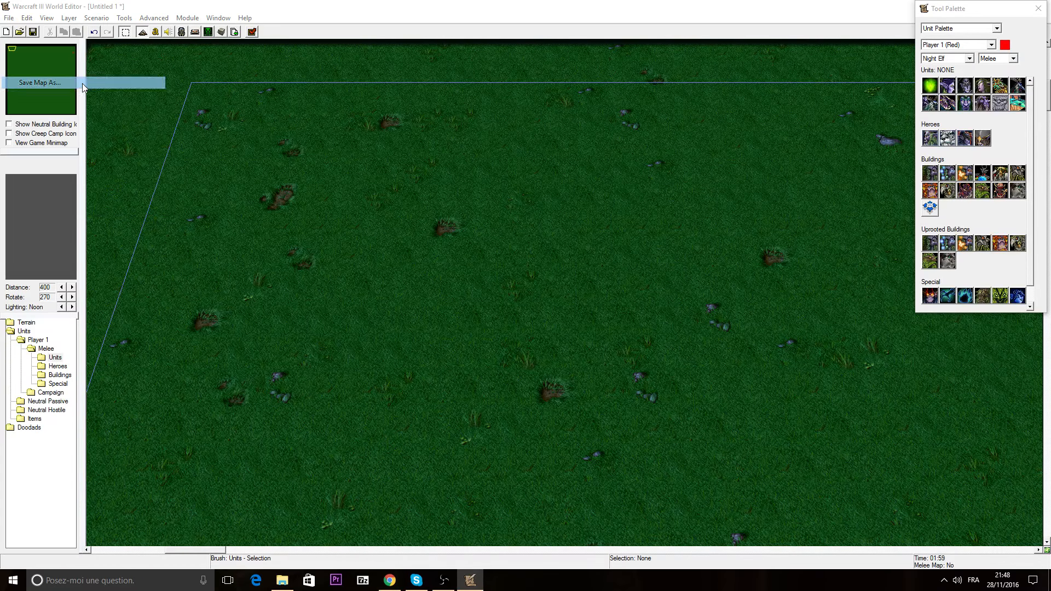
pyautogui.click(610, 328)
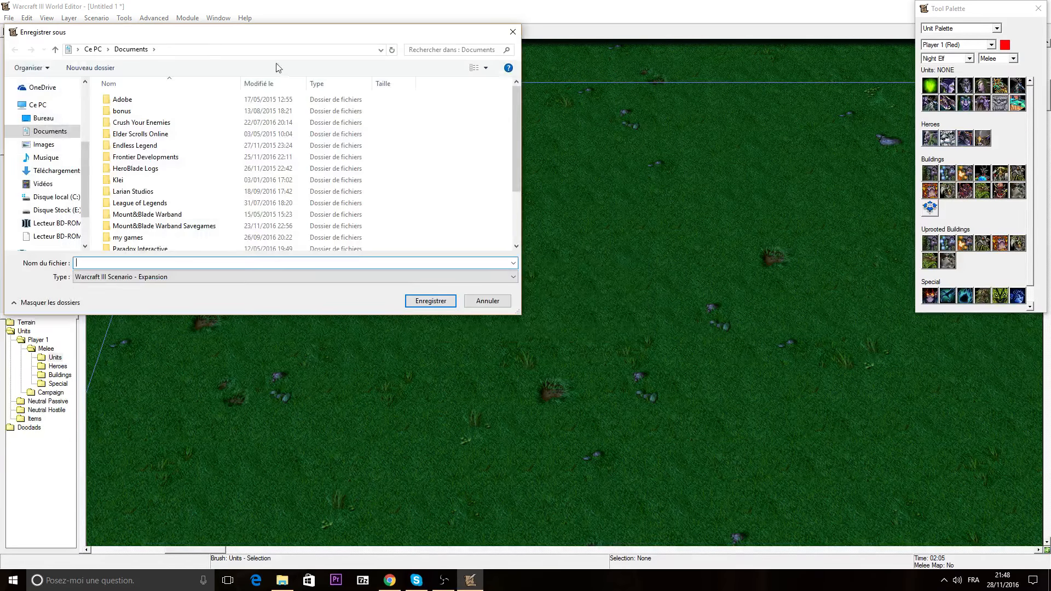
pyautogui.moveTo(152, 34); pyautogui.dragTo(413, 80)
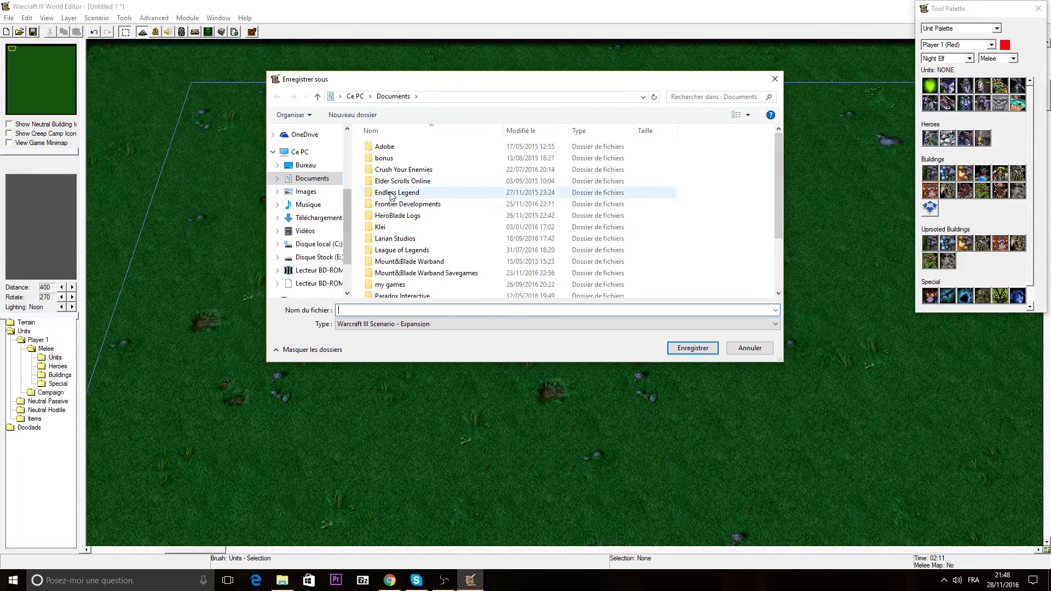
pyautogui.rightClick(694, 227)
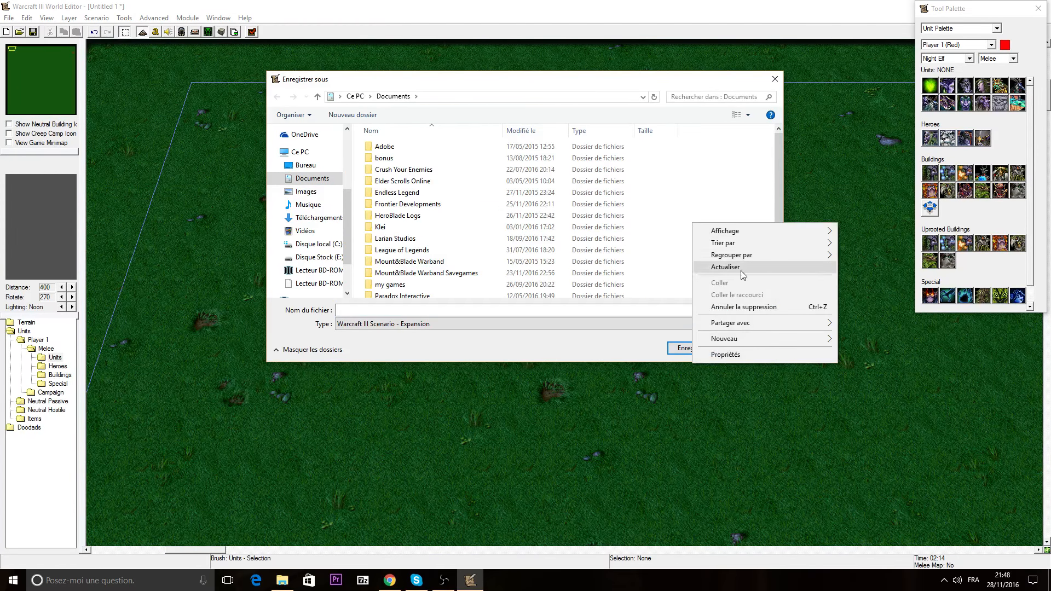
pyautogui.moveTo(735, 343)
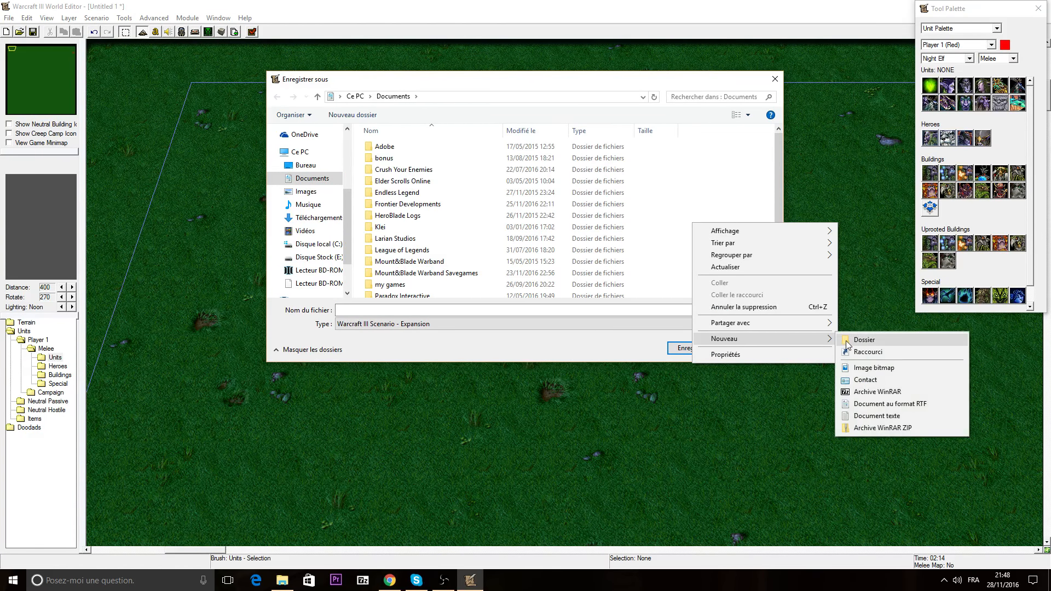
pyautogui.click(856, 342)
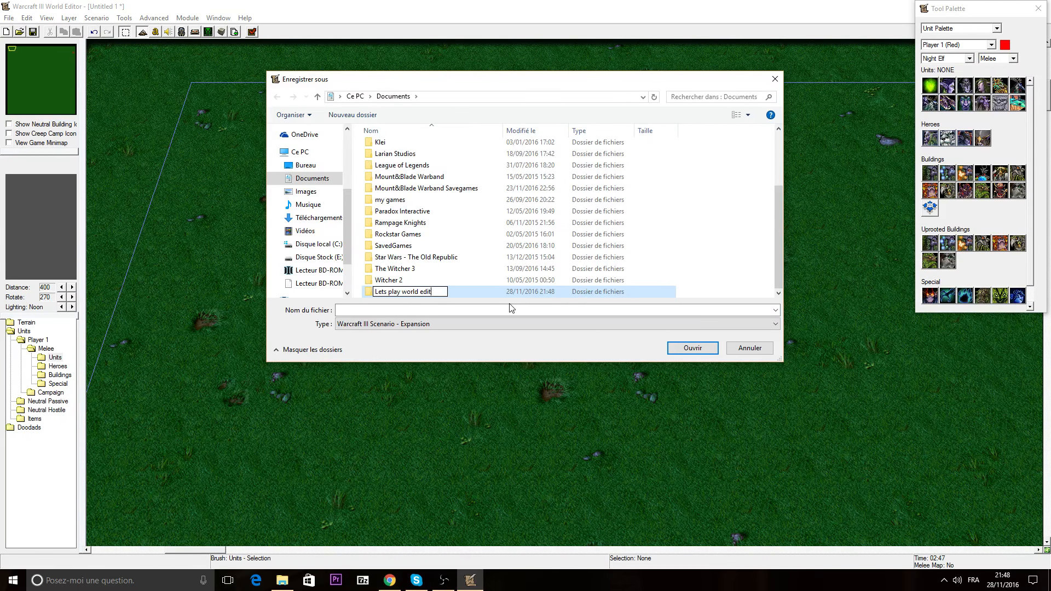
pyautogui.press('Return')
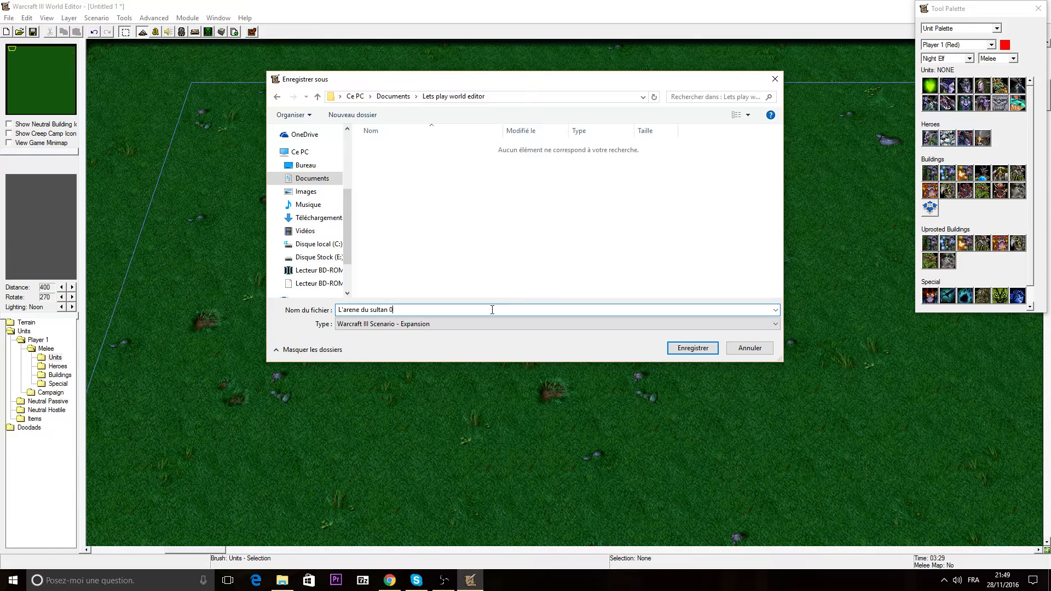
# Save the map as "L'arene du sultan 0.1" in the new folder
pyautogui.write('1')
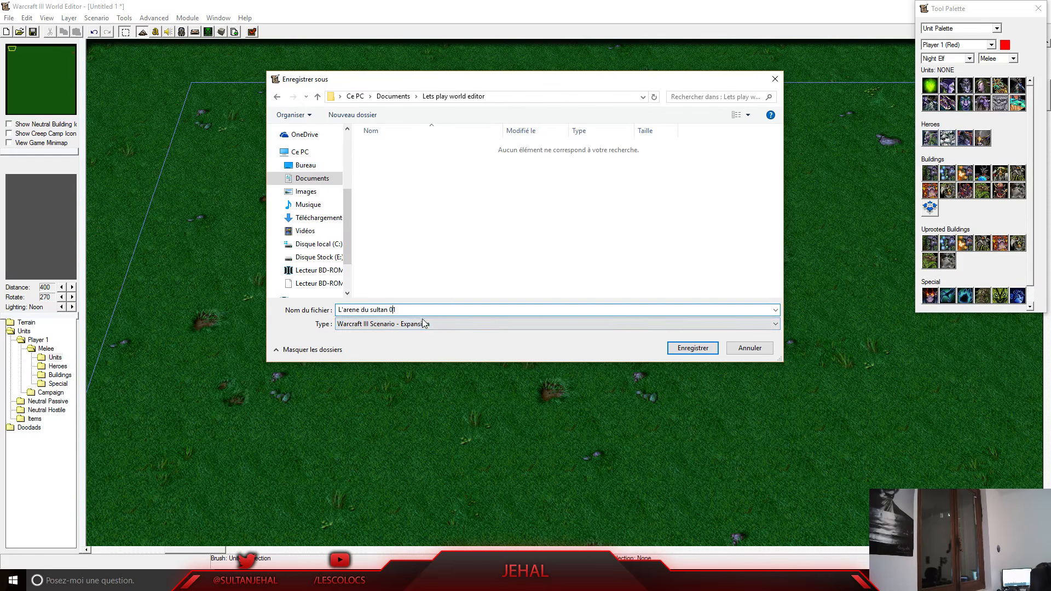
pyautogui.click(691, 348)
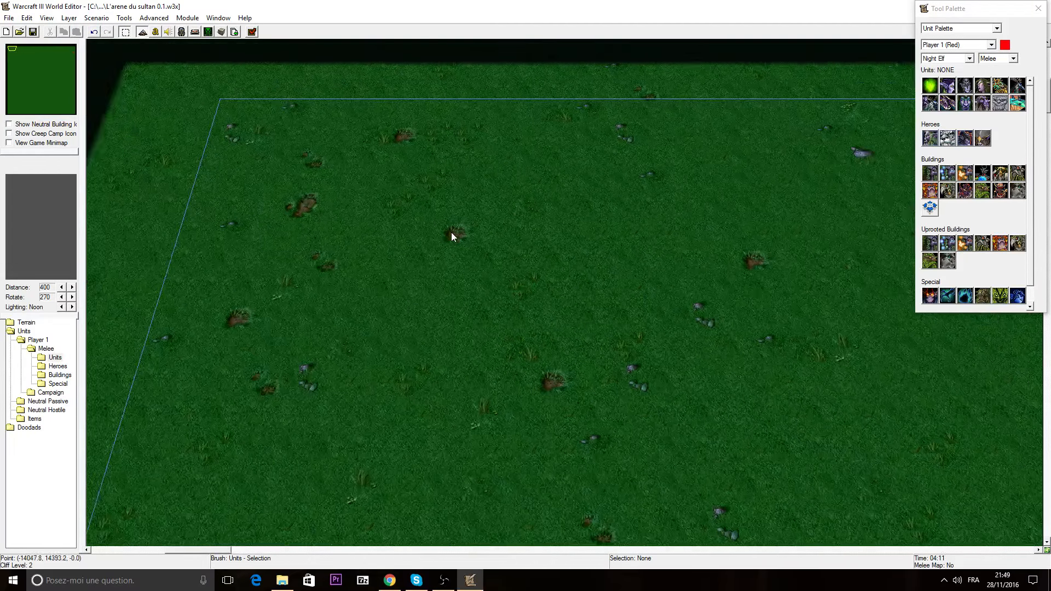
# Switch from unit placement to terrain editing and set the cliff brush to Increase One with the Grass Cliff type
pyautogui.click(941, 30)
pyautogui.click(953, 39)
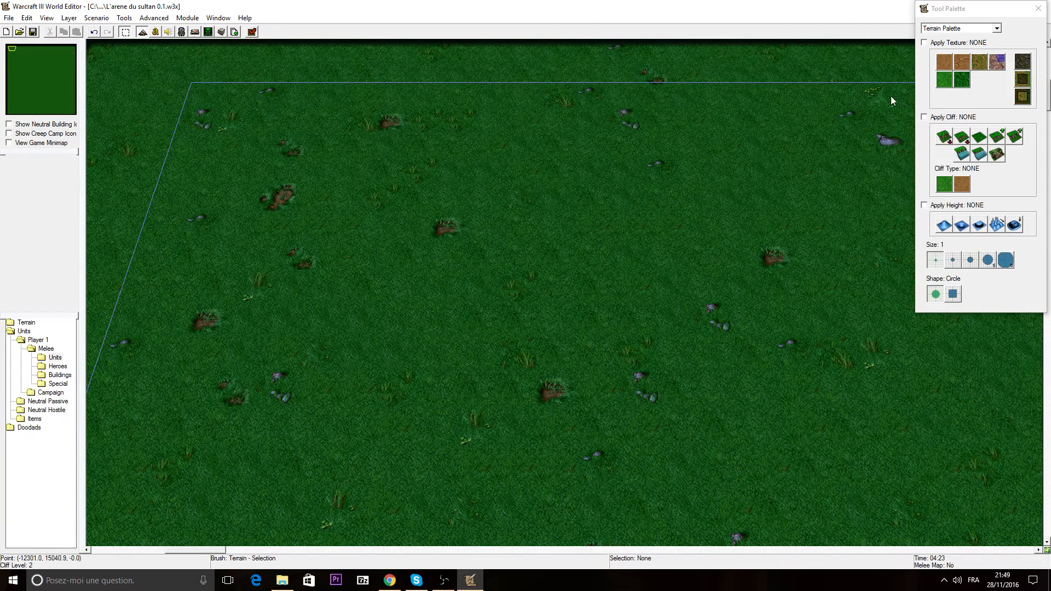
pyautogui.click(999, 136)
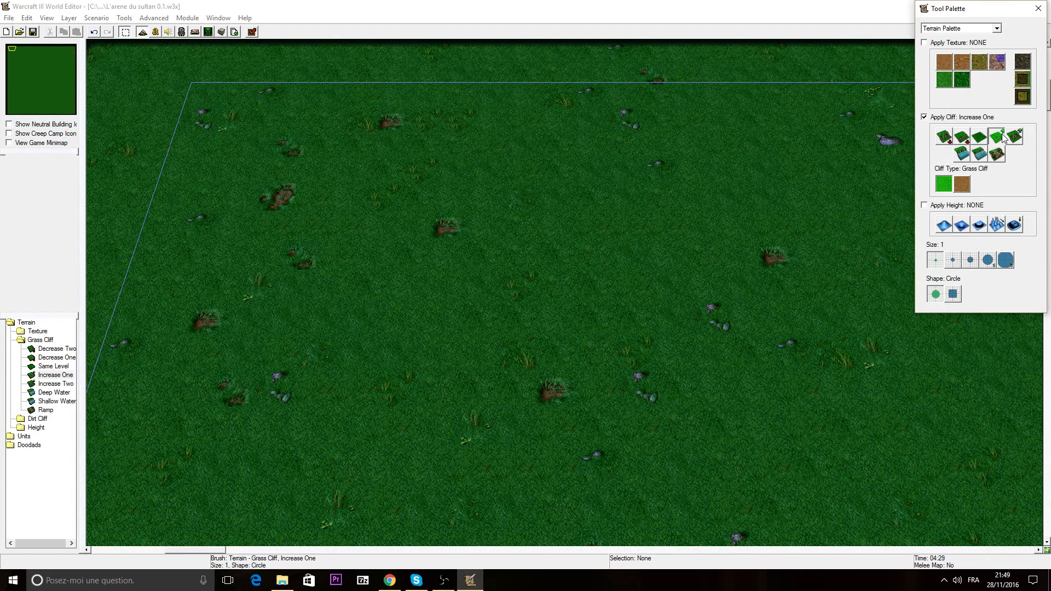
# Try raising a small grass cliff in the northwest corner of the playable area, undoing each attempt
pyautogui.press('Left')
pyautogui.press('Left')
pyautogui.press('Left')
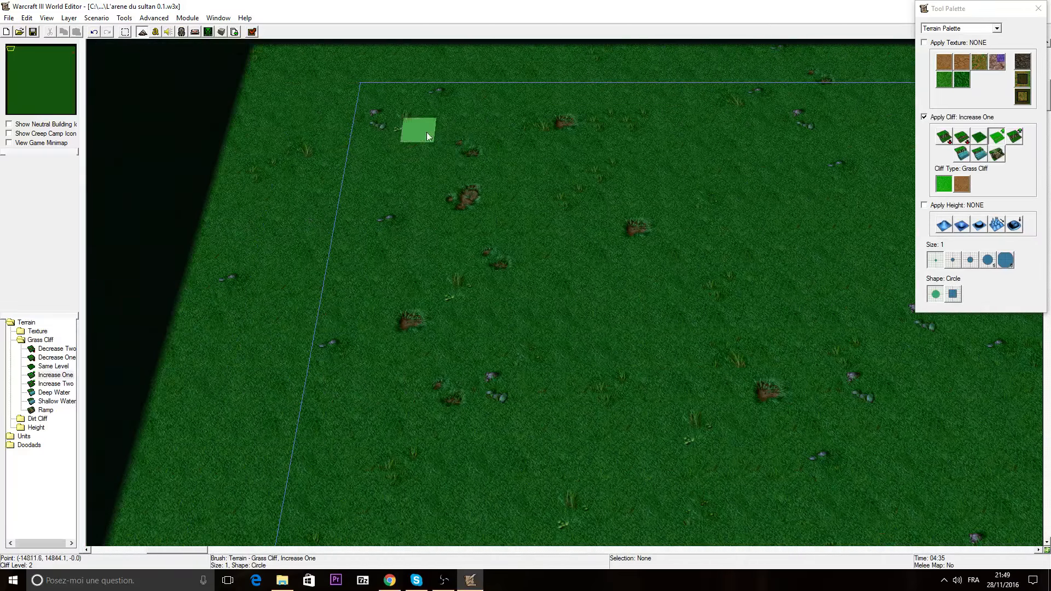
pyautogui.press('Up')
pyautogui.press('Right')
pyautogui.moveTo(333, 215)
pyautogui.mouseDown(button='right')
pyautogui.moveTo(333, 193)
pyautogui.moveTo(330, 219)
pyautogui.mouseUp(button='right')
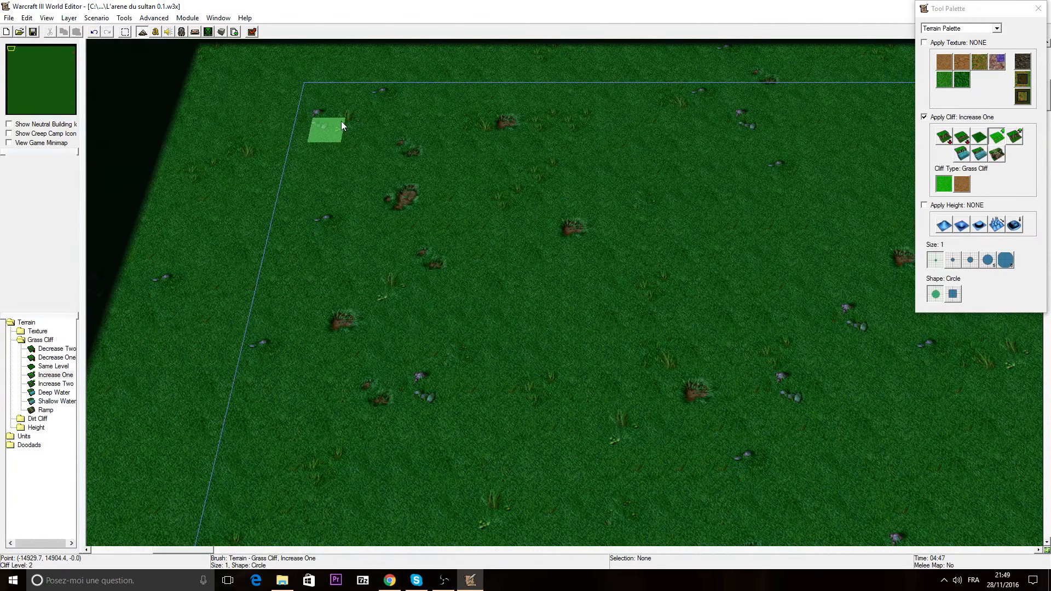
pyautogui.moveTo(340, 113); pyautogui.dragTo(323, 171)
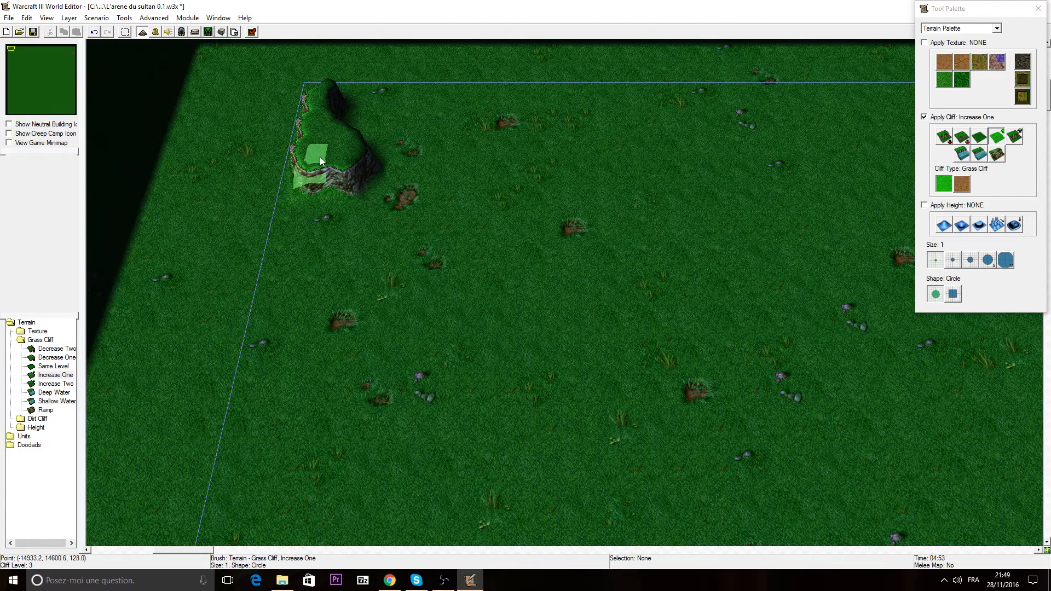
pyautogui.hotkey('ctrl', 'z')
pyautogui.moveTo(328, 111); pyautogui.dragTo(321, 148)
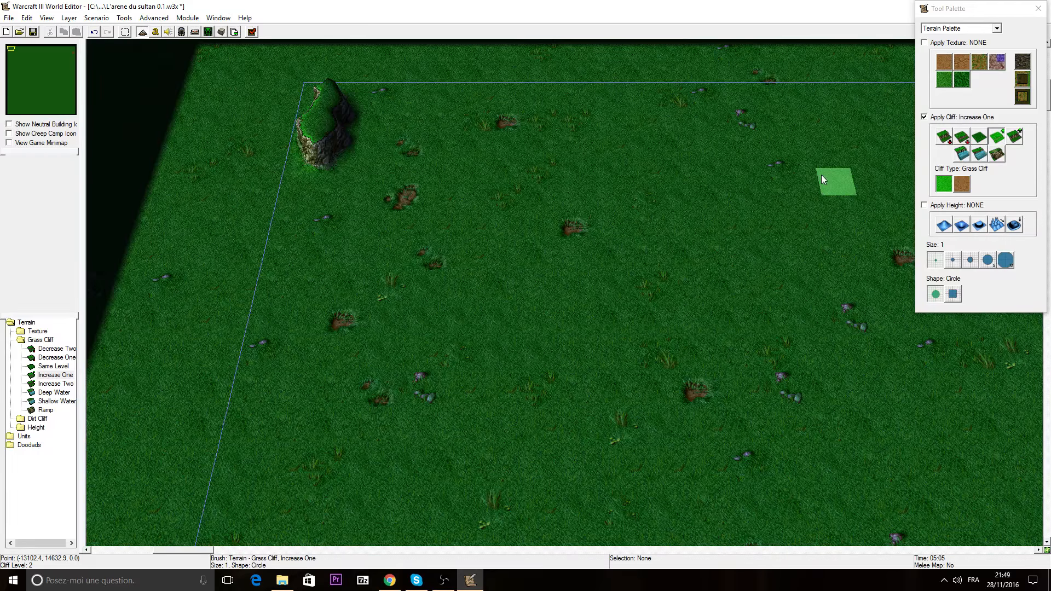
pyautogui.hotkey('ctrl', 'z')
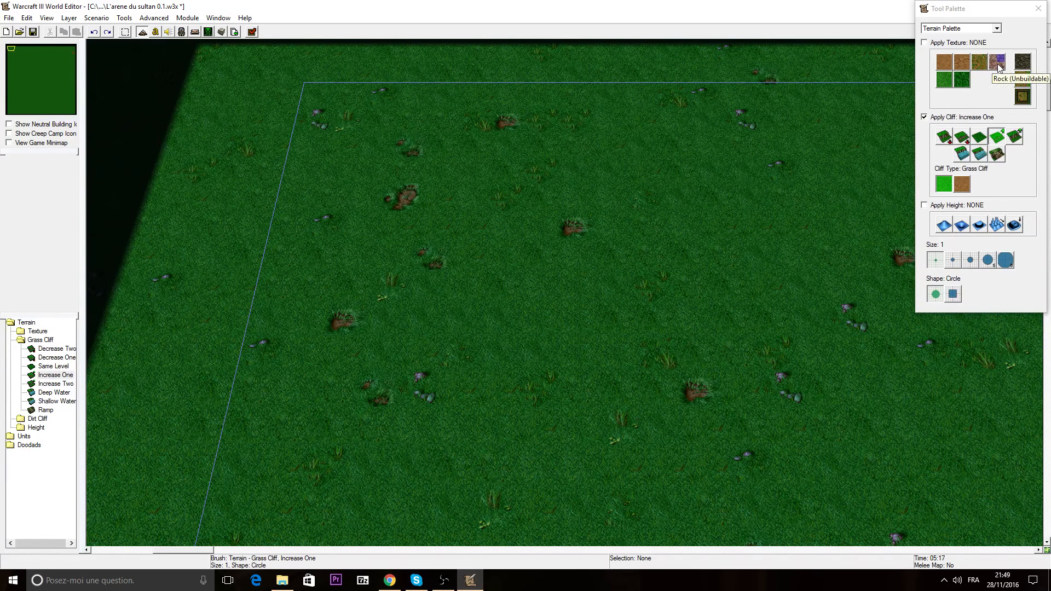
# Set the terrain brush to Dirt Cliff with the Rock (Unbuildable) texture and raise an L-shaped cliff forming the enclosure's west and south sides
pyautogui.click(961, 185)
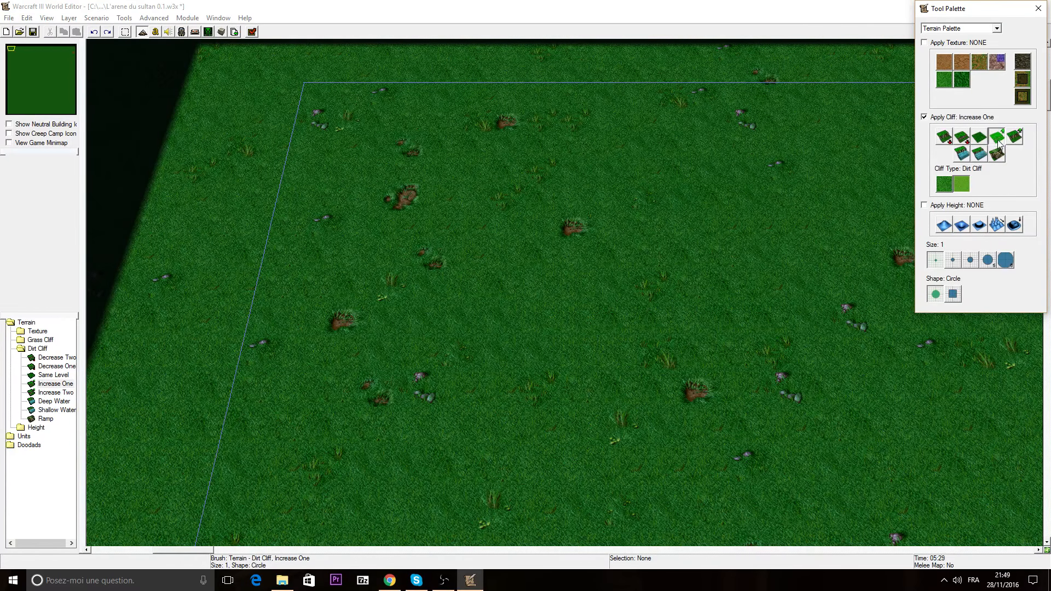
pyautogui.click(998, 68)
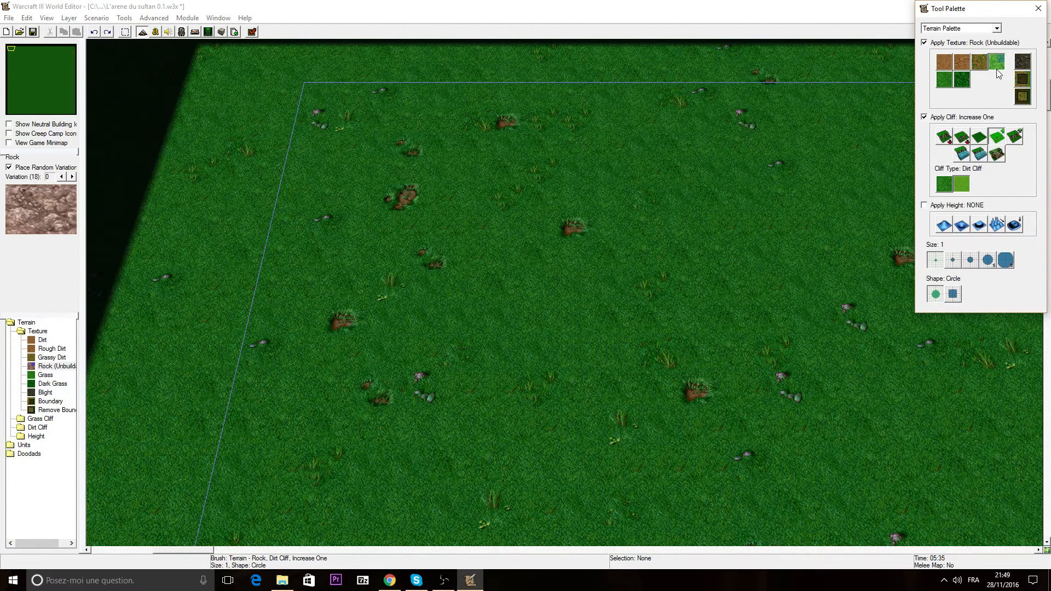
pyautogui.moveTo(333, 136)
pyautogui.mouseDown()
pyautogui.moveTo(285, 344)
pyautogui.moveTo(305, 408)
pyautogui.moveTo(550, 406)
pyautogui.mouseUp()
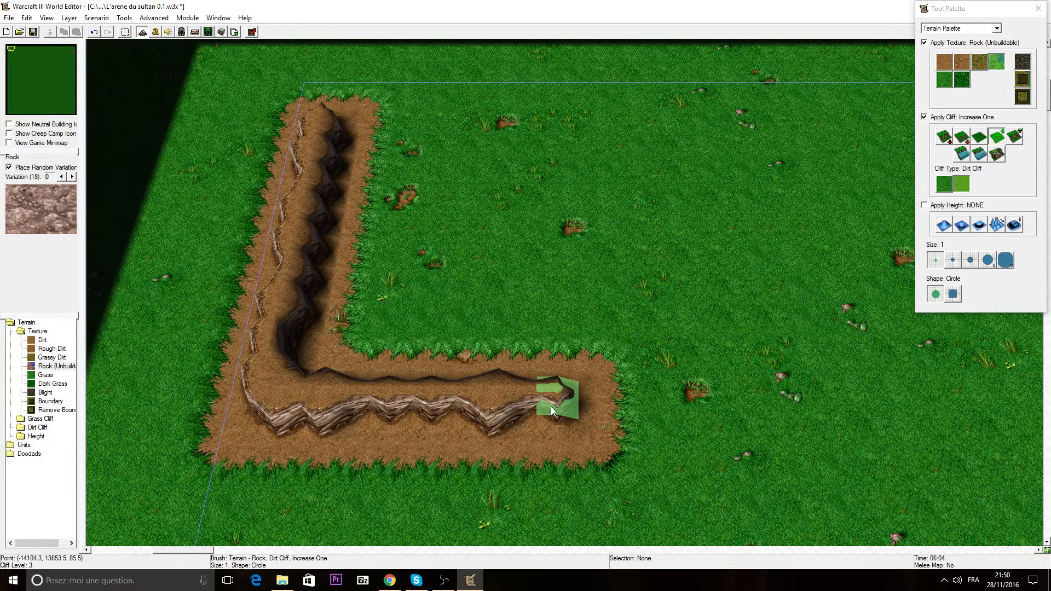
# Raise the cliff along the north and east sides, closing the rectangular enclosure at the south, and save the map
pyautogui.moveTo(358, 142)
pyautogui.mouseDown()
pyautogui.moveTo(376, 128)
pyautogui.moveTo(574, 130)
pyautogui.moveTo(593, 147)
pyautogui.moveTo(582, 133)
pyautogui.moveTo(596, 164)
pyautogui.moveTo(595, 304)
pyautogui.mouseUp()
pyautogui.hotkey('ctrl', 'z')
pyautogui.hotkey('ctrl', 'z')
pyautogui.hotkey('ctrl', 'z')
pyautogui.hotkey('ctrl', 'z')
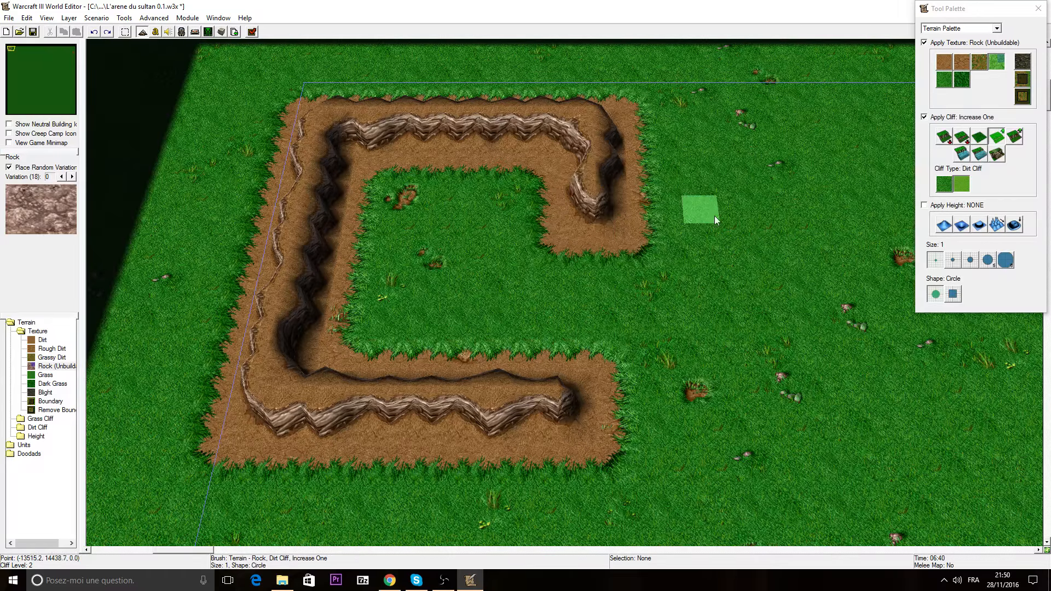
pyautogui.moveTo(613, 133)
pyautogui.mouseDown()
pyautogui.moveTo(720, 137)
pyautogui.moveTo(699, 176)
pyautogui.moveTo(692, 323)
pyautogui.moveTo(717, 329)
pyautogui.moveTo(697, 408)
pyautogui.moveTo(718, 409)
pyautogui.moveTo(593, 413)
pyautogui.moveTo(645, 417)
pyautogui.mouseUp()
pyautogui.hotkey('ctrl', 'z')
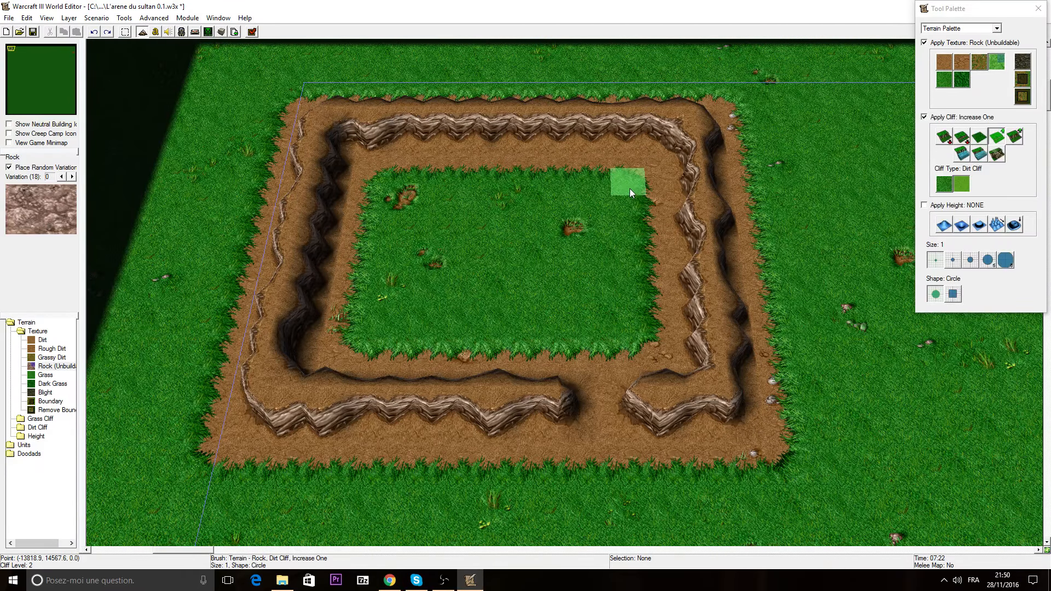
pyautogui.hotkey('ctrl', 'y')
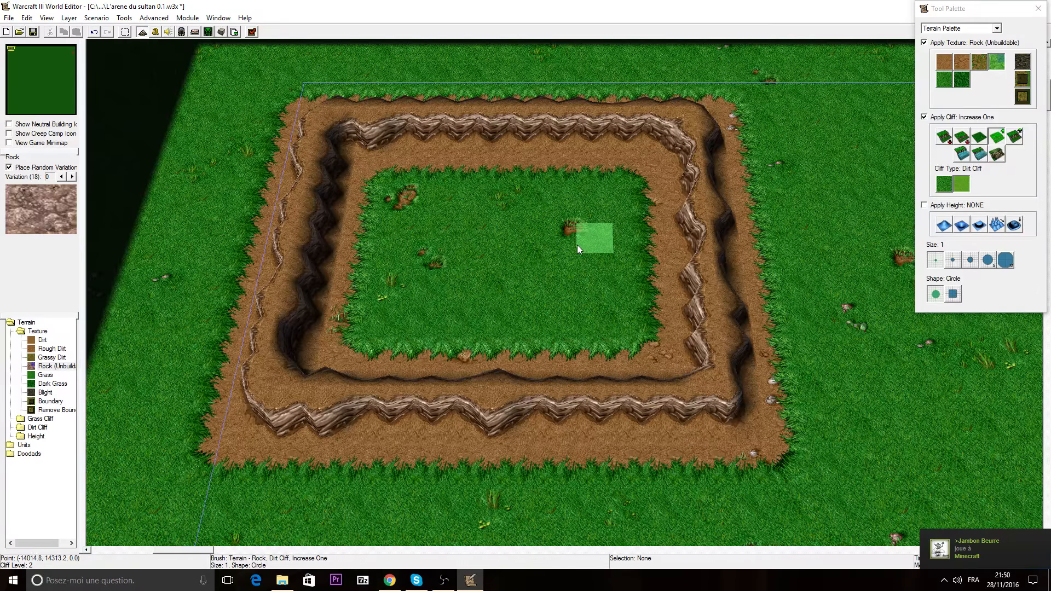
pyautogui.hotkey('ctrl', 's')
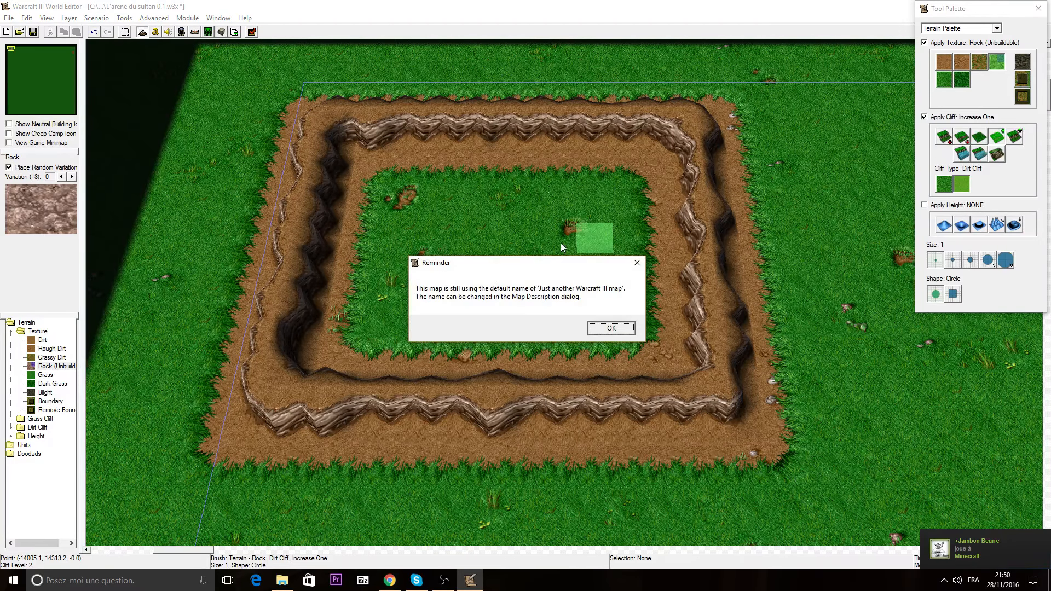
pyautogui.click(598, 330)
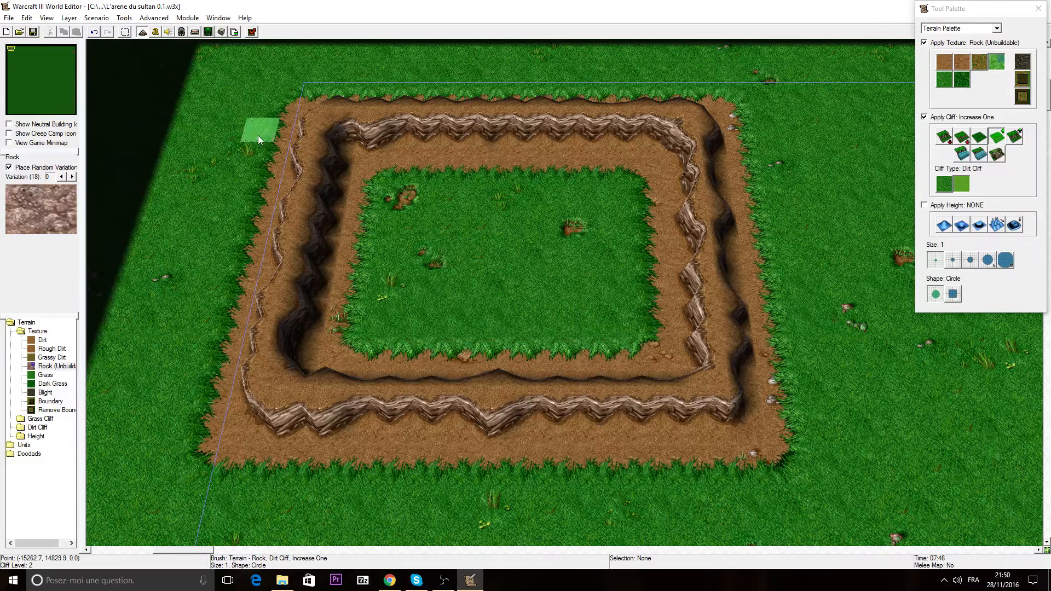
# Set the map's name in its description to "L'arene du sultan 0.1" and save the map
pyautogui.click(9, 18)
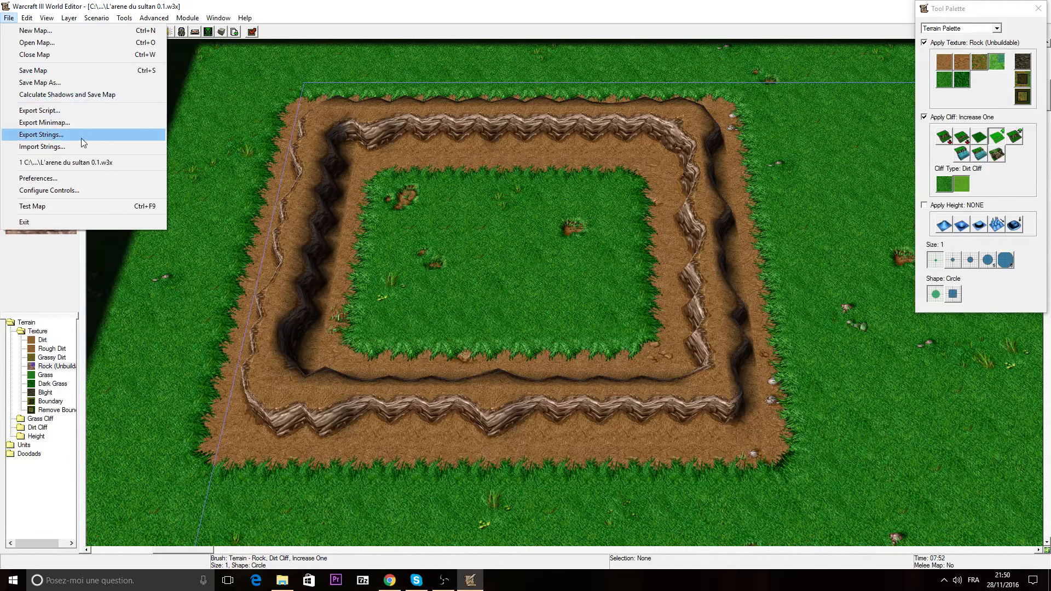
pyautogui.moveTo(24, 20)
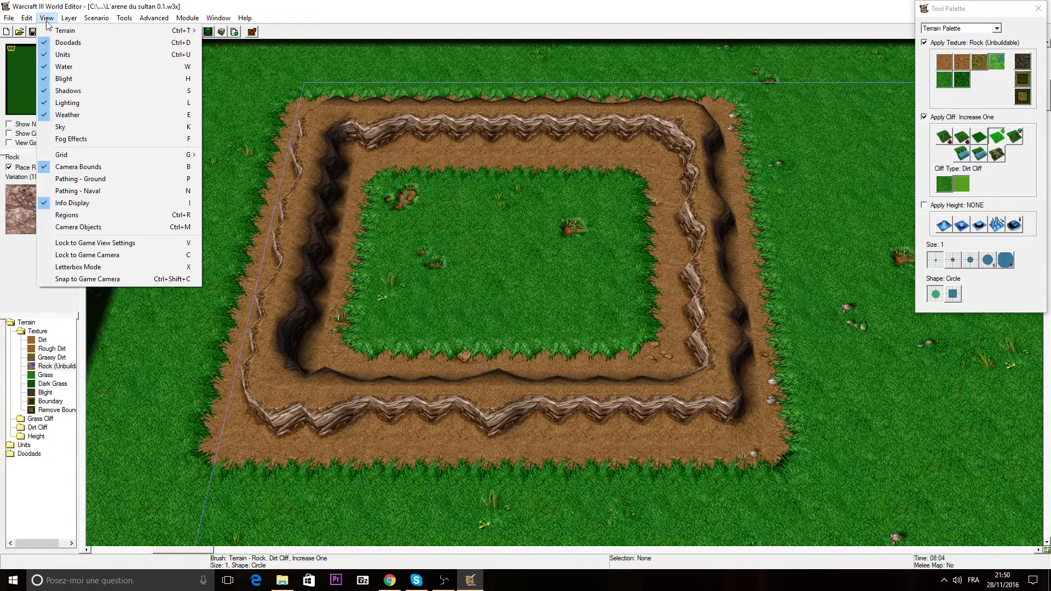
pyautogui.moveTo(93, 19)
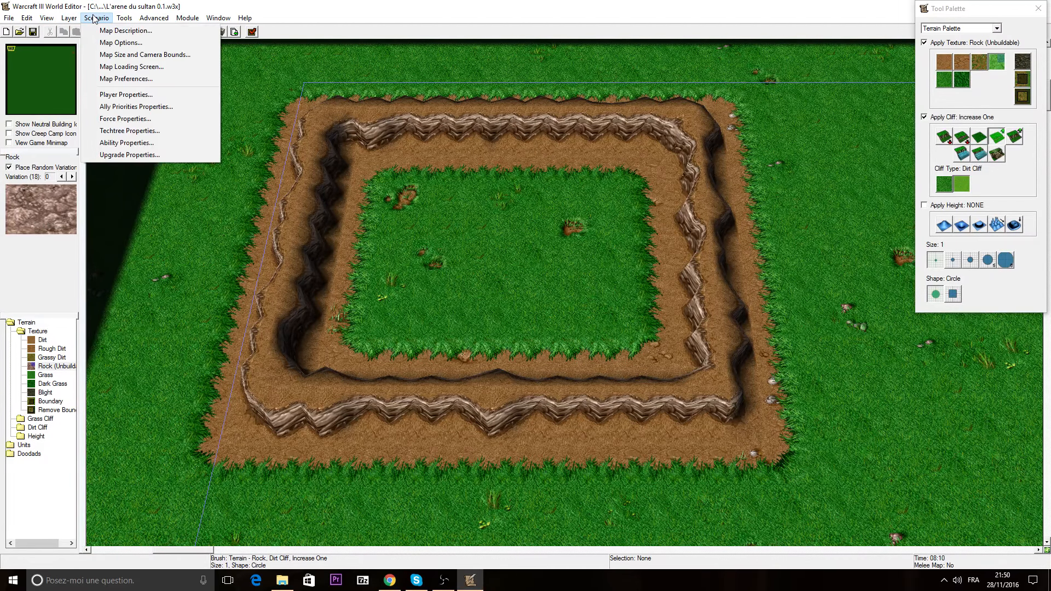
pyautogui.click(117, 30)
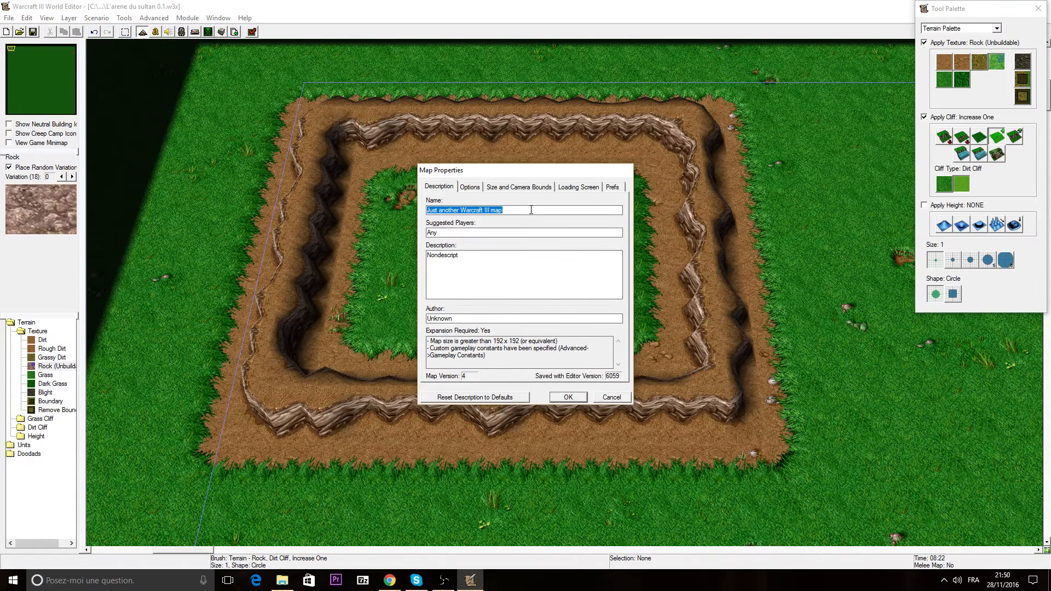
pyautogui.write("L'arene du su")
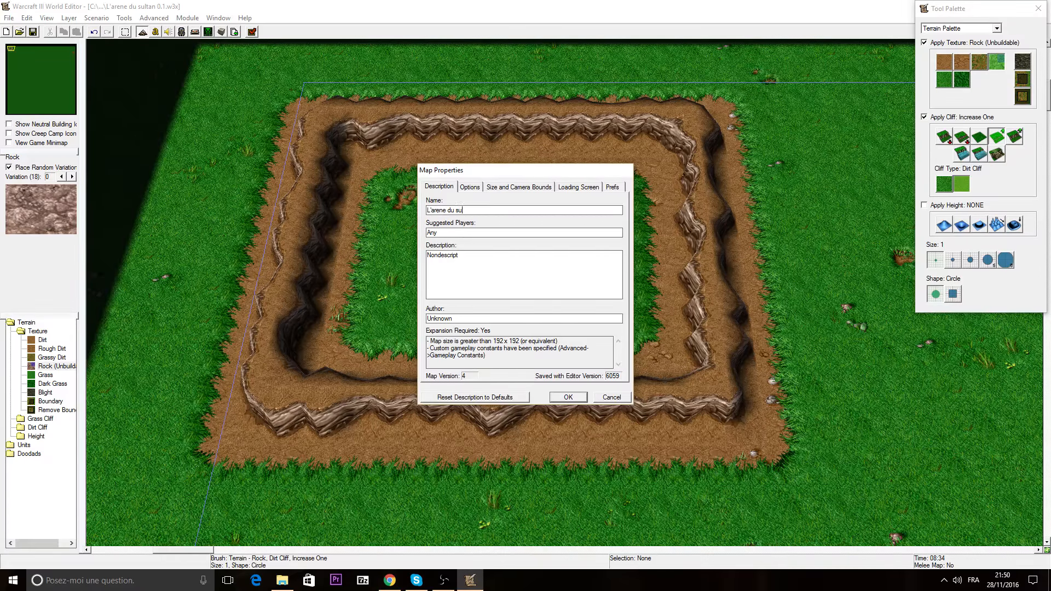
pyautogui.write('ltan 1')
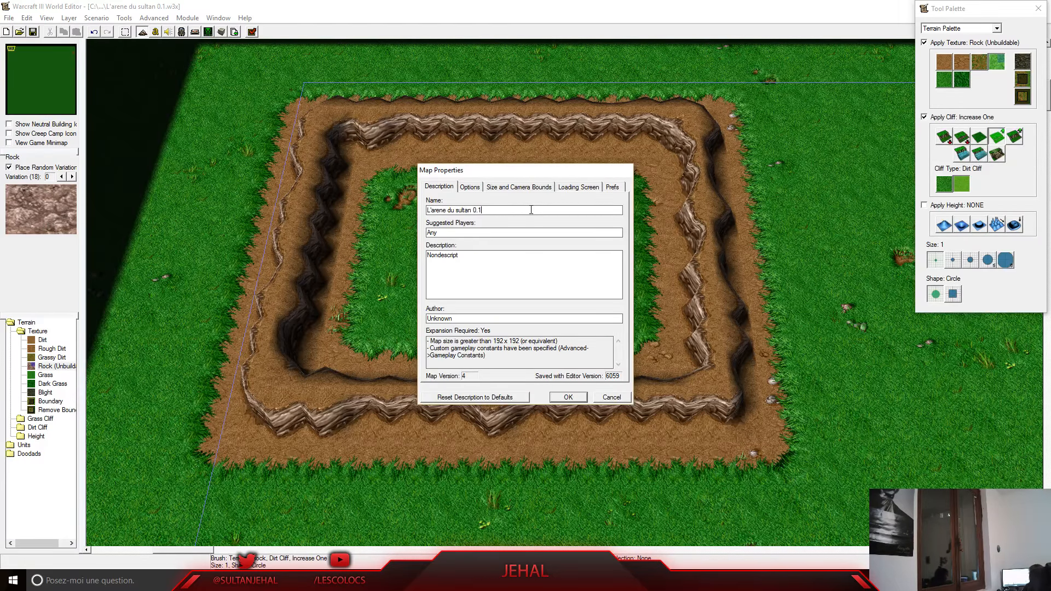
pyautogui.click(568, 397)
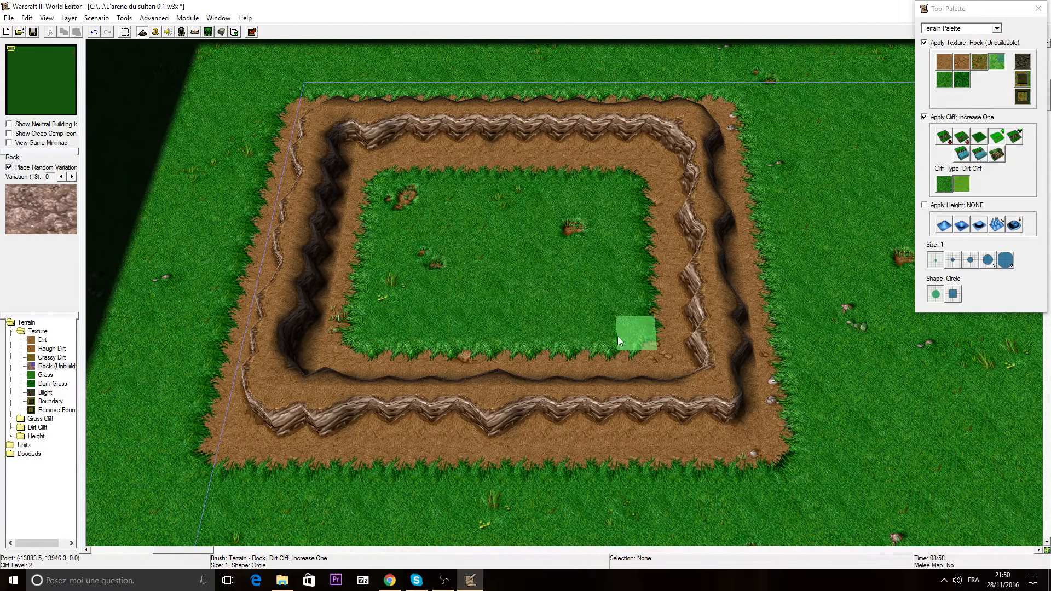
pyautogui.hotkey('ctrl', 's')
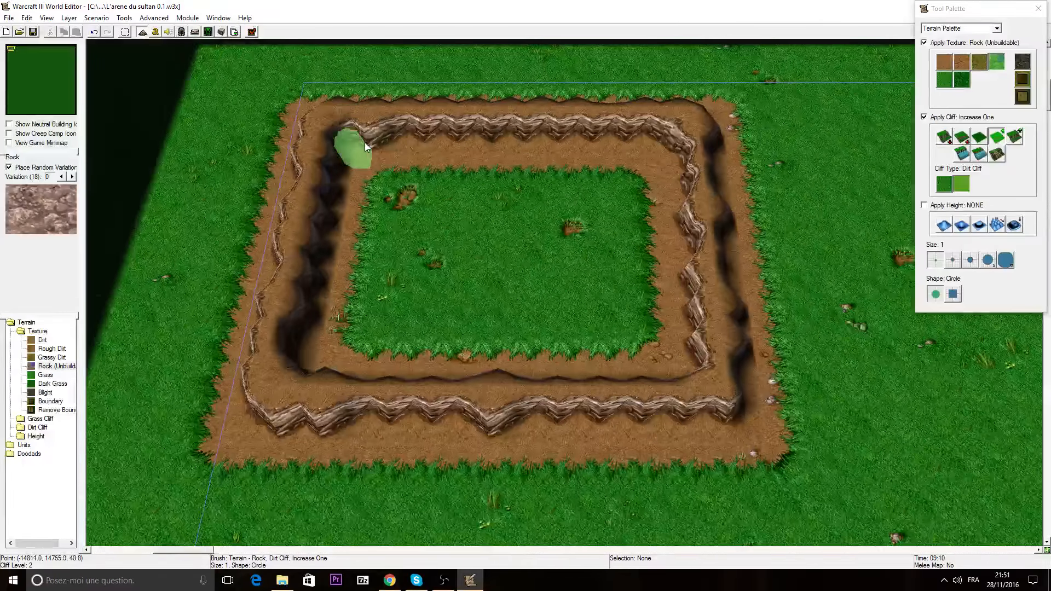
# Switch from terrain editing to doodad placement with the Lordaeron Summer tileset and the Trees/Destructibles category
pyautogui.scroll(1, 364, 145)
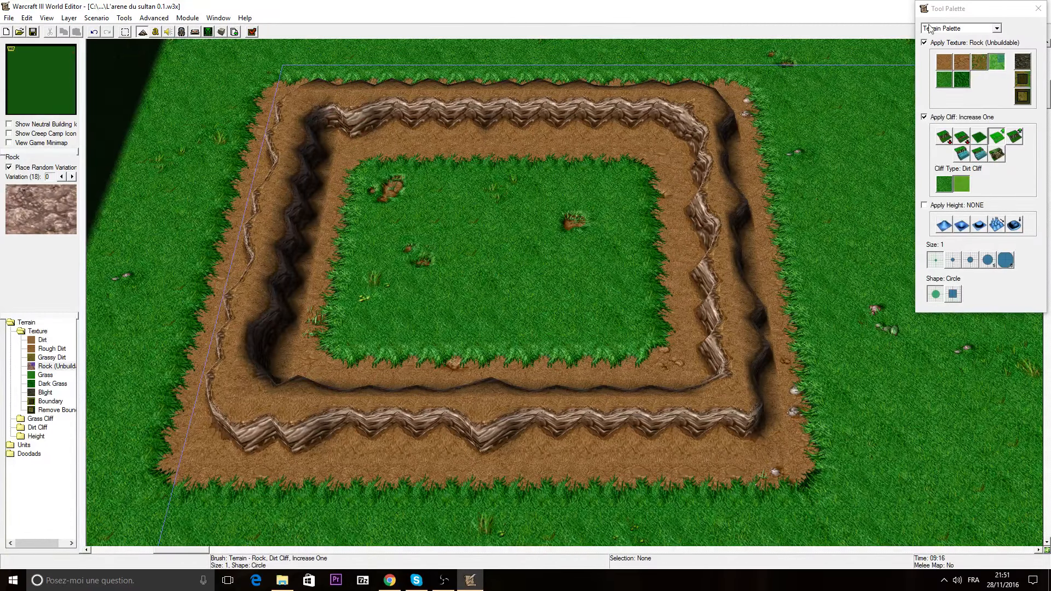
pyautogui.click(966, 28)
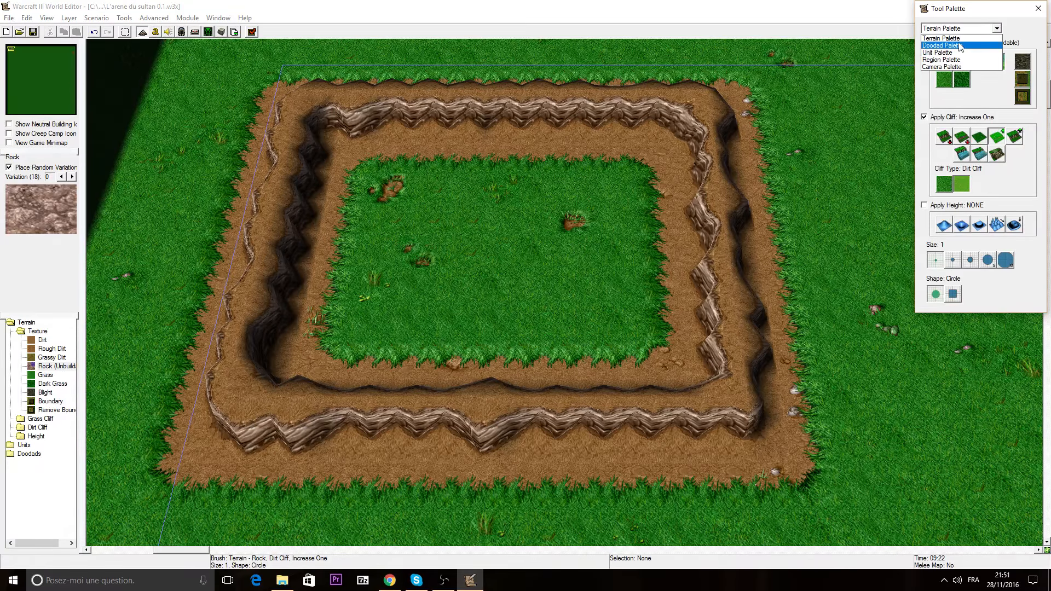
pyautogui.click(960, 46)
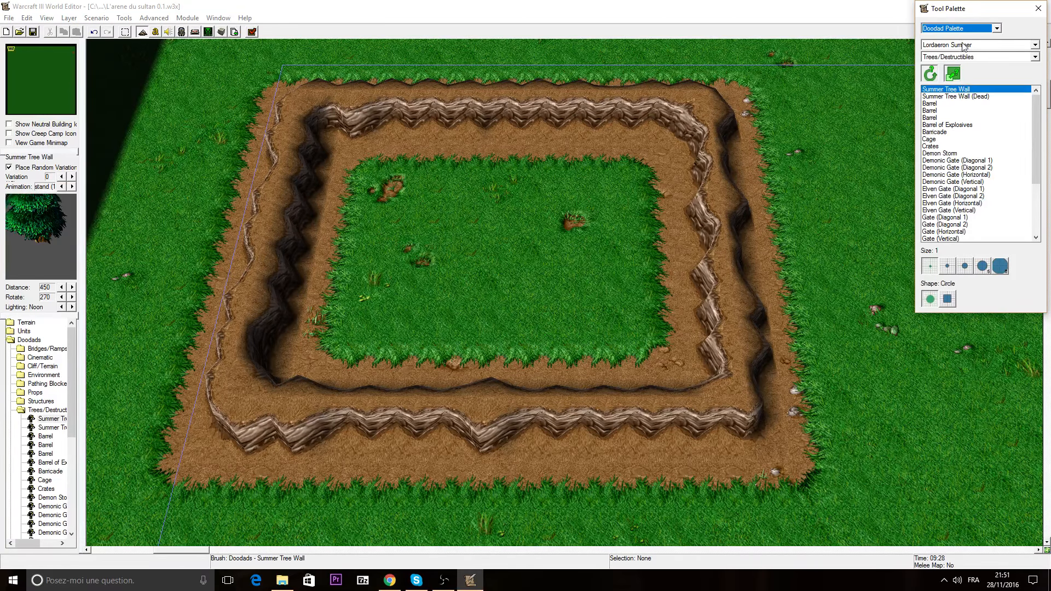
pyautogui.click(963, 45)
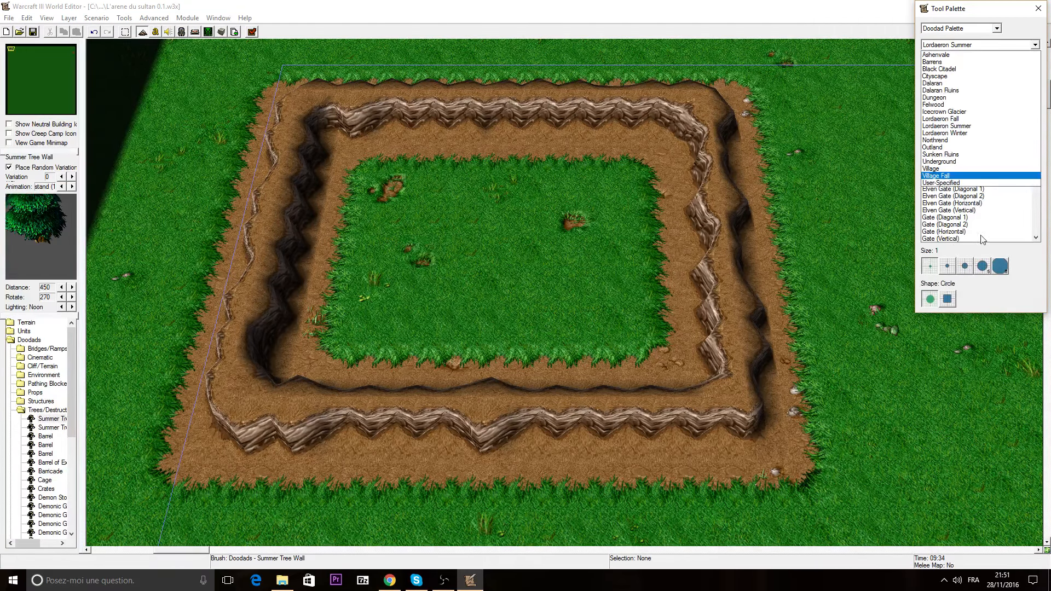
pyautogui.click(1009, 31)
pyautogui.click(981, 57)
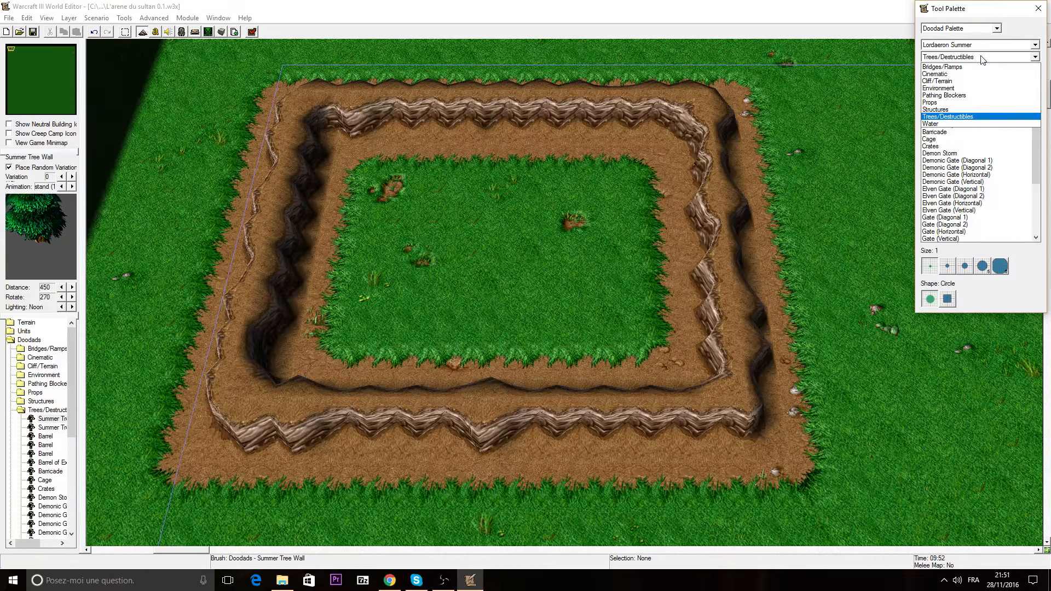
pyautogui.click(947, 116)
# Preview Lordaeron Summer destructibles, including Barrel, Cage and Rock Chunks
pyautogui.click(930, 118)
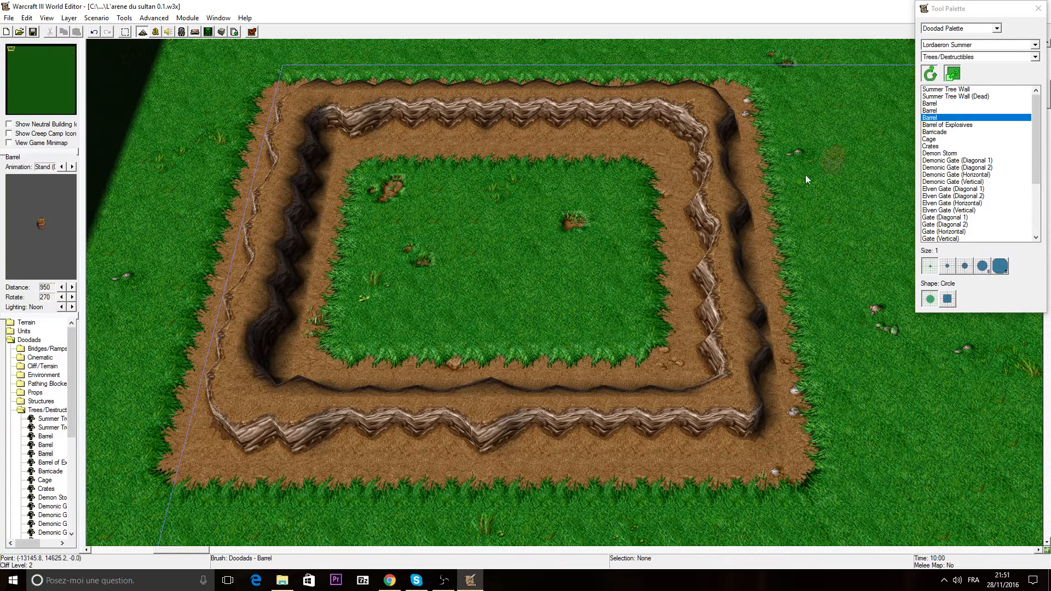
pyautogui.click(941, 110)
pyautogui.click(956, 153)
pyautogui.click(946, 139)
pyautogui.scroll(-3, 968, 213)
pyautogui.scroll(-2, 969, 212)
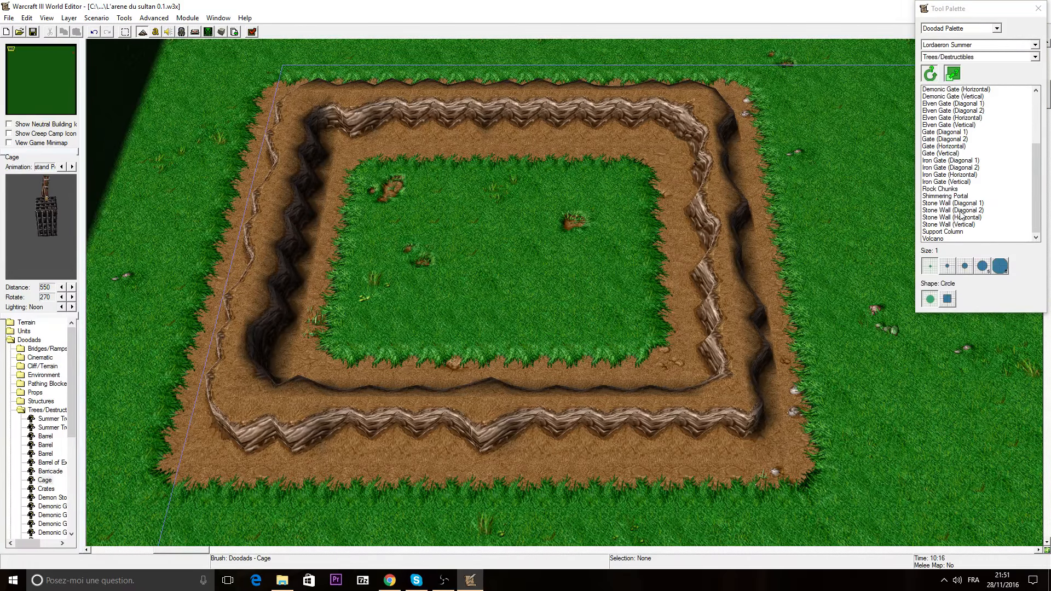
pyautogui.click(960, 209)
pyautogui.click(972, 189)
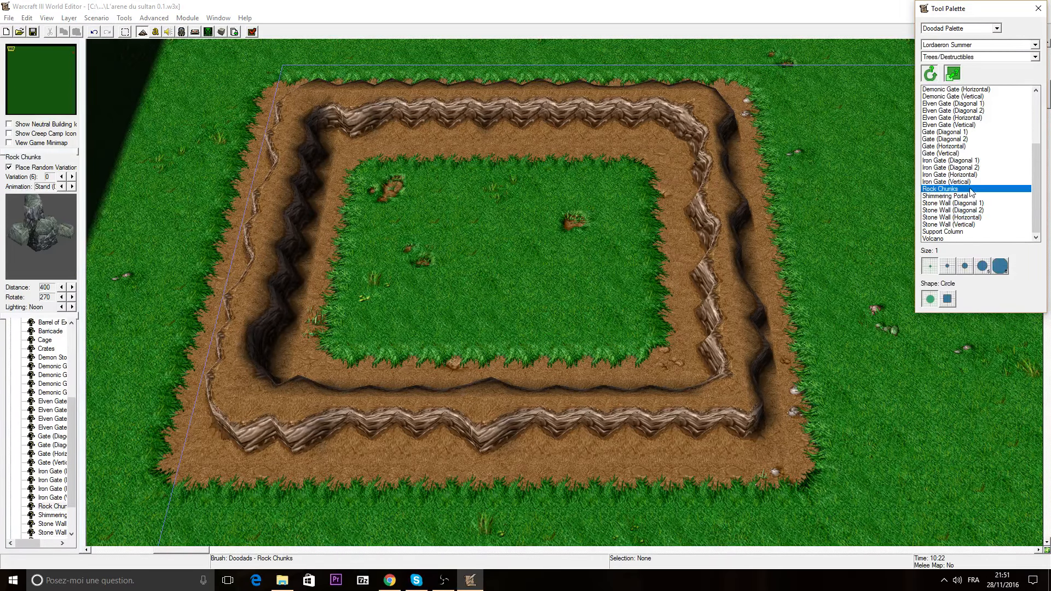
# Change the doodad tileset to Dalaran, preview City Entrance and look through the rest of its Trees/Destructibles
pyautogui.click(970, 58)
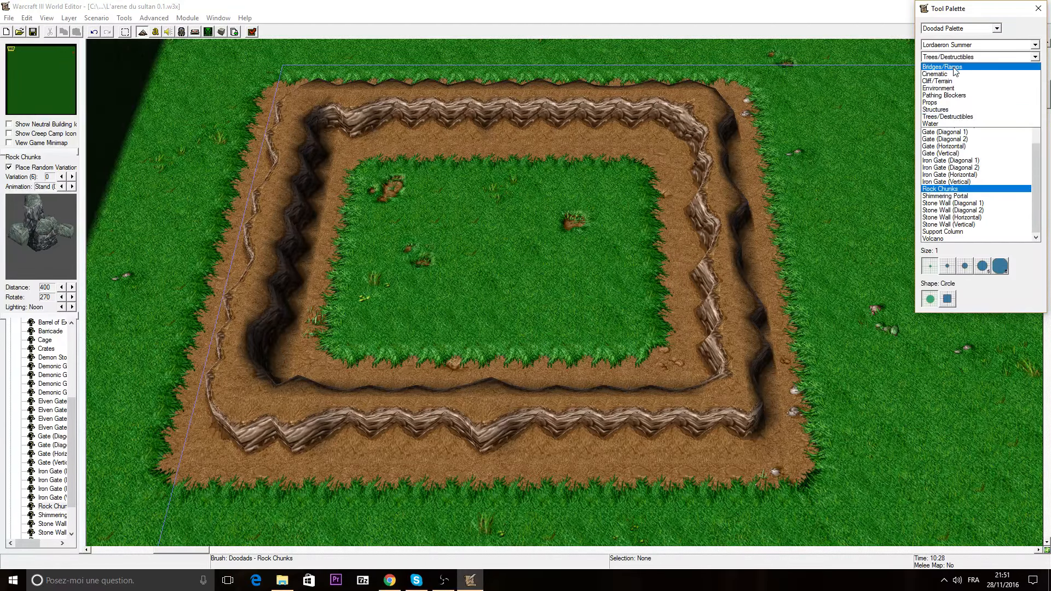
pyautogui.click(955, 48)
pyautogui.click(955, 48)
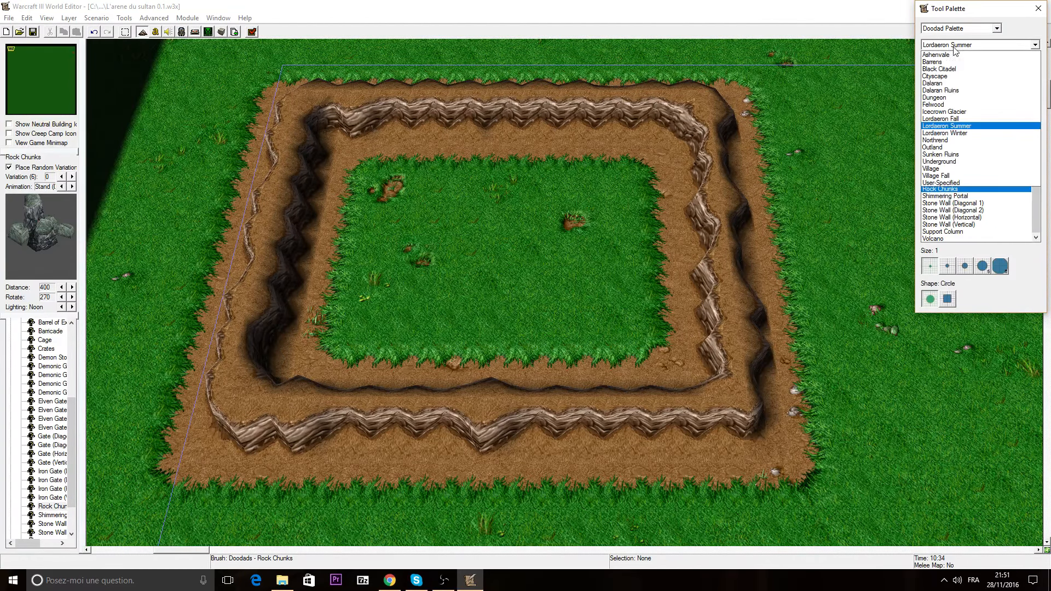
pyautogui.click(946, 83)
pyautogui.click(964, 195)
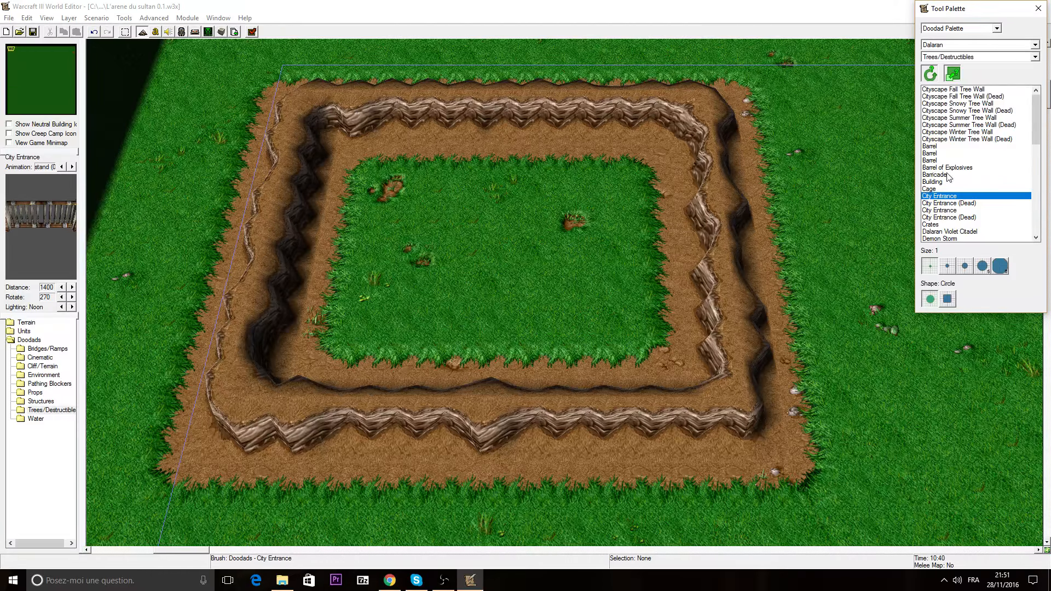
pyautogui.scroll(-2, 953, 215)
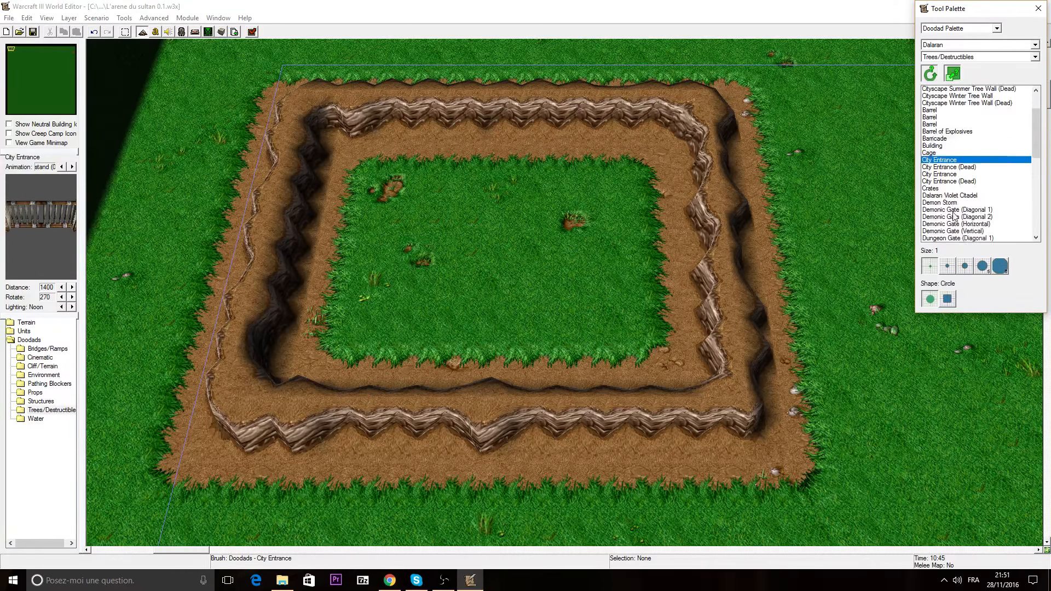
pyautogui.scroll(-5, 963, 219)
pyautogui.scroll(-3, 973, 218)
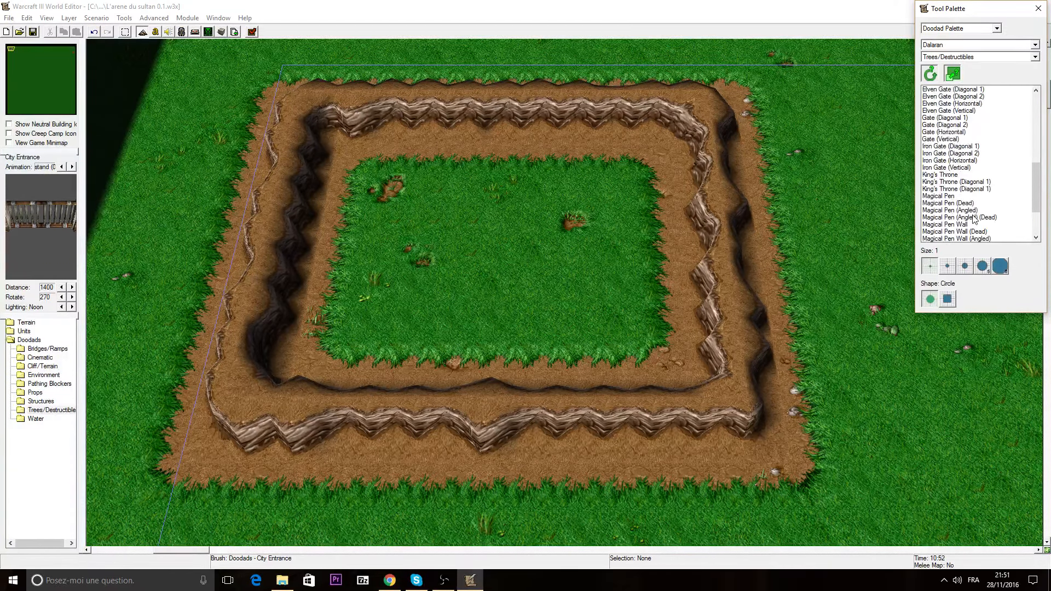
pyautogui.scroll(-3, 973, 217)
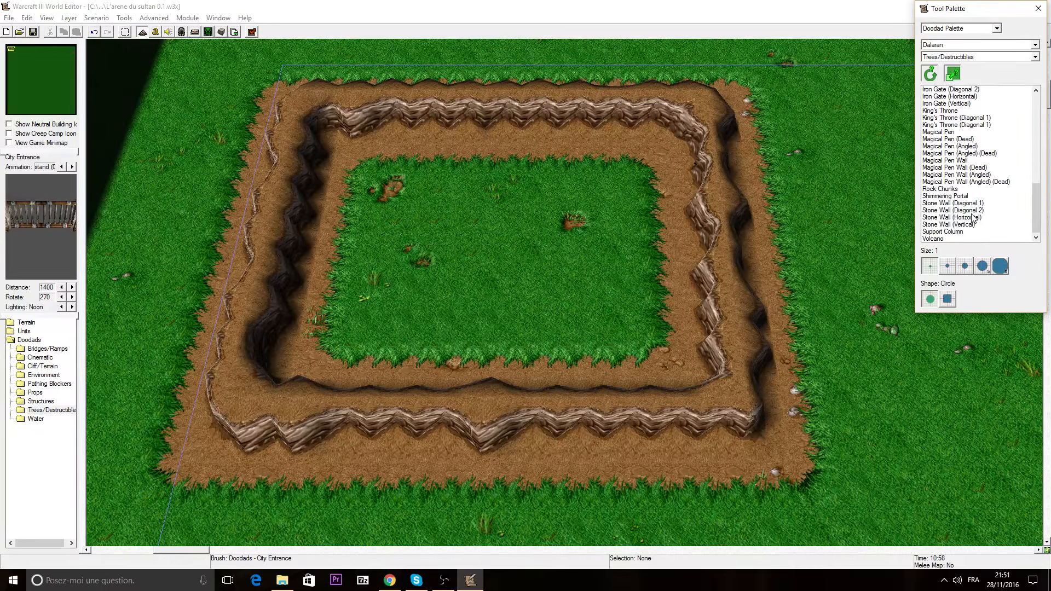
# Preview Dalaran destructibles, including Support Column, Stone Wall (Vertical), Magical Pen Wall, King's Throne and Barrel of Explosives
pyautogui.click(955, 231)
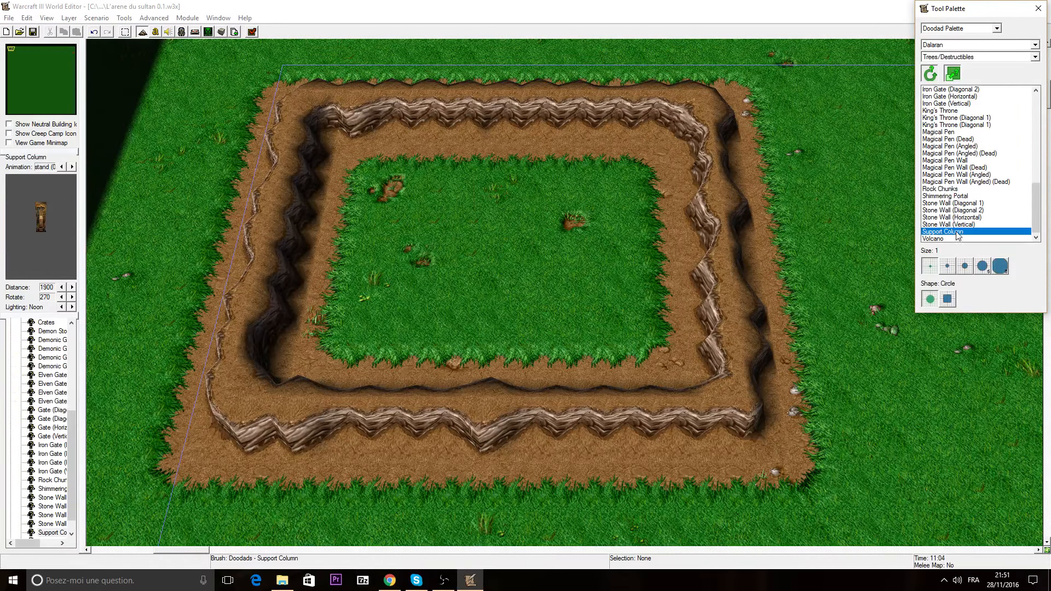
pyautogui.click(954, 225)
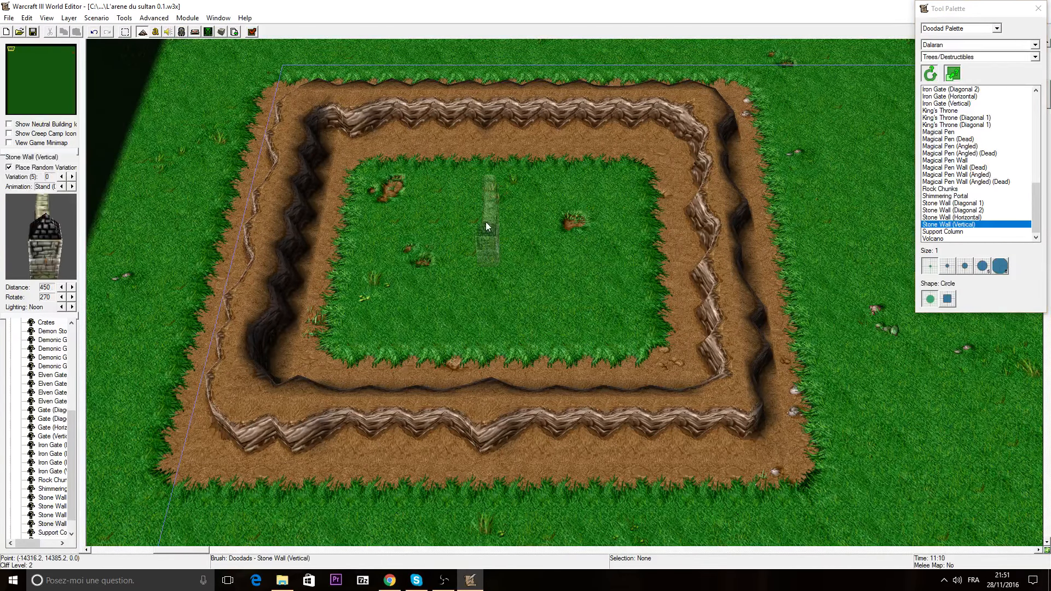
pyautogui.click(958, 161)
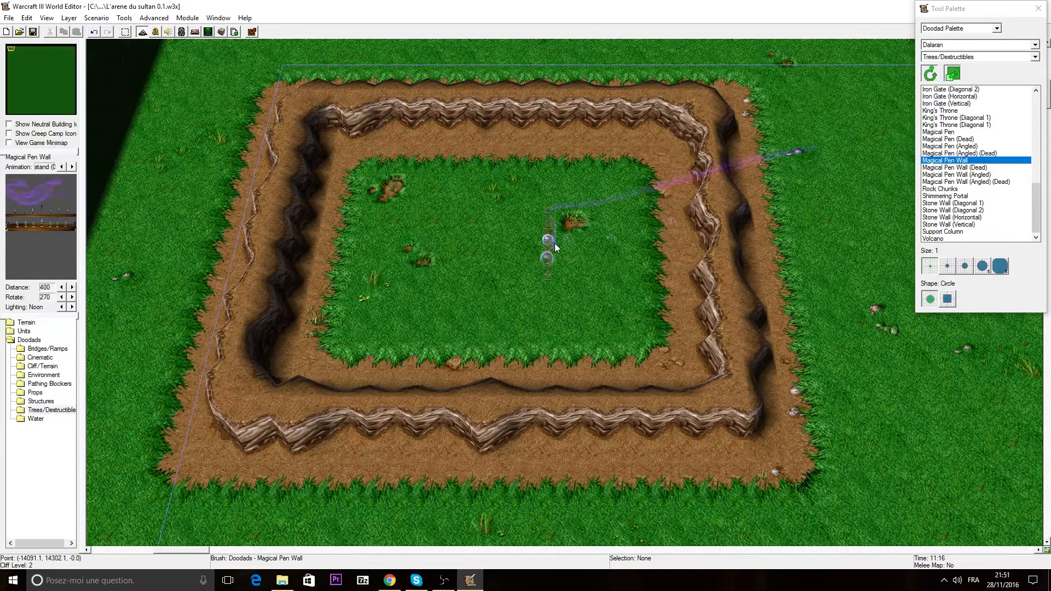
pyautogui.scroll(1, 995, 196)
pyautogui.scroll(3, 995, 196)
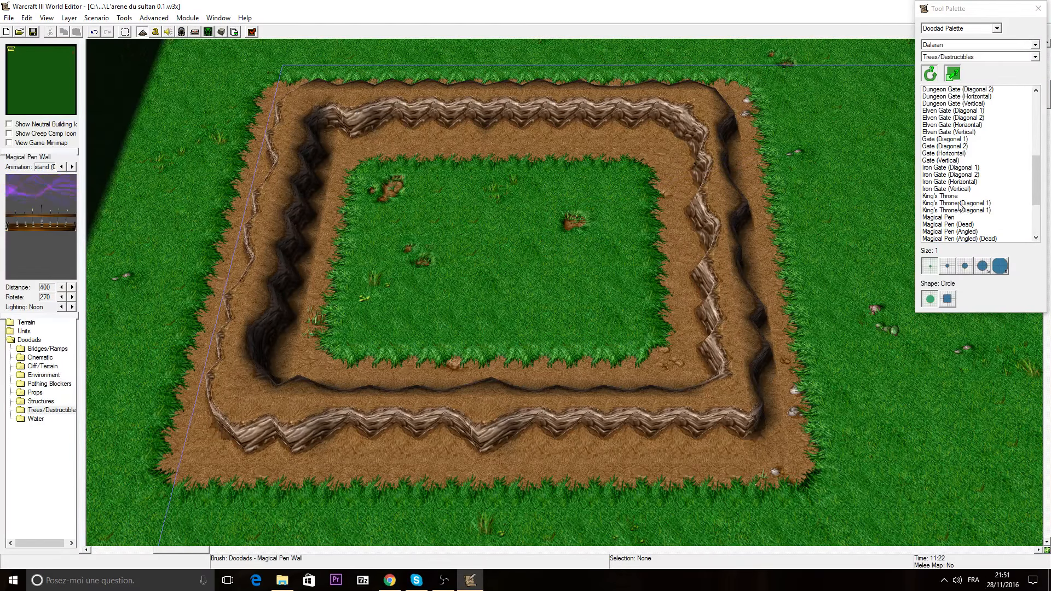
pyautogui.click(964, 195)
pyautogui.scroll(5, 989, 185)
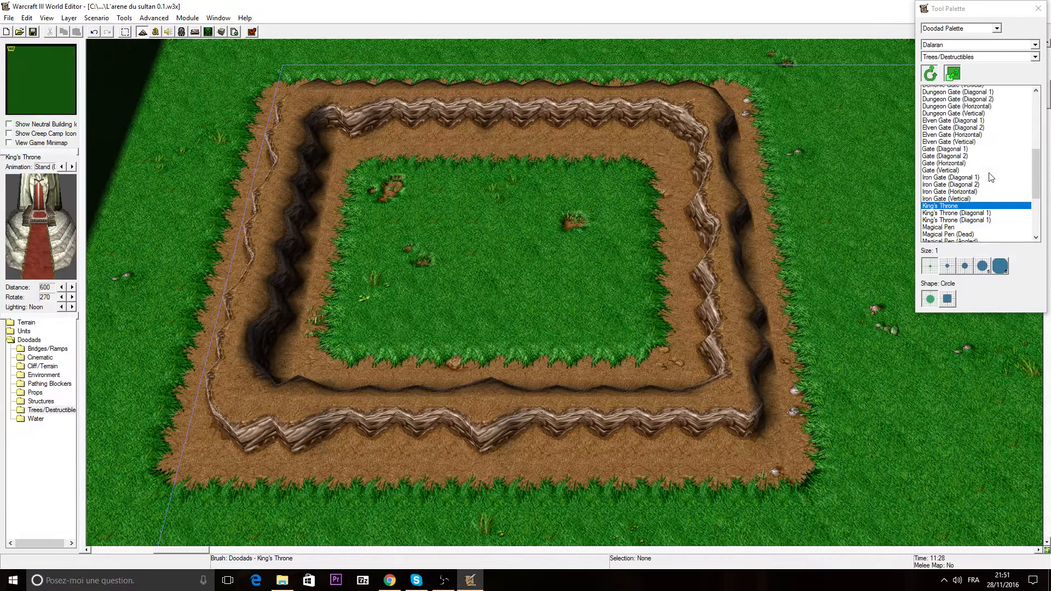
pyautogui.scroll(3, 989, 184)
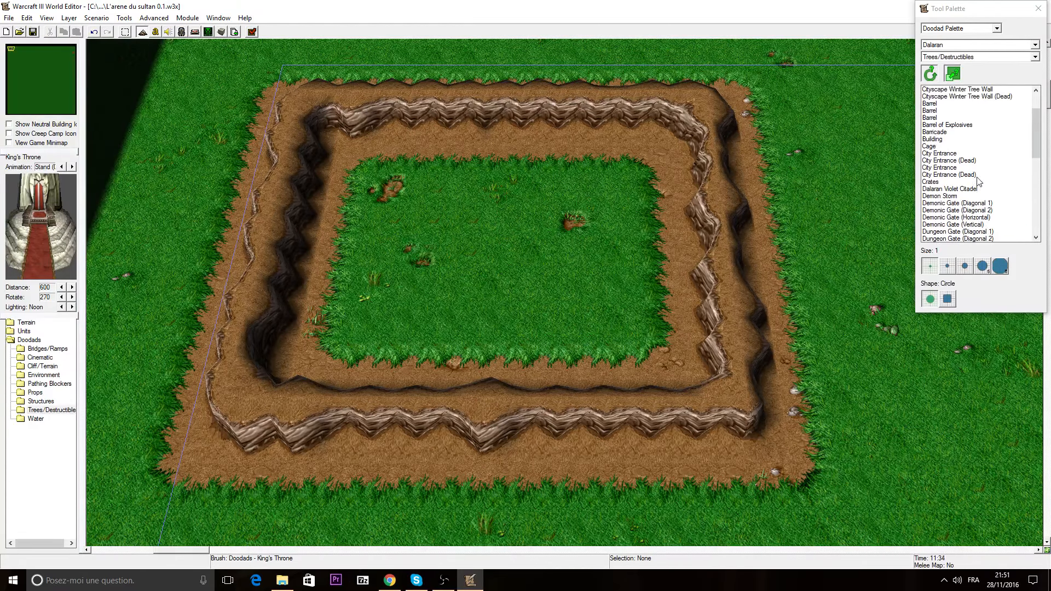
pyautogui.click(944, 146)
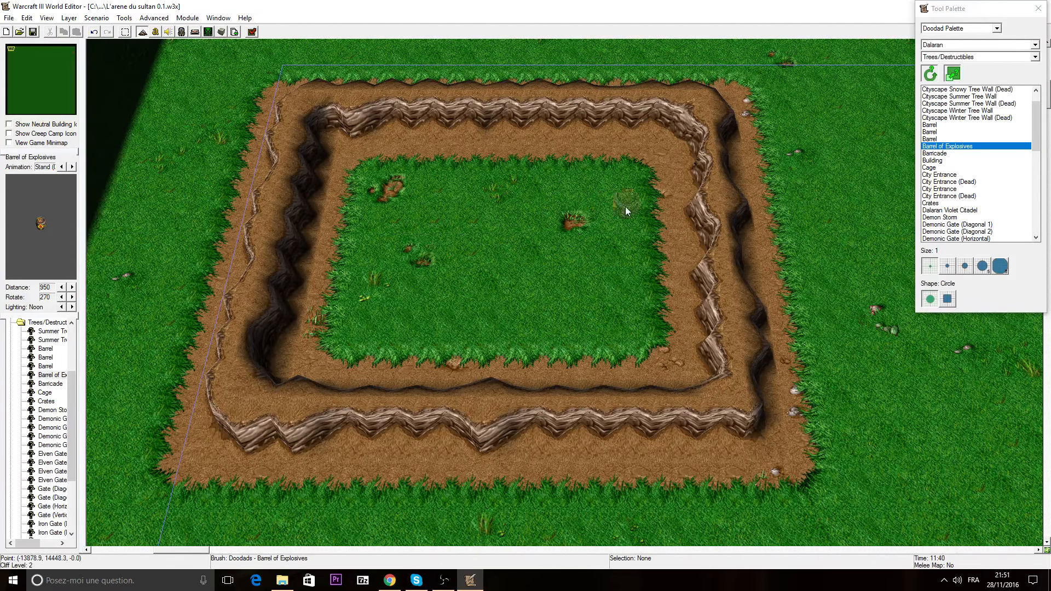
# Scatter several Barricade doodads over the central grass and the dirt ring inside the cliff enclosure, and save the map
pyautogui.click(941, 153)
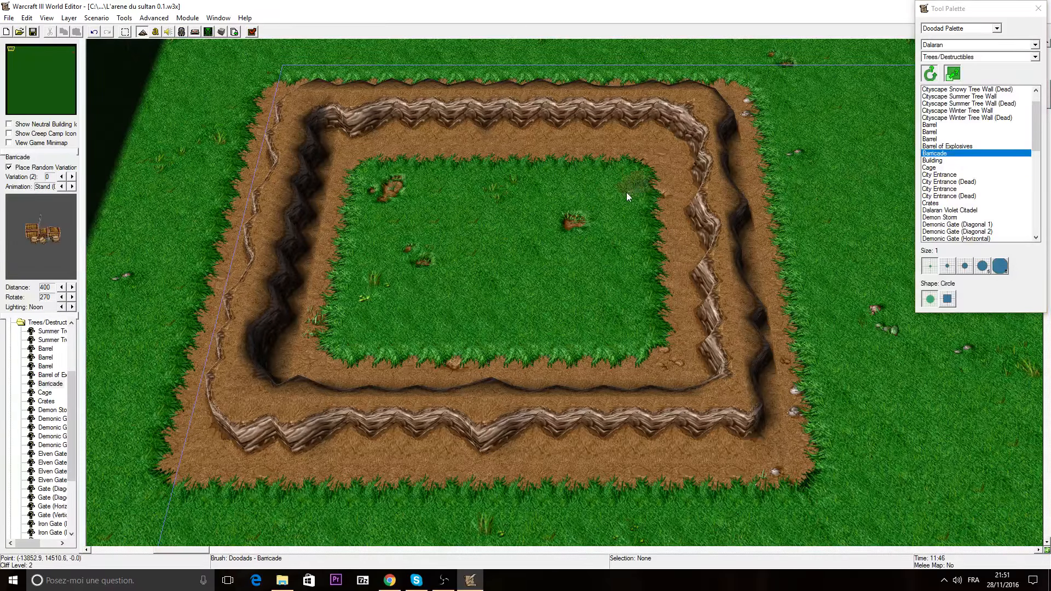
pyautogui.scroll(1, 635, 208)
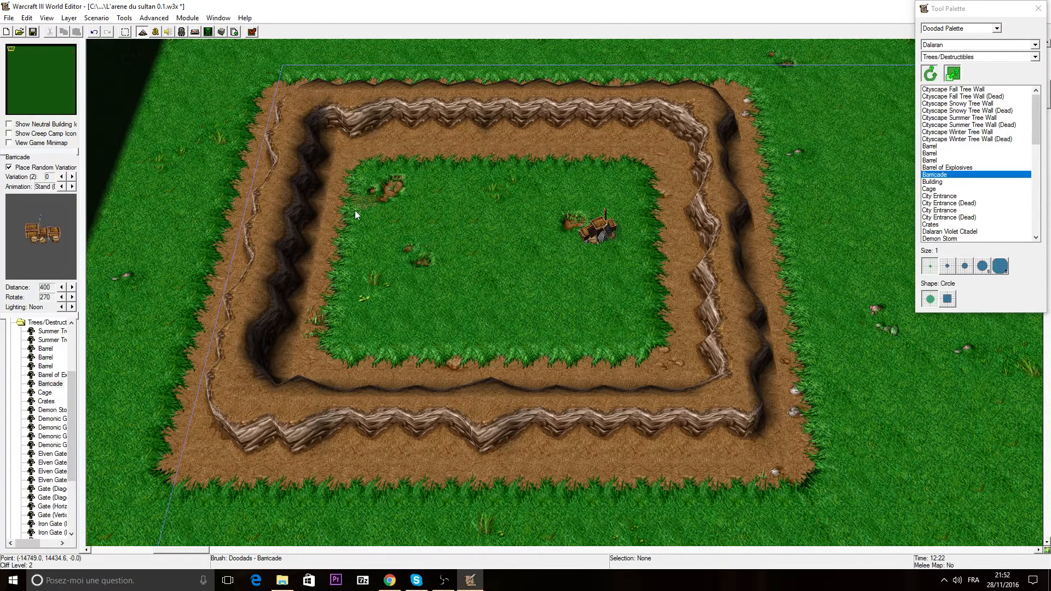
pyautogui.click(357, 376)
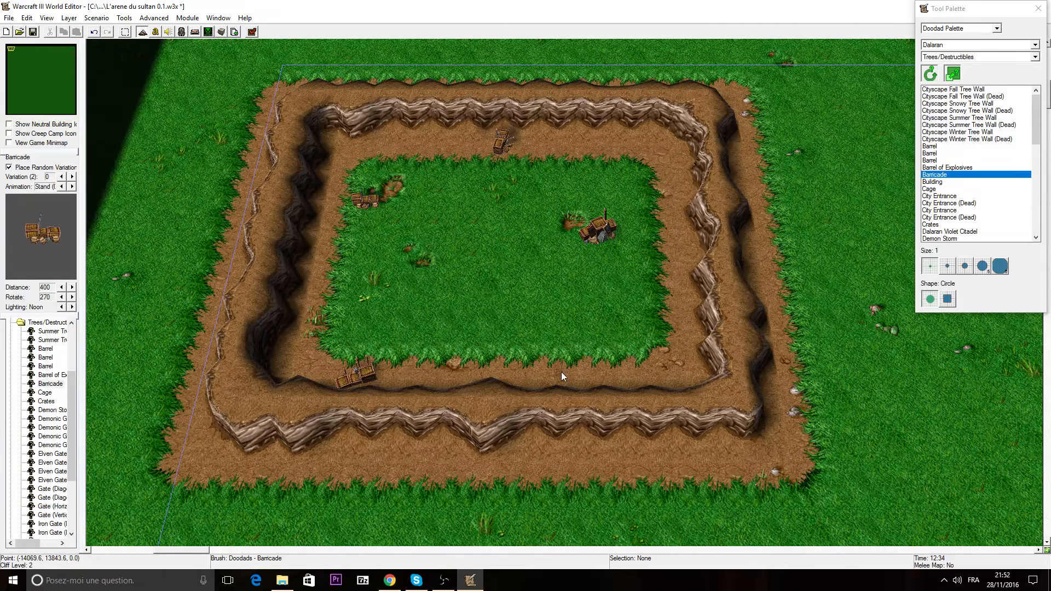
pyautogui.click(557, 338)
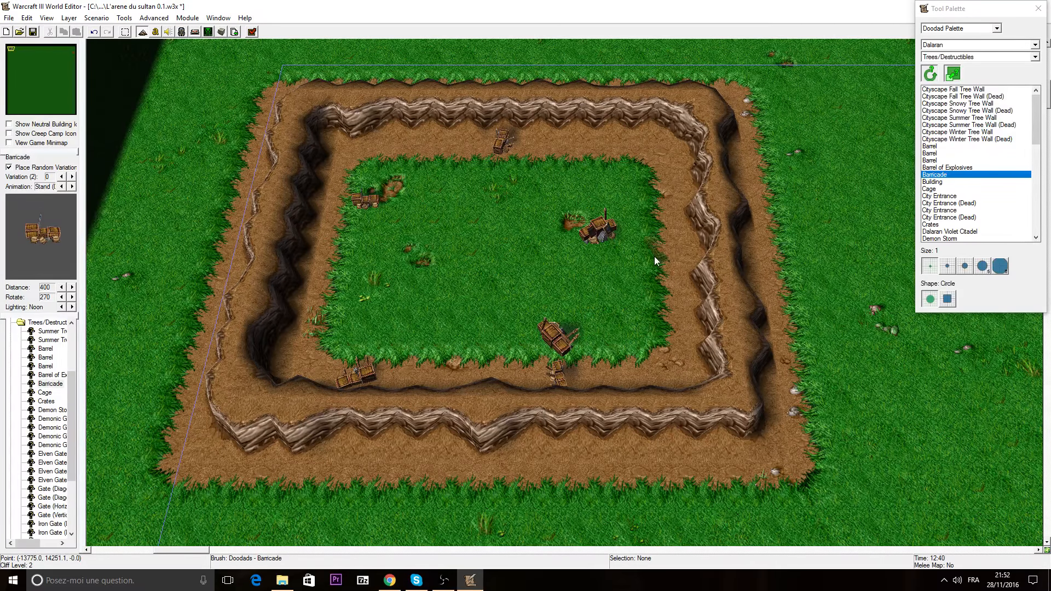
pyautogui.click(518, 235)
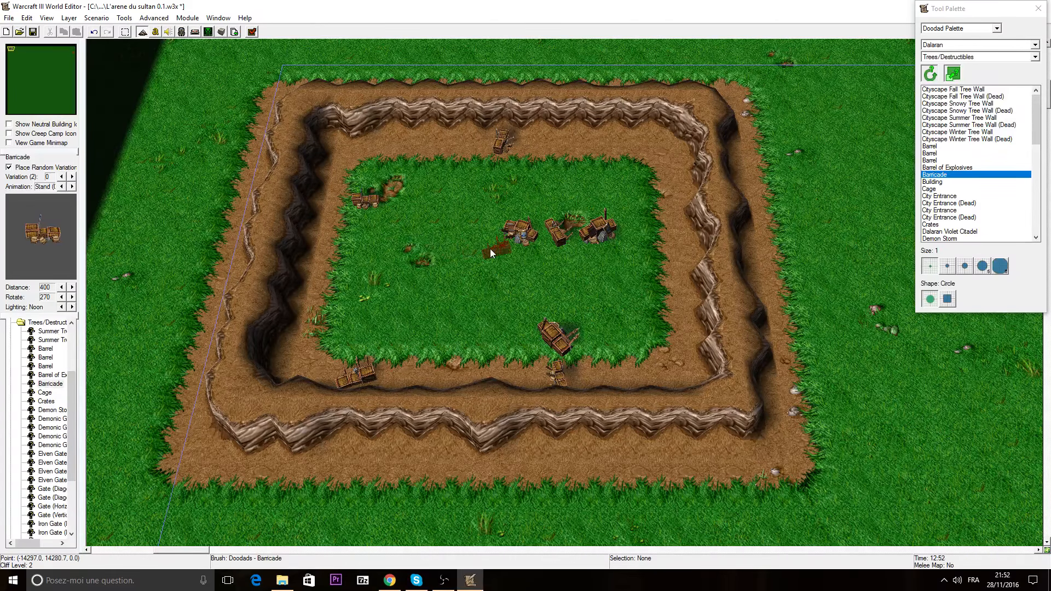
pyautogui.hotkey('ctrl', 's')
# Open the scenario's player properties
pyautogui.click(9, 18)
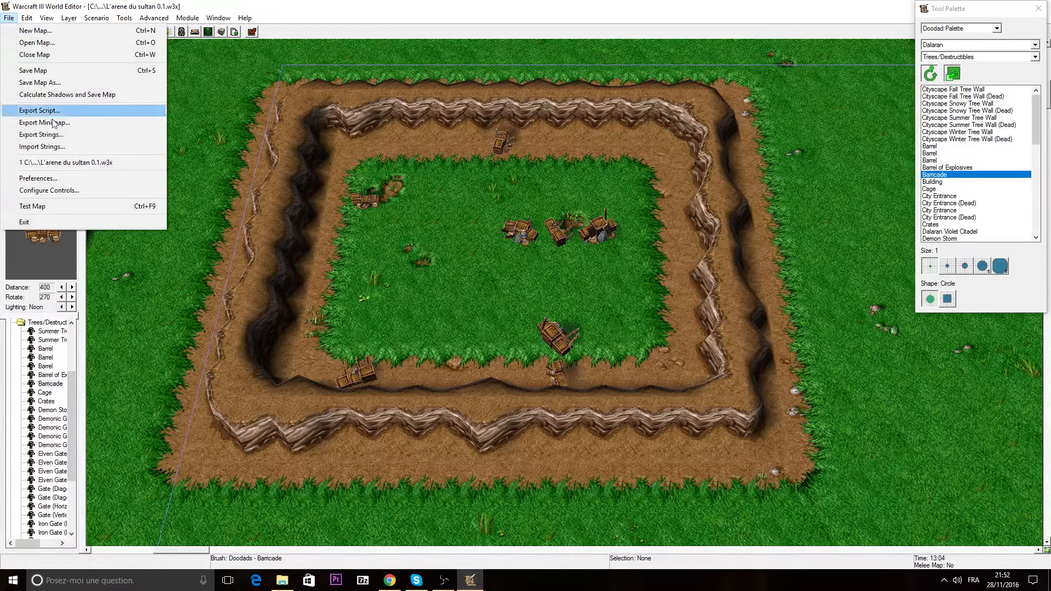
pyautogui.moveTo(47, 20)
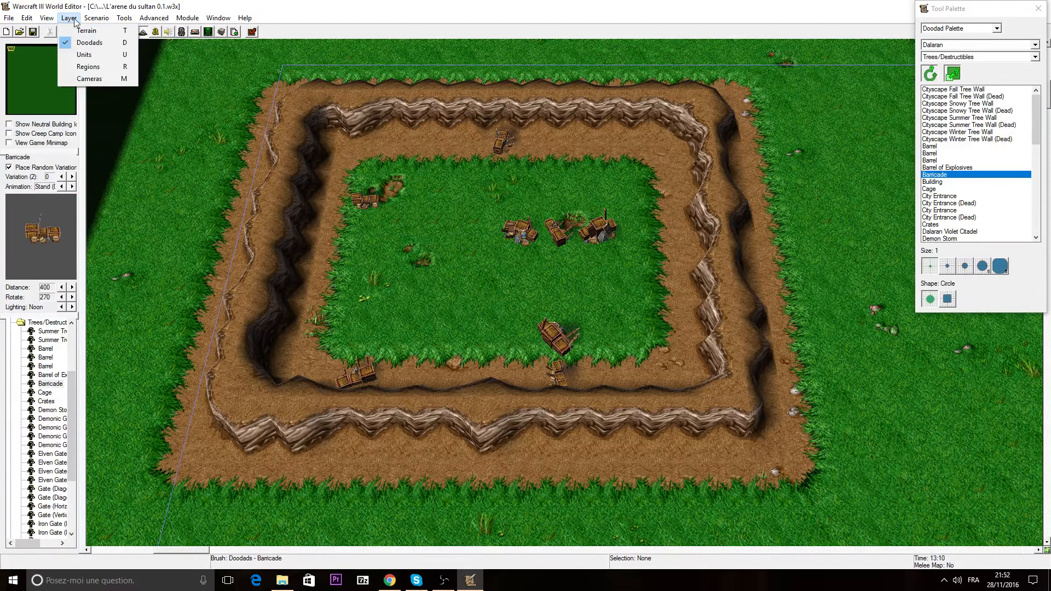
pyautogui.moveTo(100, 22)
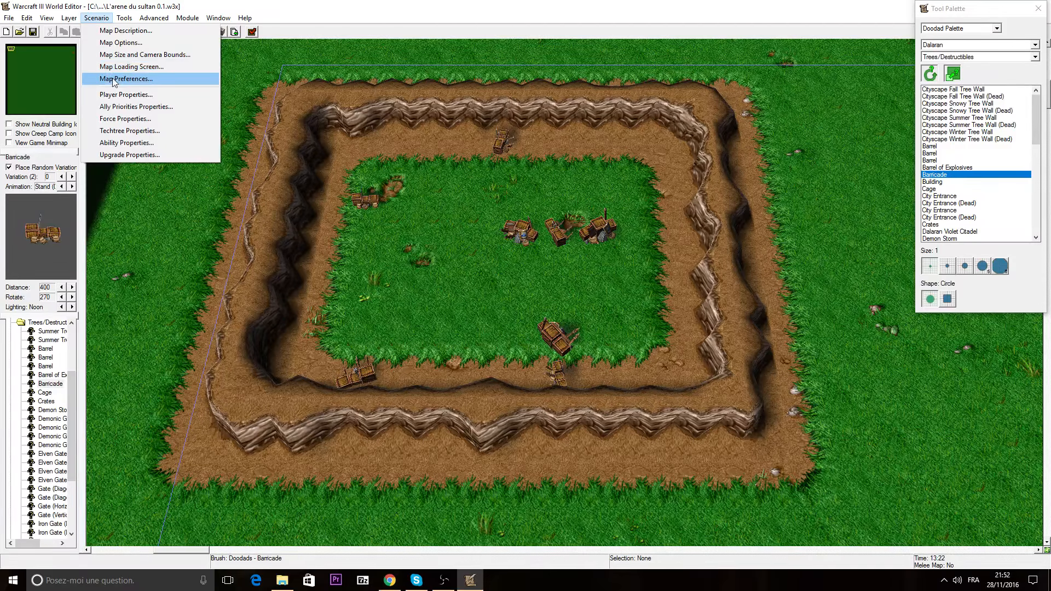
pyautogui.click(126, 95)
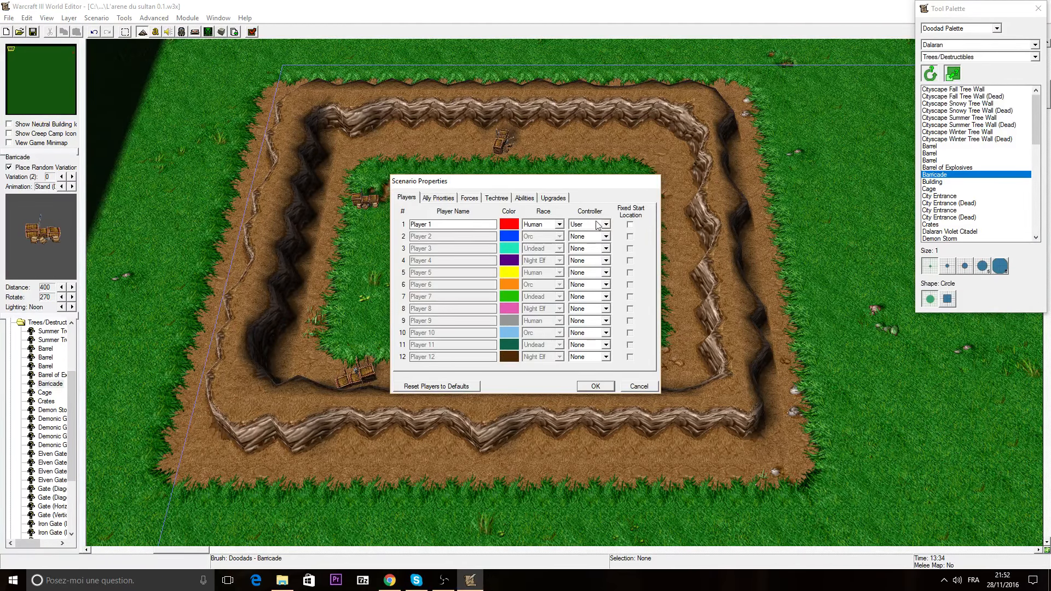
# Try enabling custom ally priorities for Player 1, and revert them
pyautogui.click(445, 199)
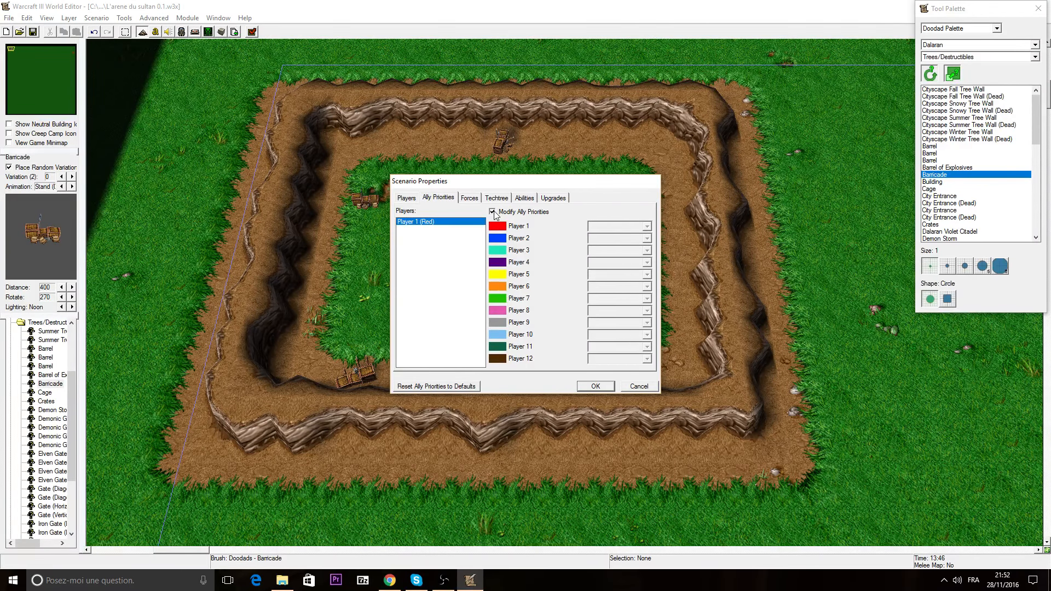
pyautogui.click(493, 212)
pyautogui.click(492, 212)
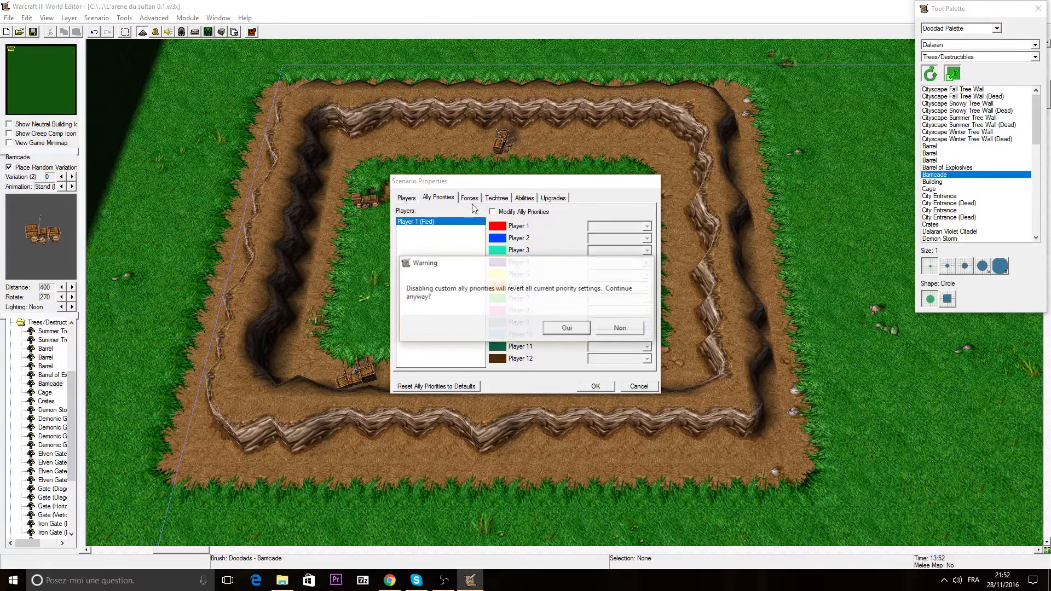
pyautogui.click(566, 328)
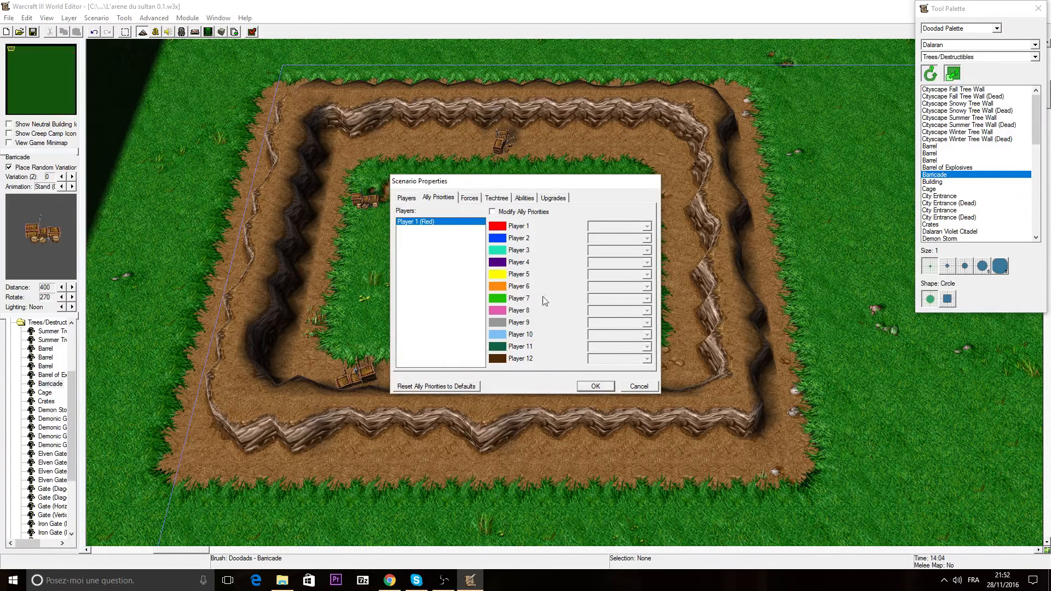
# Enable the use of custom forces for the scenario
pyautogui.click(466, 198)
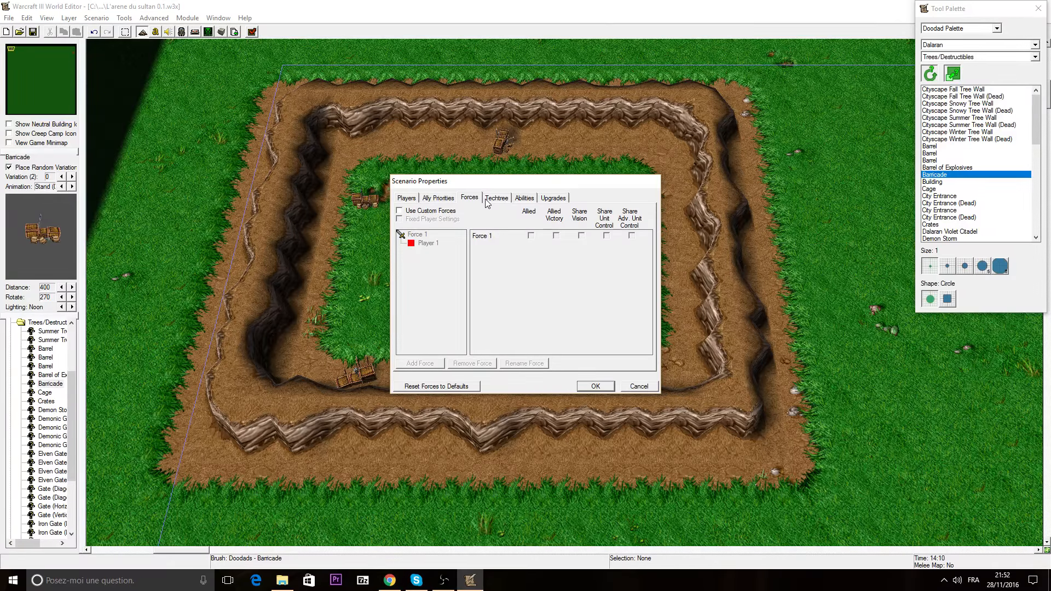
pyautogui.click(405, 211)
# Set the controller of Players 2 through 8 to User, keeping Orc as Player 2's race
pyautogui.click(412, 199)
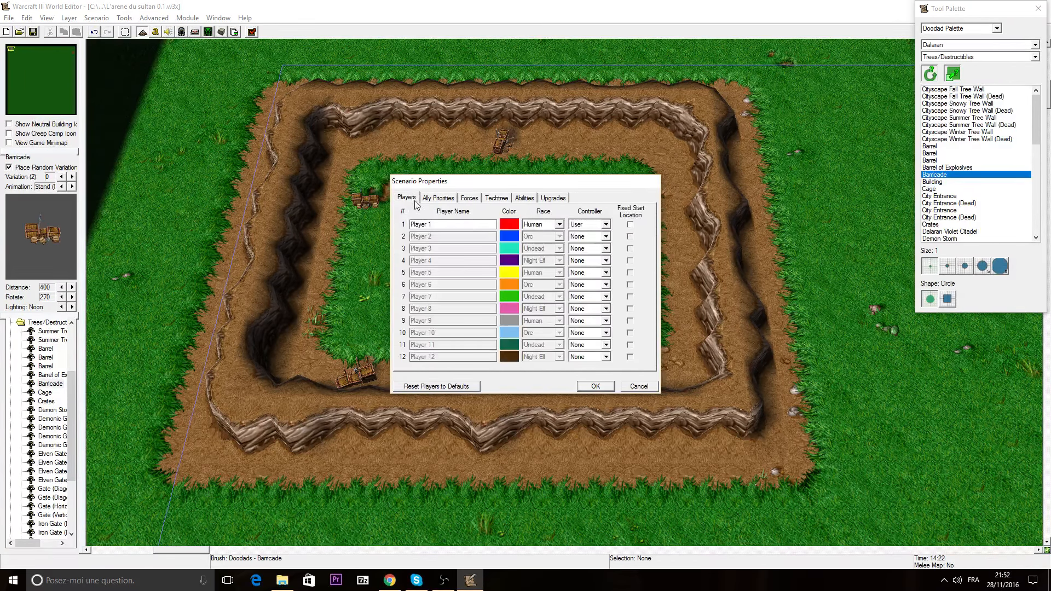
pyautogui.click(605, 238)
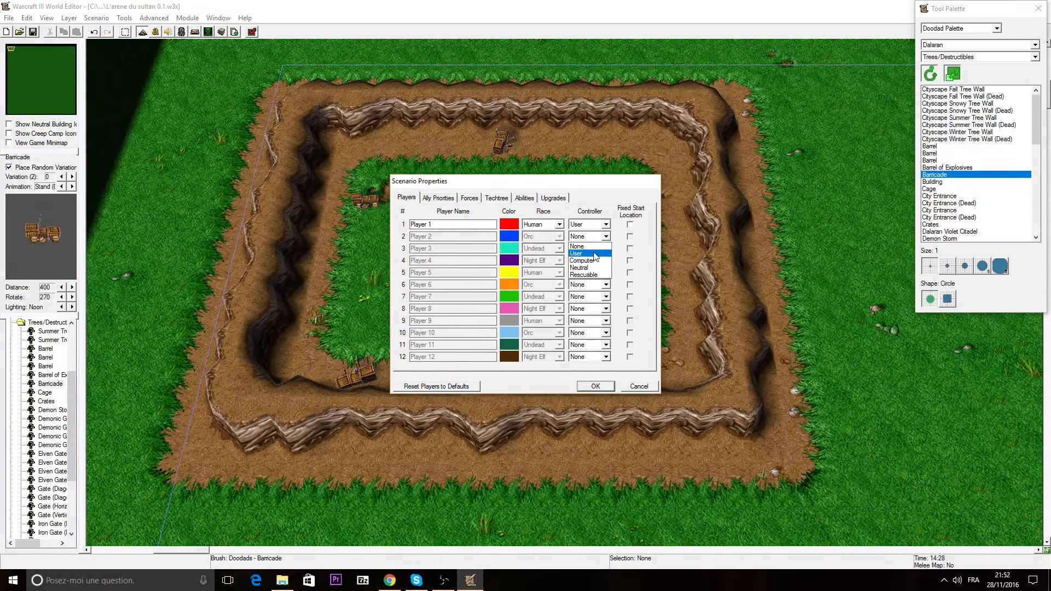
pyautogui.click(595, 253)
pyautogui.click(606, 249)
pyautogui.click(601, 266)
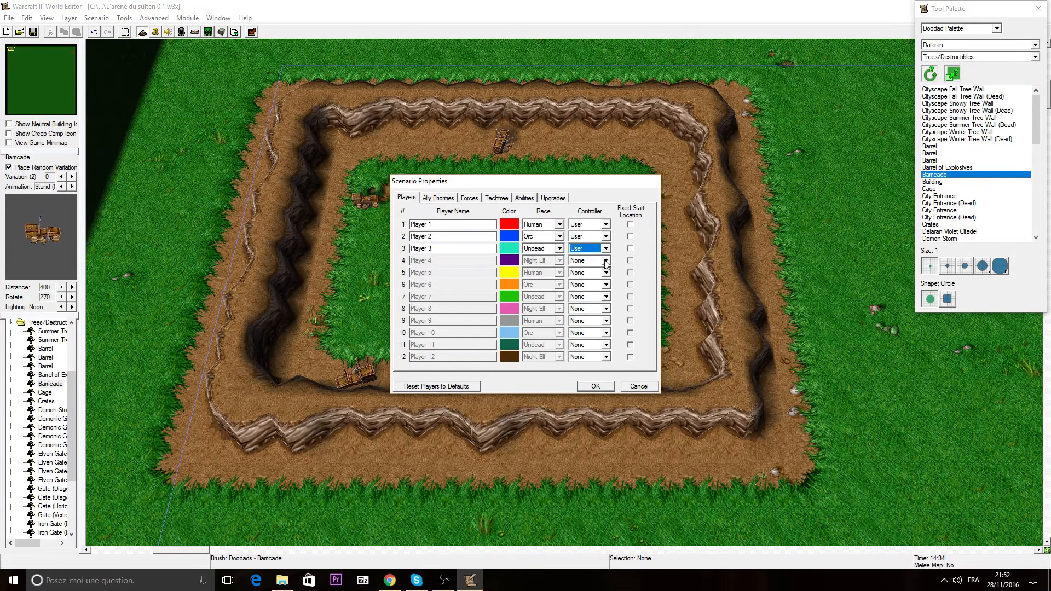
pyautogui.click(605, 261)
pyautogui.click(605, 276)
pyautogui.click(599, 290)
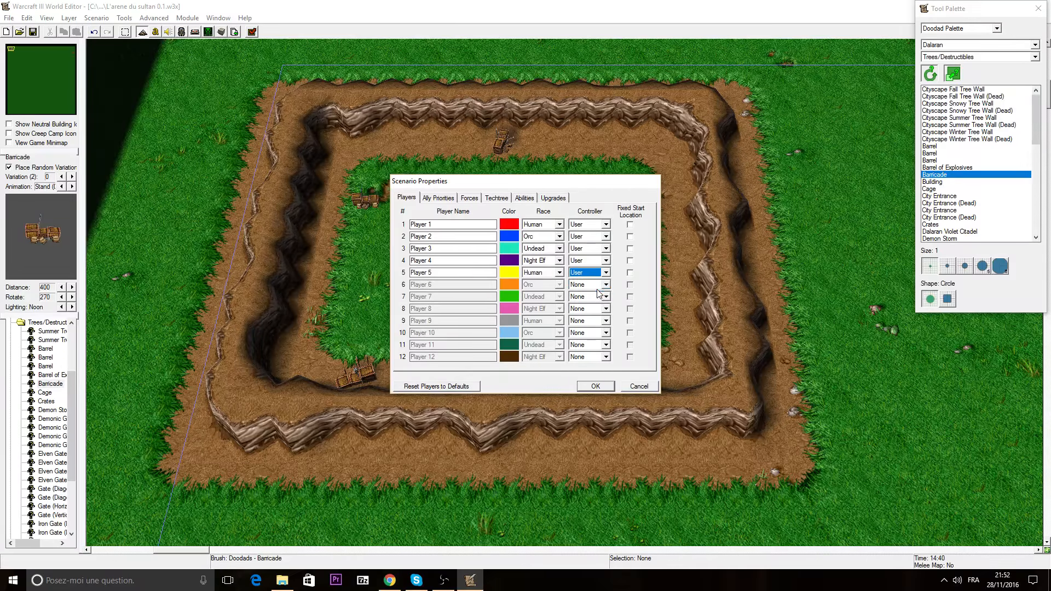
pyautogui.click(600, 285)
pyautogui.click(595, 295)
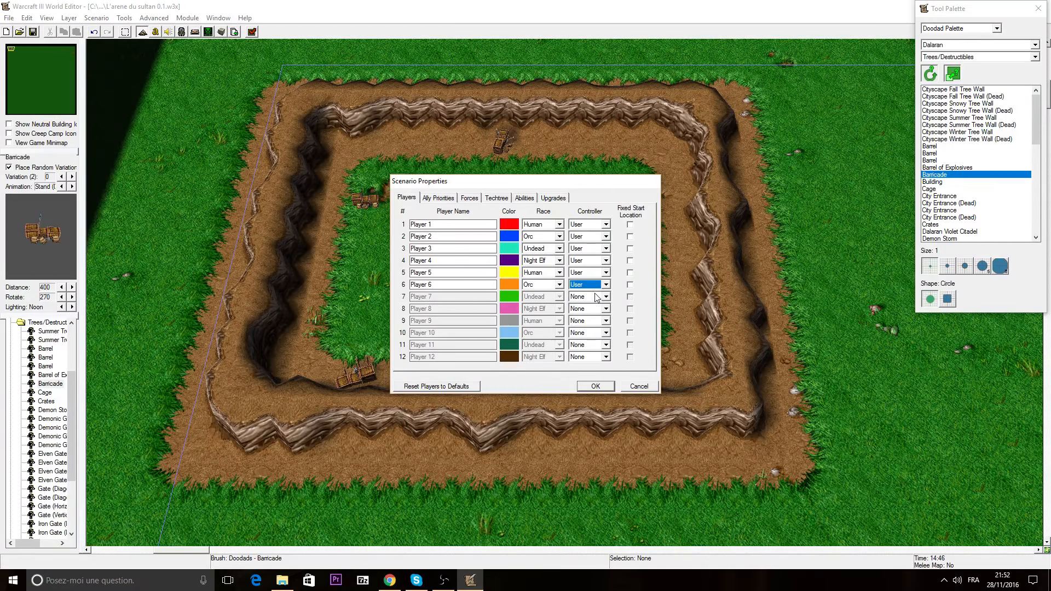
pyautogui.click(598, 296)
pyautogui.click(595, 314)
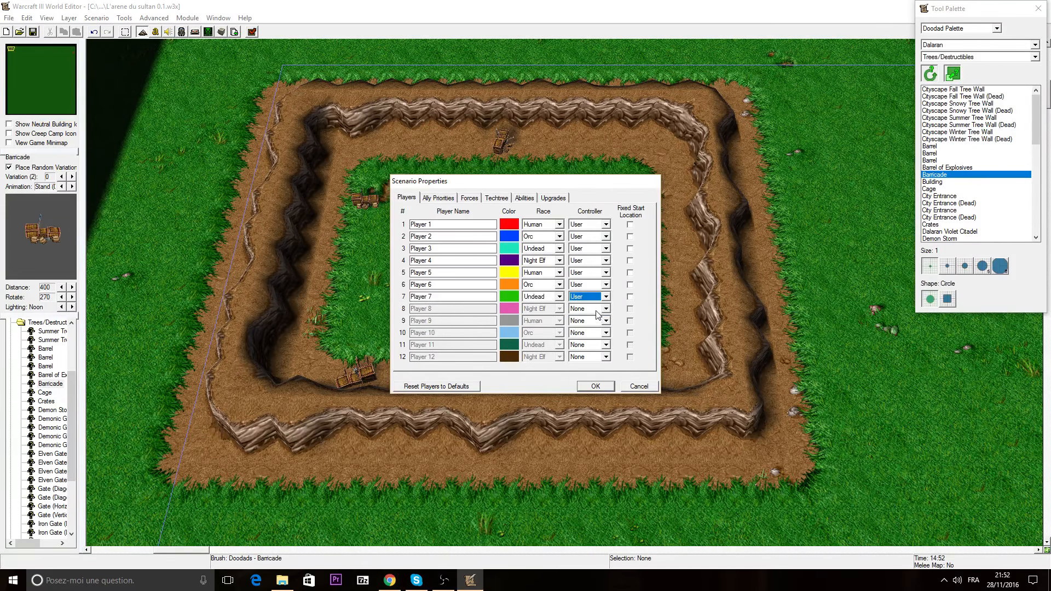
pyautogui.click(595, 310)
pyautogui.click(594, 325)
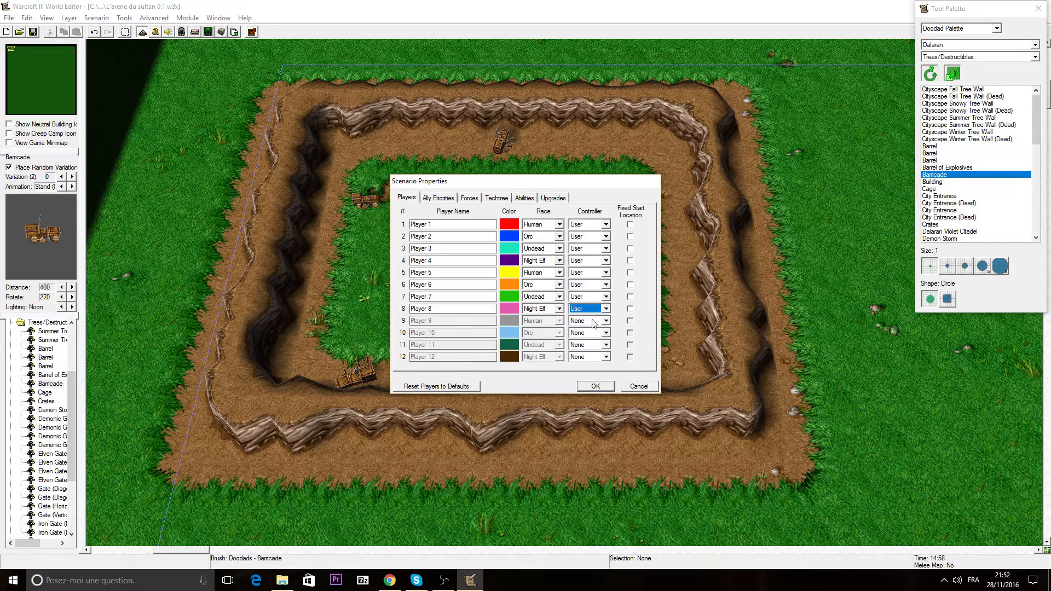
pyautogui.click(544, 237)
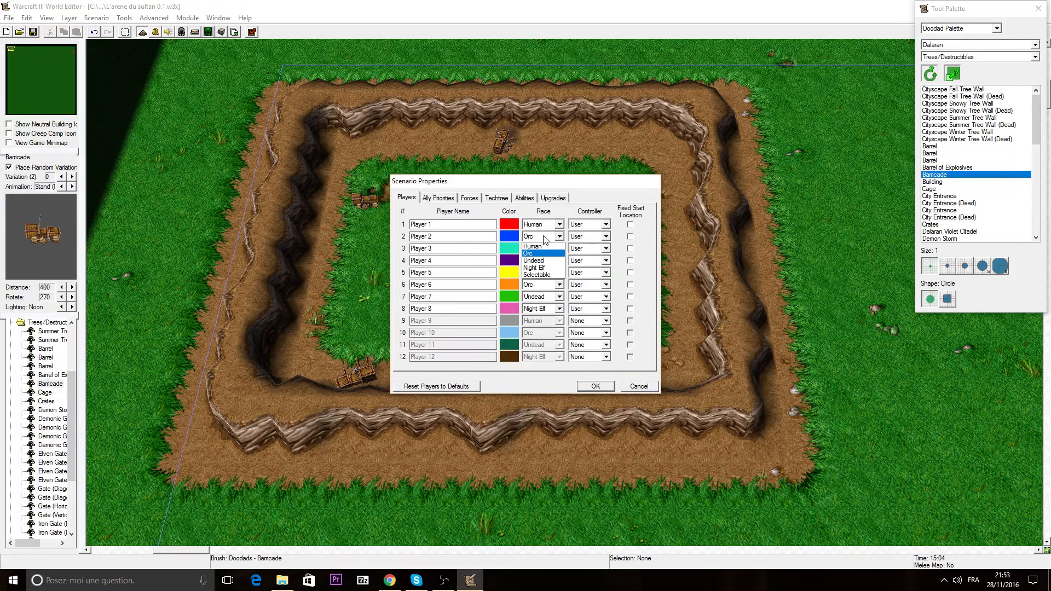
pyautogui.click(649, 229)
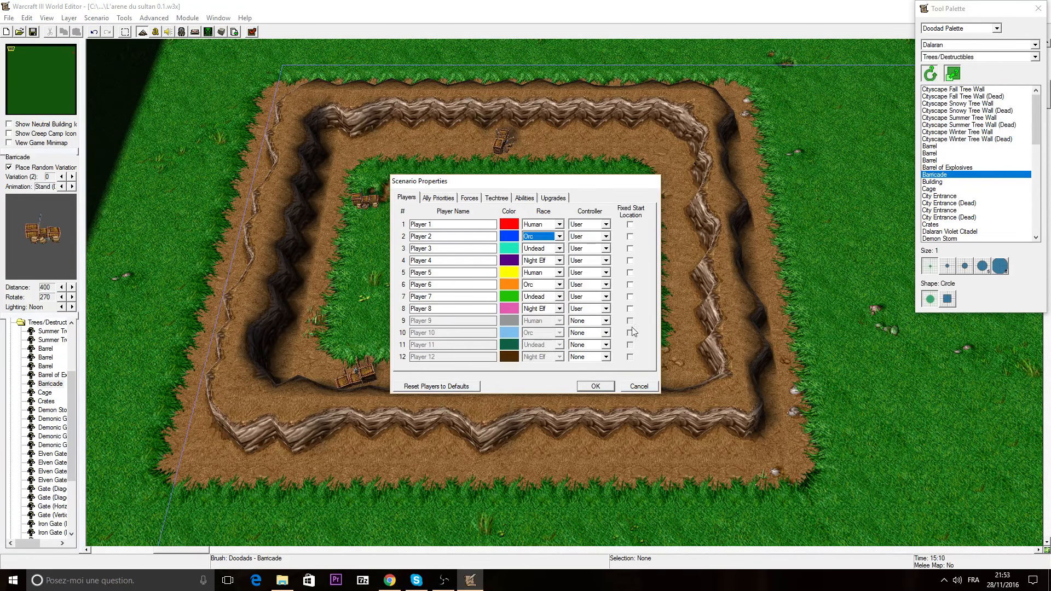
# Try custom ally priorities for Player 1 with the eight players defined, check Player 2's priority, and disable them
pyautogui.click(439, 200)
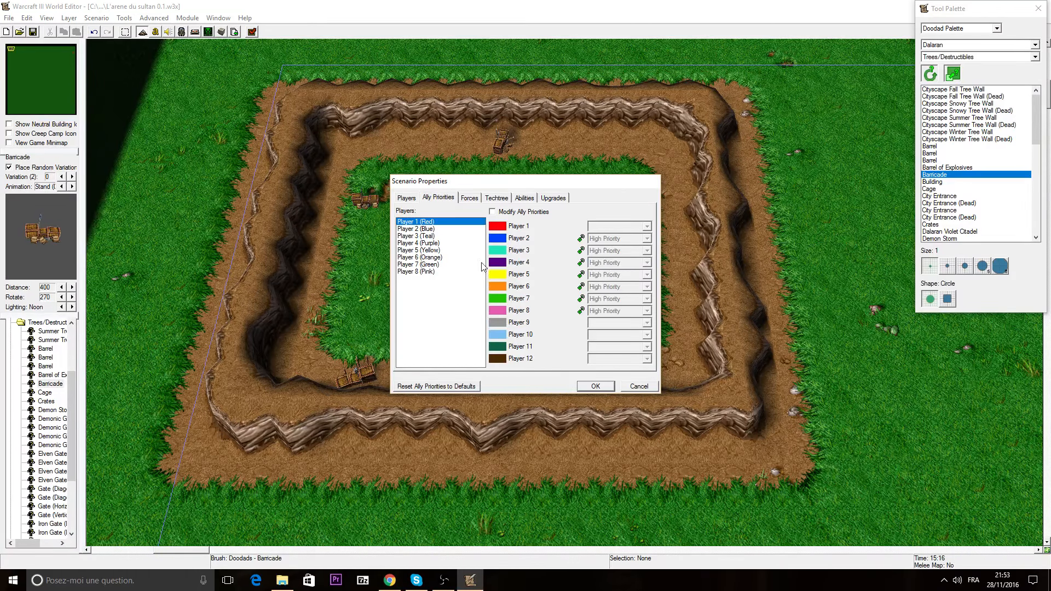
pyautogui.click(492, 213)
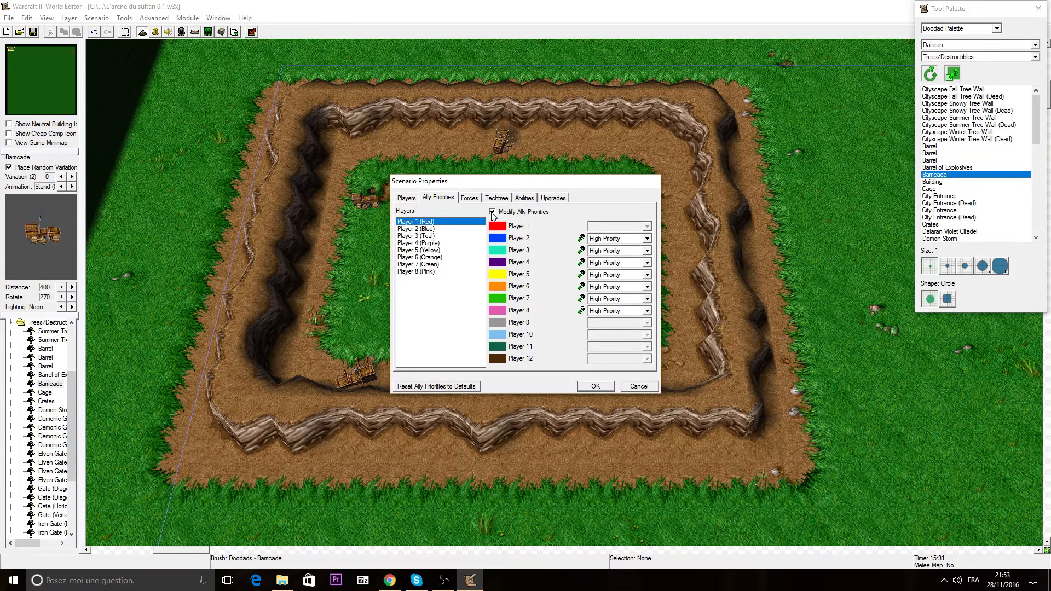
pyautogui.click(646, 239)
pyautogui.click(649, 240)
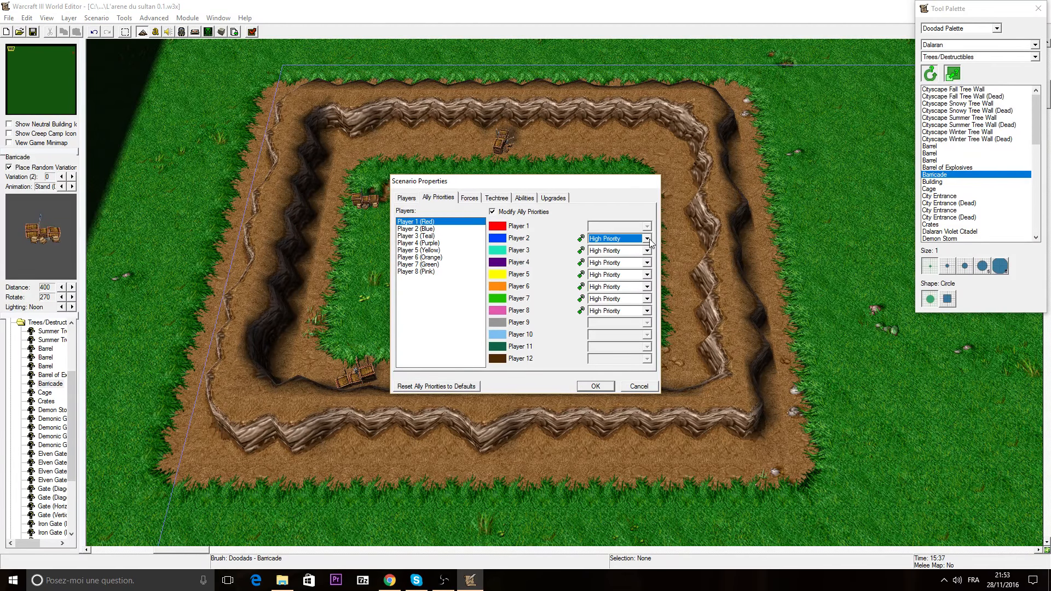
pyautogui.click(495, 212)
pyautogui.click(567, 328)
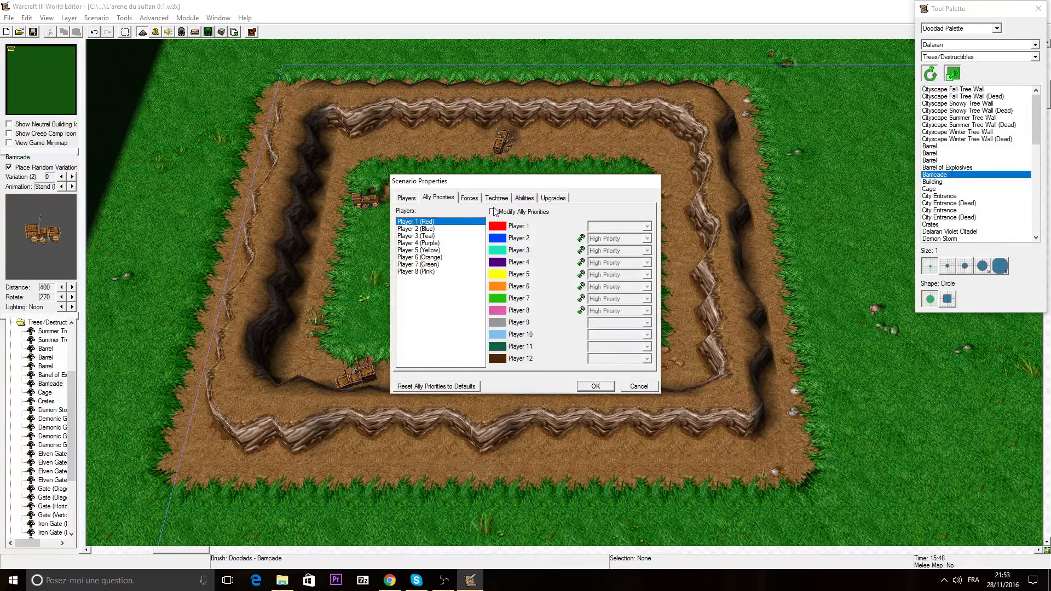
# Set Force 1 as Allied and apply the scenario properties
pyautogui.click(469, 198)
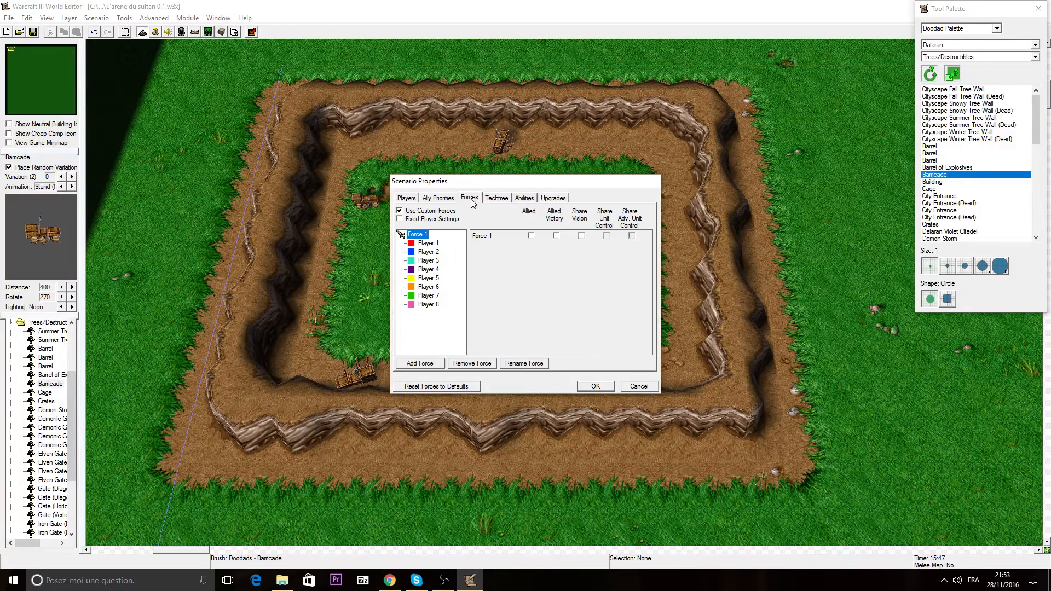
pyautogui.click(530, 236)
pyautogui.click(593, 386)
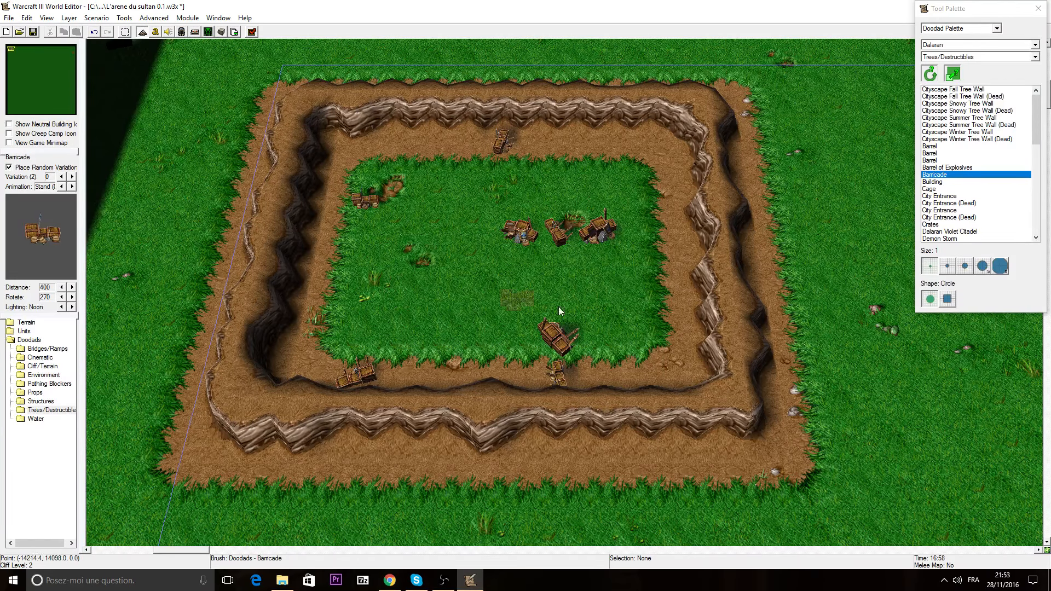
# Set the controller of Players 9 through 12 to Computer in the scenario's player properties
pyautogui.click(10, 19)
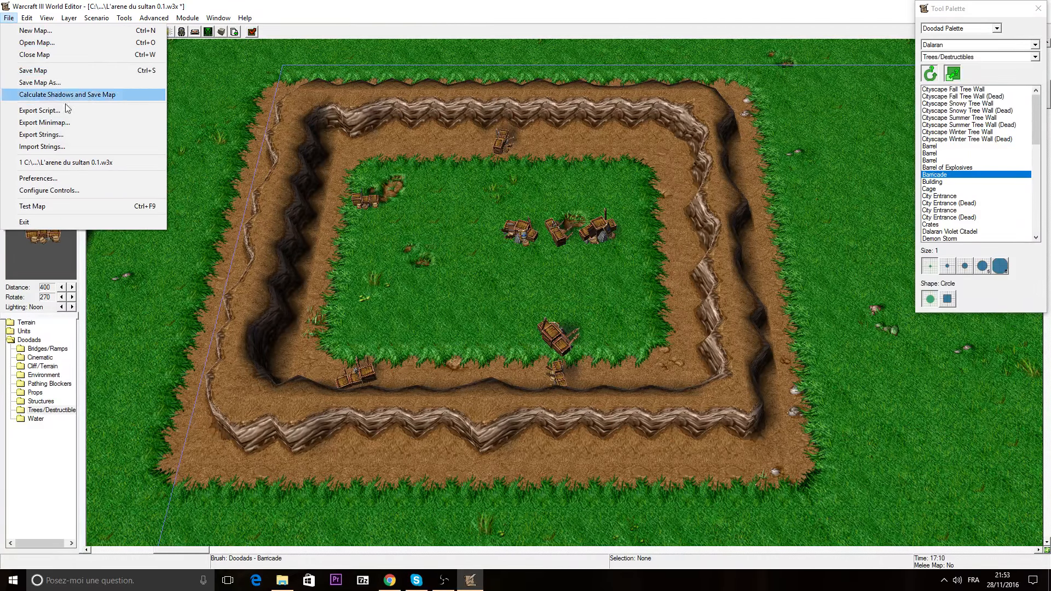
pyautogui.moveTo(66, 20)
pyautogui.moveTo(101, 21)
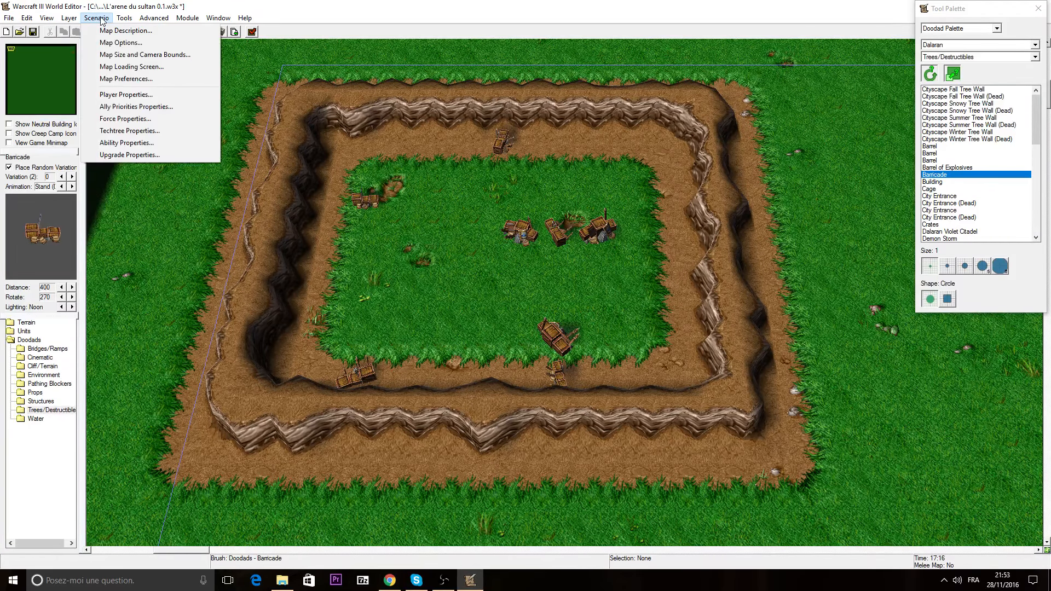
pyautogui.click(124, 95)
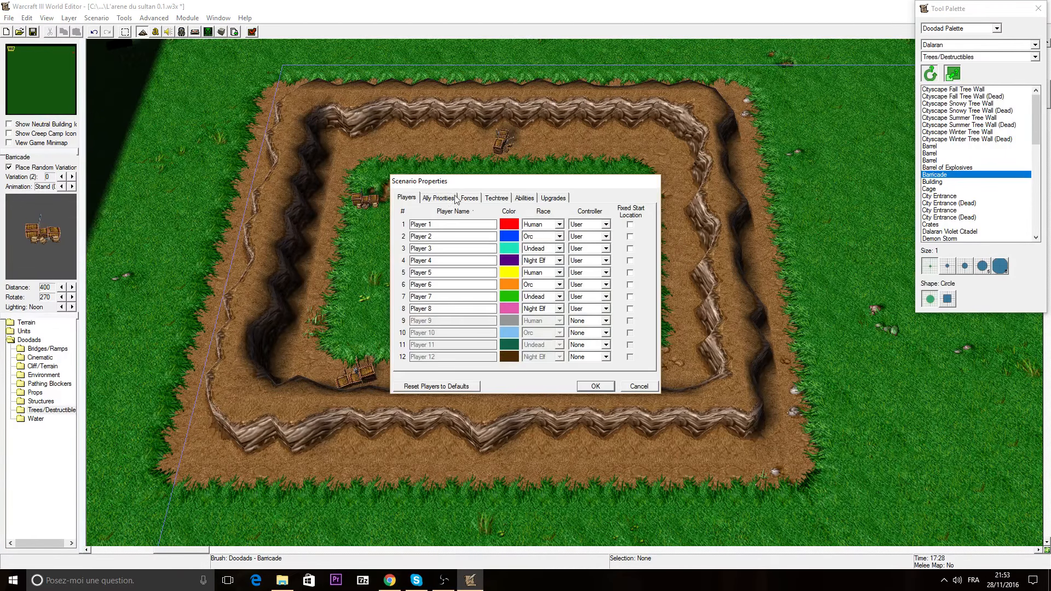
pyautogui.click(442, 198)
pyautogui.click(407, 199)
pyautogui.click(597, 321)
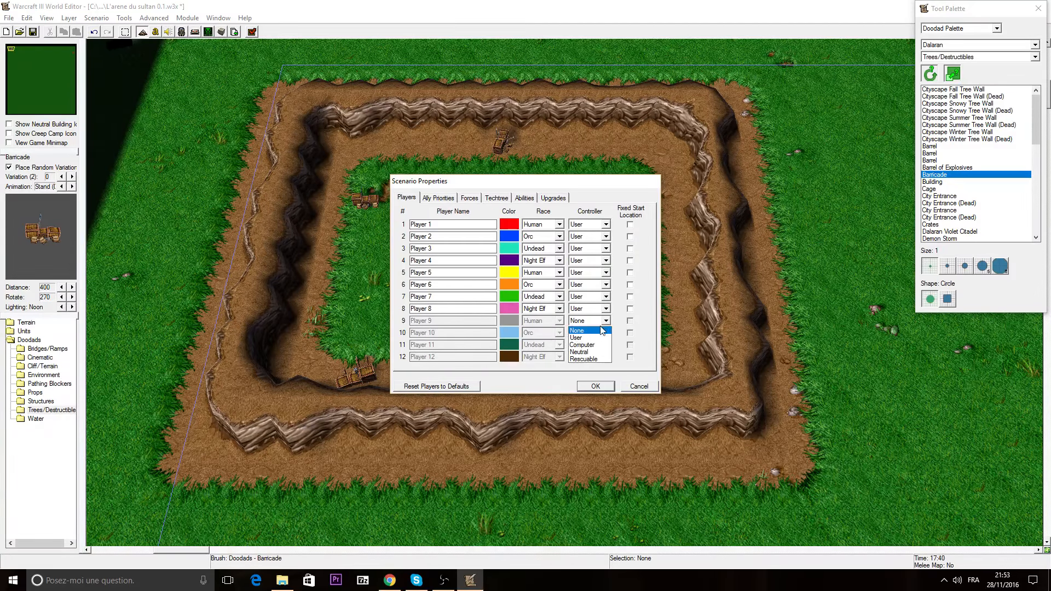
pyautogui.click(598, 337)
pyautogui.click(599, 333)
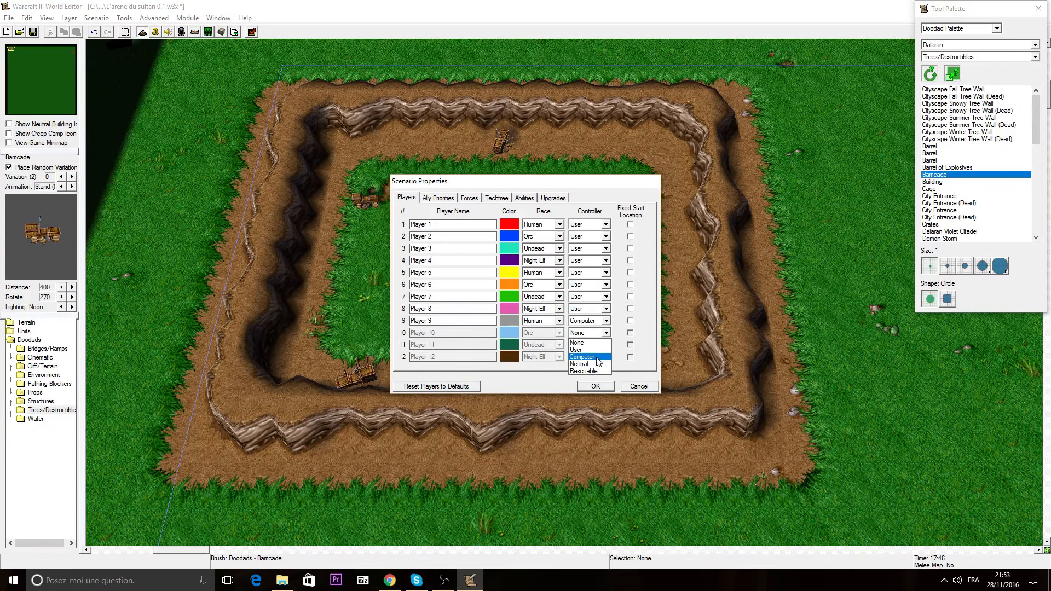
pyautogui.click(598, 357)
pyautogui.click(601, 345)
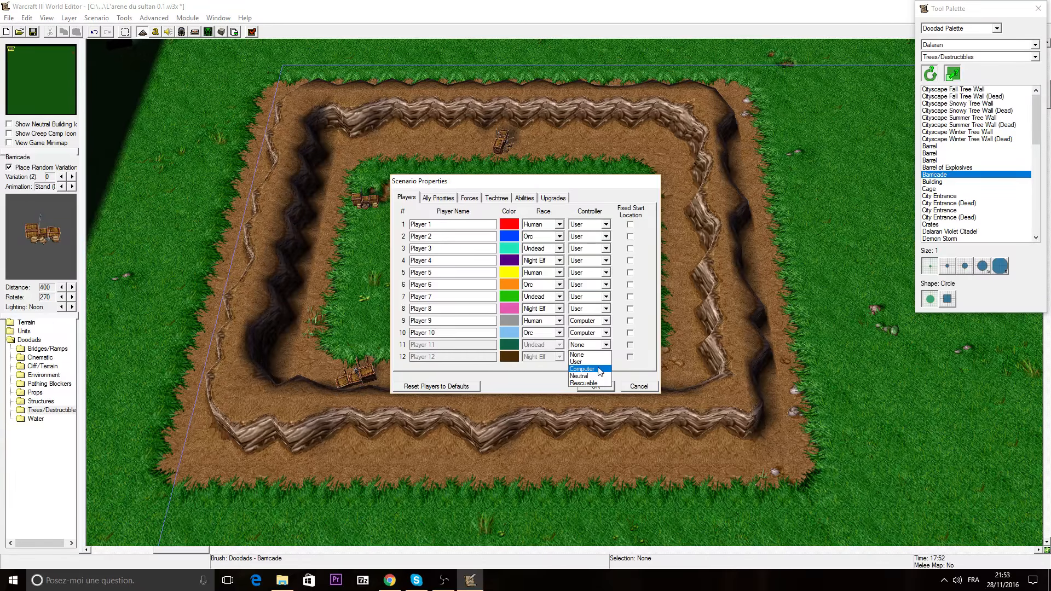
pyautogui.click(598, 369)
pyautogui.click(599, 357)
pyautogui.click(599, 381)
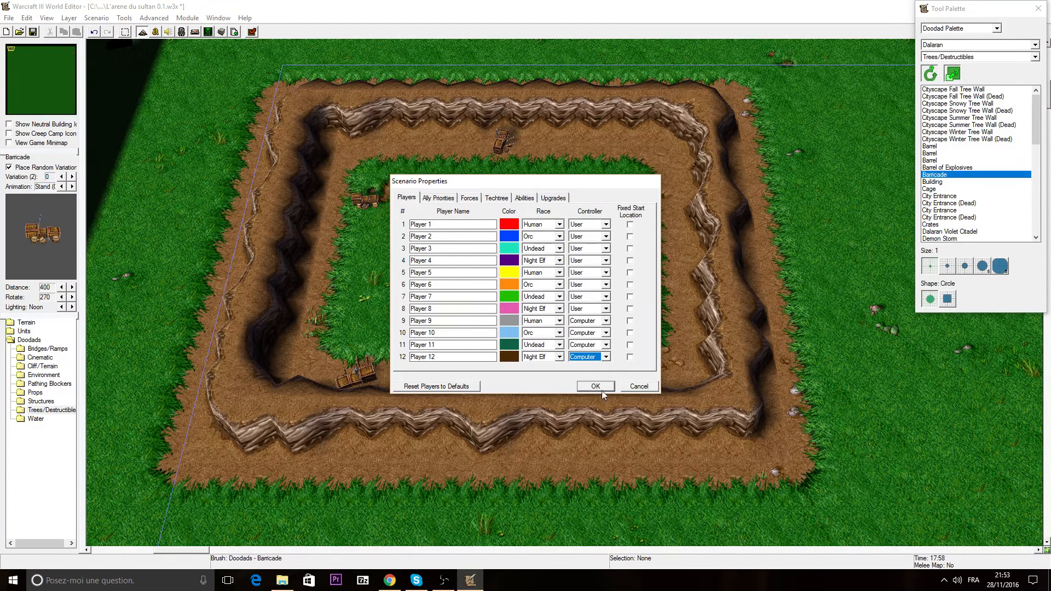
# Open the scenario's force settings with all twelve players defined
pyautogui.click(439, 198)
pyautogui.click(469, 198)
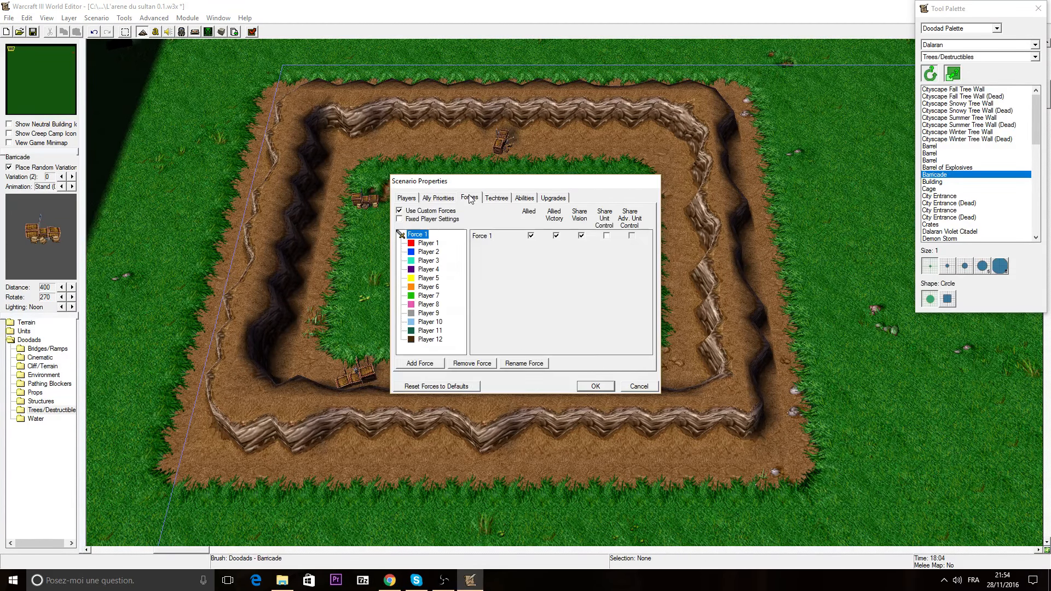
# Add a second force to the scenario and move Players 9, 10, 11 and 12 into it
pyautogui.click(423, 365)
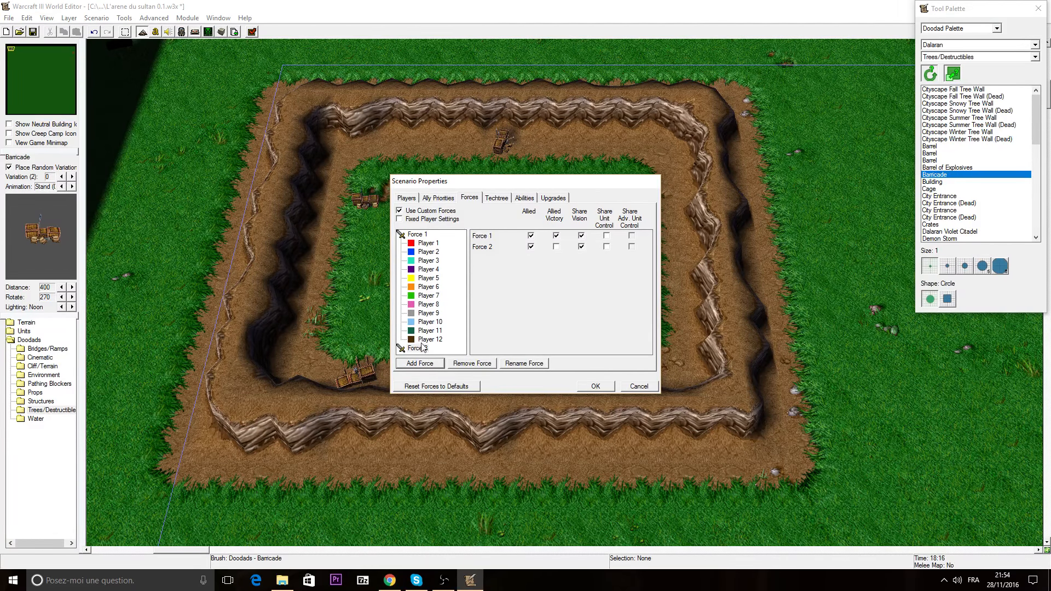
pyautogui.click(429, 314)
pyautogui.moveTo(427, 318); pyautogui.dragTo(417, 349)
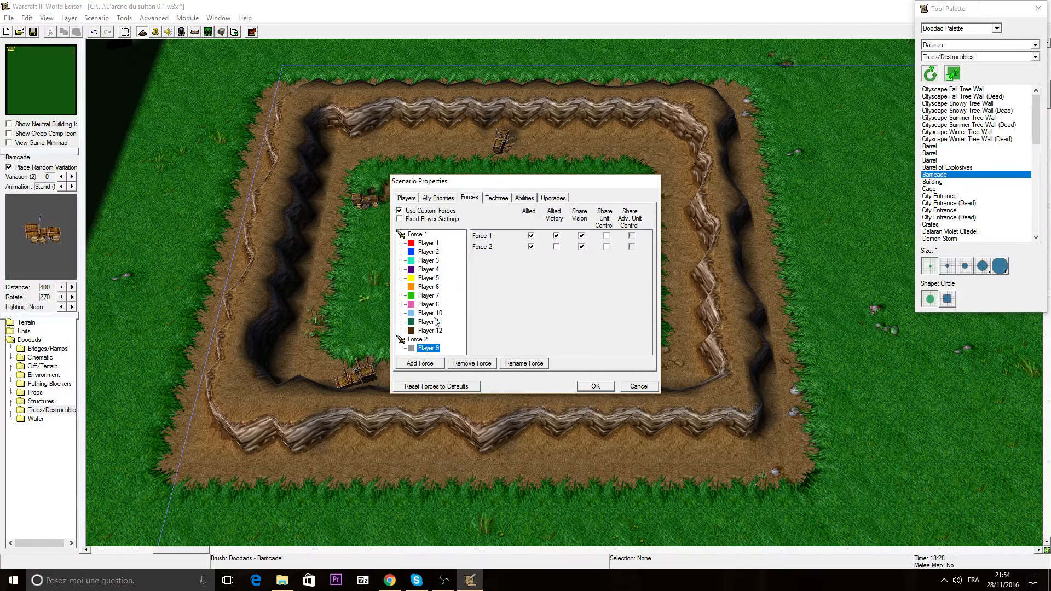
pyautogui.moveTo(430, 313)
pyautogui.mouseDown()
pyautogui.moveTo(419, 342)
pyautogui.moveTo(418, 323)
pyautogui.mouseUp()
pyautogui.click(420, 333)
# Add Forces 3, 4 and 5, and move Players 10, 11 and 12 into Force 4
pyautogui.click(438, 364)
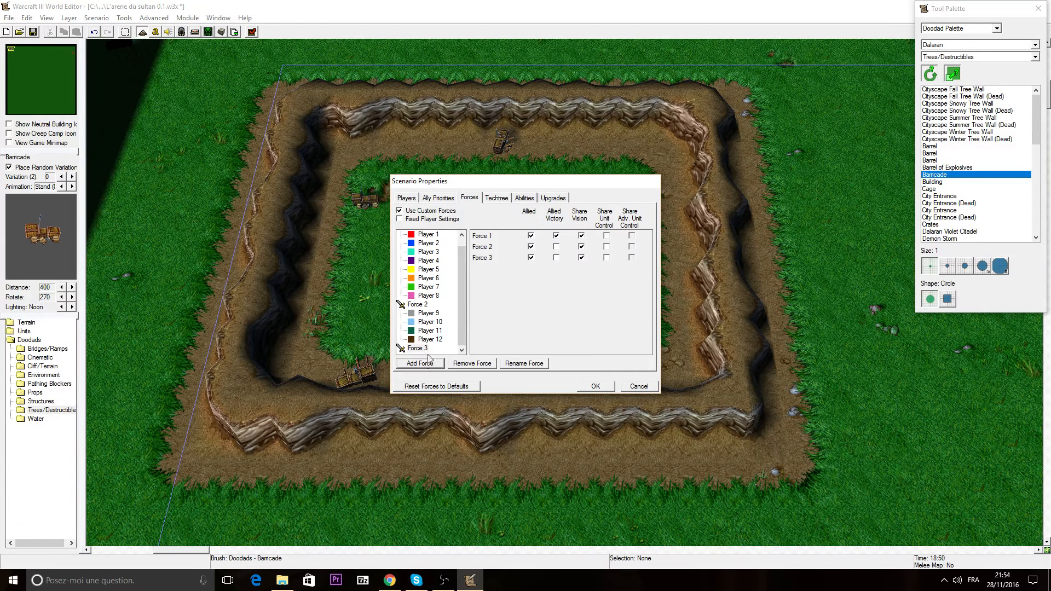
pyautogui.moveTo(424, 342); pyautogui.dragTo(424, 332)
pyautogui.click(429, 314)
pyautogui.click(426, 364)
pyautogui.moveTo(426, 339); pyautogui.dragTo(429, 345)
pyautogui.click(436, 364)
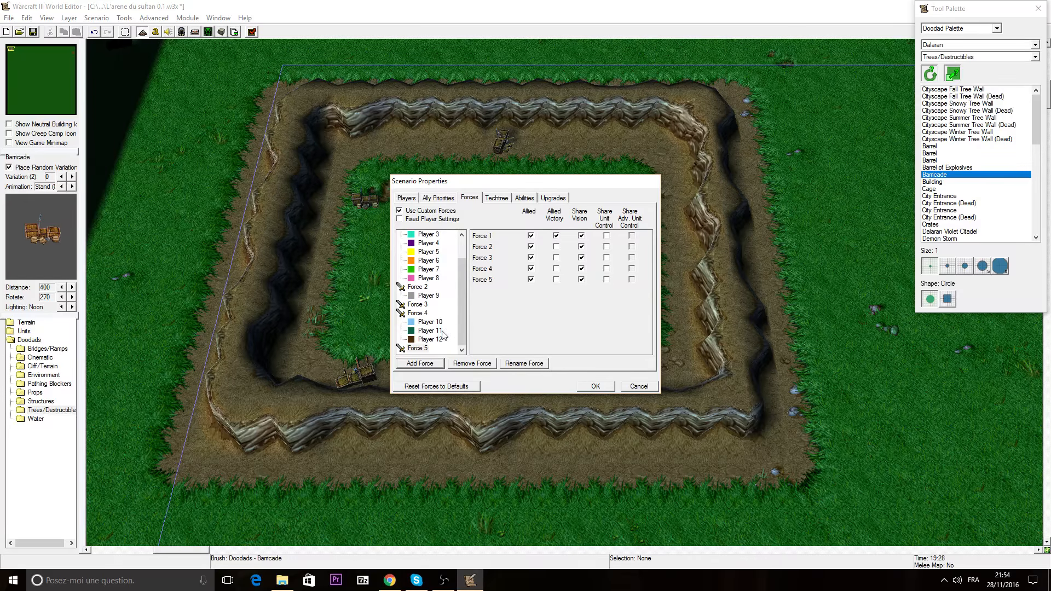
# Move Player 12 to Force 5 and Player 11 to Force 3, and apply the force settings
pyautogui.click(427, 348)
pyautogui.moveTo(429, 340); pyautogui.dragTo(420, 305)
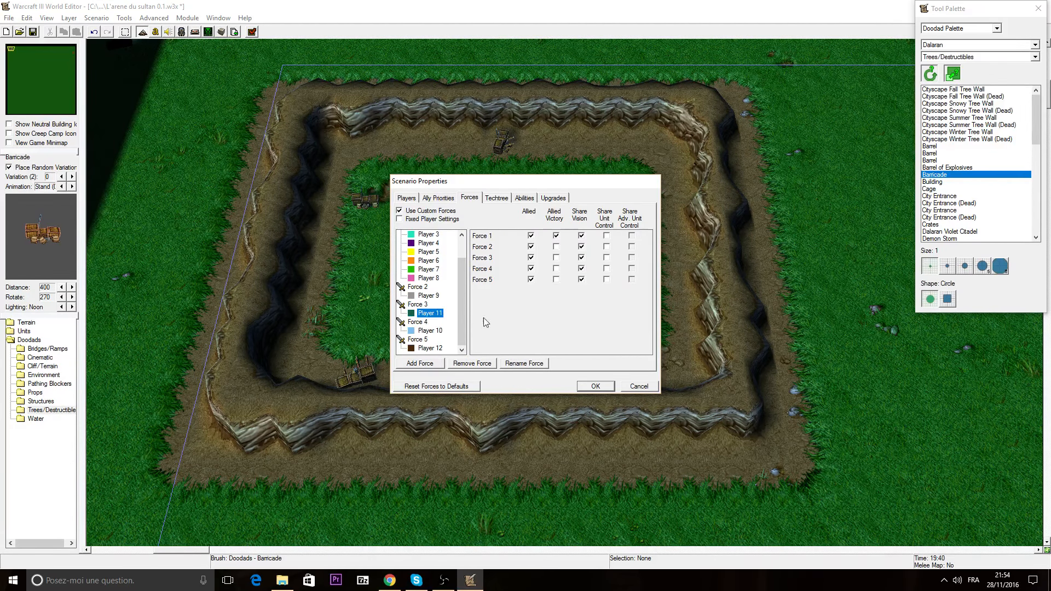
pyautogui.click(592, 387)
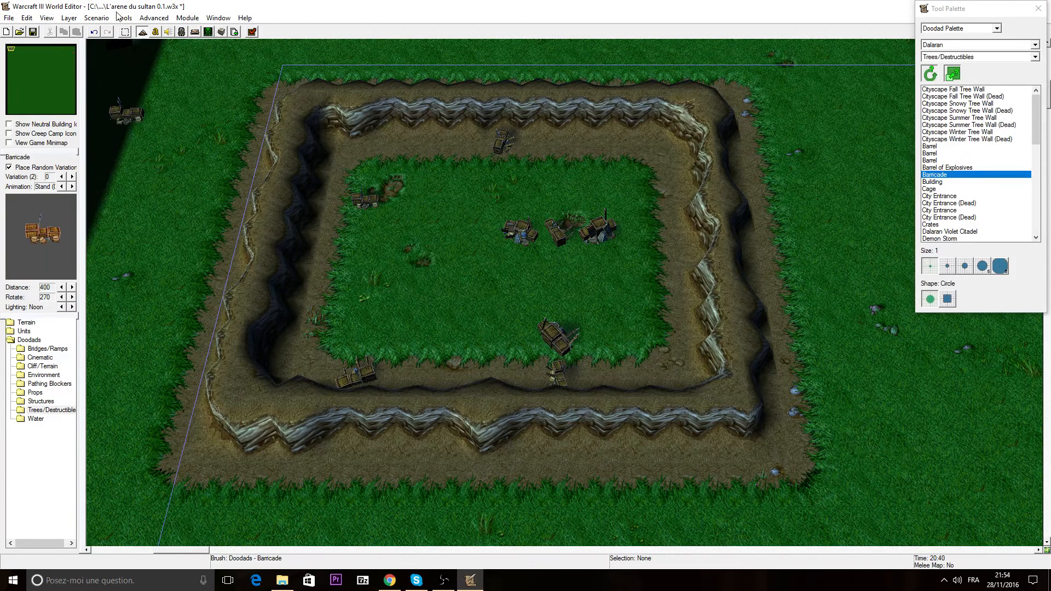
# Reopen the scenario's force settings, move Player 9 into Force 1 and remove the empty Force 2
pyautogui.click(131, 20)
pyautogui.moveTo(108, 22)
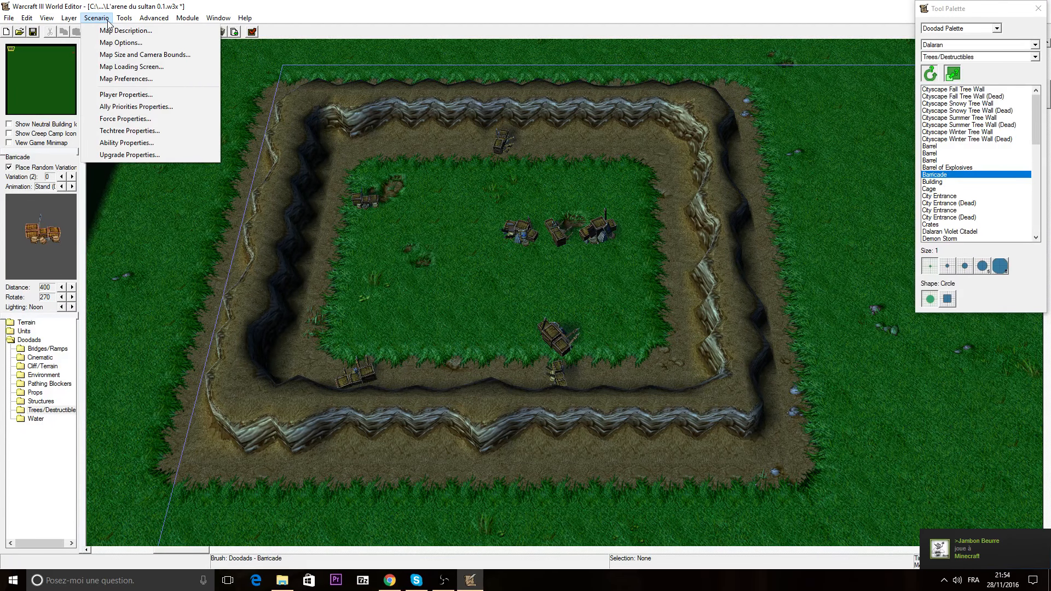
pyautogui.click(126, 95)
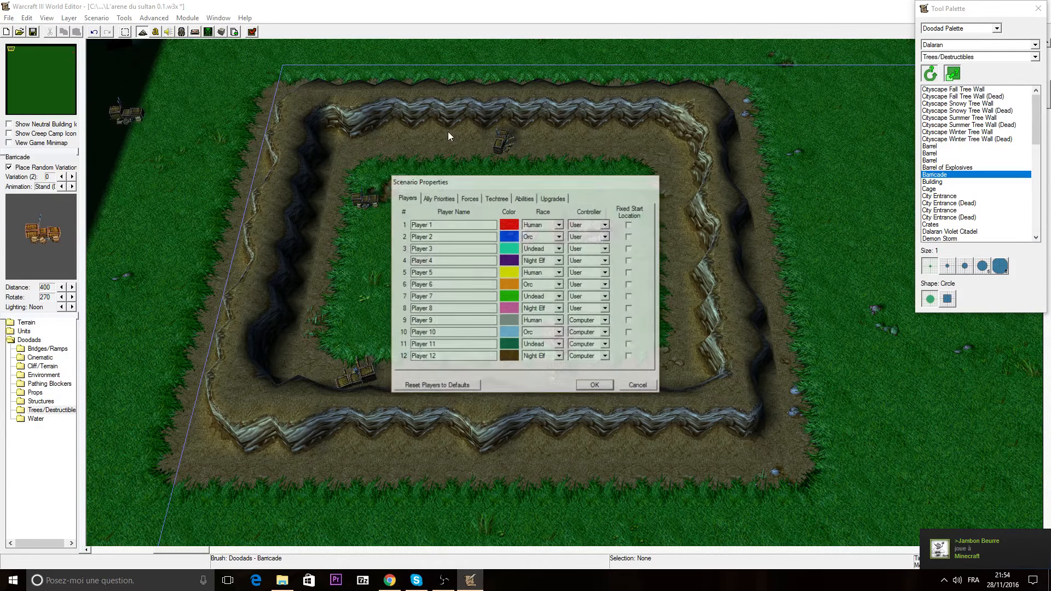
pyautogui.click(469, 198)
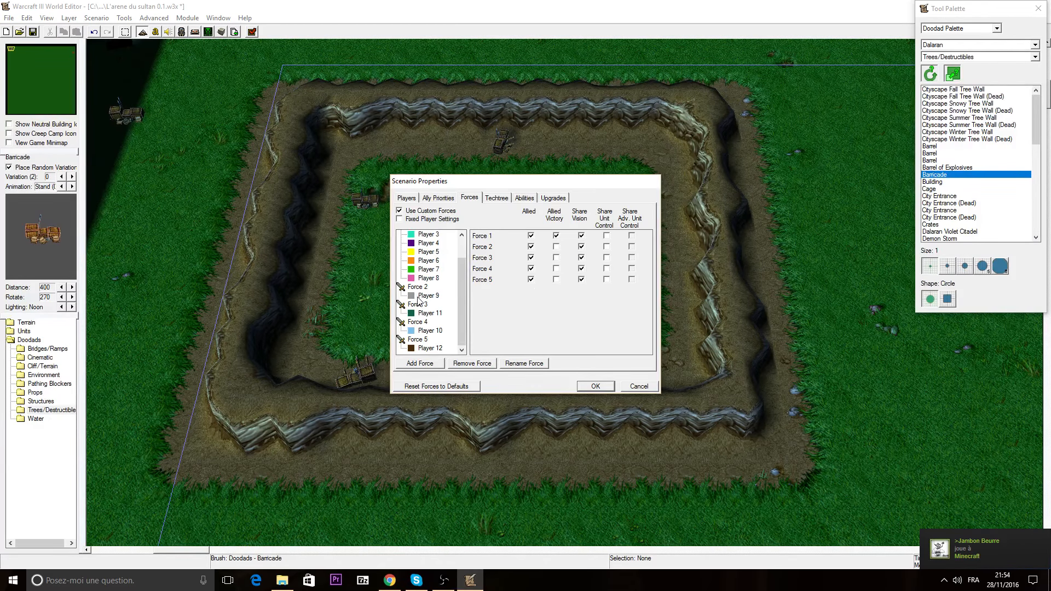
pyautogui.moveTo(427, 295); pyautogui.dragTo(425, 278)
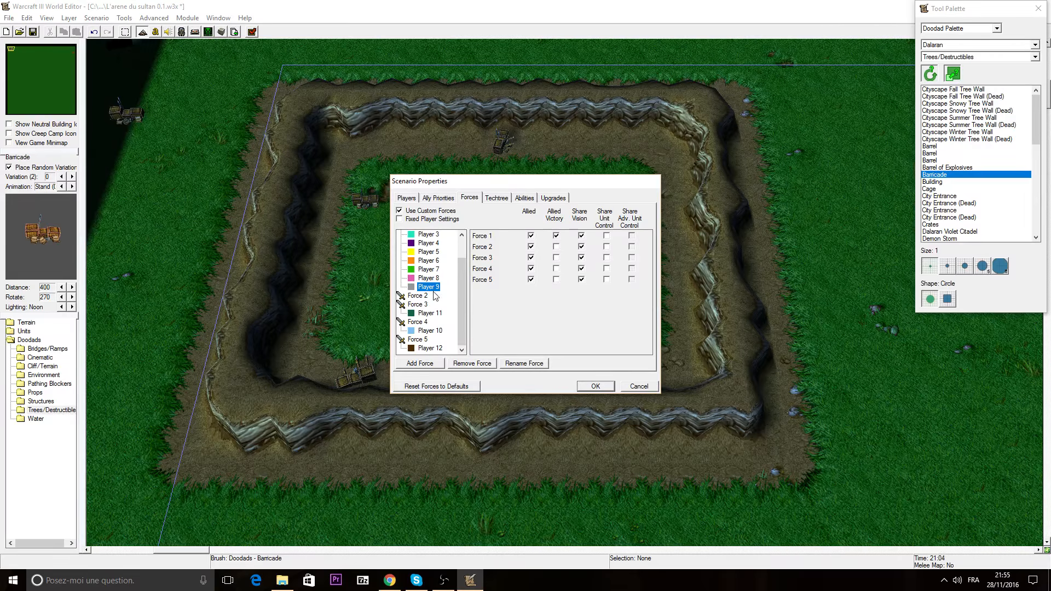
pyautogui.scroll(1, 428, 300)
pyautogui.click(419, 322)
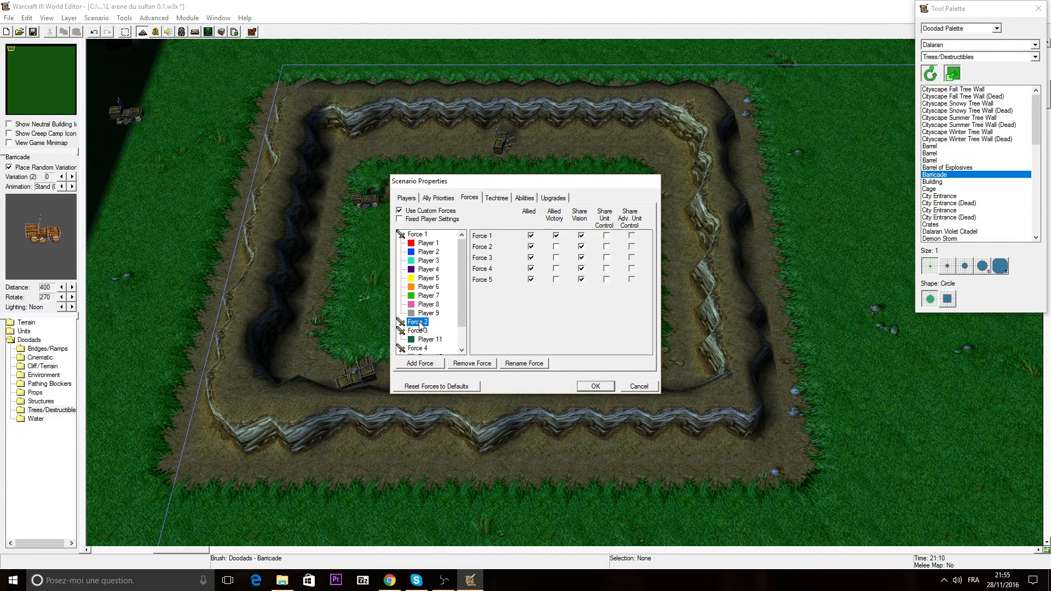
pyautogui.click(463, 363)
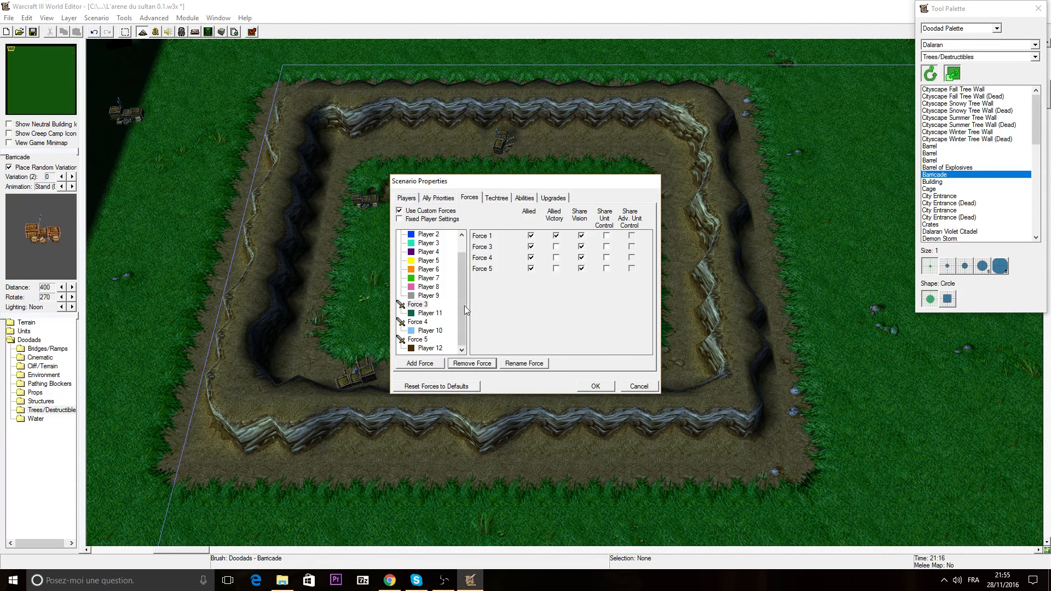
# Apply the force settings and save the map with automatically generated player starting locations
pyautogui.scroll(1, 460, 305)
pyautogui.click(594, 385)
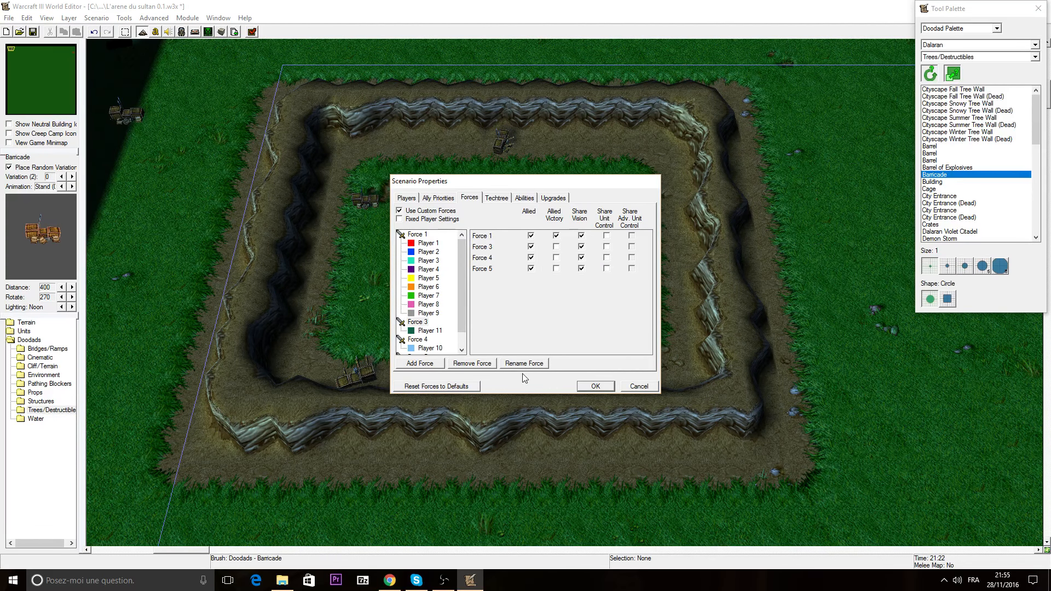
pyautogui.click(596, 386)
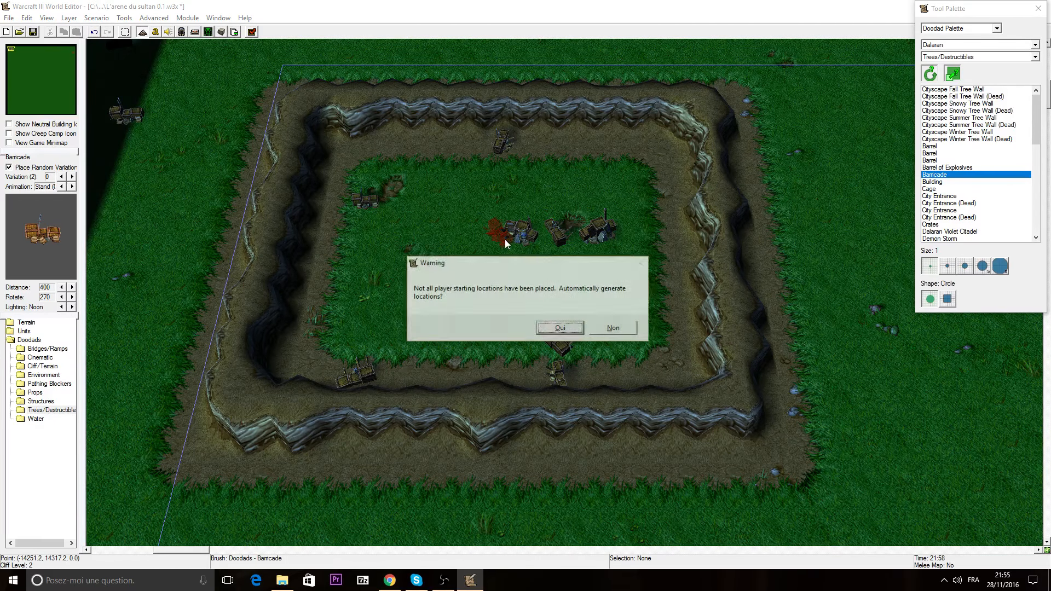
pyautogui.click(560, 328)
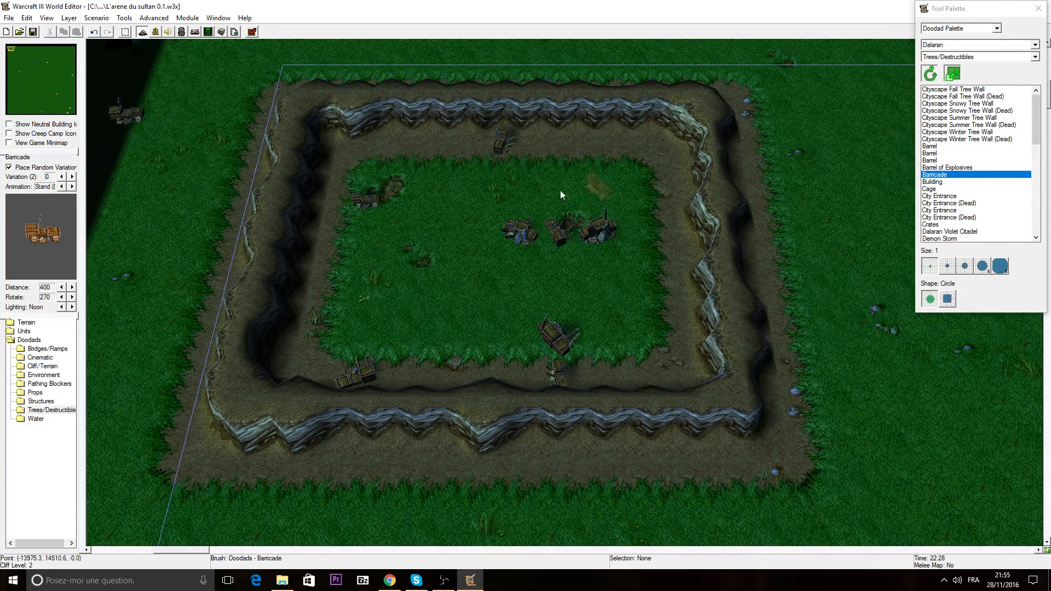
# Delete the stray barricade outside the arena's upper-left corner and save the map
pyautogui.press('Escape')
pyautogui.moveTo(94, 93); pyautogui.dragTo(259, 176)
pyautogui.press('Delete')
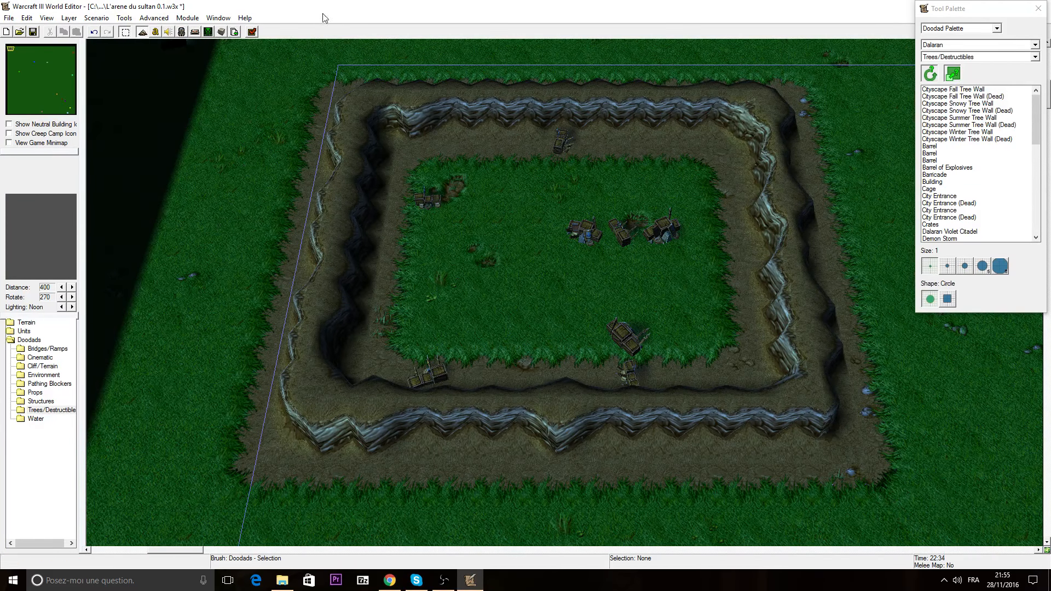
pyautogui.hotkey('ctrl', 's')
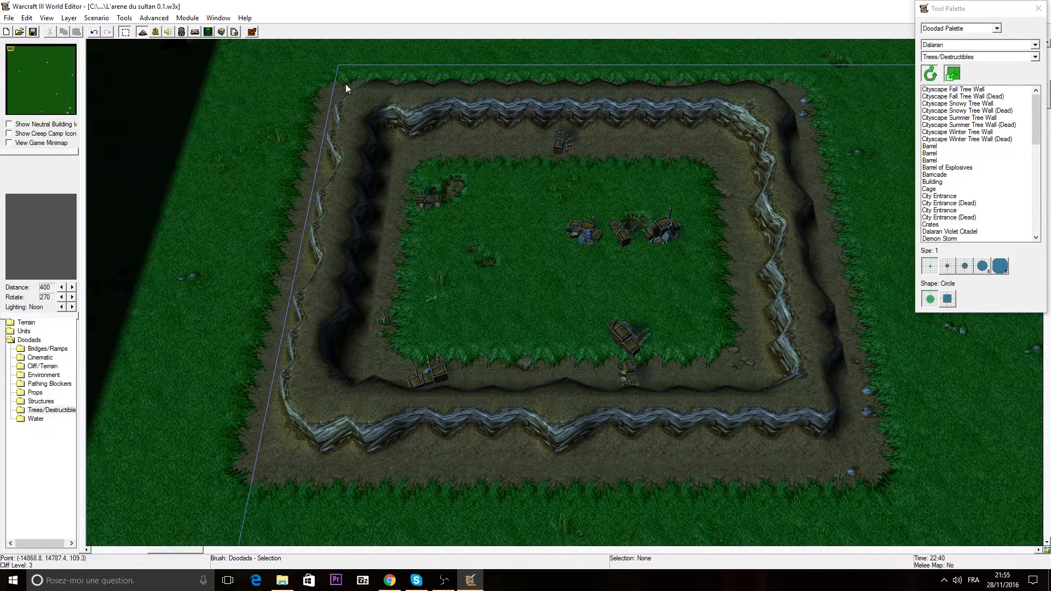
# Open the Object Editor
pyautogui.click(154, 18)
pyautogui.moveTo(205, 22)
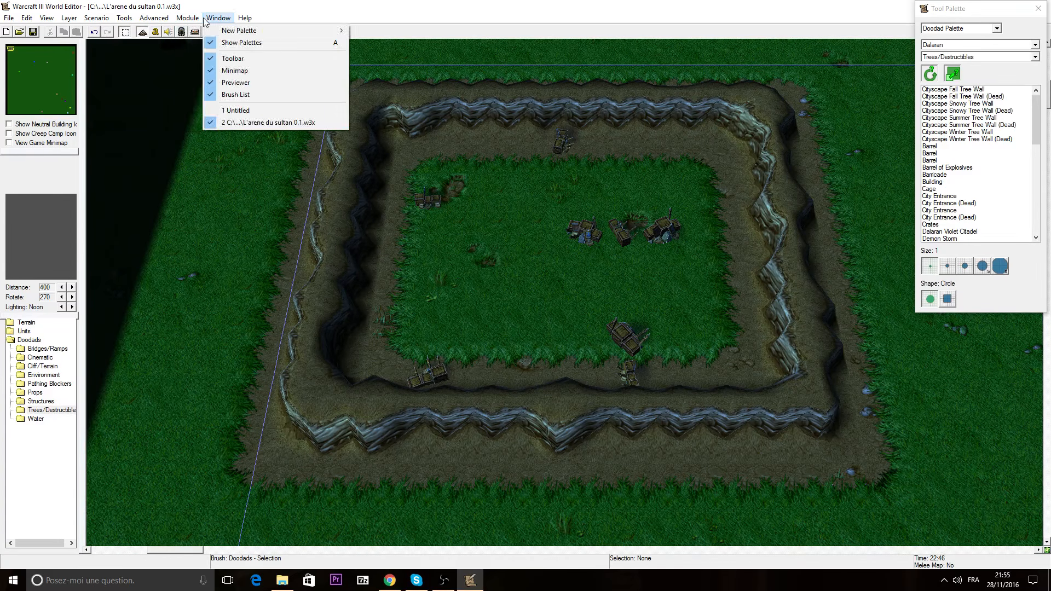
pyautogui.click(224, 7)
pyautogui.click(182, 32)
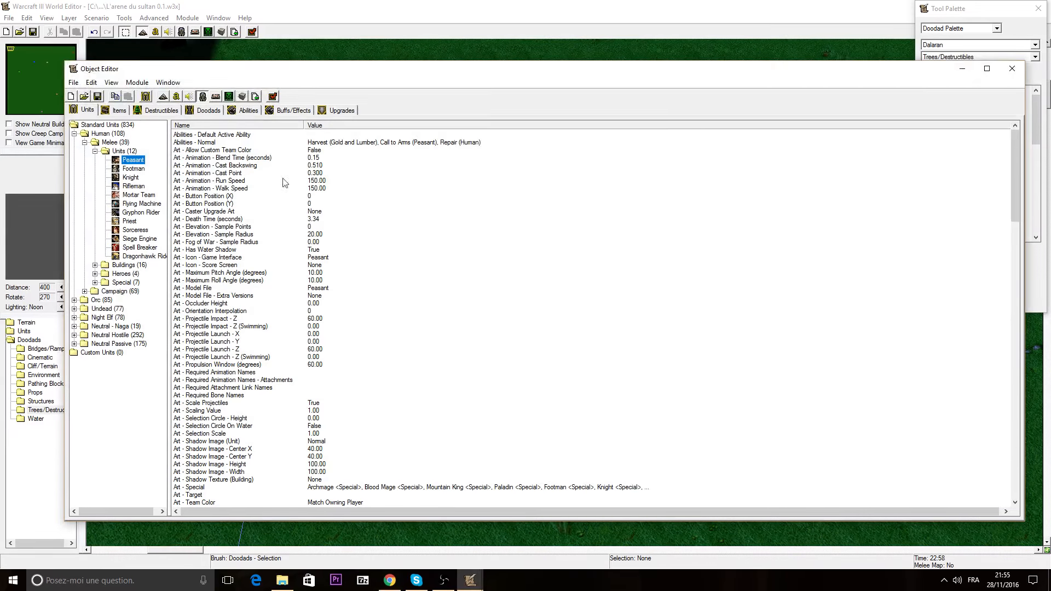
# Create a custom unit named "Esclave d'arene" based on the Human melee hero Paladin, and return to the Object Editor
pyautogui.click(145, 97)
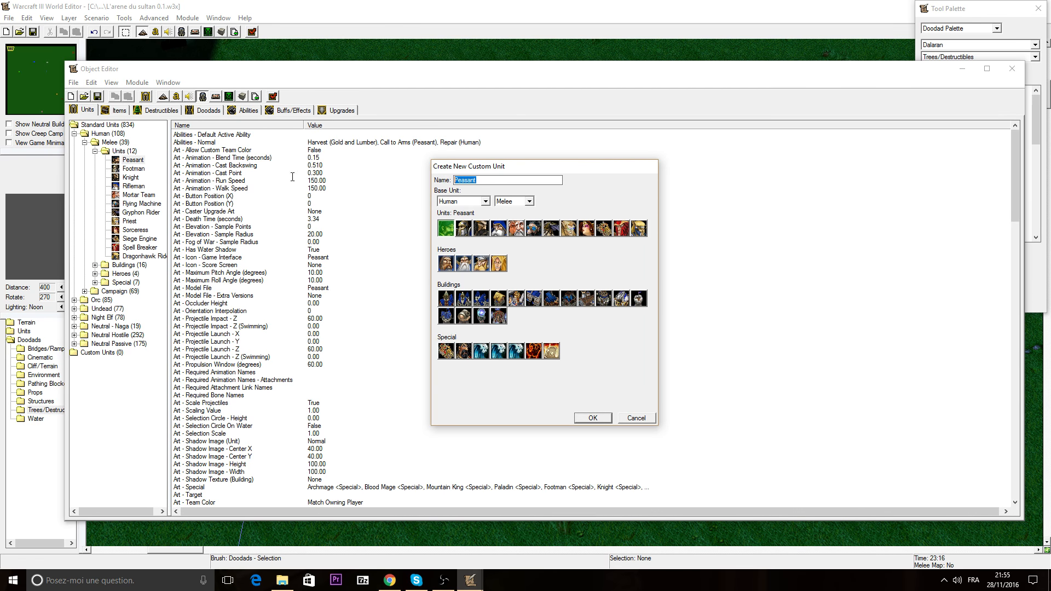
pyautogui.write("Esclave d'arene")
pyautogui.click(448, 266)
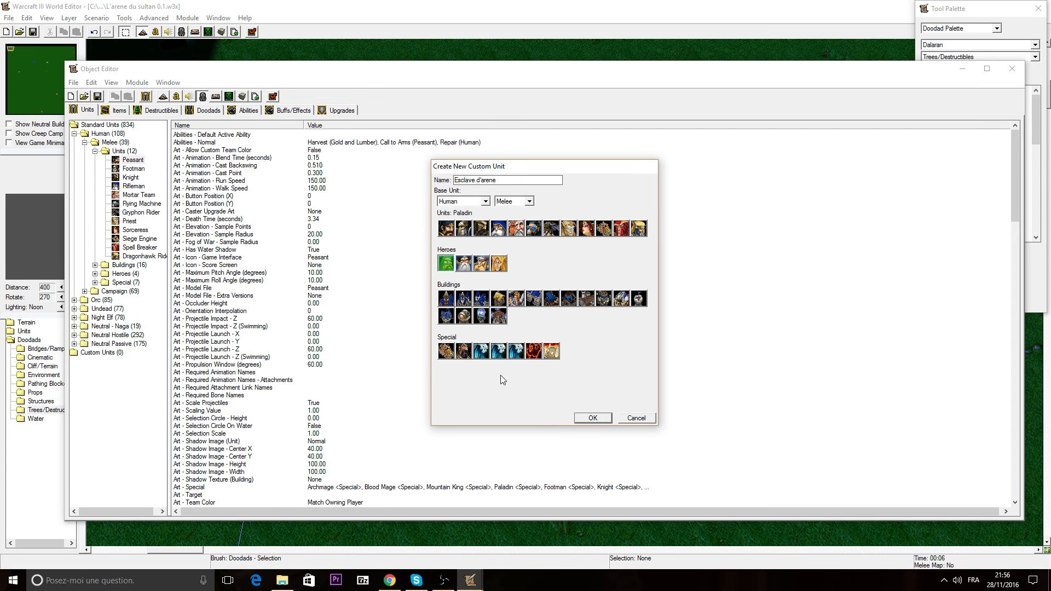
pyautogui.click(593, 418)
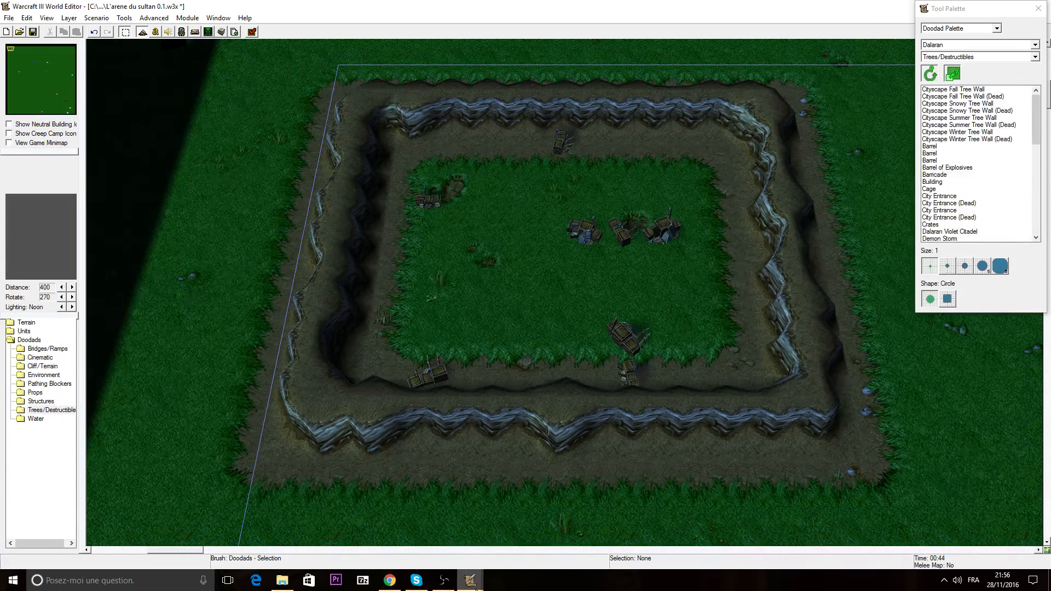
pyautogui.moveTo(474, 585)
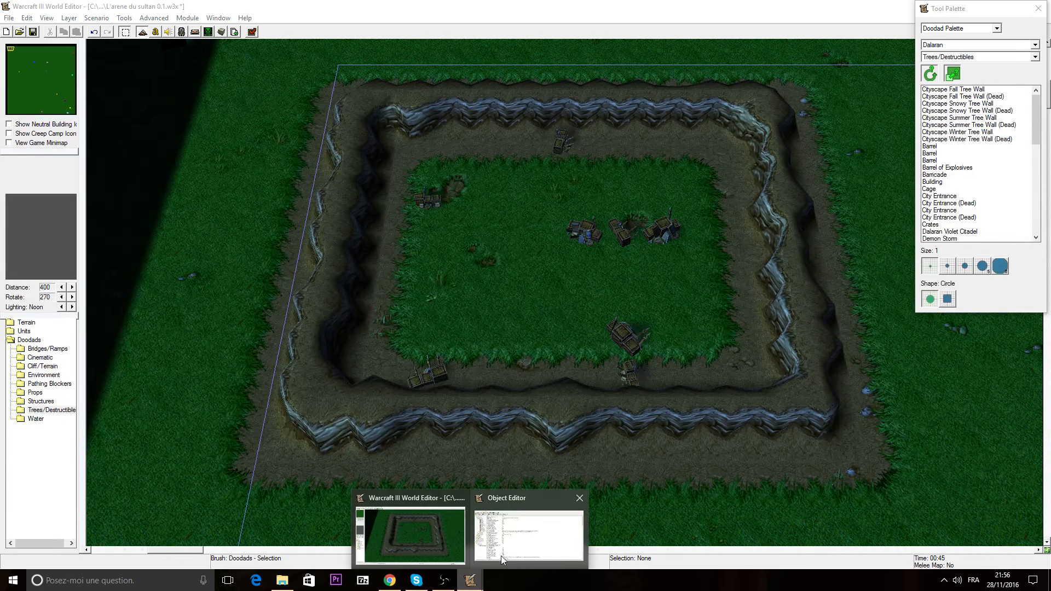
pyautogui.click(514, 547)
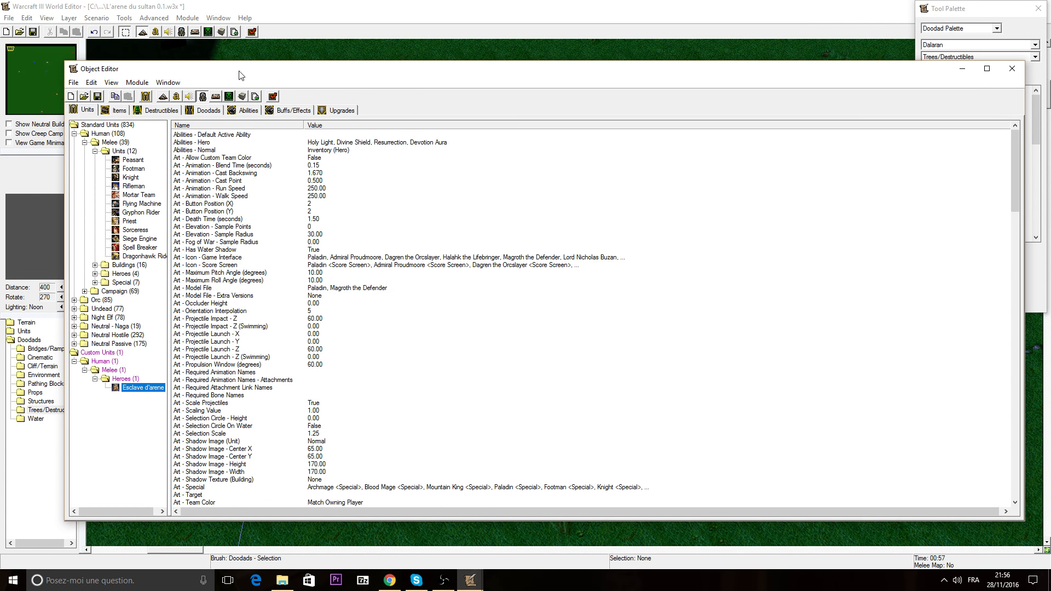
# Set the Game Interface icon of Esclave d'arene to the Peasant preset from the Units category
pyautogui.moveTo(231, 71); pyautogui.dragTo(344, 48)
pyautogui.click(472, 113)
pyautogui.click(473, 118)
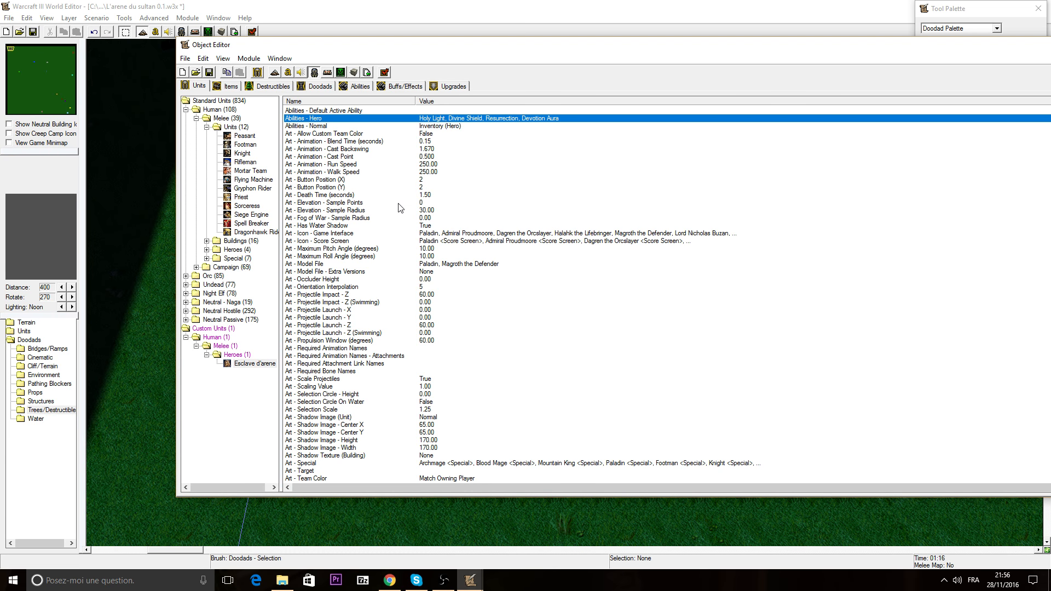
pyautogui.scroll(-1, 474, 239)
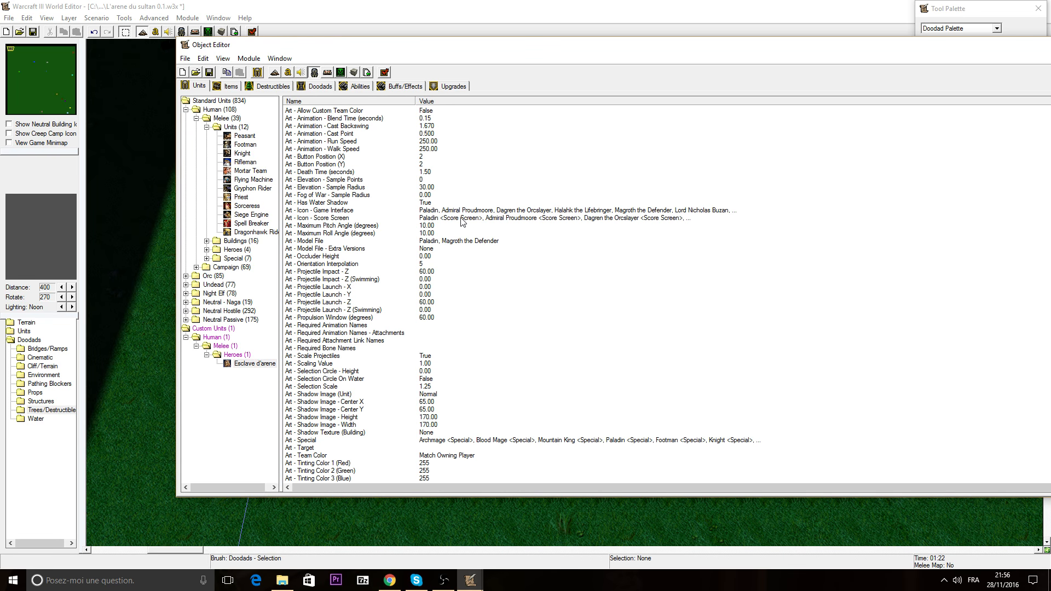
pyautogui.click(455, 213)
pyautogui.doubleClick(456, 214)
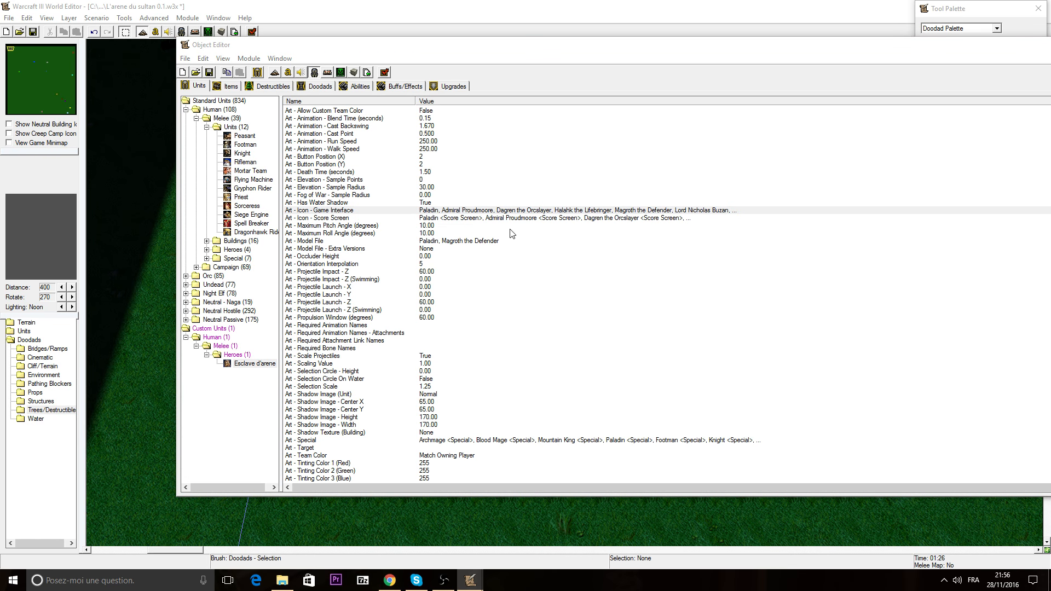
pyautogui.click(558, 262)
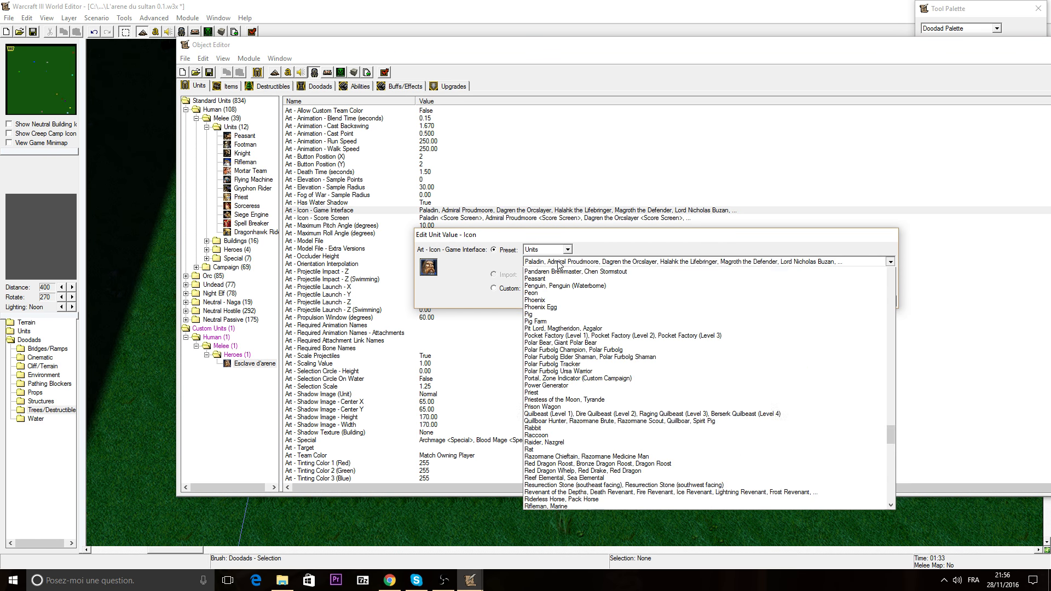
pyautogui.click(585, 292)
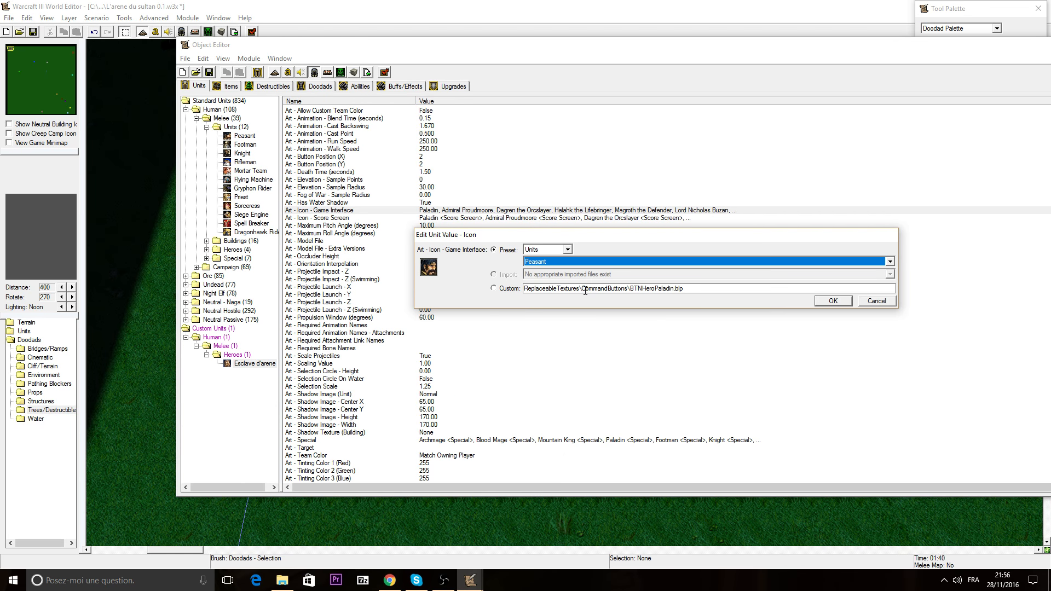
pyautogui.click(830, 304)
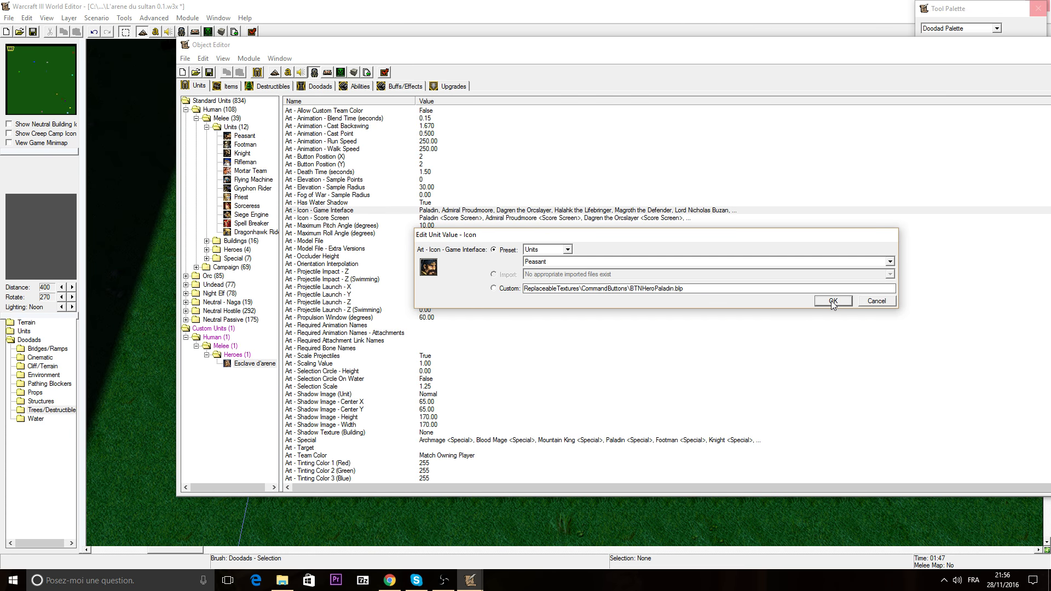
pyautogui.click(832, 301)
pyautogui.click(830, 302)
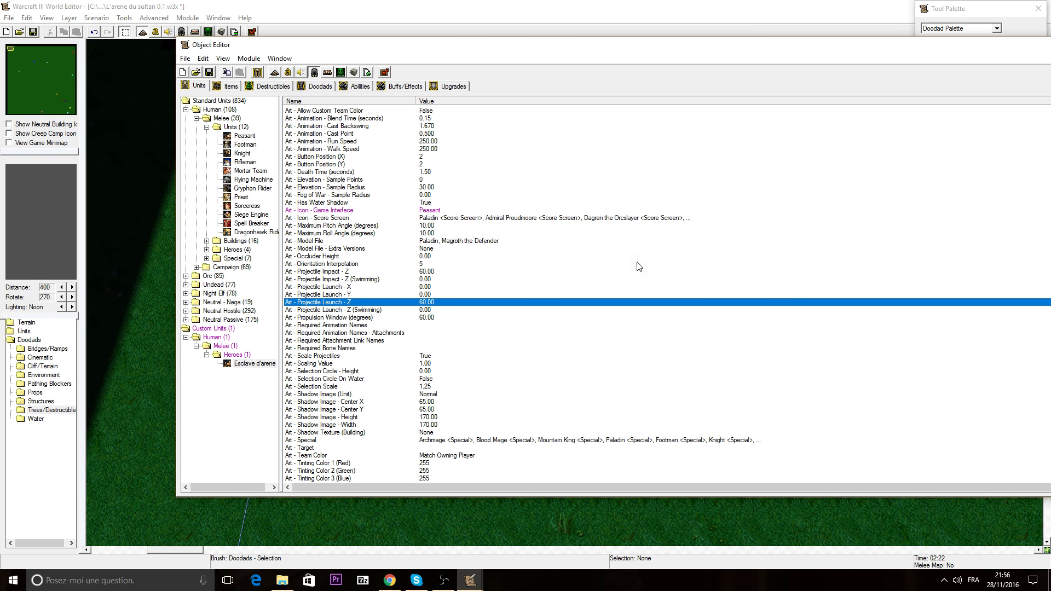
# Browse the Units - Special presets for the Score Screen icon of Esclave d'arene, keeping the Paladin preset
pyautogui.click(506, 219)
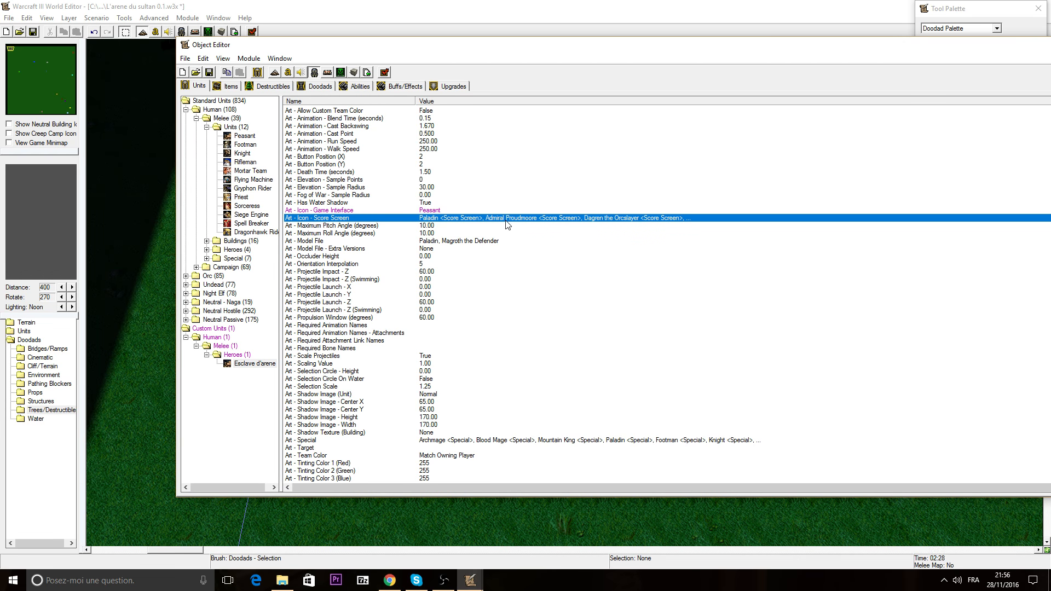
pyautogui.doubleClick(507, 219)
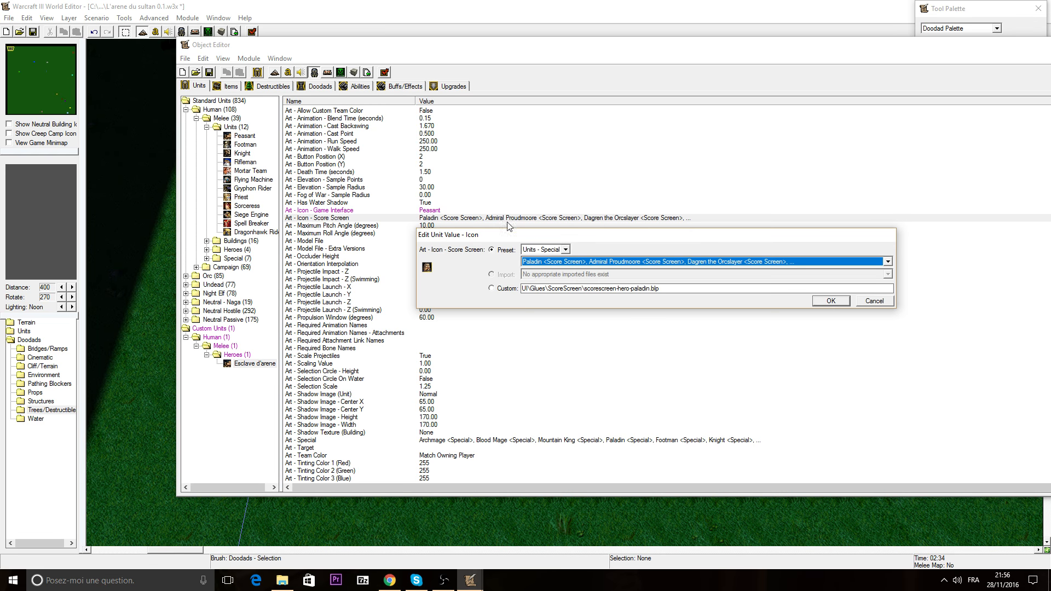
pyautogui.click(552, 263)
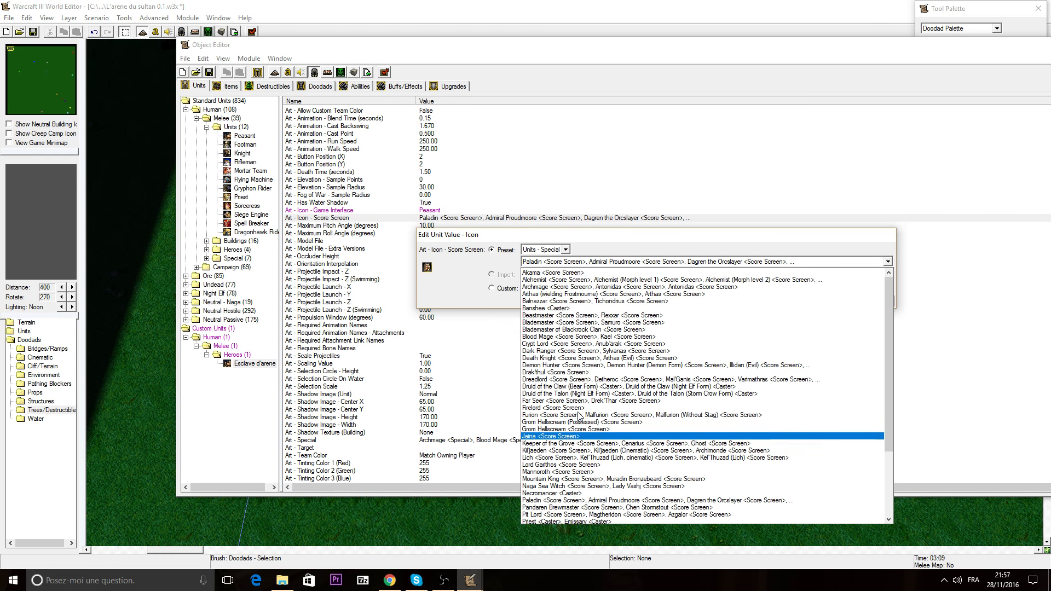
pyautogui.click(744, 229)
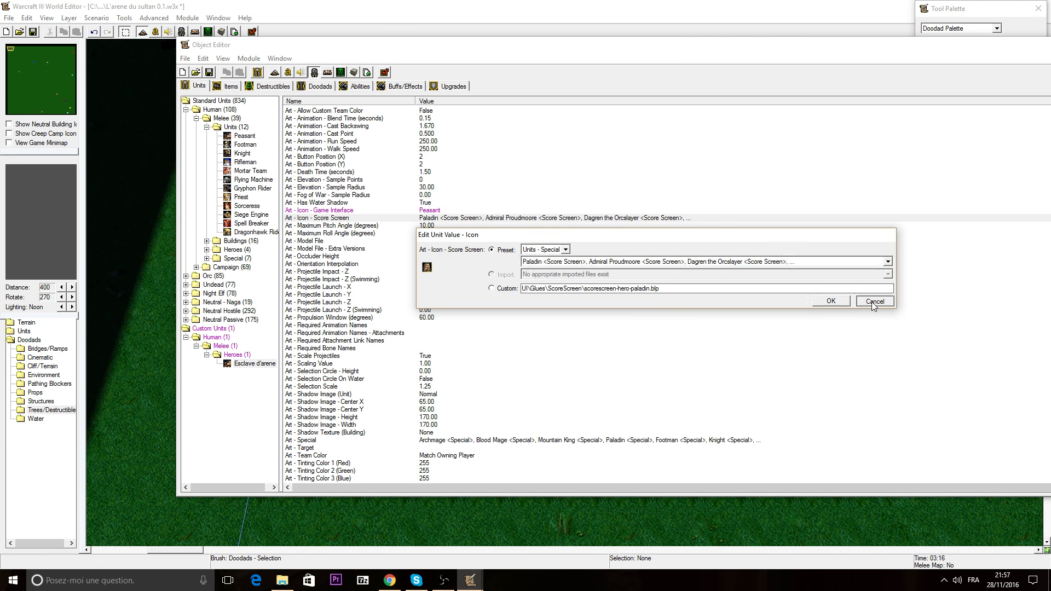
pyautogui.click(830, 301)
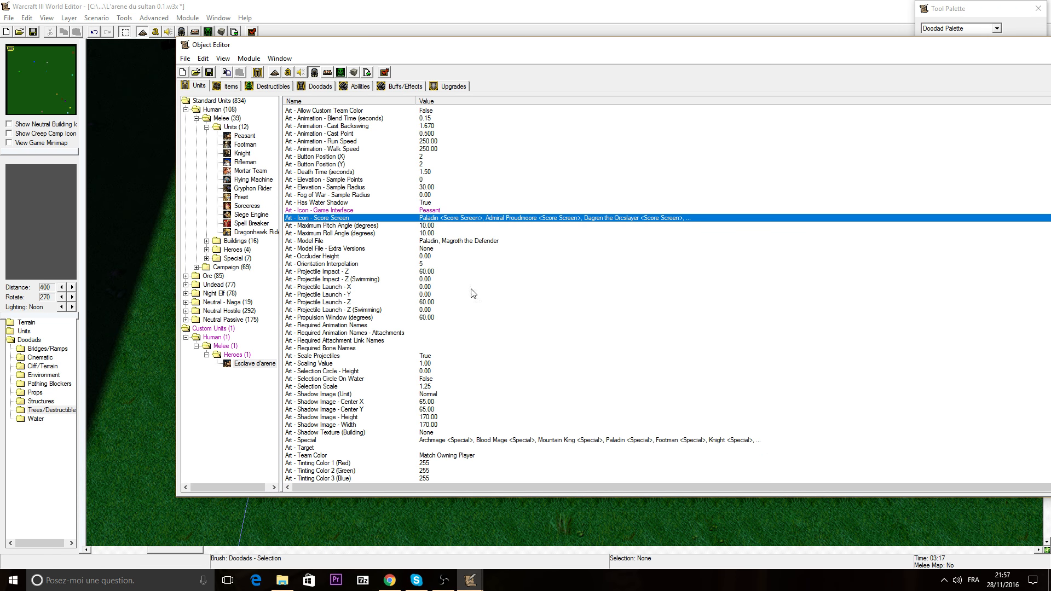
# Set the Art - Model File of Esclave d'arene to the Peasant preset from the Units category
pyautogui.click(470, 241)
pyautogui.doubleClick(470, 245)
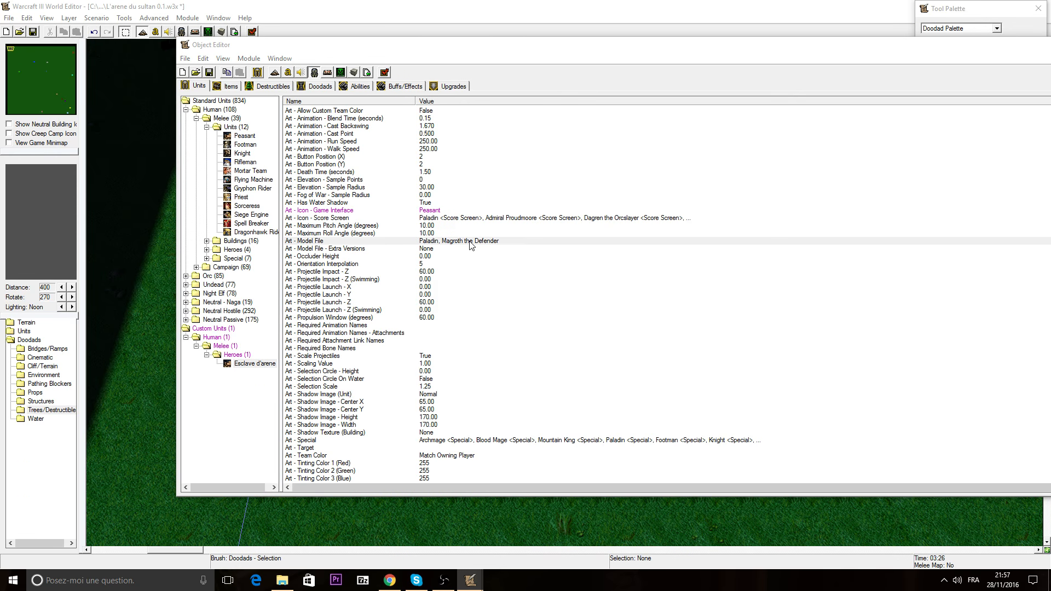
pyautogui.click(547, 265)
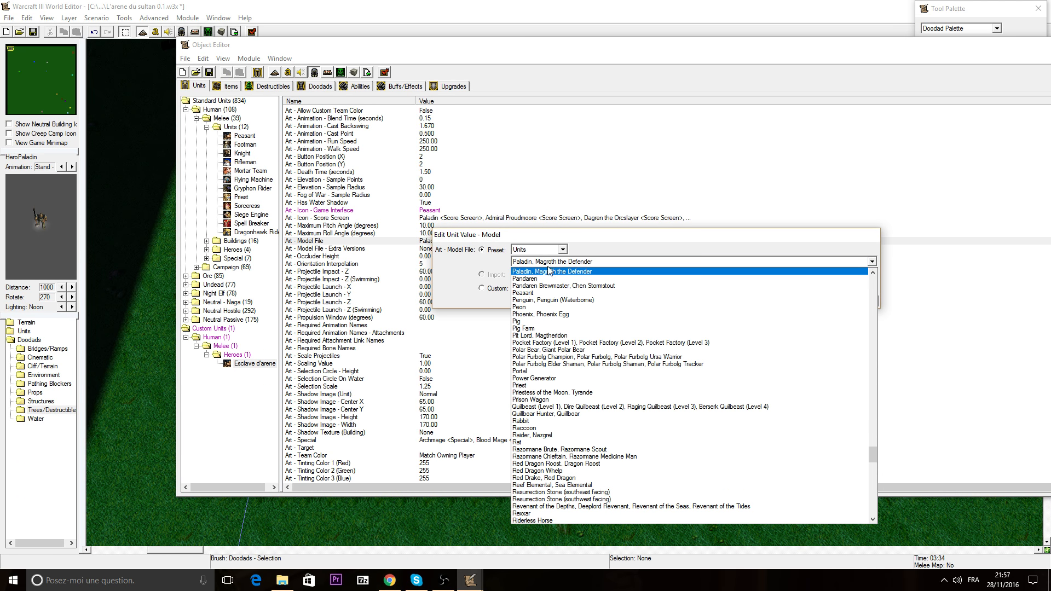
pyautogui.click(545, 295)
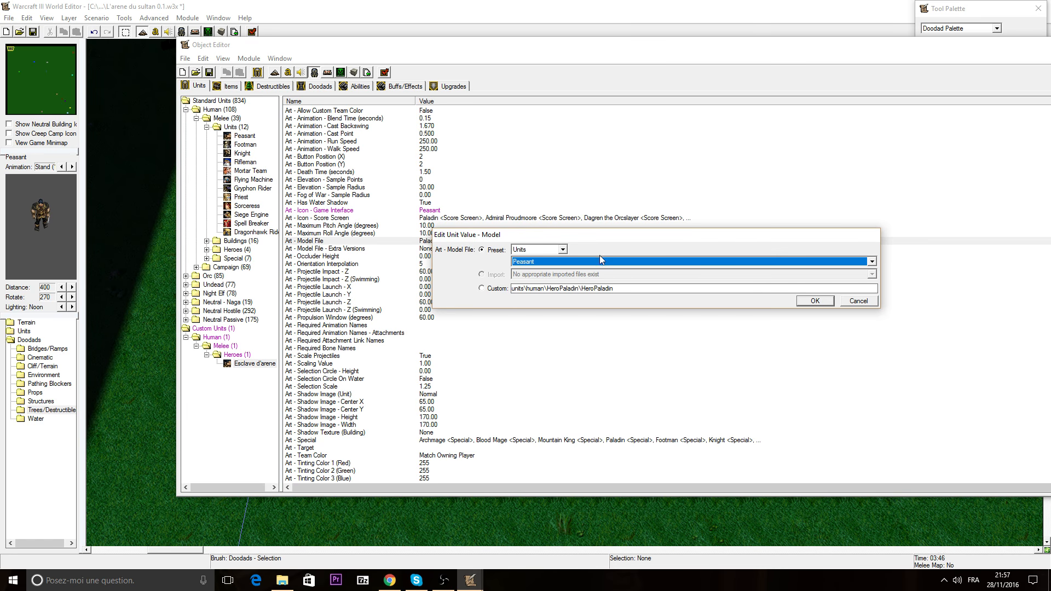
pyautogui.click(818, 302)
pyautogui.click(457, 257)
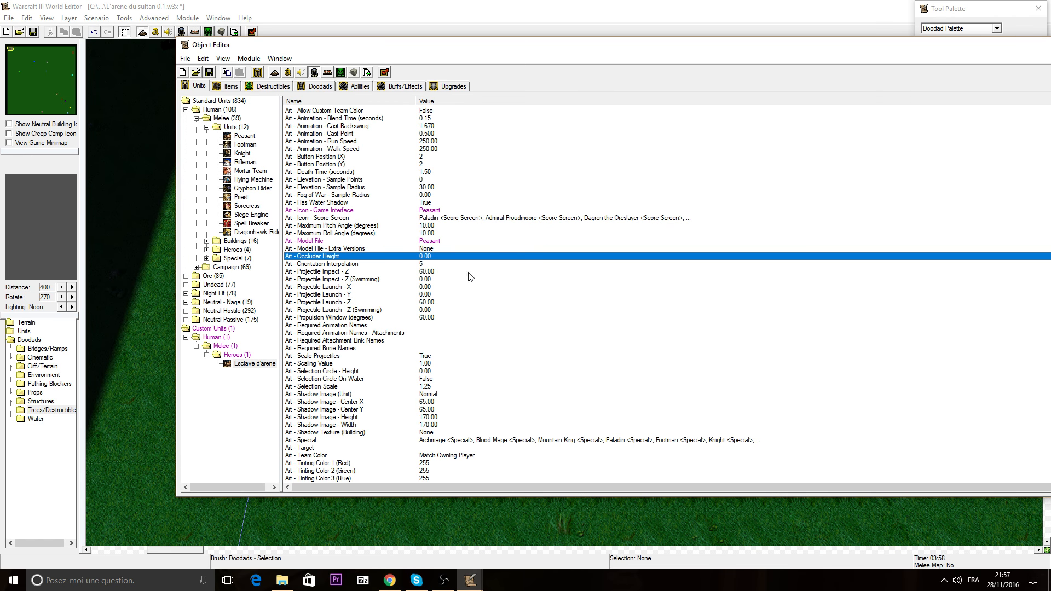
# Set the Combat - Attack 1 cooldown time of Esclave d'arene to 1.50, keeping the attack type as Hero
pyautogui.scroll(-2, 481, 282)
pyautogui.scroll(-7, 483, 284)
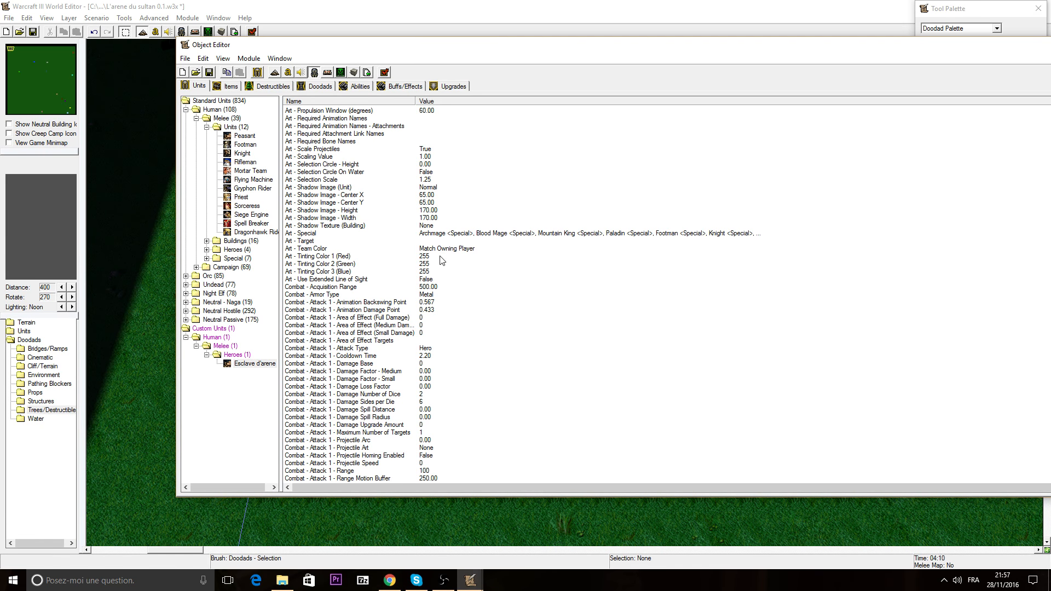
pyautogui.scroll(-1, 452, 283)
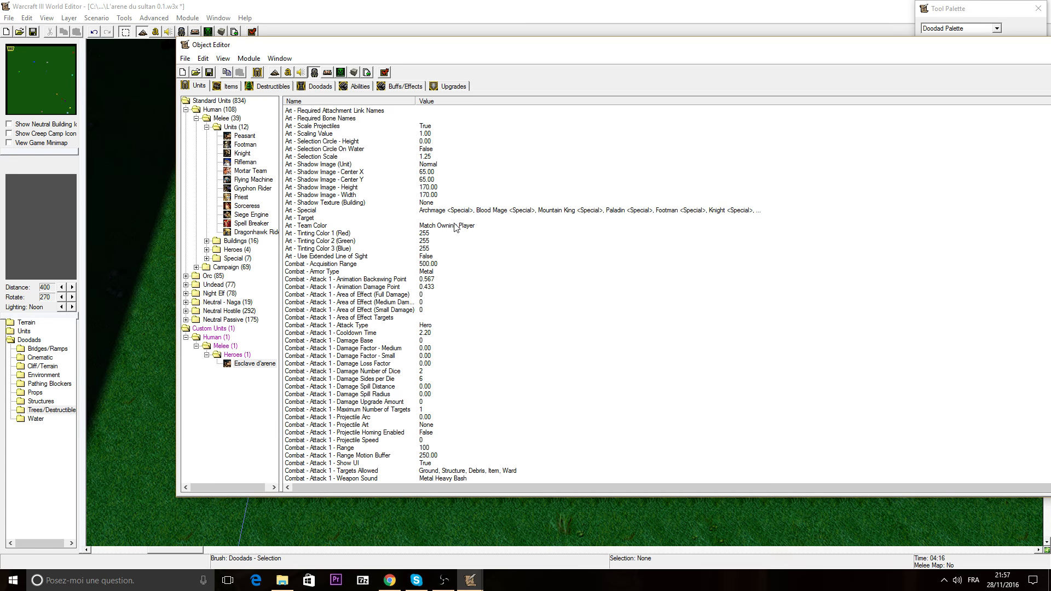
pyautogui.scroll(-2, 454, 230)
pyautogui.scroll(-3, 454, 232)
pyautogui.scroll(-1, 443, 241)
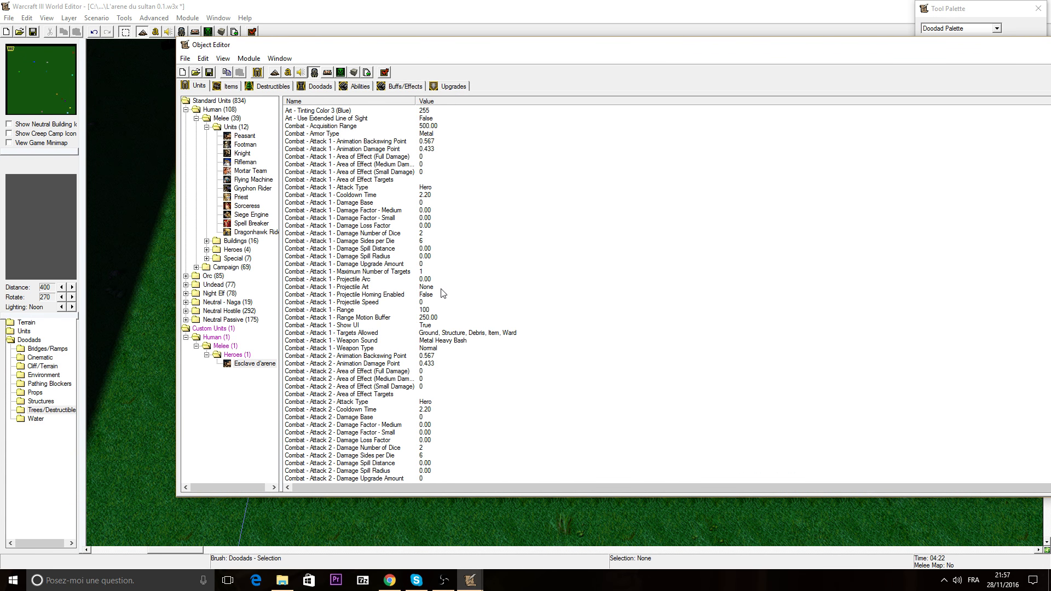
pyautogui.click(442, 234)
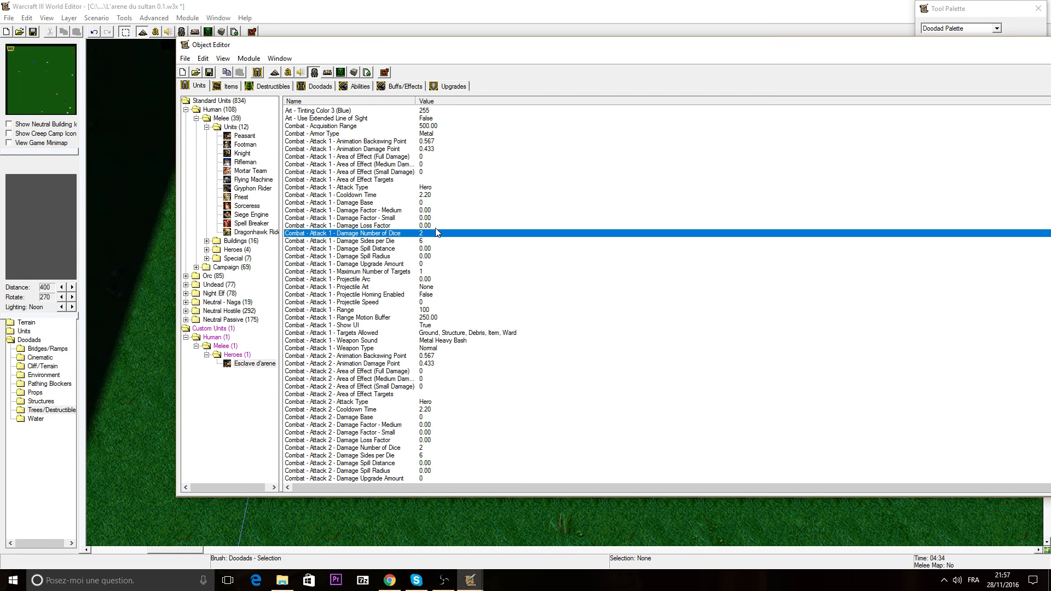
pyautogui.scroll(2, 436, 233)
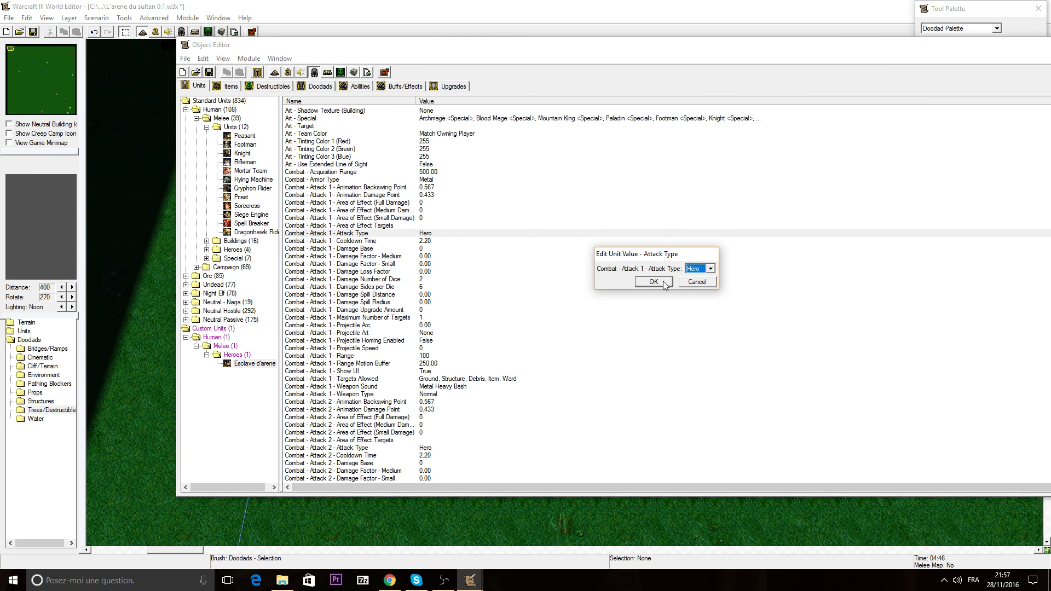
pyautogui.click(665, 285)
pyautogui.doubleClick(424, 241)
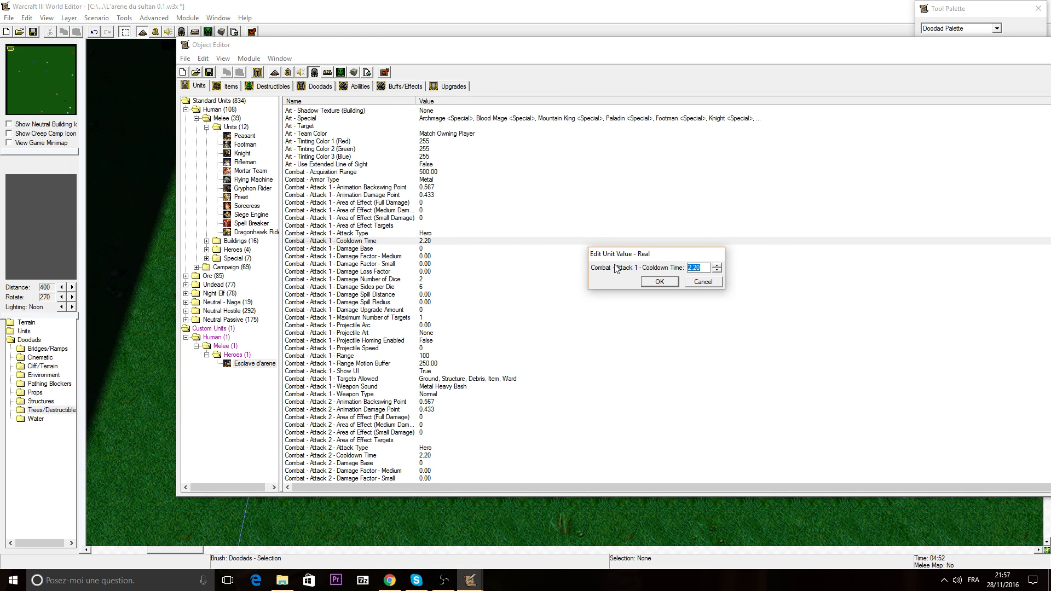
pyautogui.write('1.5')
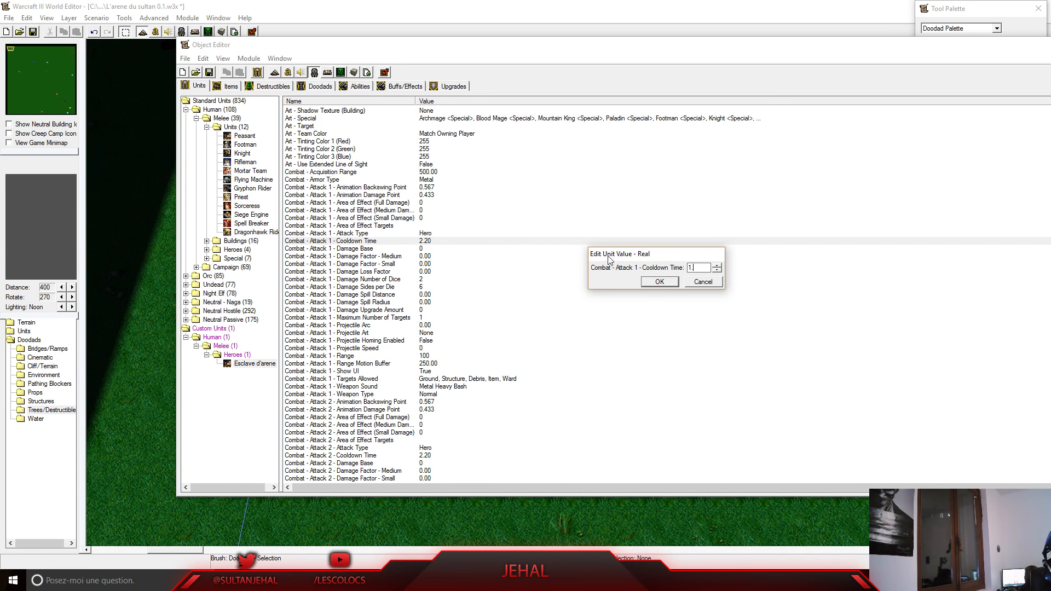
pyautogui.click(660, 282)
# Examine the Attack 1 damage base, dice and sides-per-die values of Esclave d'arene, as well as its Stats fields
pyautogui.click(420, 251)
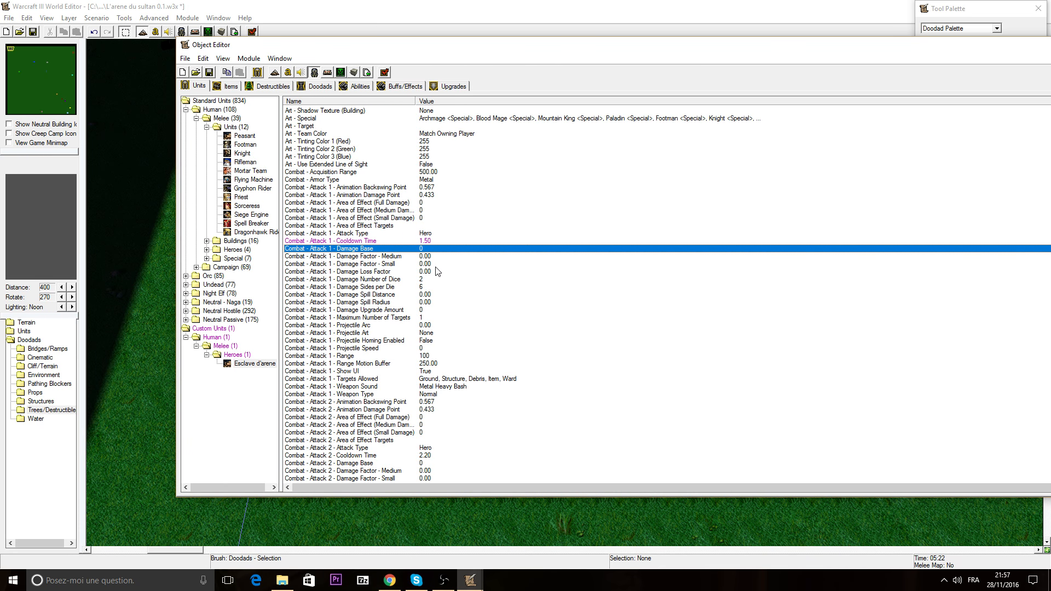
pyautogui.click(427, 281)
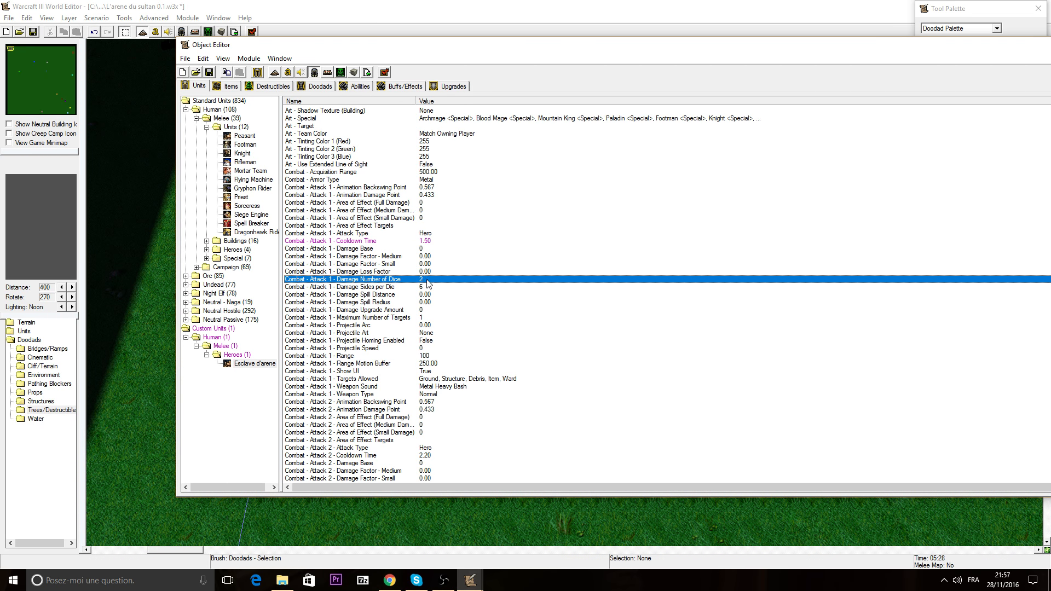
pyautogui.click(429, 288)
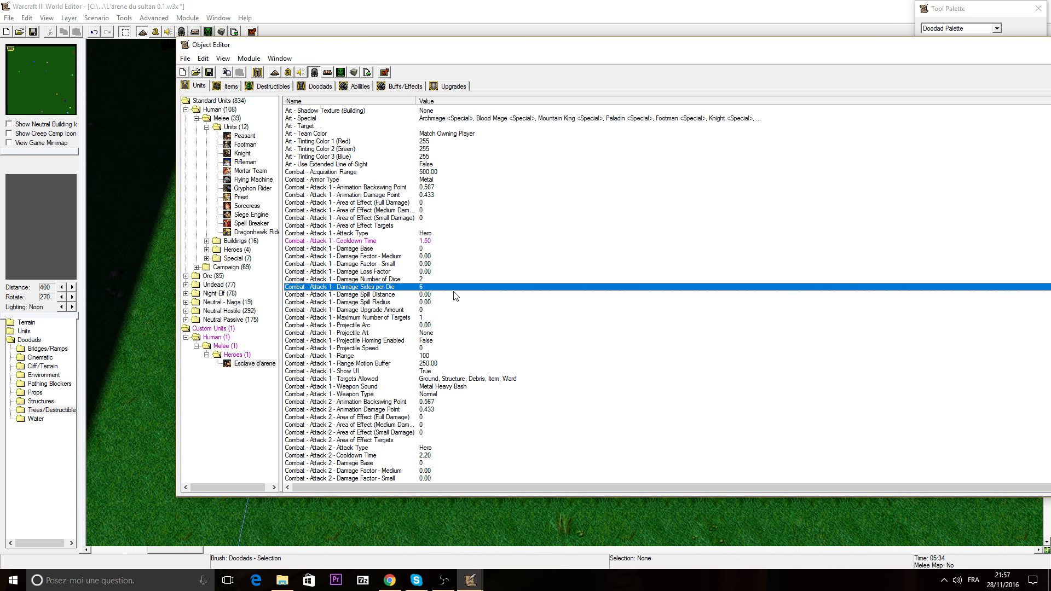
pyautogui.scroll(-3, 454, 293)
pyautogui.scroll(-1, 443, 290)
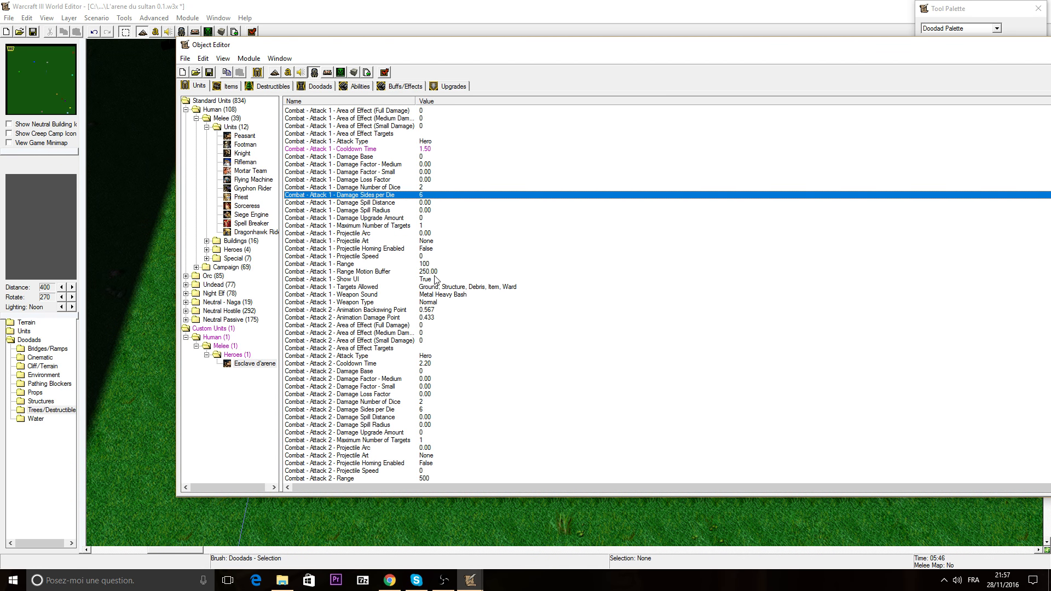
pyautogui.scroll(-6, 436, 279)
pyautogui.scroll(-20, 443, 234)
pyautogui.scroll(4, 438, 262)
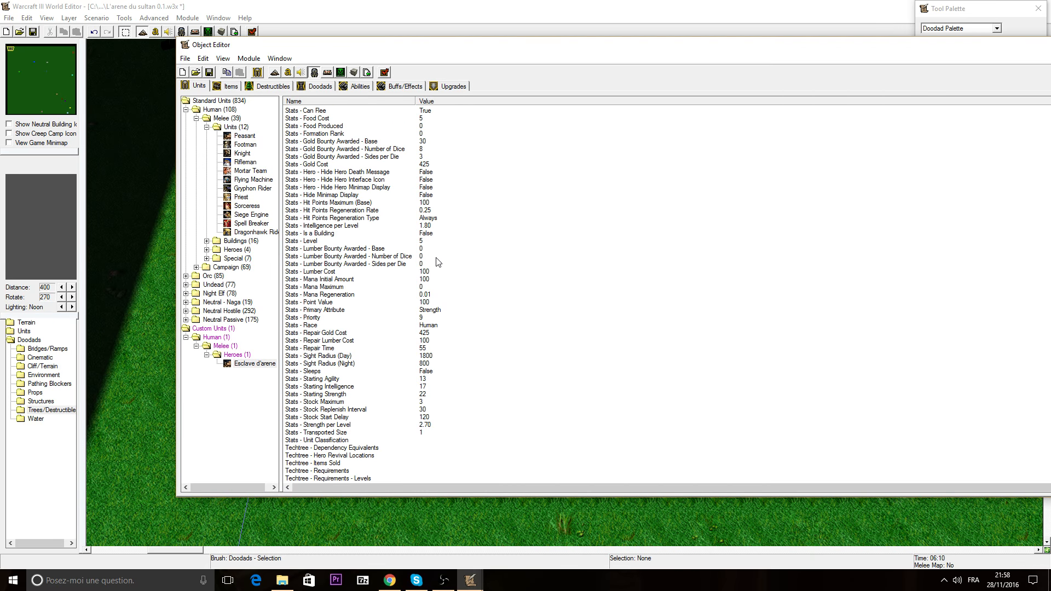
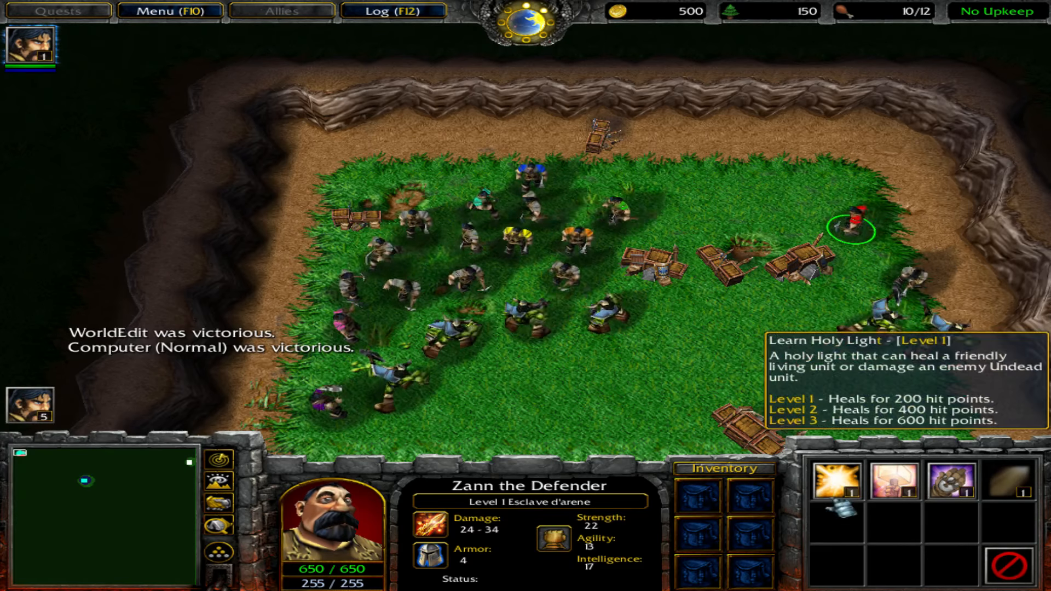
# In the test game, teach the hero Holy Light and cast it on a wounded arena slave near the ogres
pyautogui.click(837, 480)
pyautogui.click(838, 566)
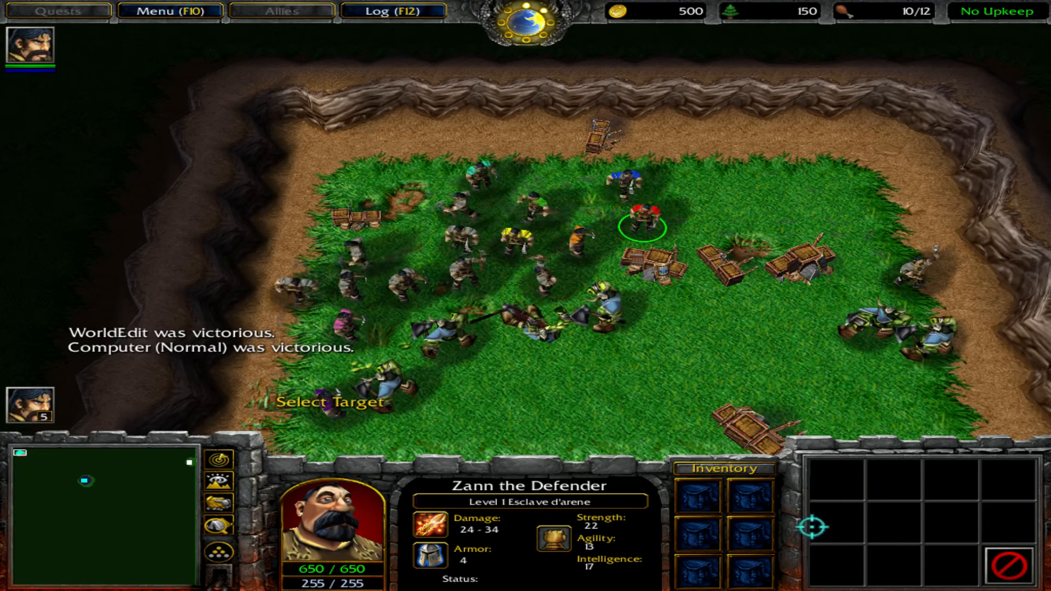
pyautogui.click(552, 284)
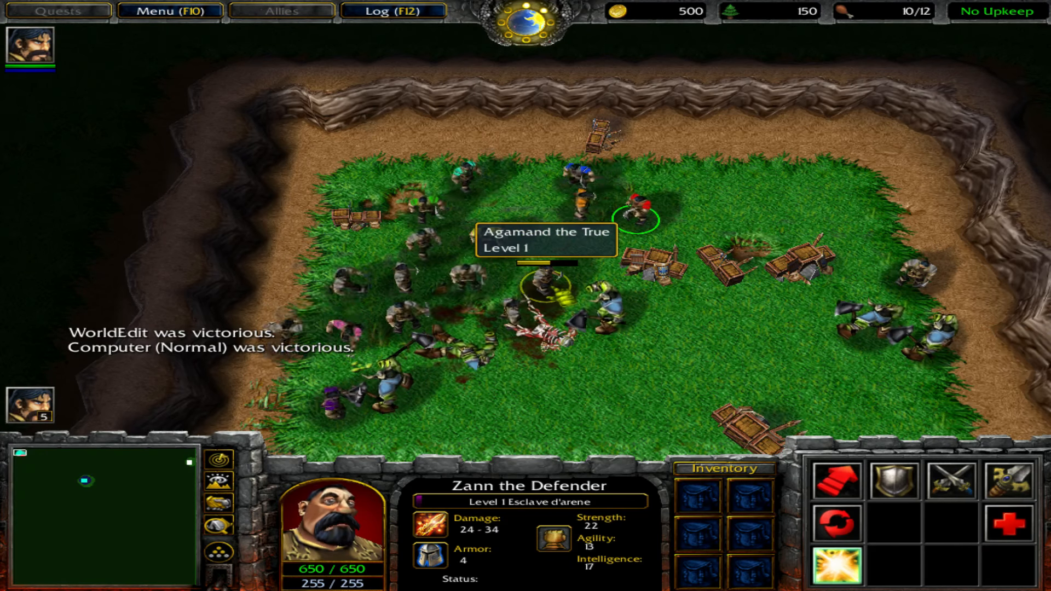
# Move the hero around the arena's upper-right corner, and cast Holy Light on the unit beside the right-hand ogres
pyautogui.rightClick(882, 198)
pyautogui.rightClick(758, 192)
pyautogui.rightClick(880, 245)
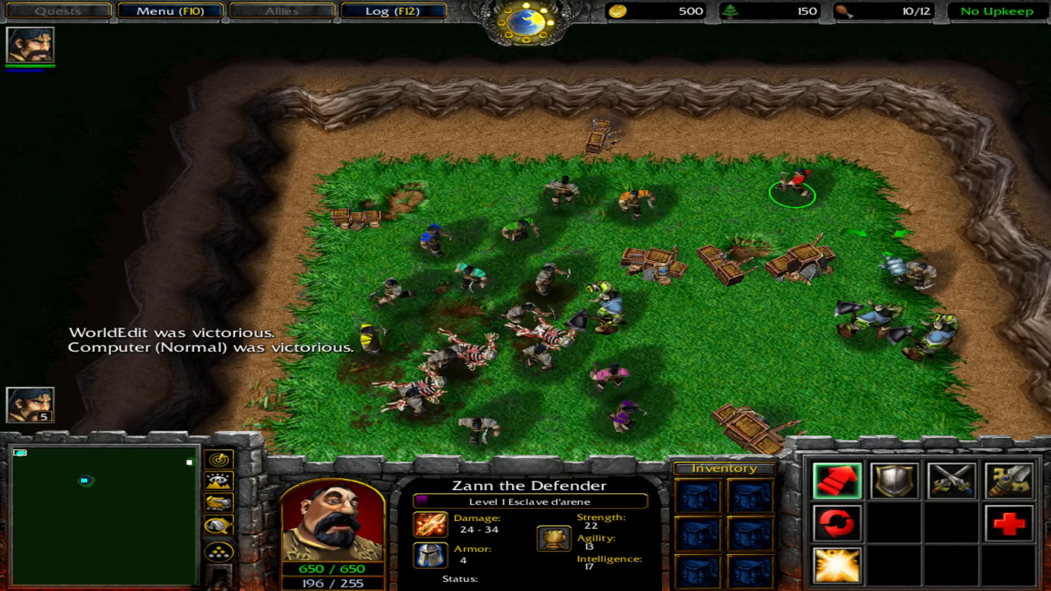
pyautogui.rightClick(865, 183)
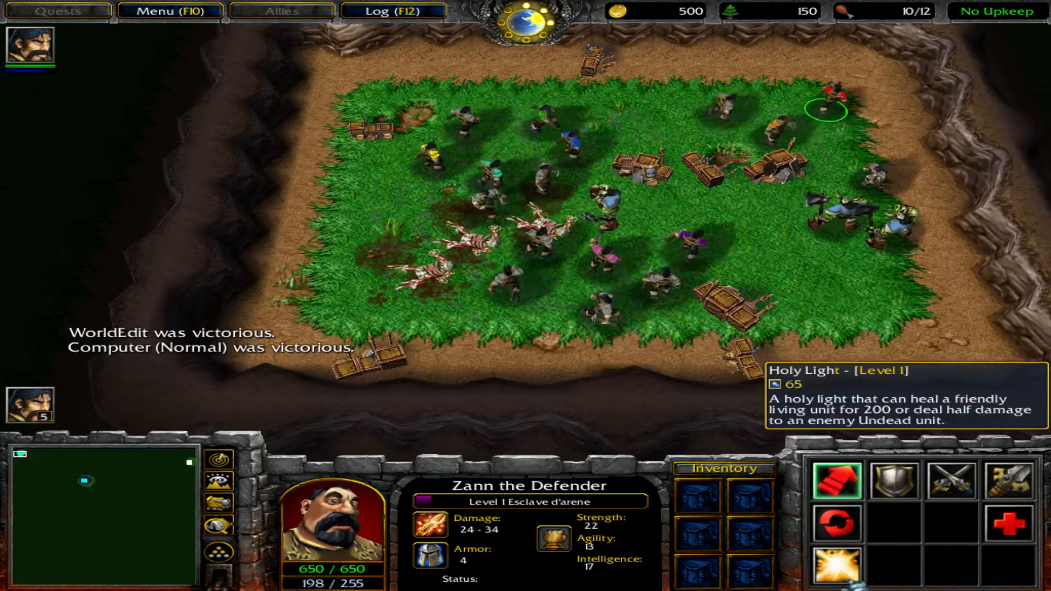
pyautogui.click(837, 567)
pyautogui.click(871, 175)
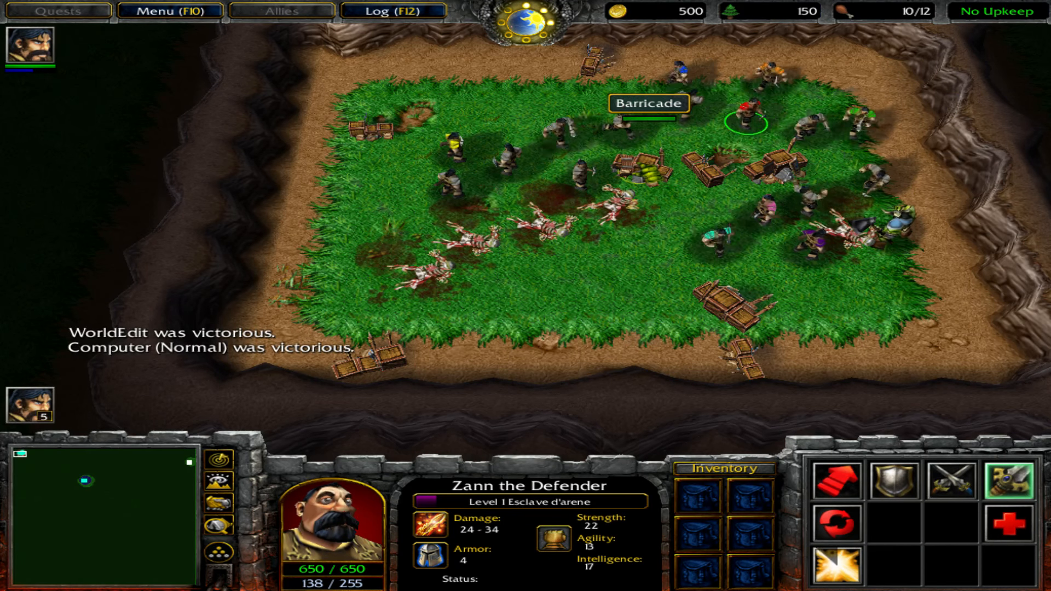
# Quit the test game and return to the map in the World Editor
pyautogui.press('F1')
pyautogui.press('F1')
pyautogui.press('F10')
pyautogui.click(493, 290)
pyautogui.click(492, 241)
pyautogui.click(463, 288)
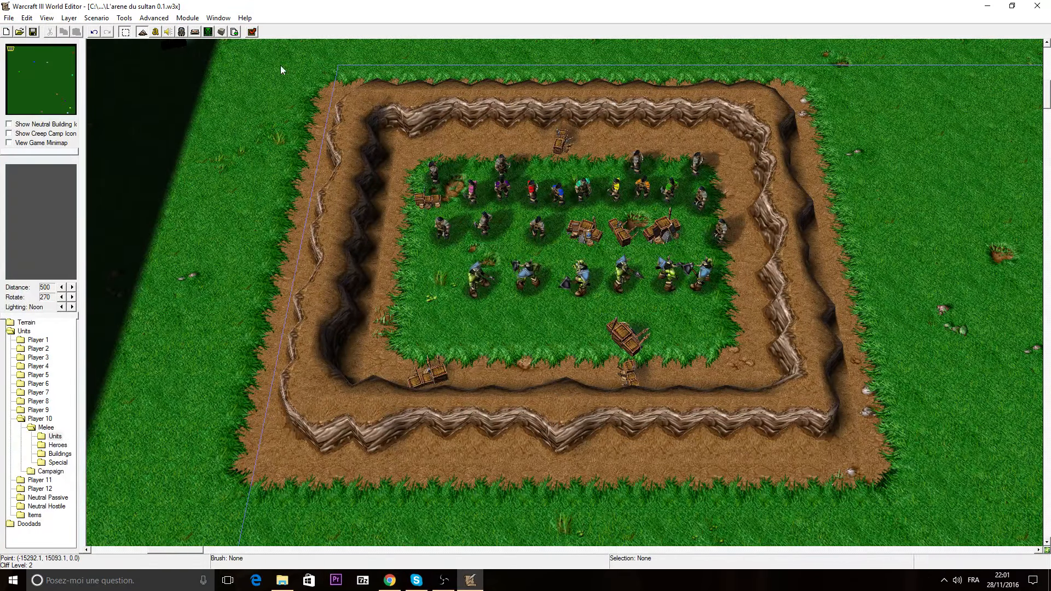
# Open a new Units palette in the terrain editor
pyautogui.click(187, 18)
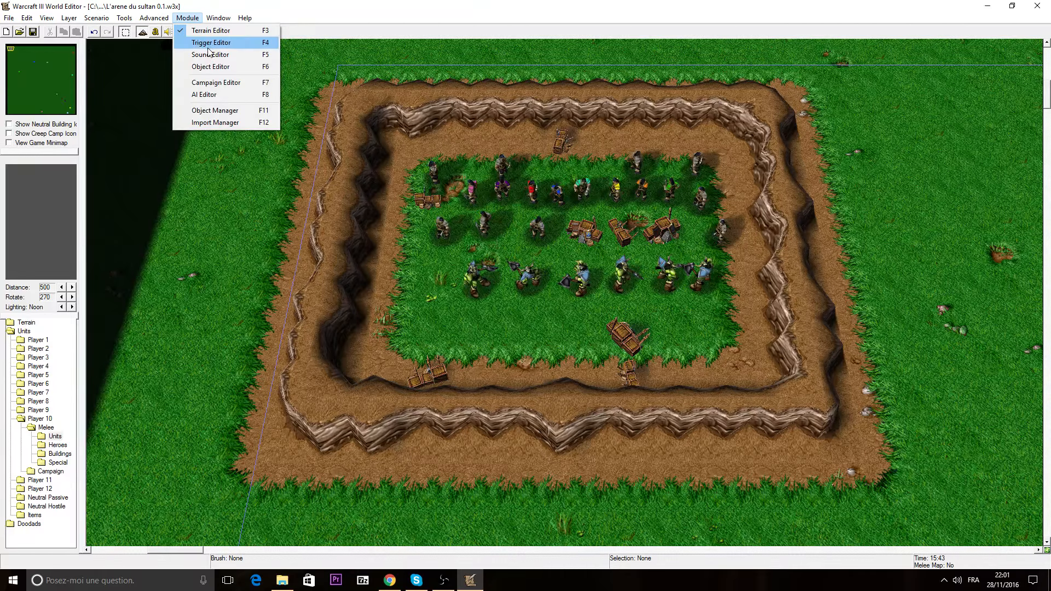
pyautogui.moveTo(212, 18)
pyautogui.moveTo(241, 31)
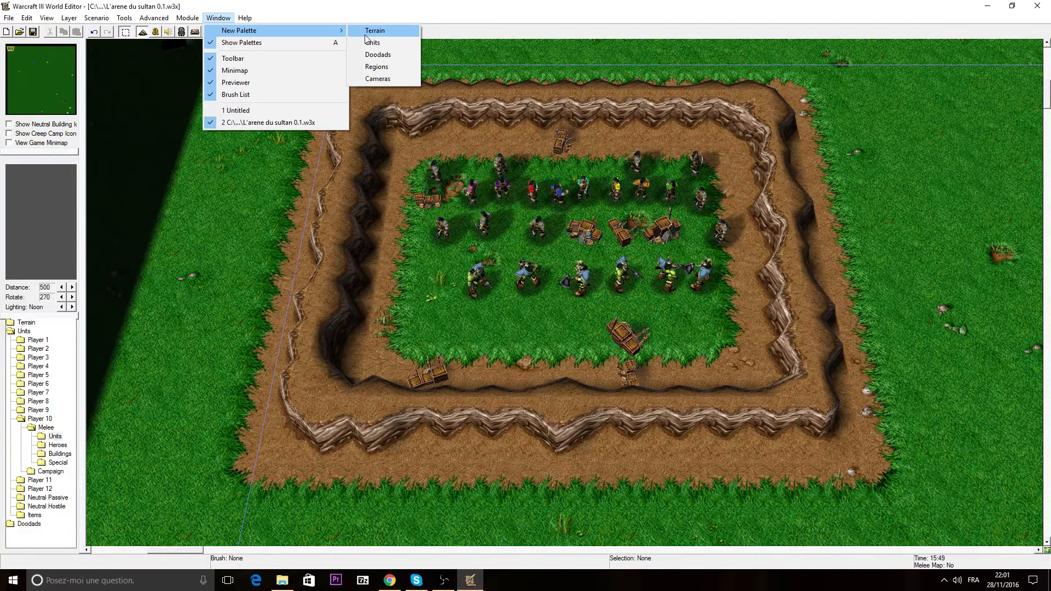
pyautogui.click(374, 42)
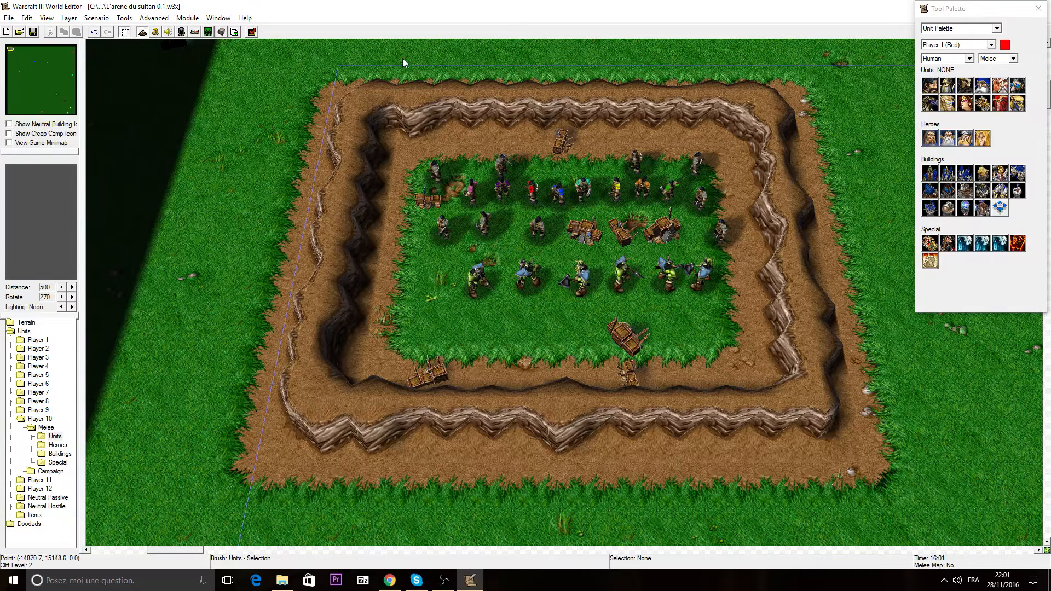
# Delete all the existing proper names of the custom hero Esclave d'arene in the Object Editor
pyautogui.click(181, 32)
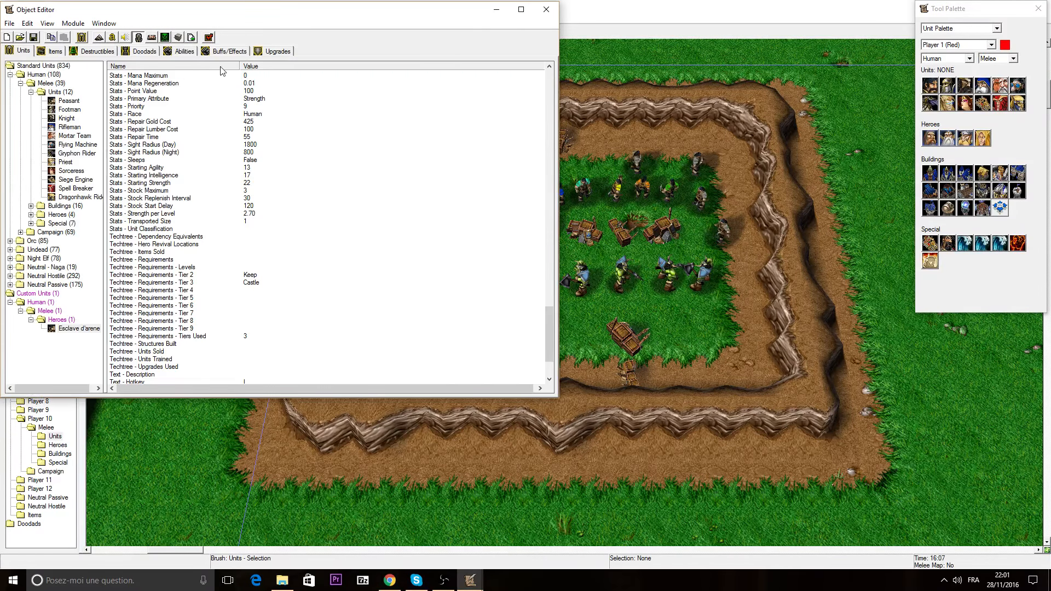
pyautogui.click(80, 329)
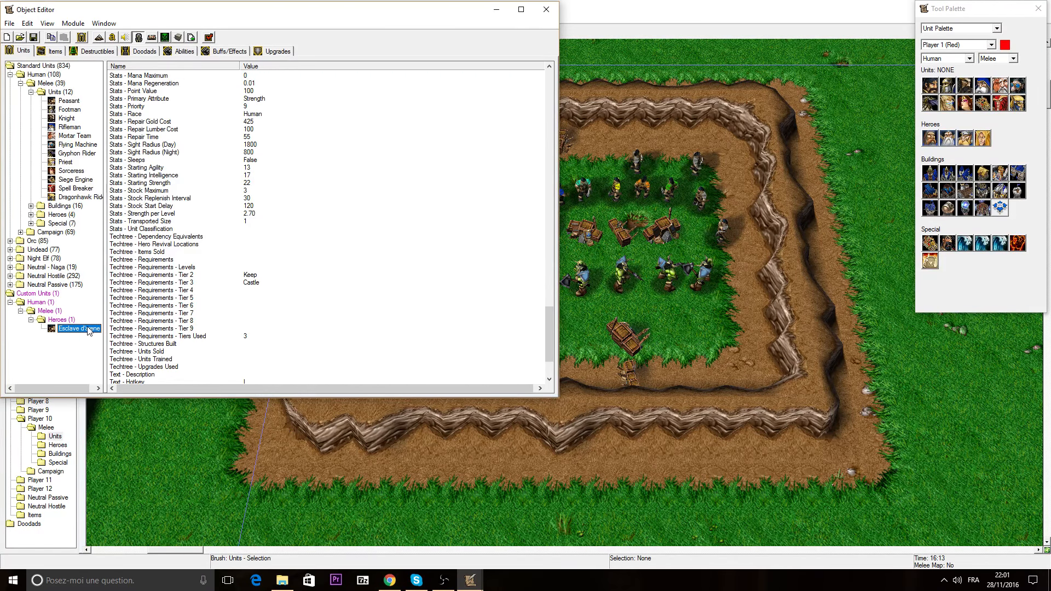
pyautogui.scroll(-3, 551, 355)
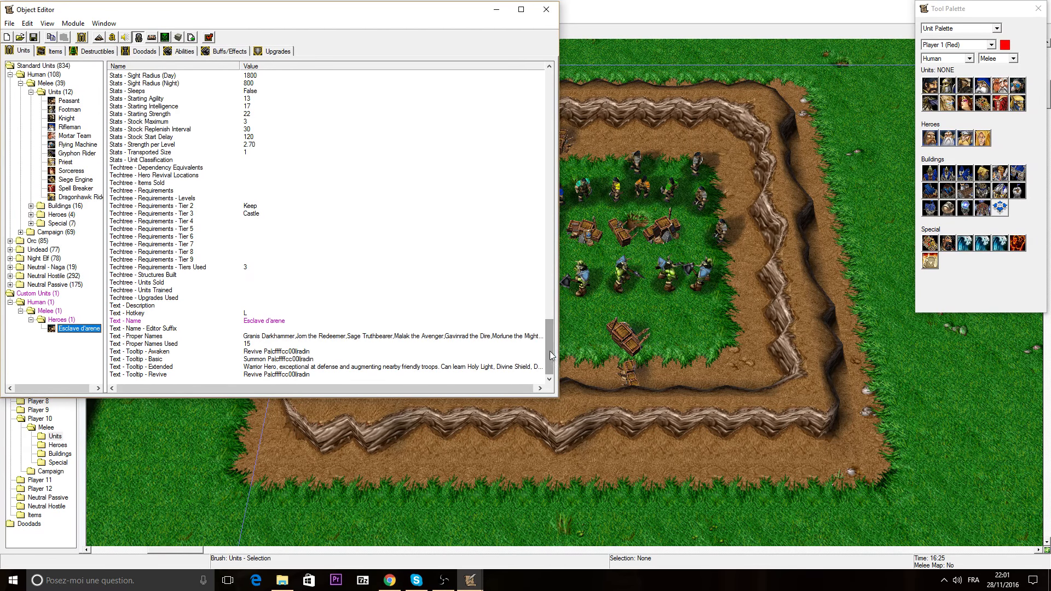
pyautogui.doubleClick(365, 337)
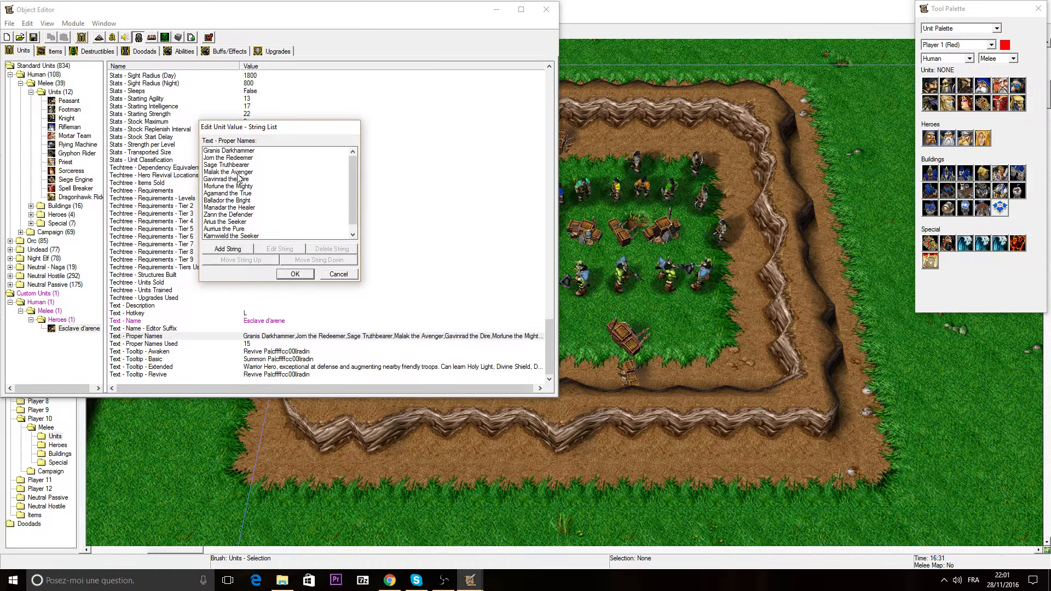
pyautogui.click(247, 151)
pyautogui.click(332, 249)
pyautogui.click(337, 252)
pyautogui.click(338, 252)
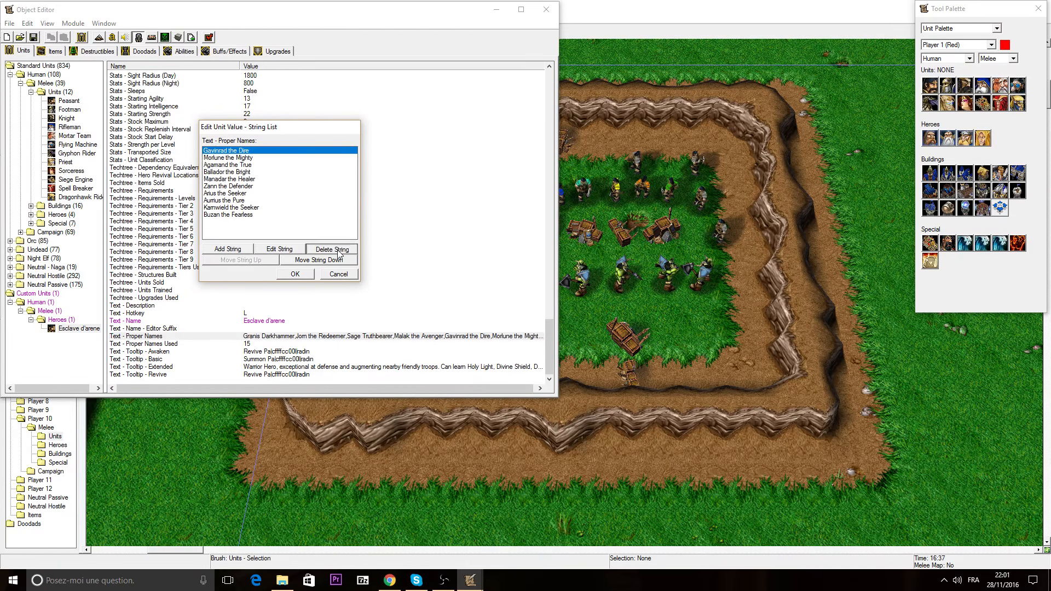
pyautogui.click(338, 252)
pyautogui.click(337, 252)
pyautogui.click(337, 252)
pyautogui.click(337, 252)
pyautogui.click(336, 251)
pyautogui.click(336, 251)
pyautogui.click(335, 251)
pyautogui.click(335, 251)
pyautogui.click(335, 251)
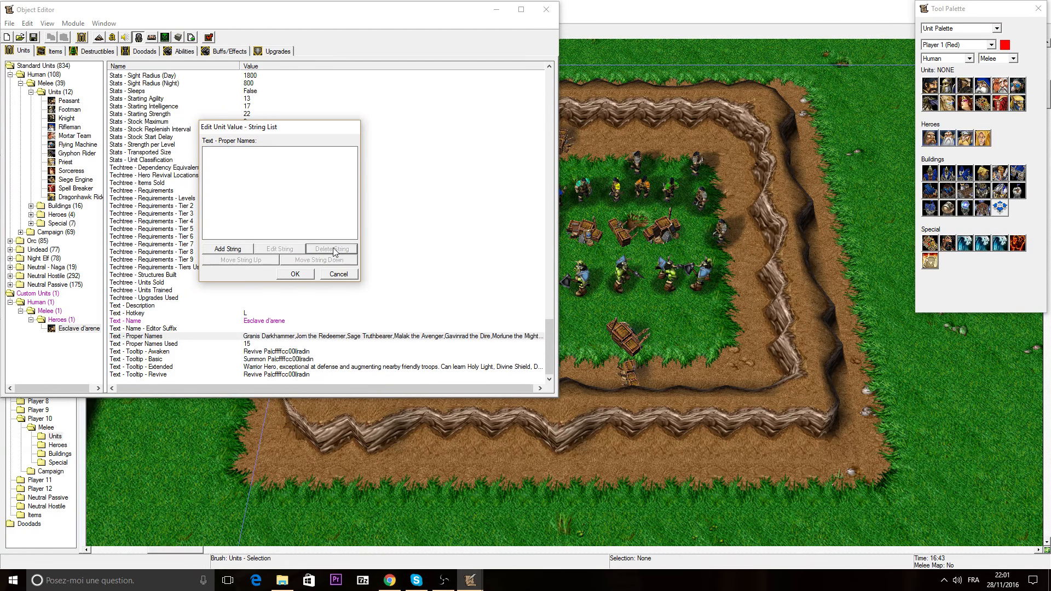
# Add "Pauvre merde" as the hero's proper name and apply the edited name list
pyautogui.click(225, 249)
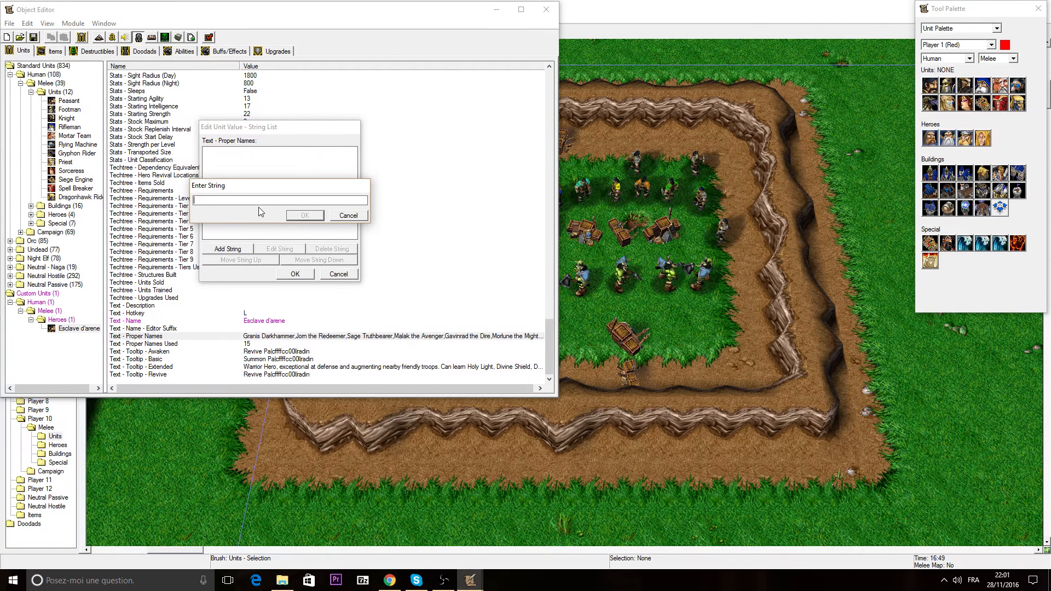
pyautogui.write('Pauvre ')
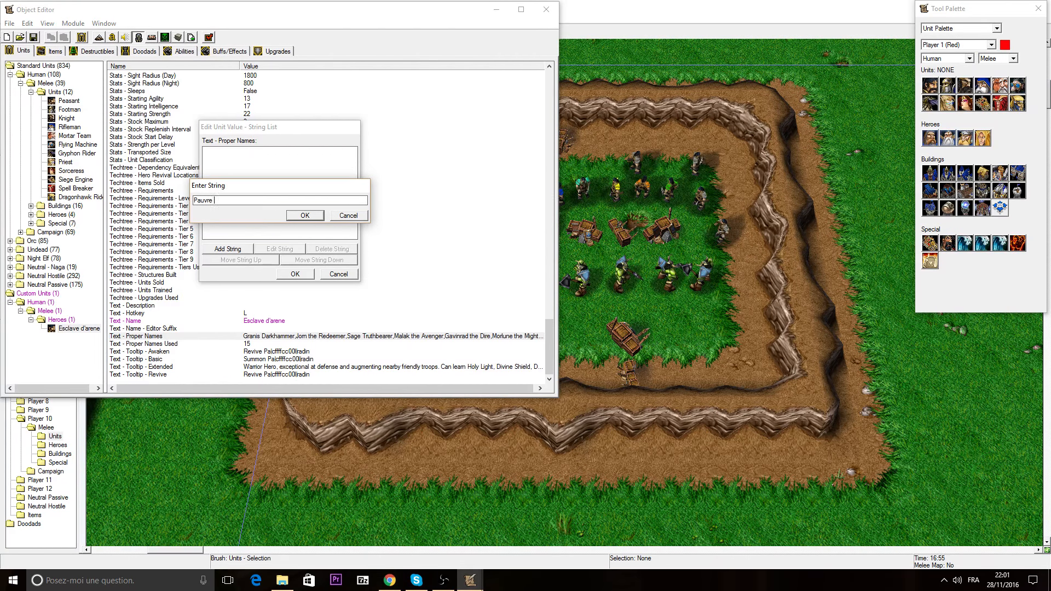
pyautogui.write('merde')
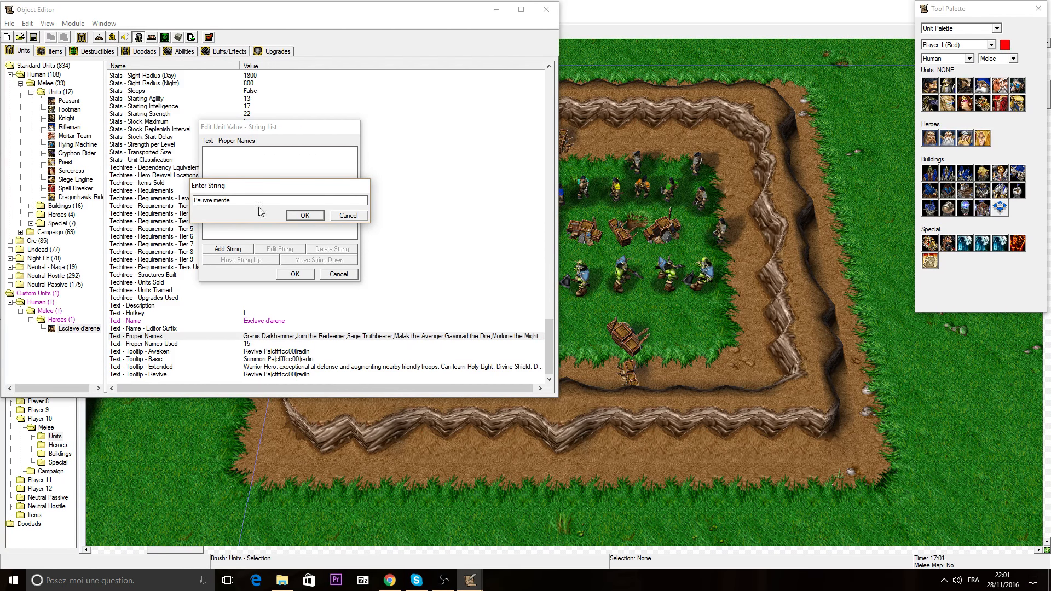
pyautogui.click(300, 217)
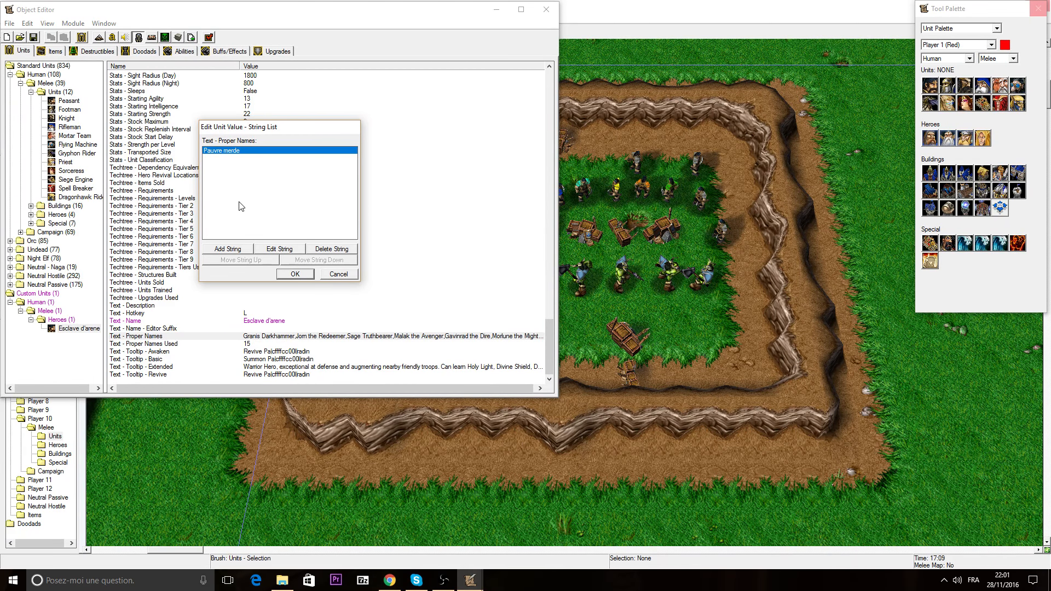
pyautogui.press('Return')
pyautogui.doubleClick(257, 206)
pyautogui.doubleClick(257, 213)
# Set the Esclave d'arene hero's base maximum hit points to 10
pyautogui.scroll(7, 253, 157)
pyautogui.scroll(1, 254, 157)
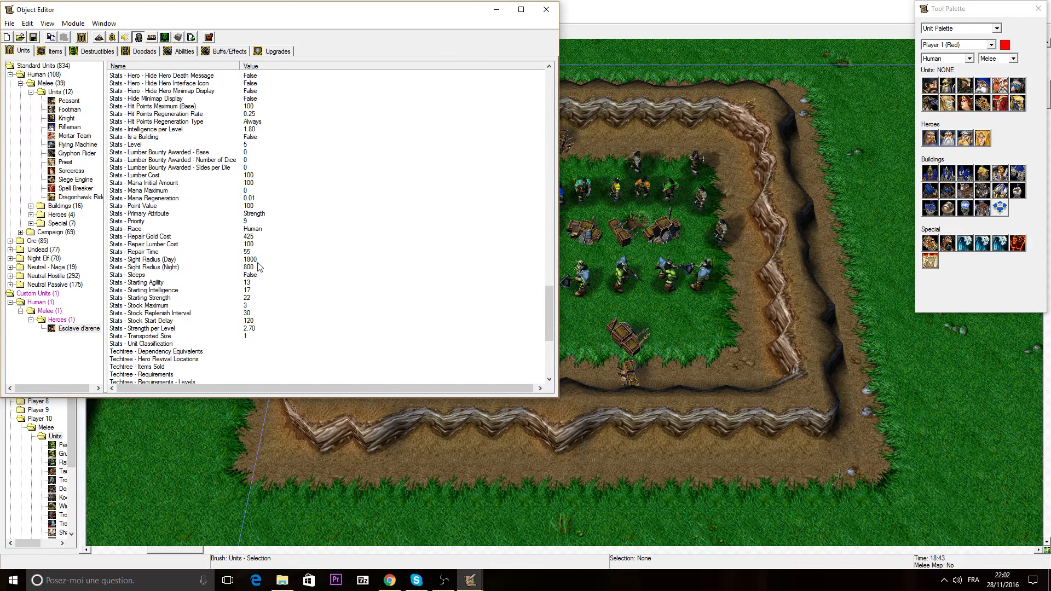
pyautogui.click(231, 208)
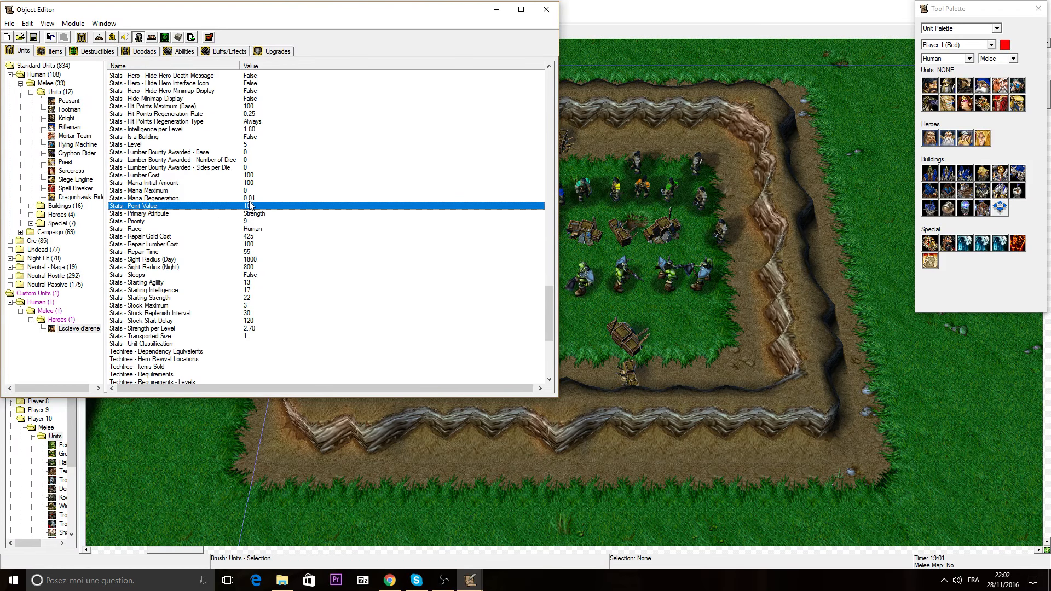
pyautogui.scroll(5, 250, 205)
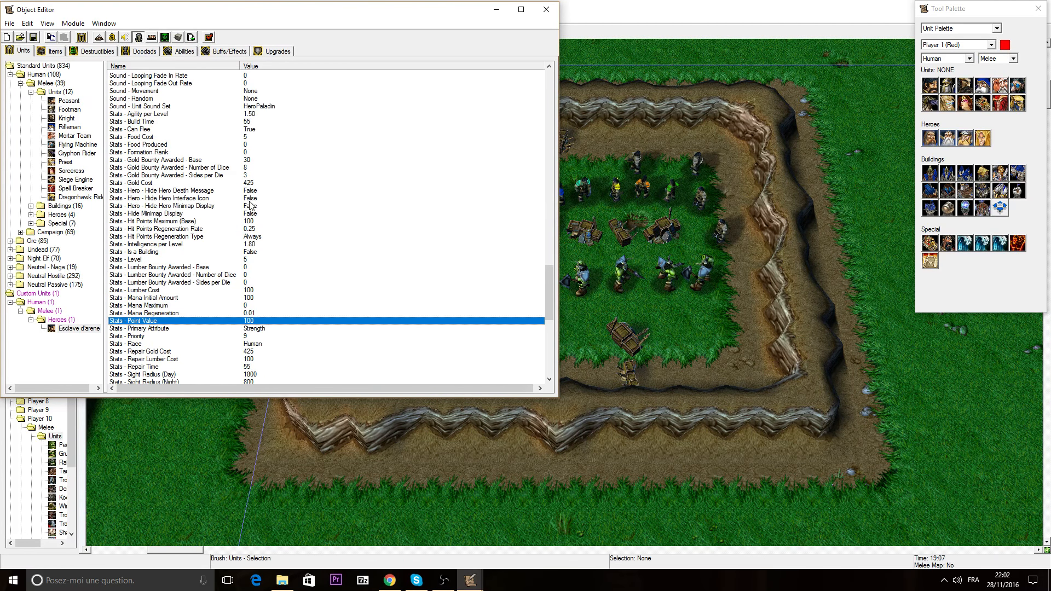
pyautogui.scroll(2, 249, 205)
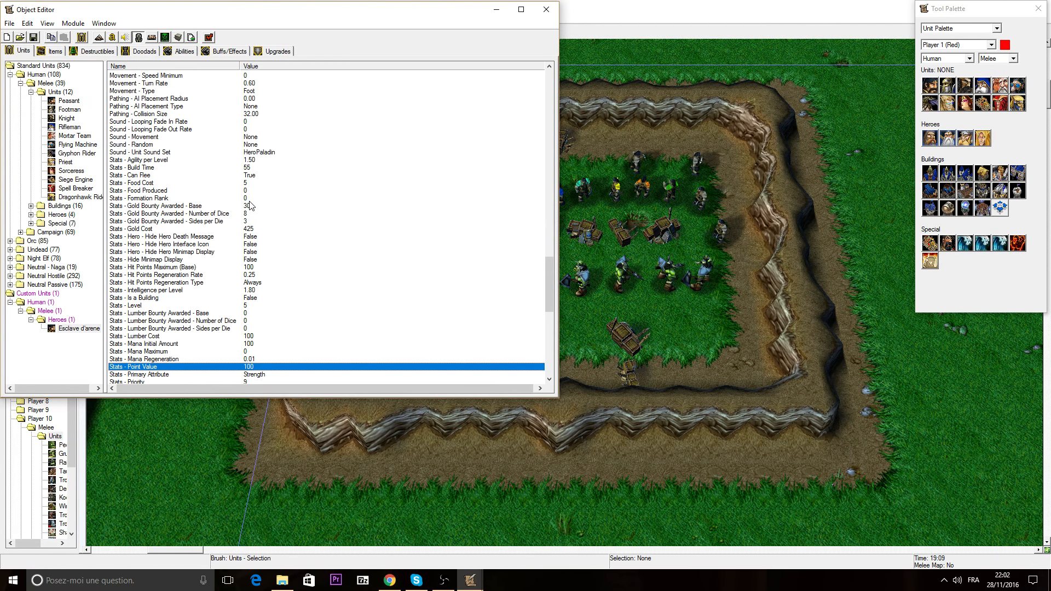
pyautogui.click(250, 268)
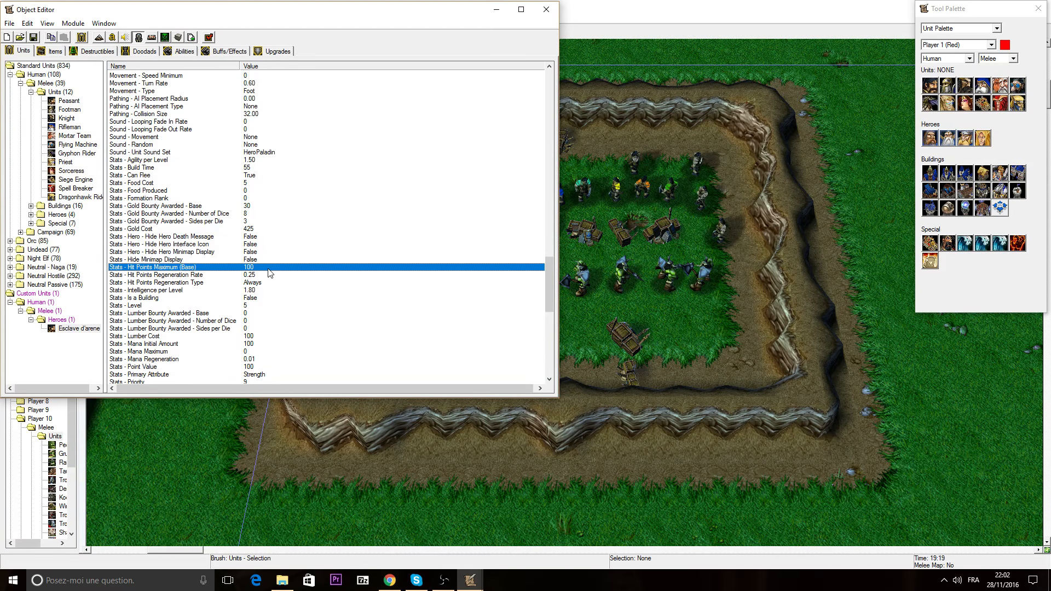
pyautogui.doubleClick(269, 272)
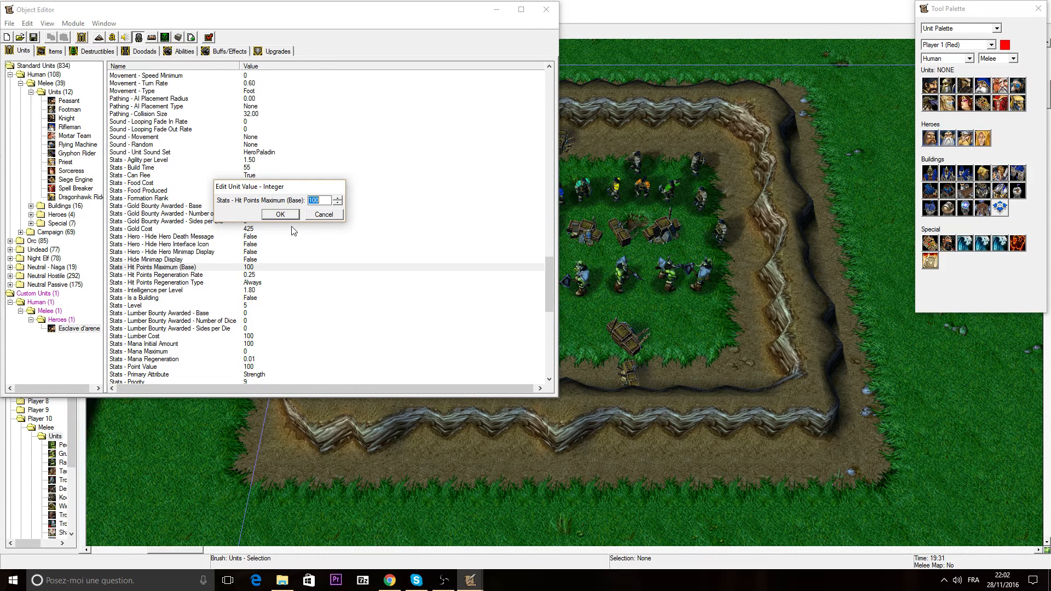
pyautogui.write('10')
pyautogui.click(290, 215)
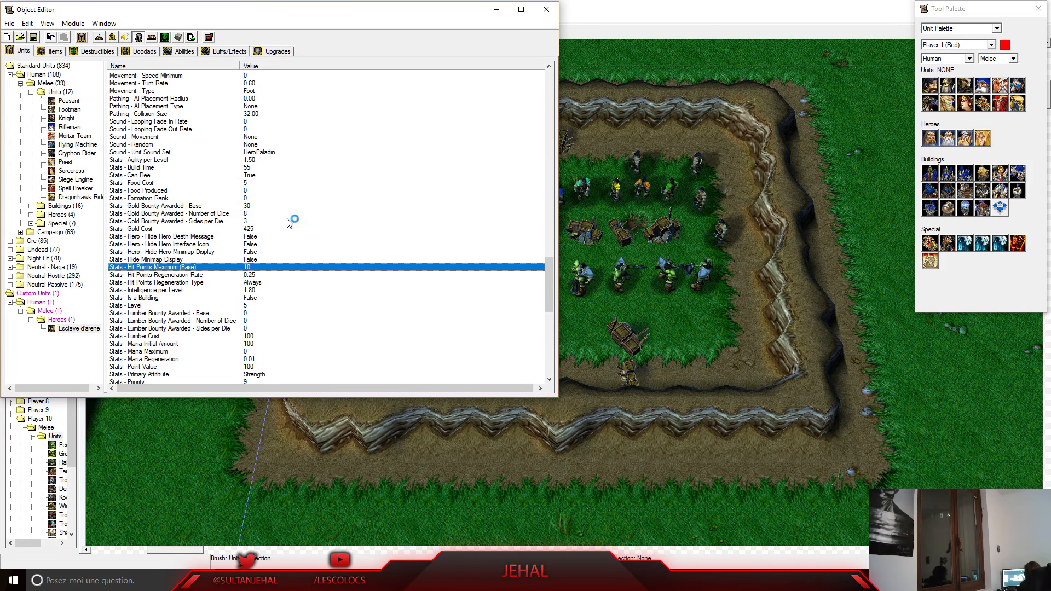
# Set the hero's starting intelligence and starting strength to 13, and close the Object Editor
pyautogui.scroll(1, 289, 241)
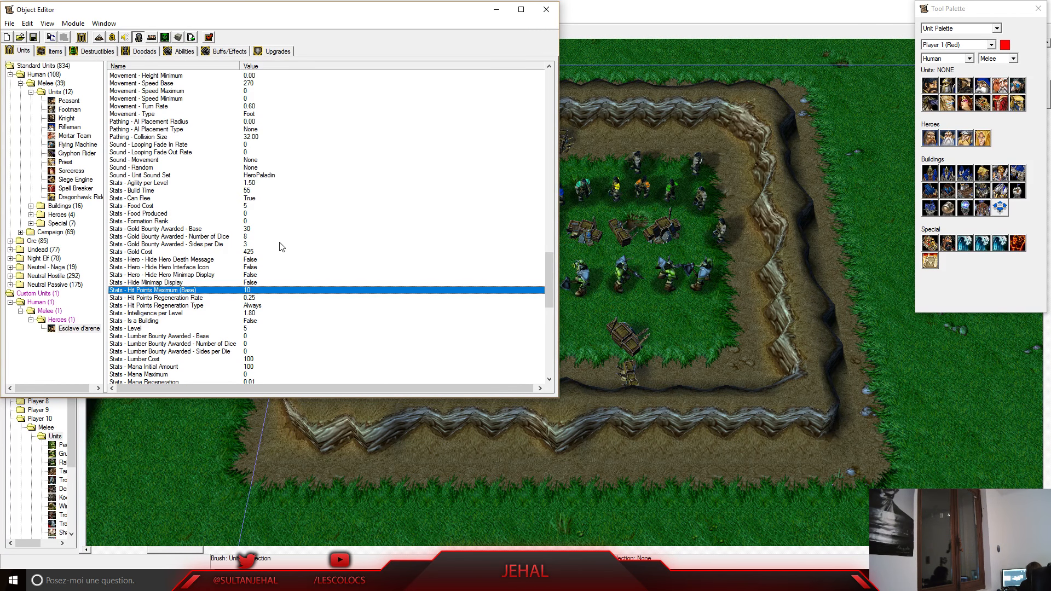
pyautogui.scroll(-2, 279, 248)
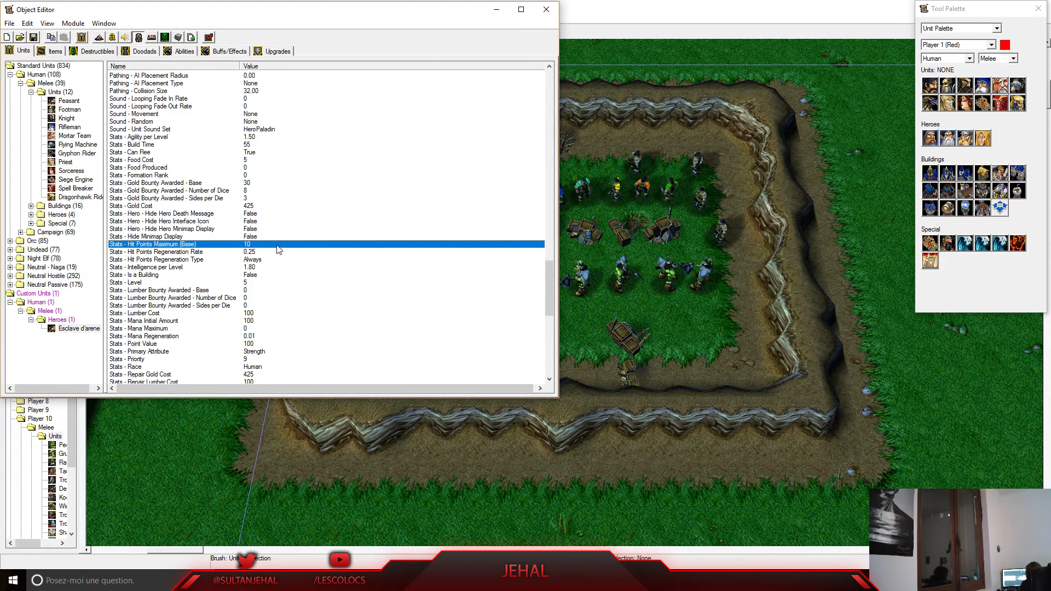
pyautogui.scroll(-1, 267, 301)
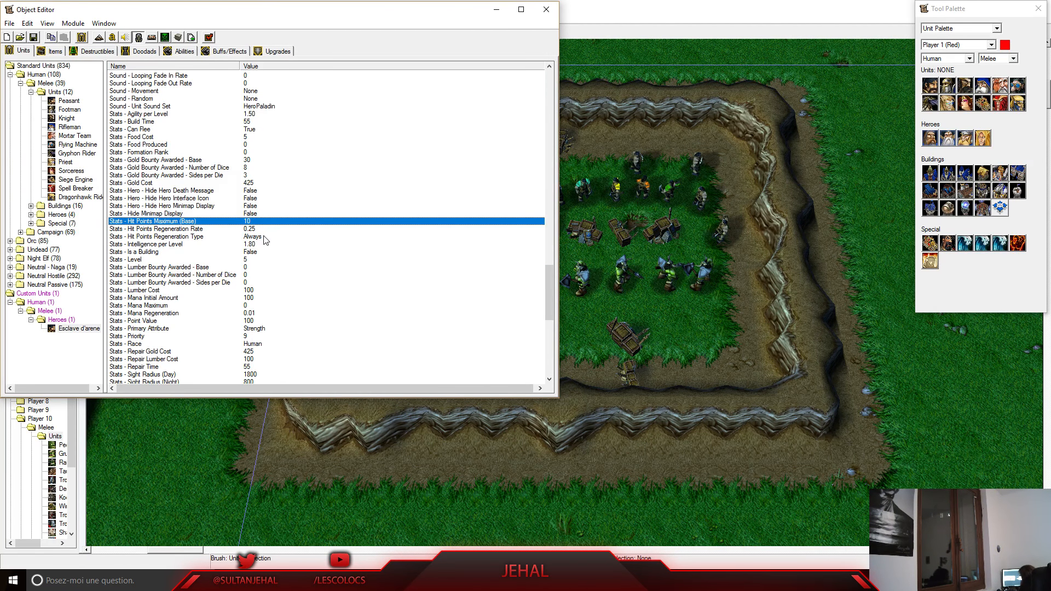
pyautogui.click(253, 160)
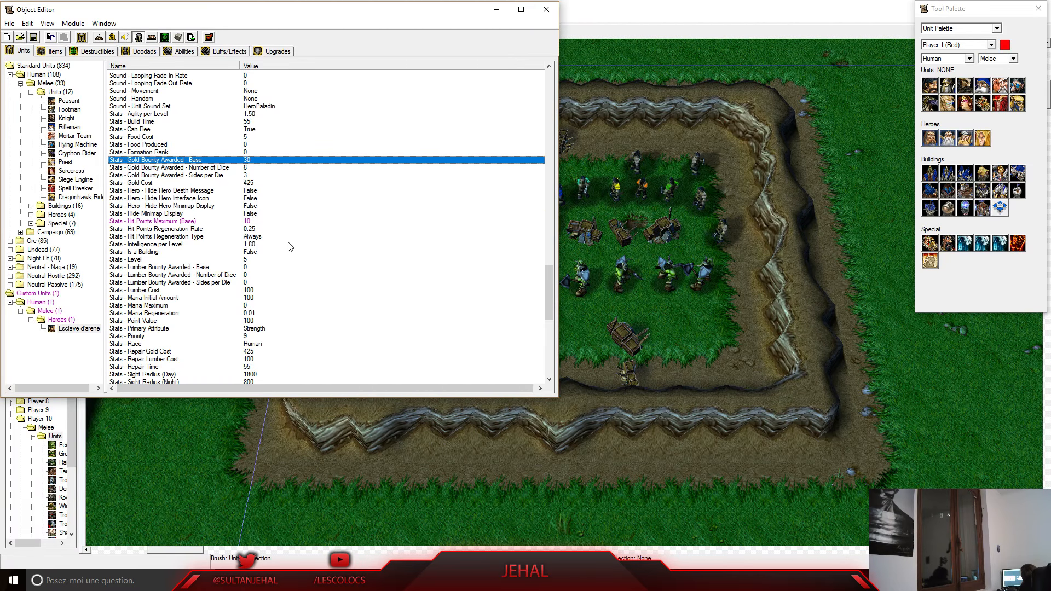
pyautogui.scroll(2, 254, 188)
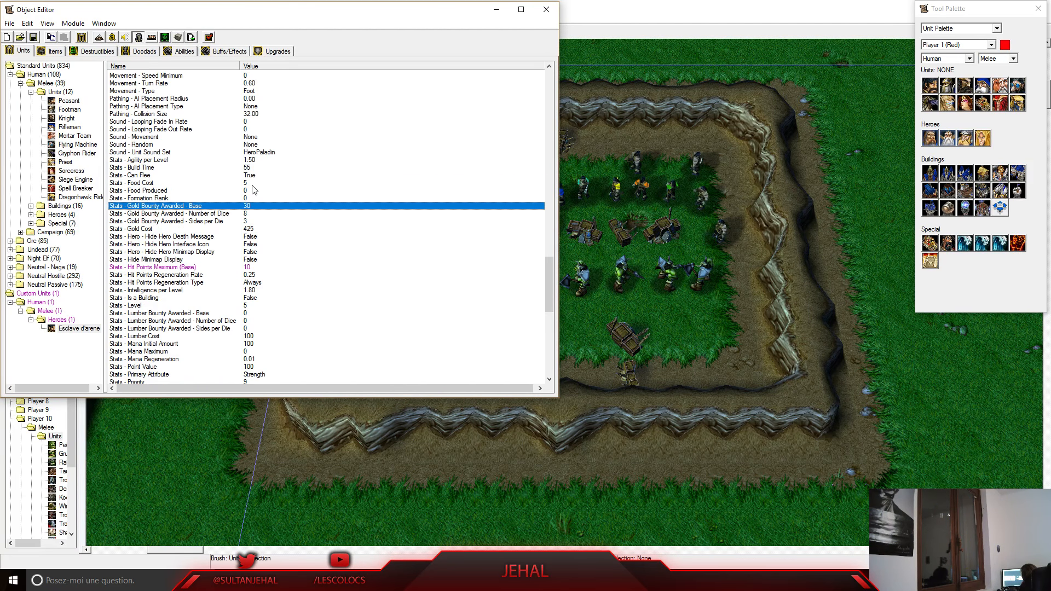
pyautogui.scroll(-3, 267, 251)
pyautogui.scroll(-5, 268, 252)
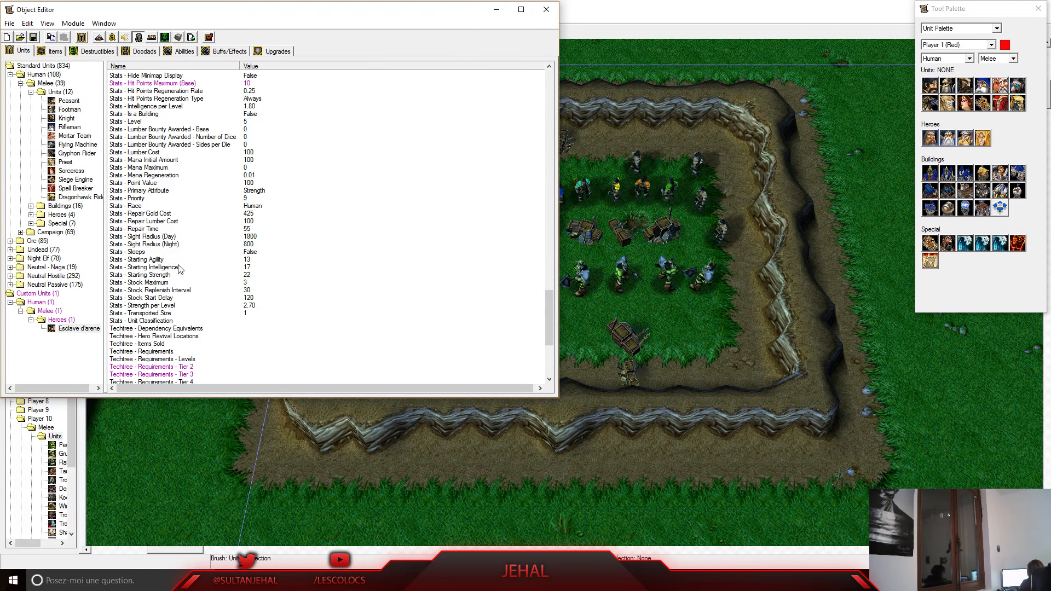
pyautogui.click(176, 267)
pyautogui.click(183, 276)
pyautogui.doubleClick(247, 261)
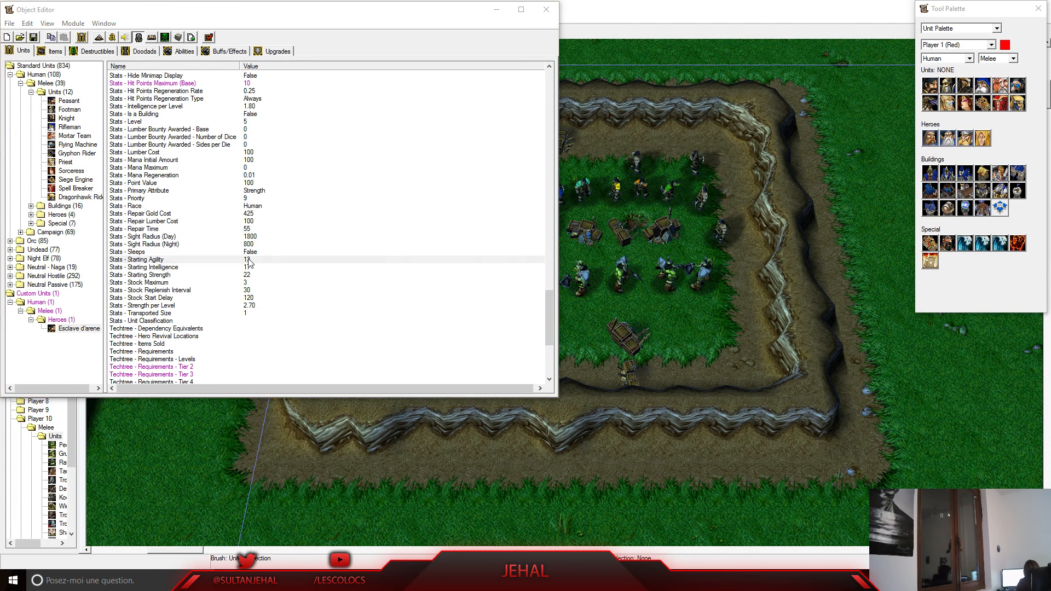
pyautogui.write('13')
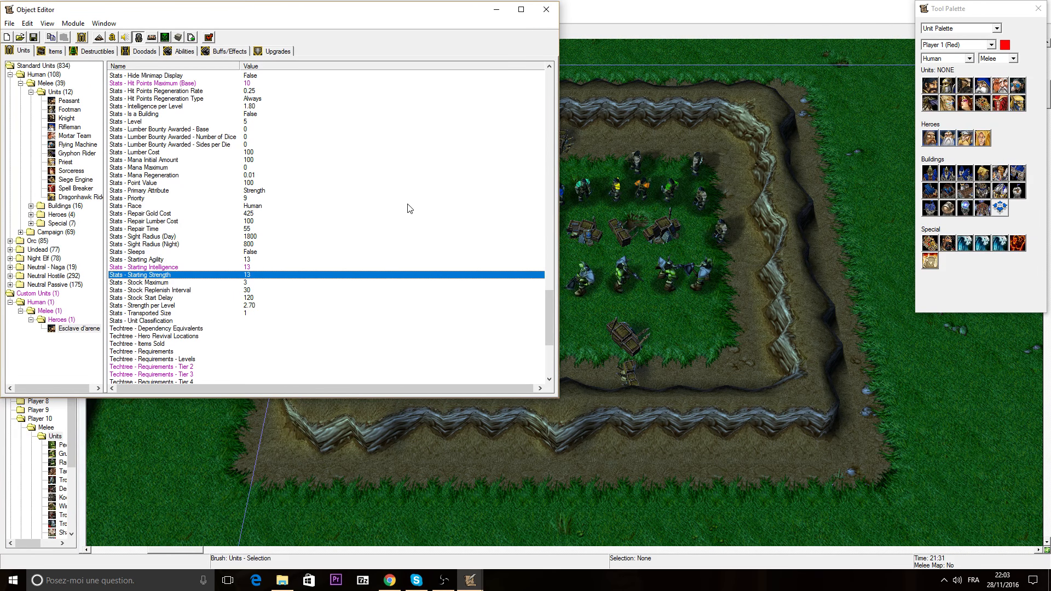
pyautogui.click(547, 9)
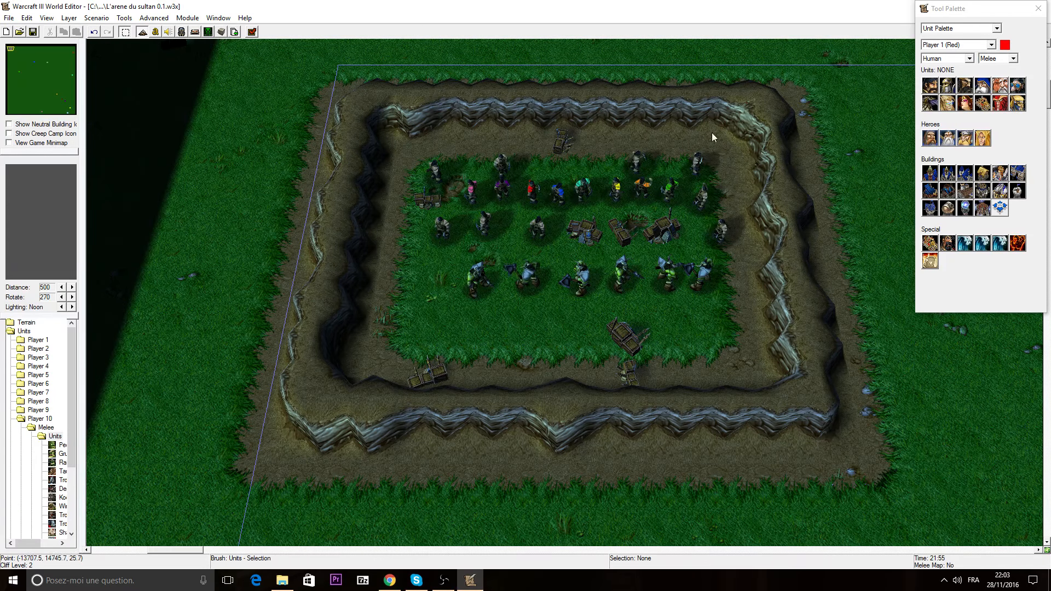
# Start a new custom unit in the Object Editor with the melee Orc Grunt as its base unit
pyautogui.click(183, 33)
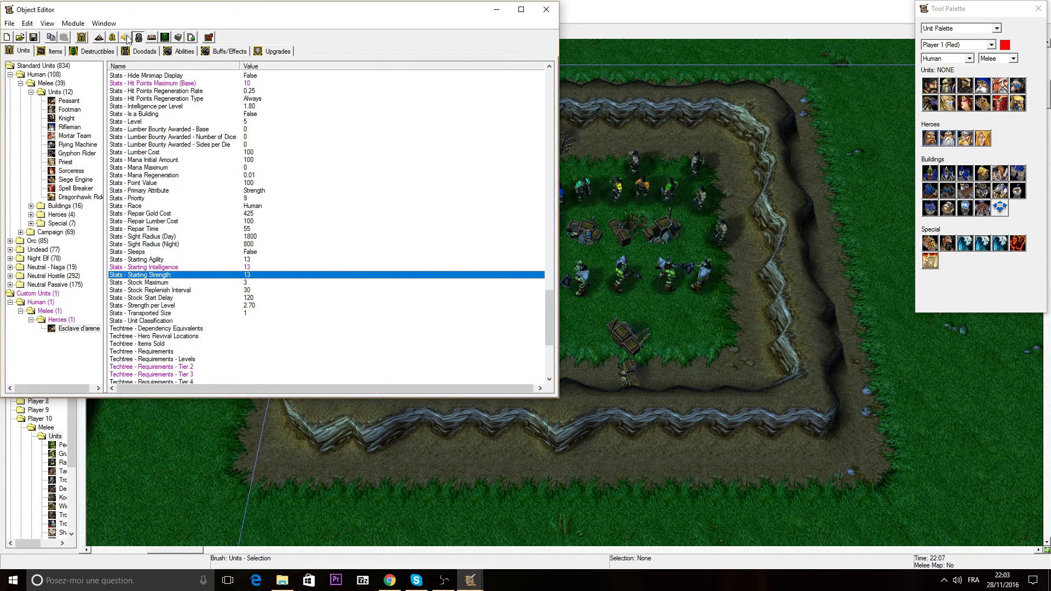
pyautogui.click(85, 42)
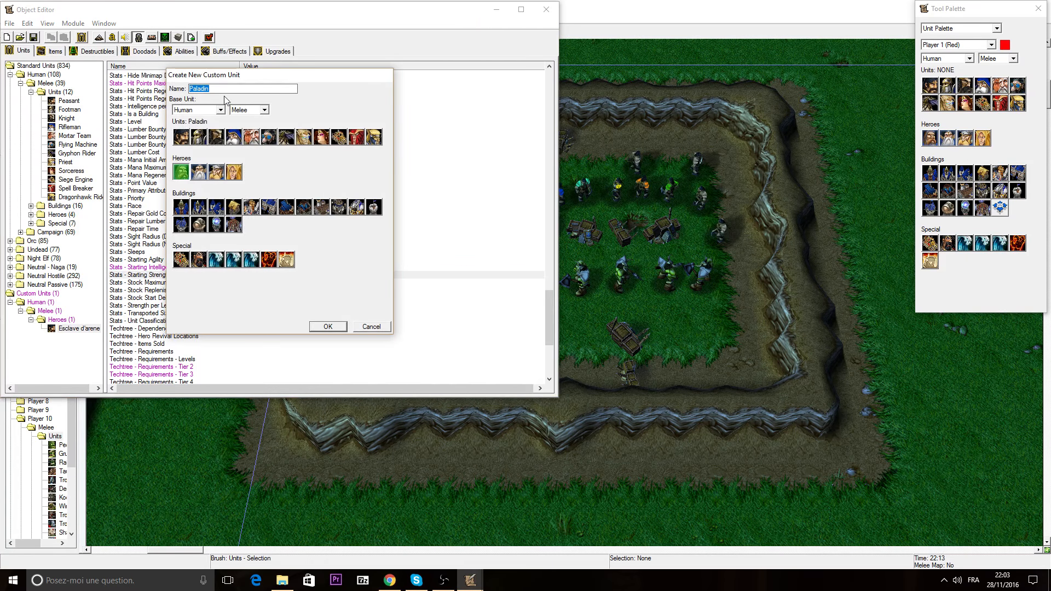
pyautogui.click(200, 110)
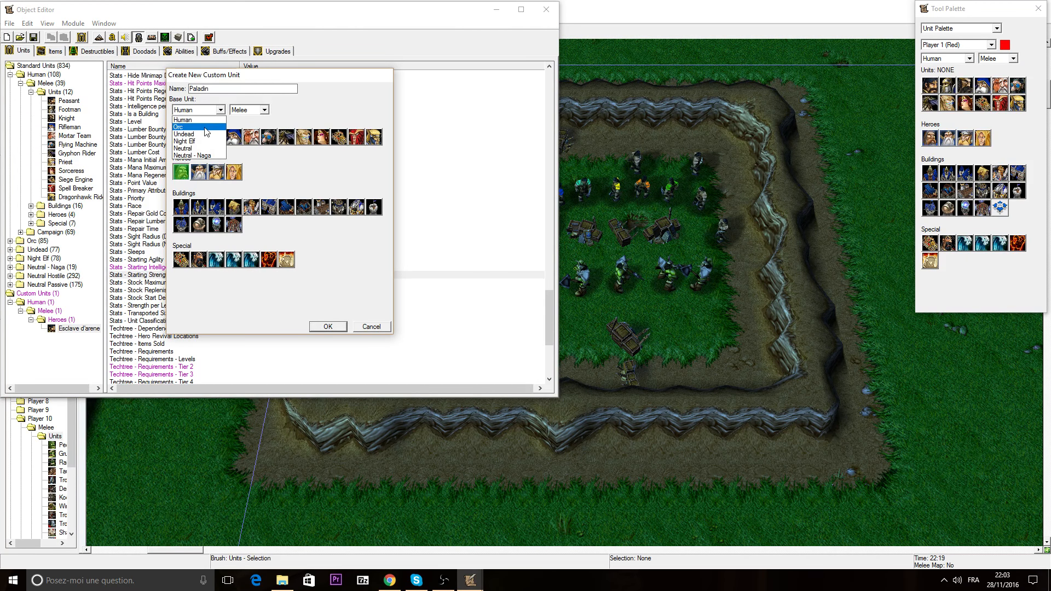
pyautogui.click(197, 125)
pyautogui.click(198, 137)
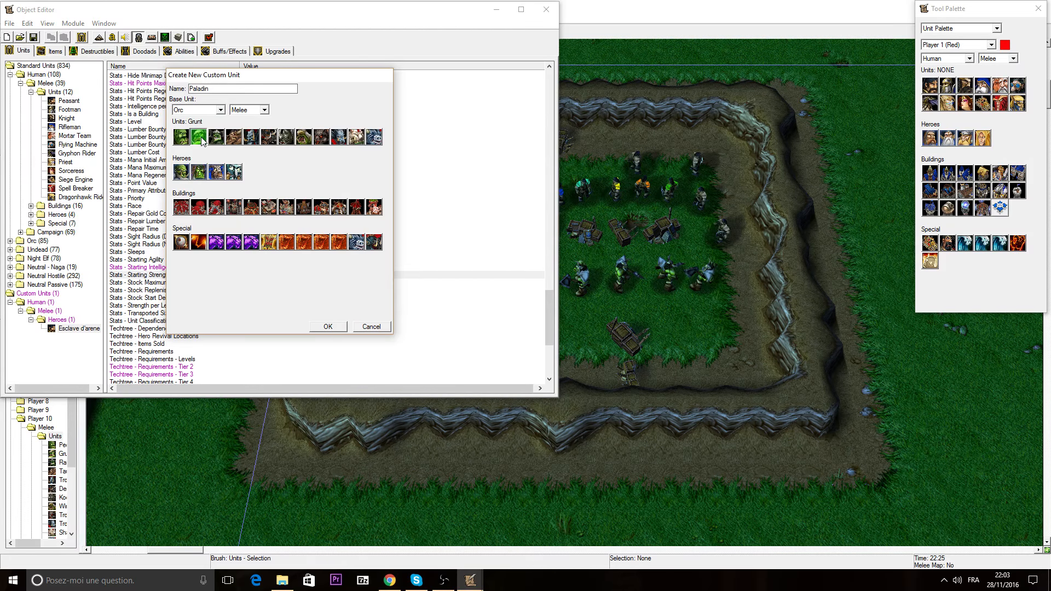
pyautogui.press('Tab')
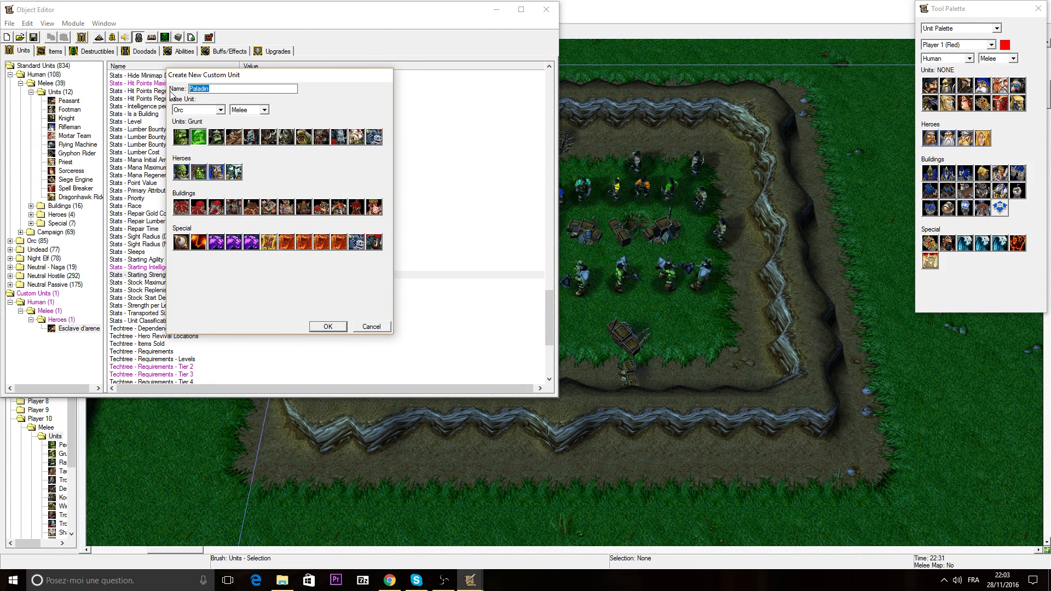
pyautogui.write('Gla')
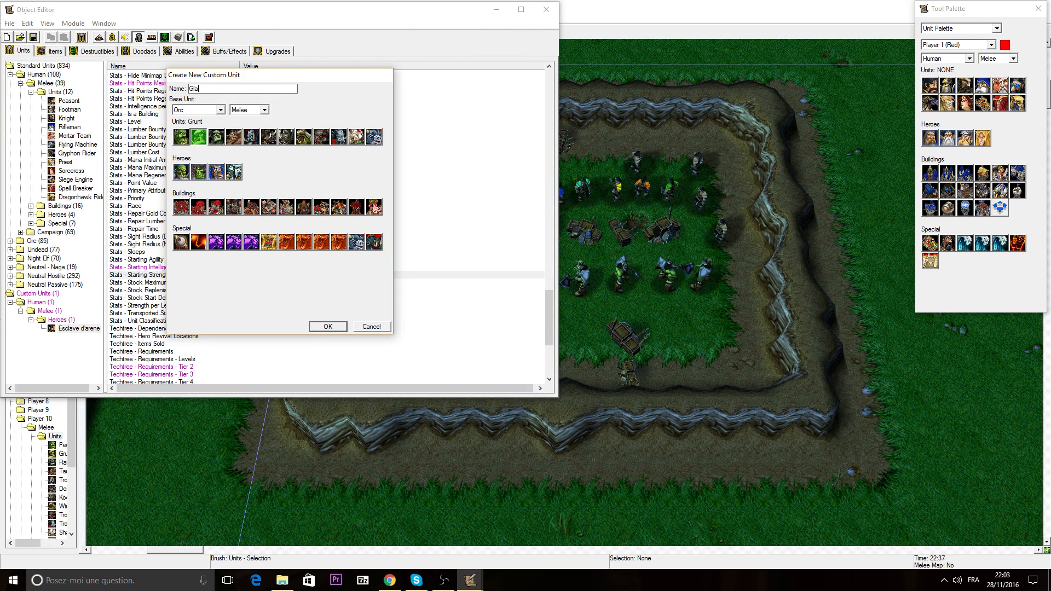
pyautogui.write('d')
pyautogui.press('BackSpace')
pyautogui.press('BackSpace')
pyautogui.press('BackSpace')
# Name the new Grunt-based custom unit "apprenti gladiateur"
pyautogui.write('a')
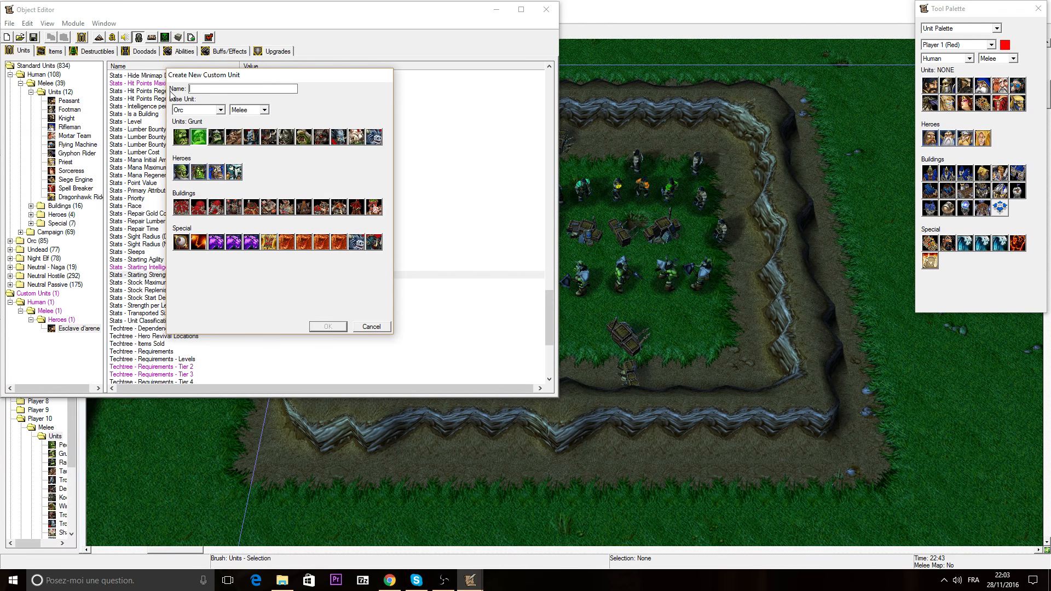
pyautogui.write('pprenti gra')
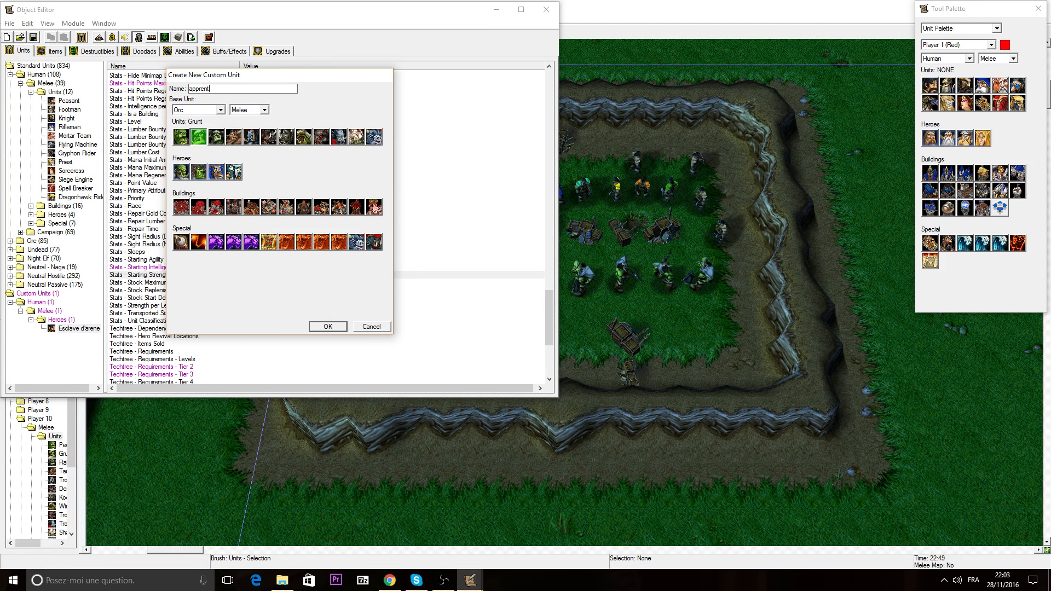
pyautogui.press('BackSpace')
pyautogui.press('BackSpace')
pyautogui.write('ladiateur')
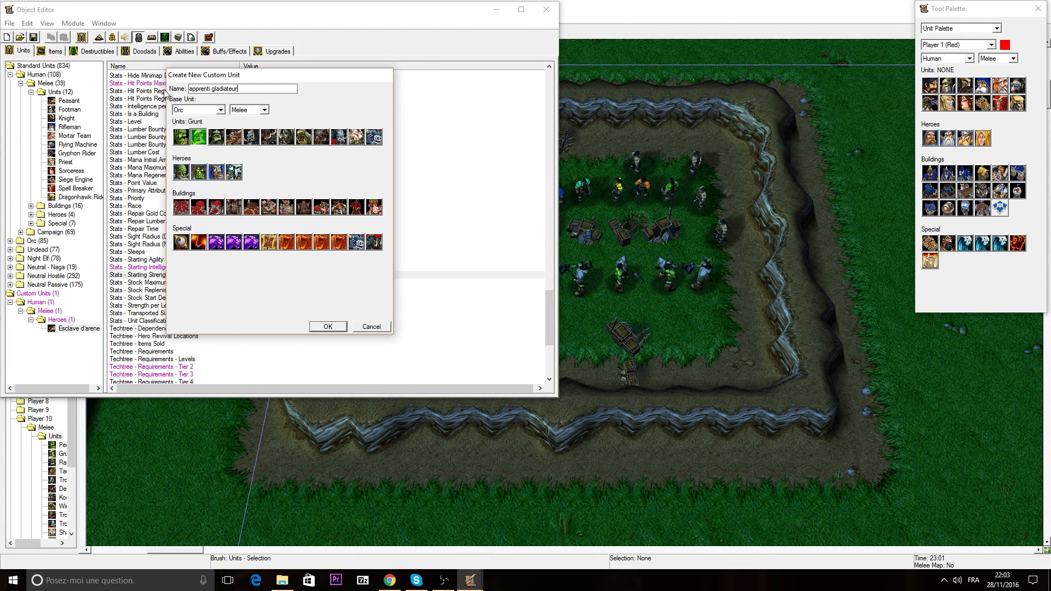
# Create the Grunt-based apprenti gladiateur unit and set its Stats - Point Value to 400
pyautogui.click(333, 326)
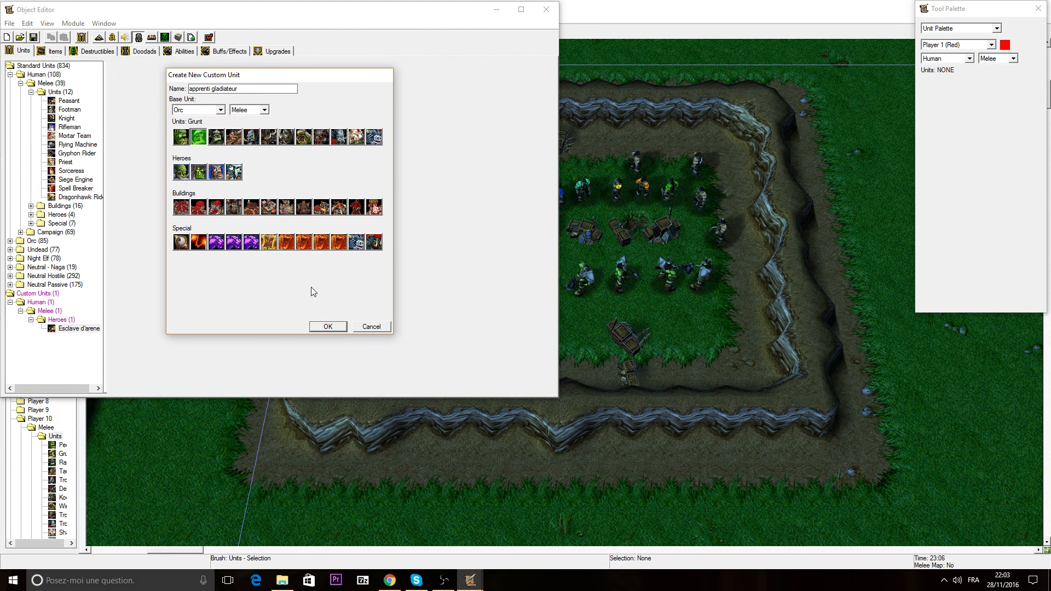
pyautogui.press('Return')
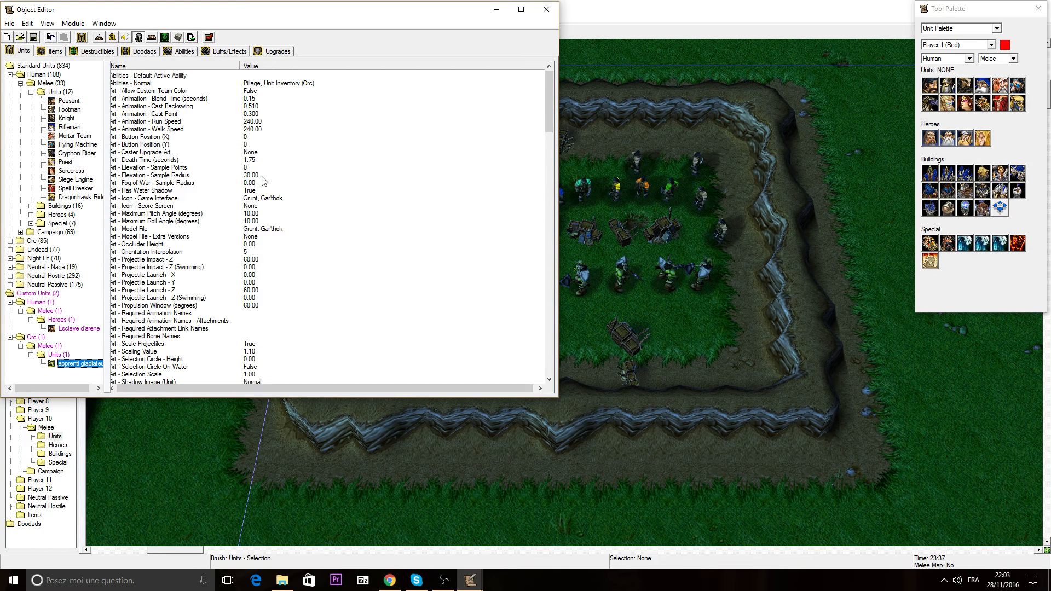
pyautogui.moveTo(549, 89); pyautogui.dragTo(543, 189)
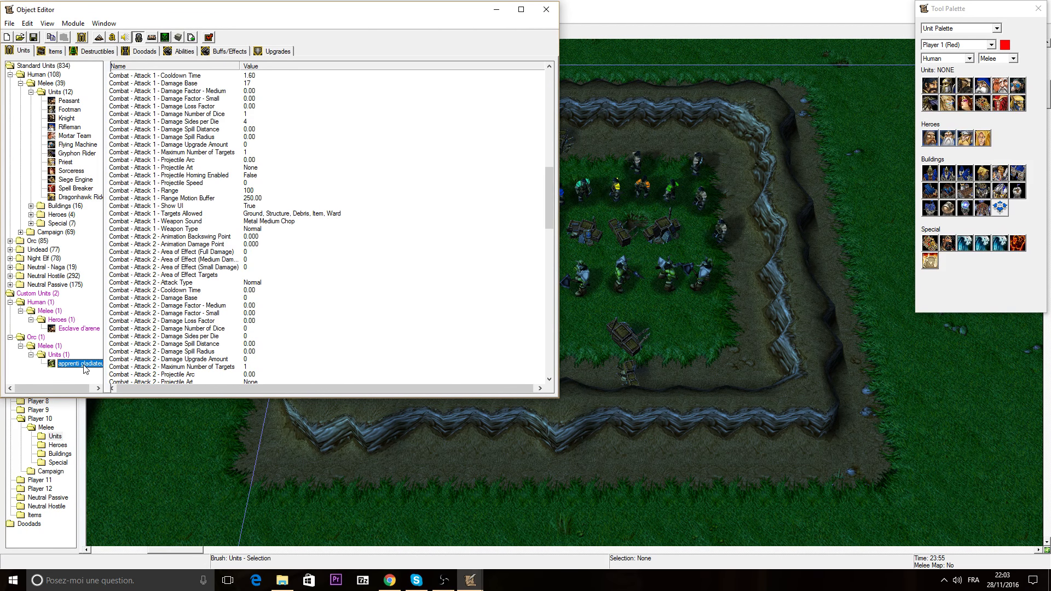
pyautogui.scroll(-20, 536, 327)
pyautogui.scroll(1, 535, 327)
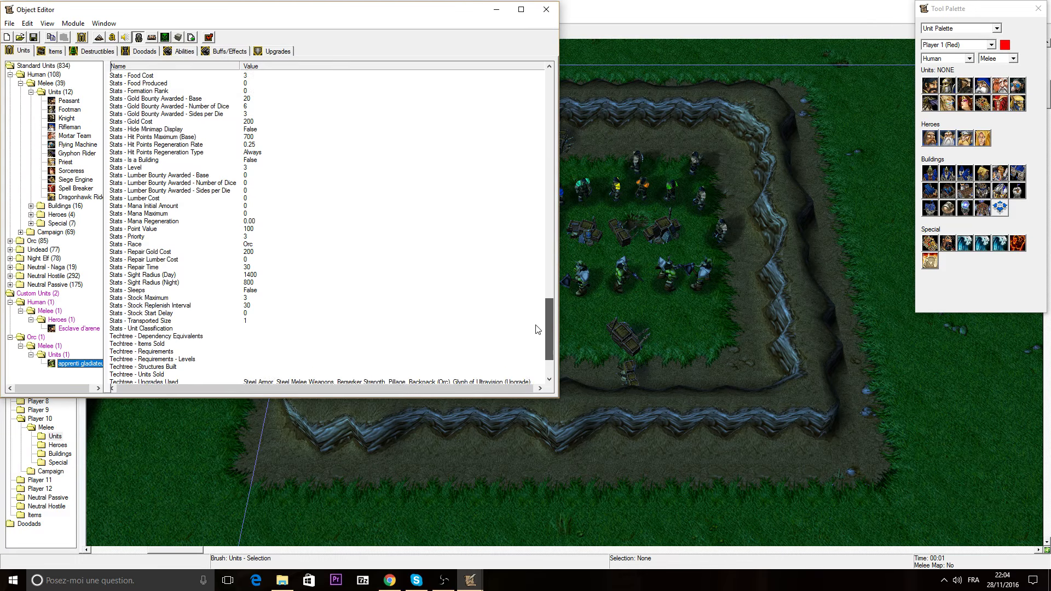
pyautogui.click(228, 237)
pyautogui.doubleClick(258, 238)
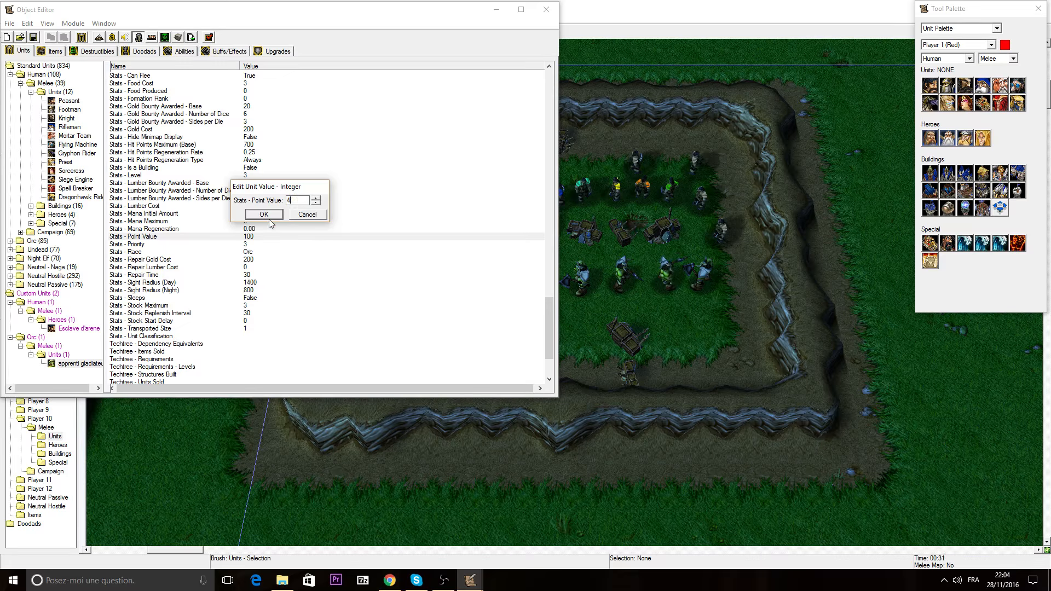
pyautogui.click(275, 214)
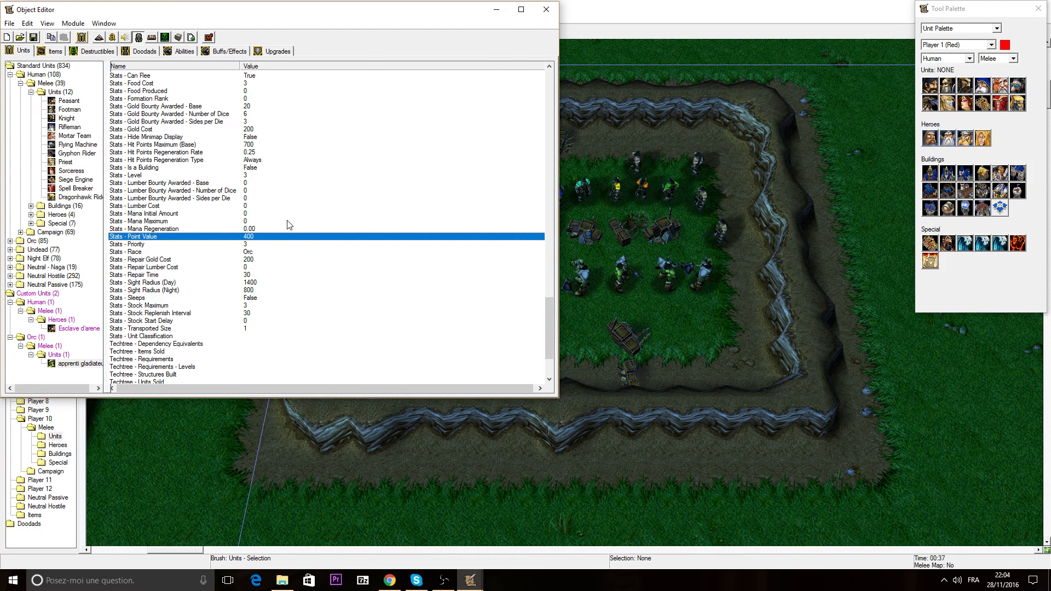
# Save the map with the new gladiator unit, close the Object Editor and start a test game
pyautogui.scroll(3, 283, 217)
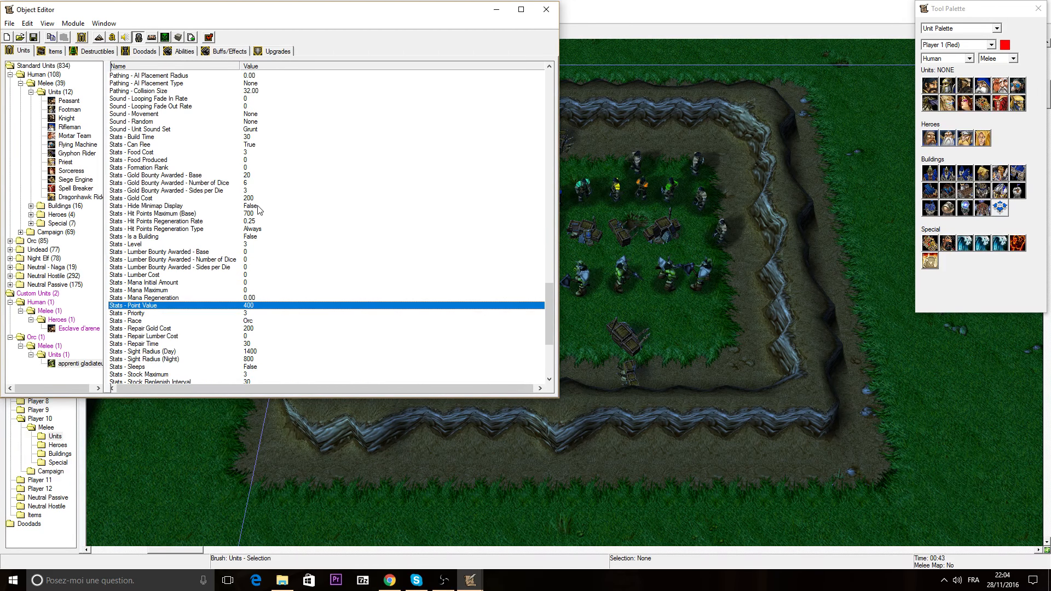
pyautogui.scroll(2, 259, 209)
pyautogui.scroll(12, 259, 209)
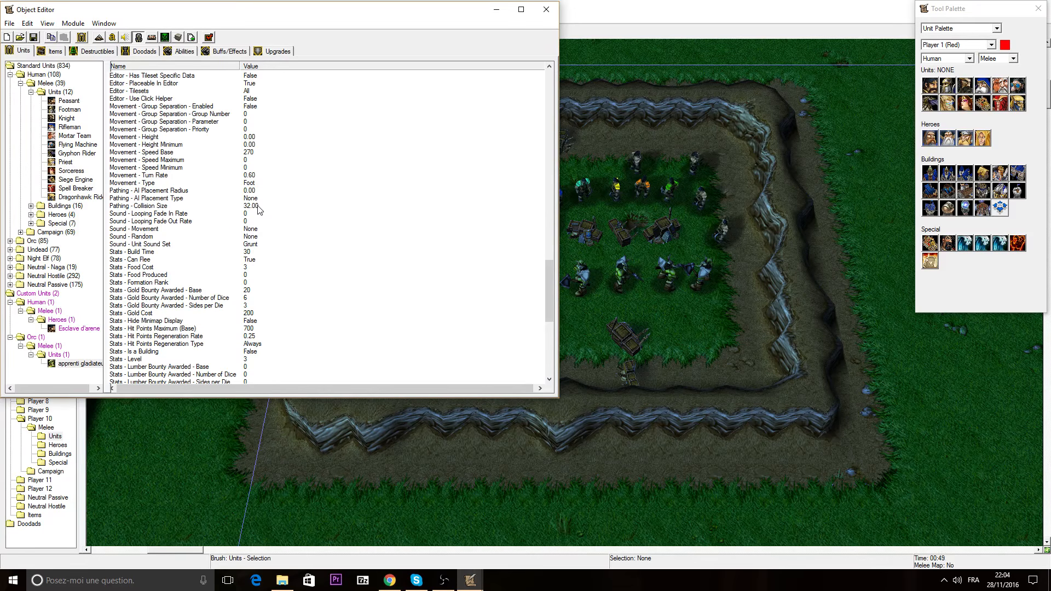
pyautogui.hotkey('ctrl', 's')
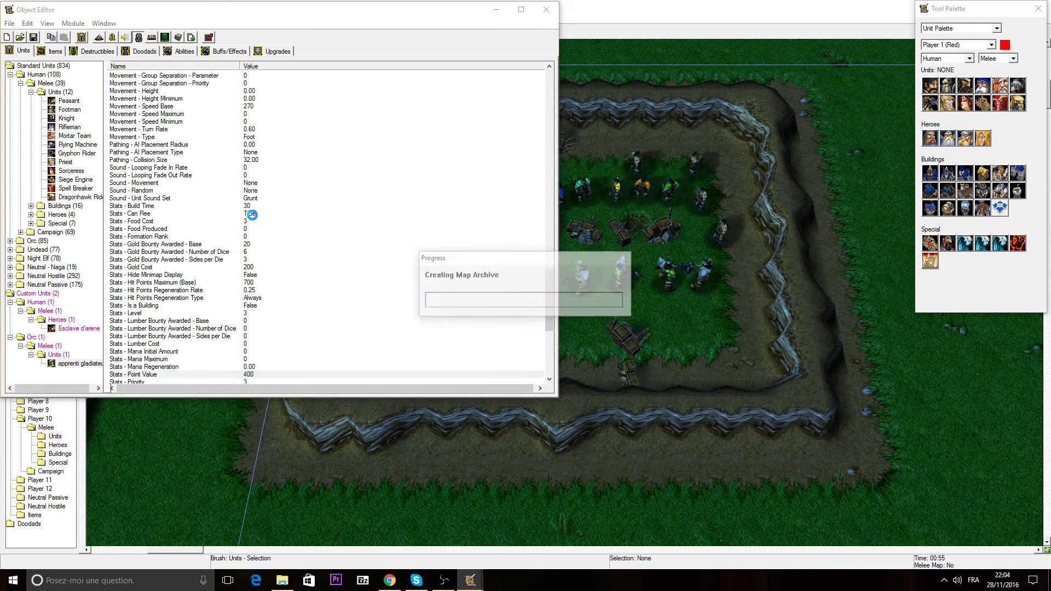
pyautogui.click(546, 10)
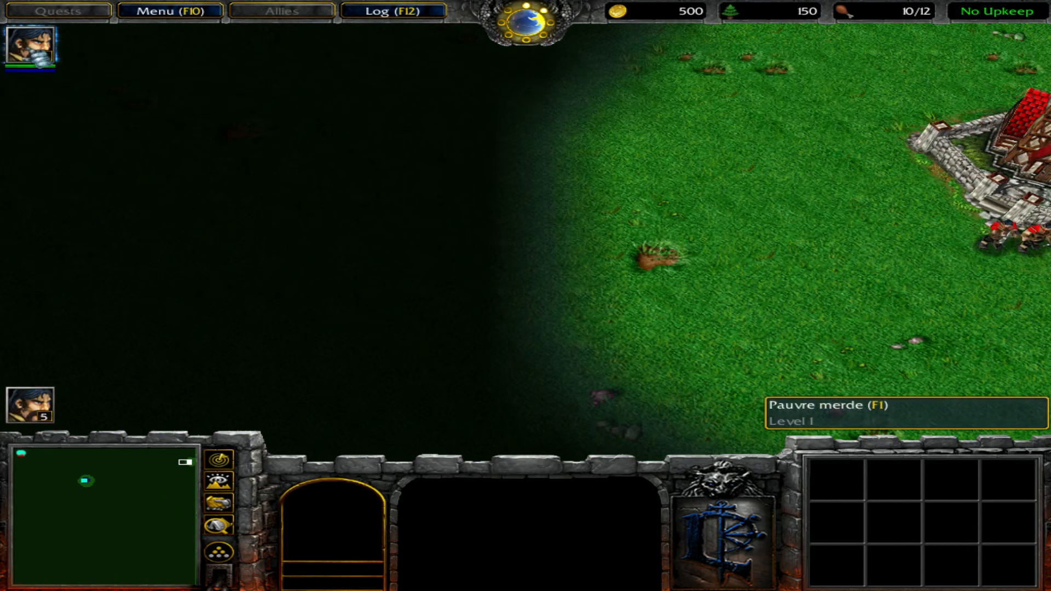
# In the test game, move the arena slave hero to the arena's northeast area and spend its skill point on the second ability
pyautogui.doubleClick(32, 51)
pyautogui.click(562, 237)
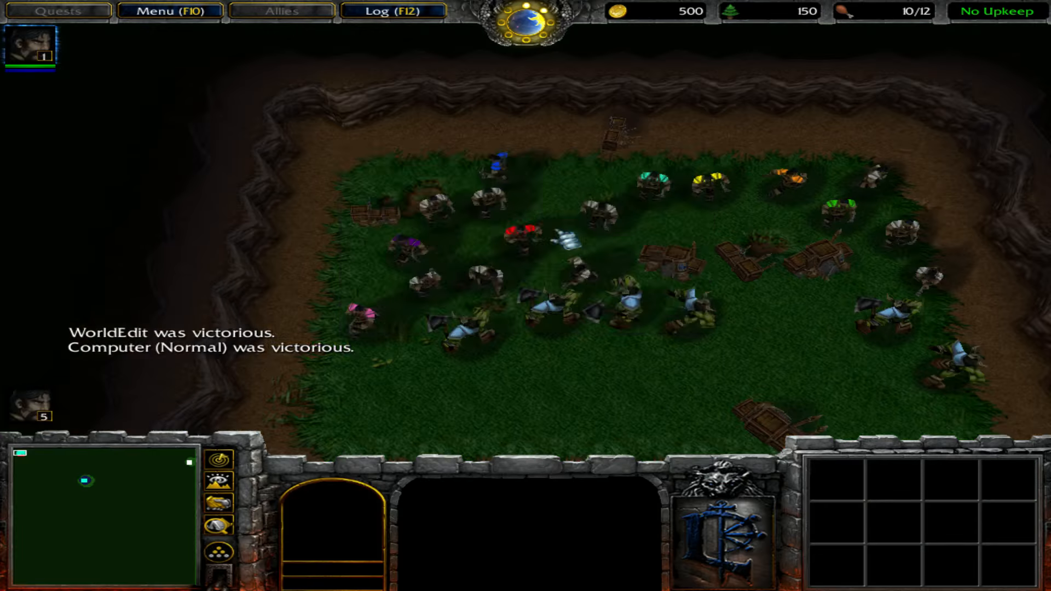
pyautogui.click(544, 235)
pyautogui.rightClick(553, 164)
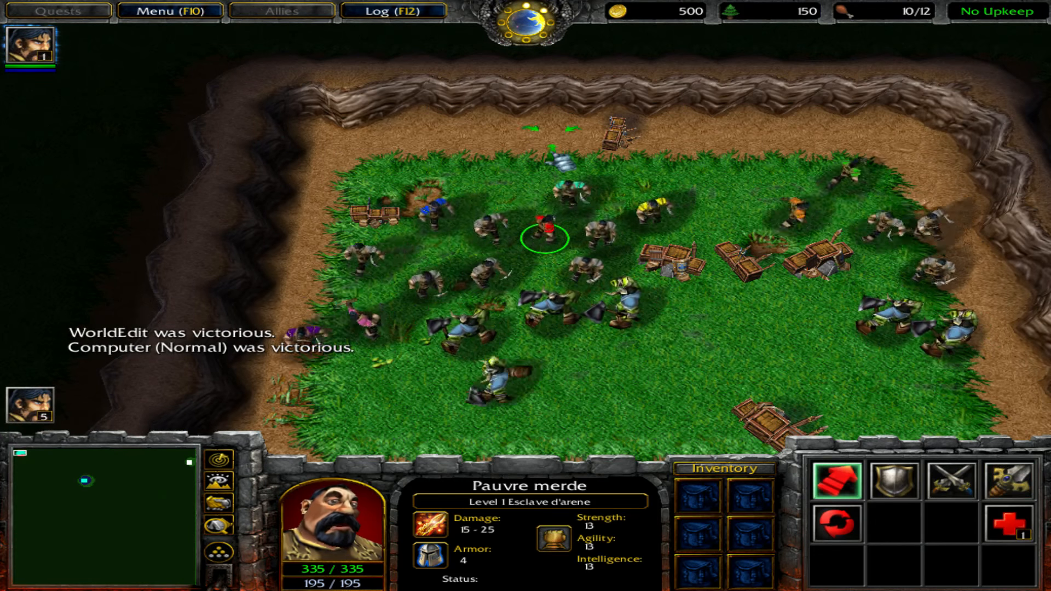
pyautogui.rightClick(619, 168)
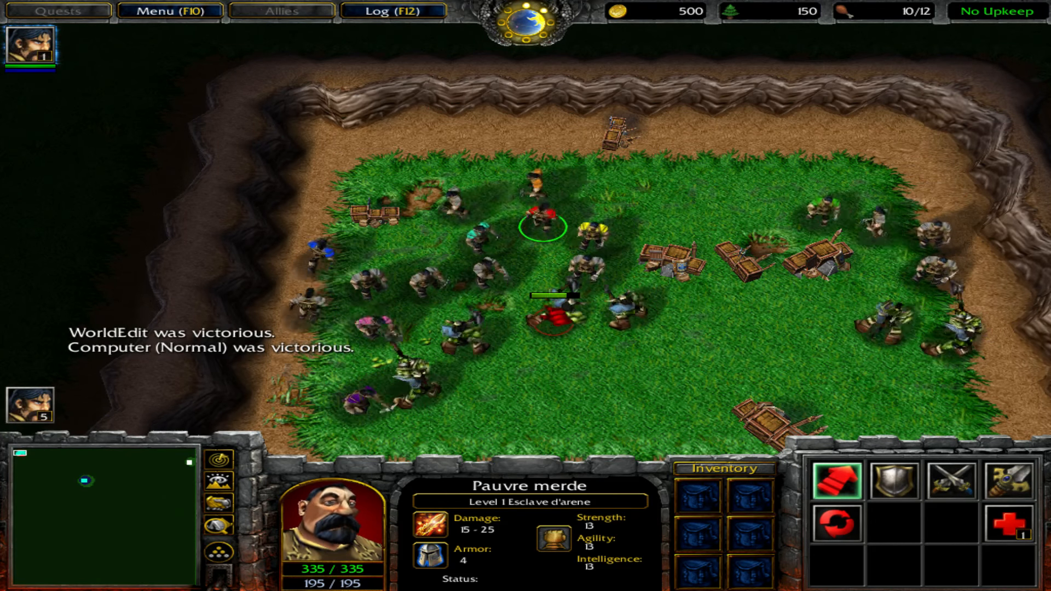
pyautogui.rightClick(646, 210)
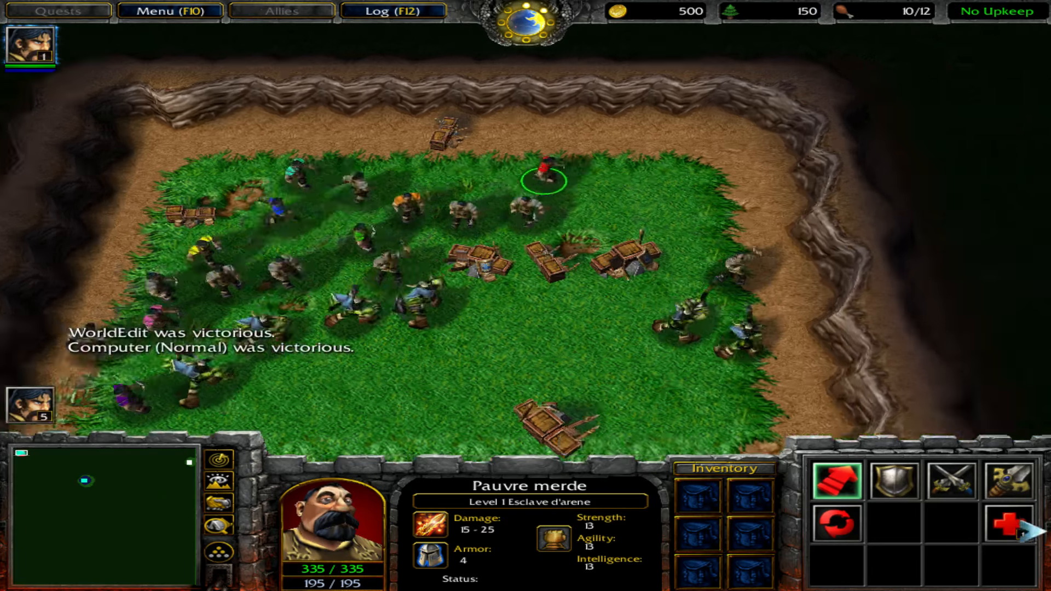
pyautogui.click(1025, 534)
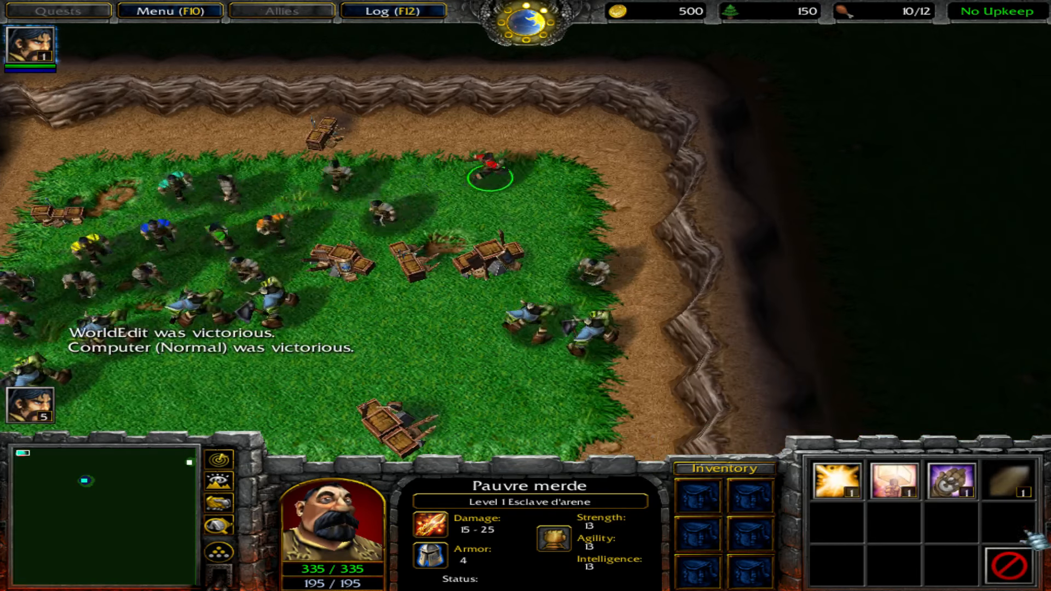
pyautogui.click(897, 484)
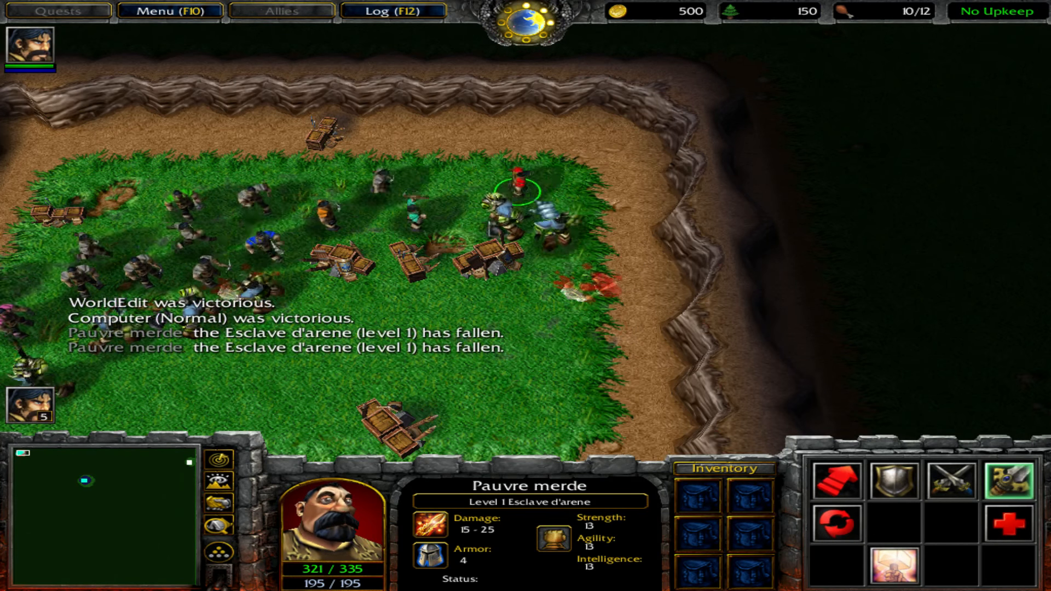
# Send the hero across the arena to fight the orc enemies and test the balance of the combat
pyautogui.rightClick(586, 358)
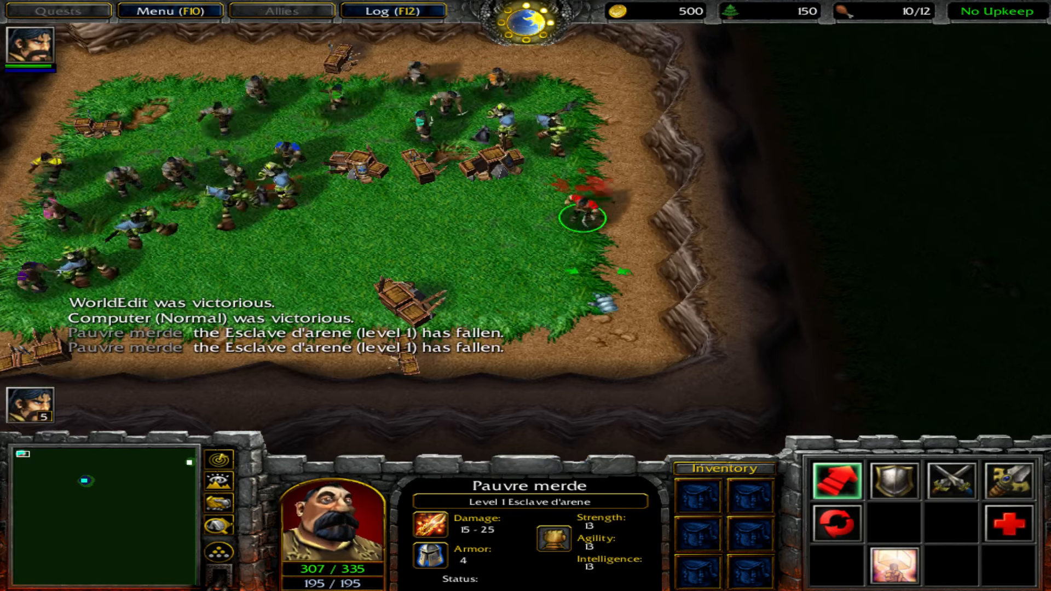
pyautogui.rightClick(488, 332)
pyautogui.rightClick(392, 206)
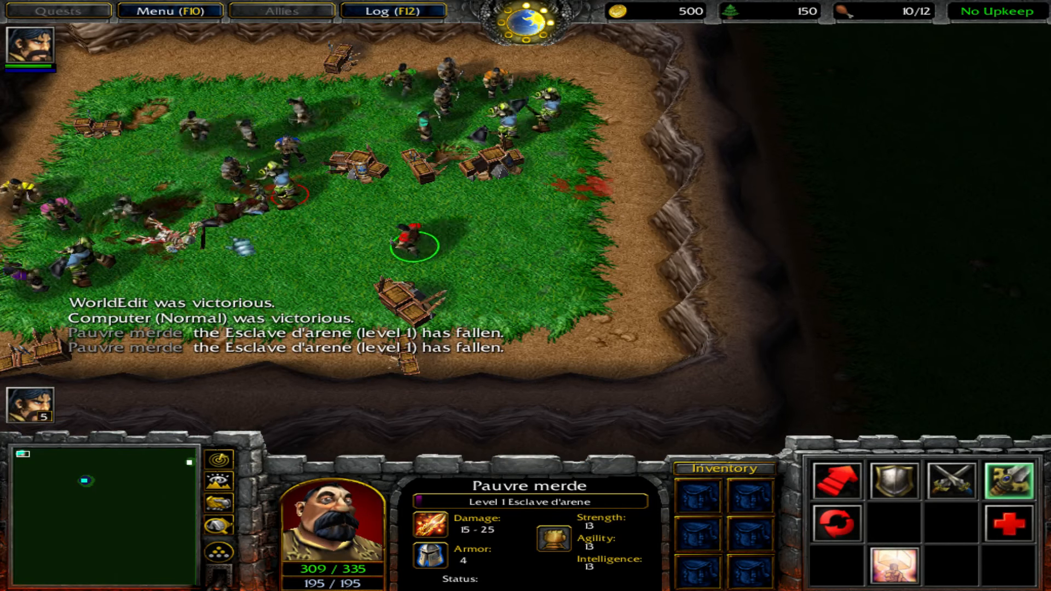
pyautogui.rightClick(164, 333)
pyautogui.press('Left')
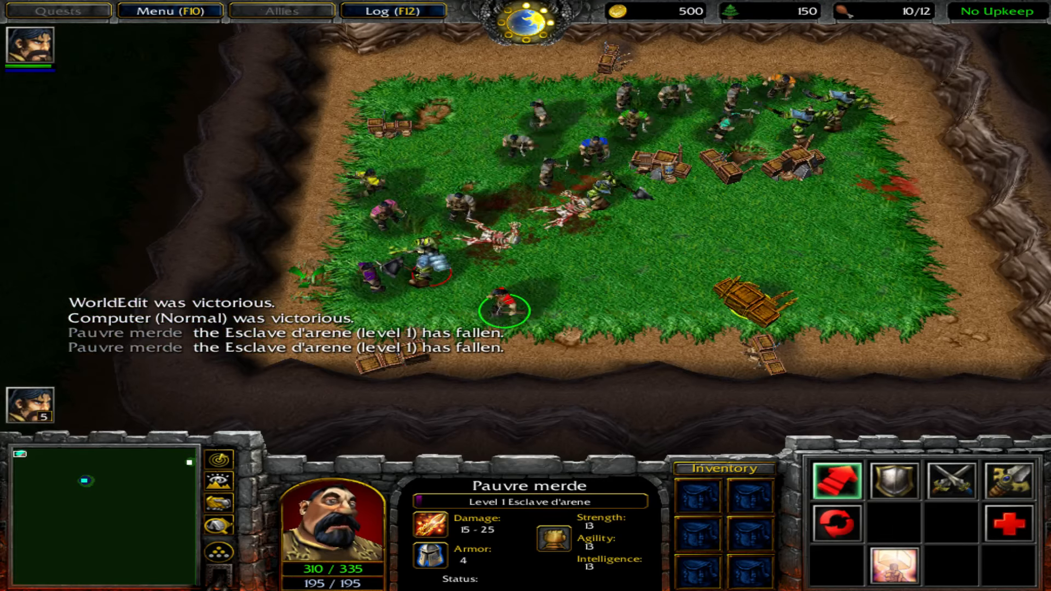
pyautogui.rightClick(438, 268)
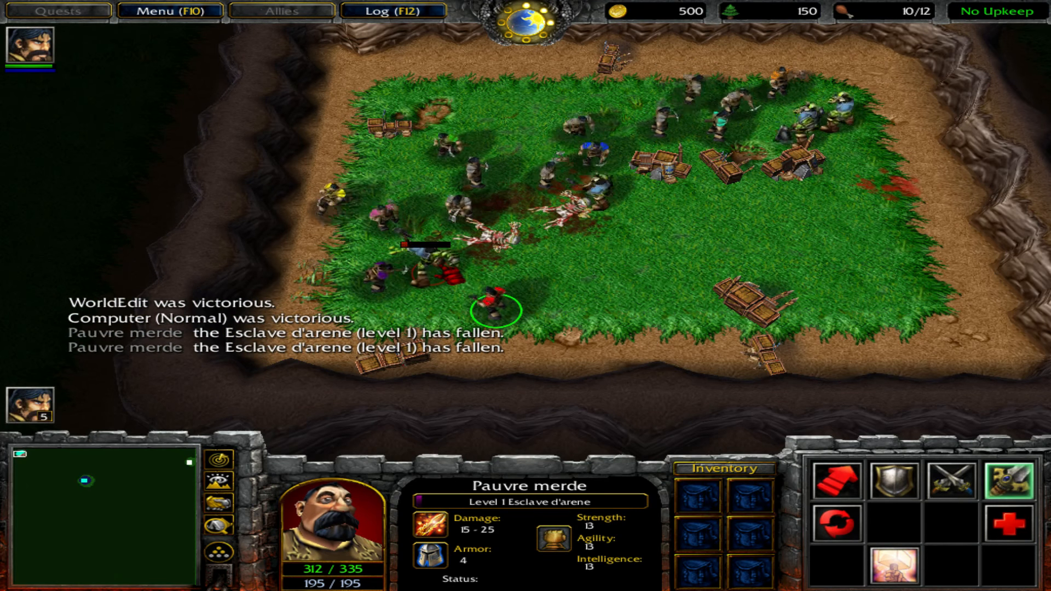
pyautogui.moveTo(453, 502)
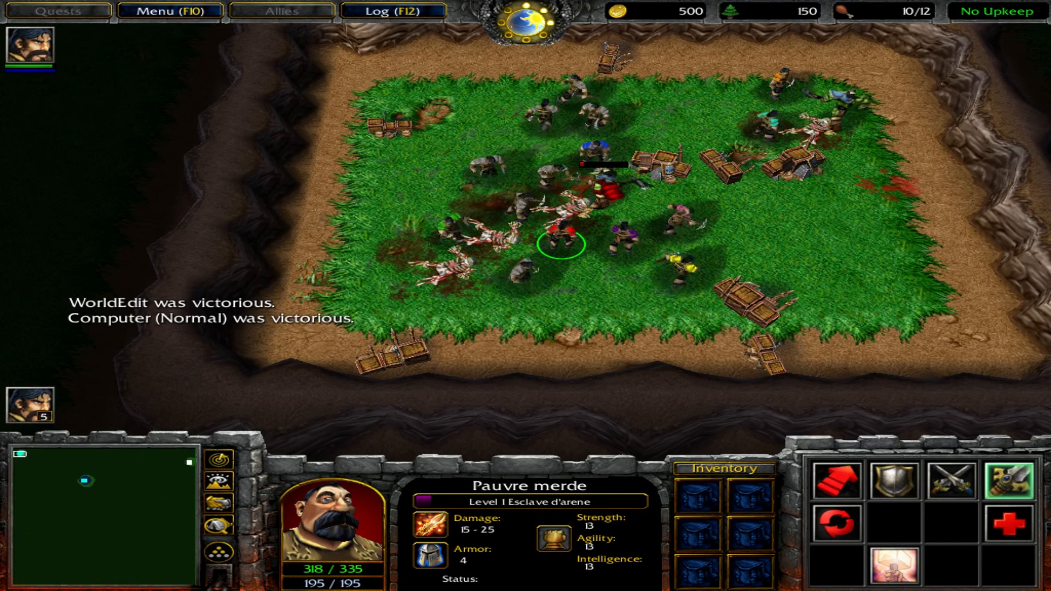
pyautogui.rightClick(903, 123)
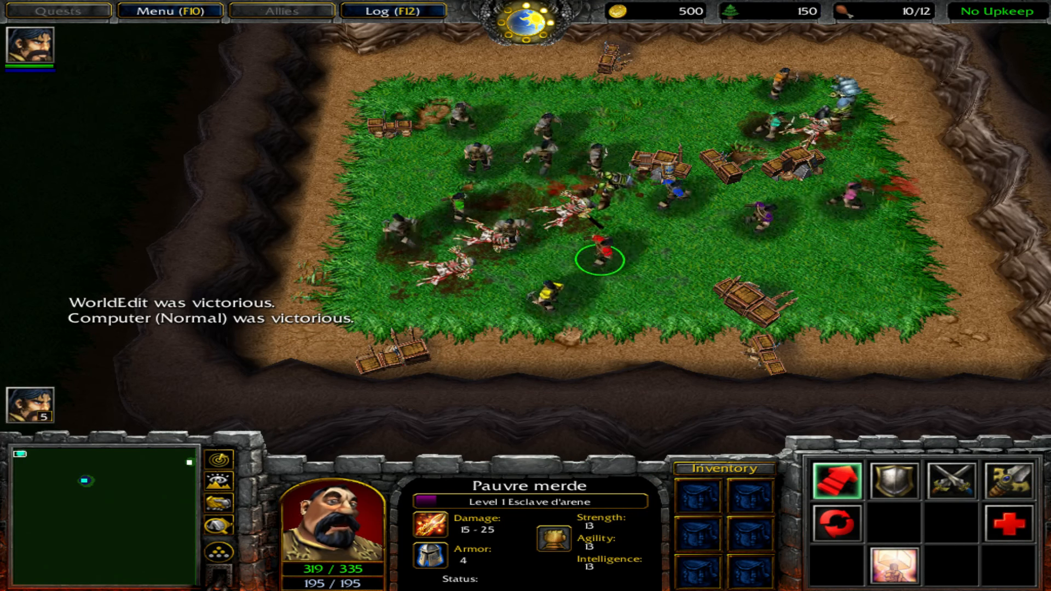
pyautogui.rightClick(908, 112)
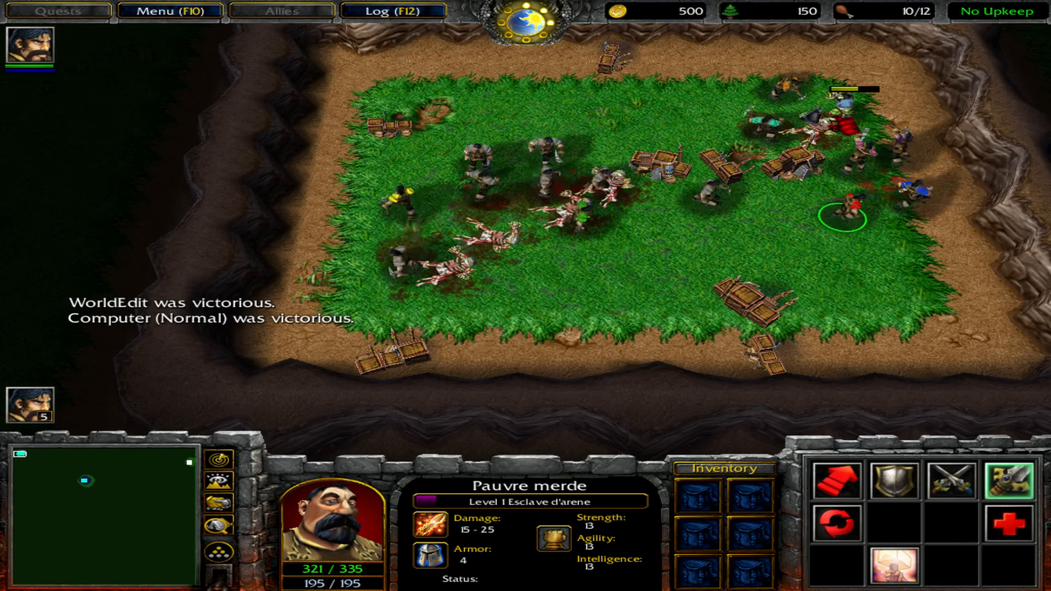
pyautogui.press('a')
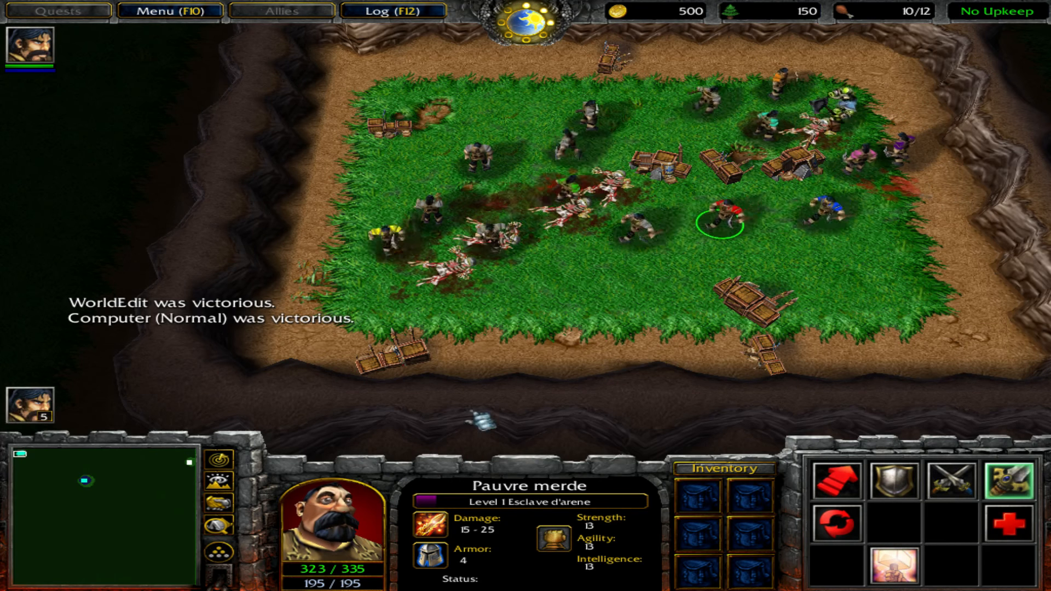
pyautogui.moveTo(544, 505)
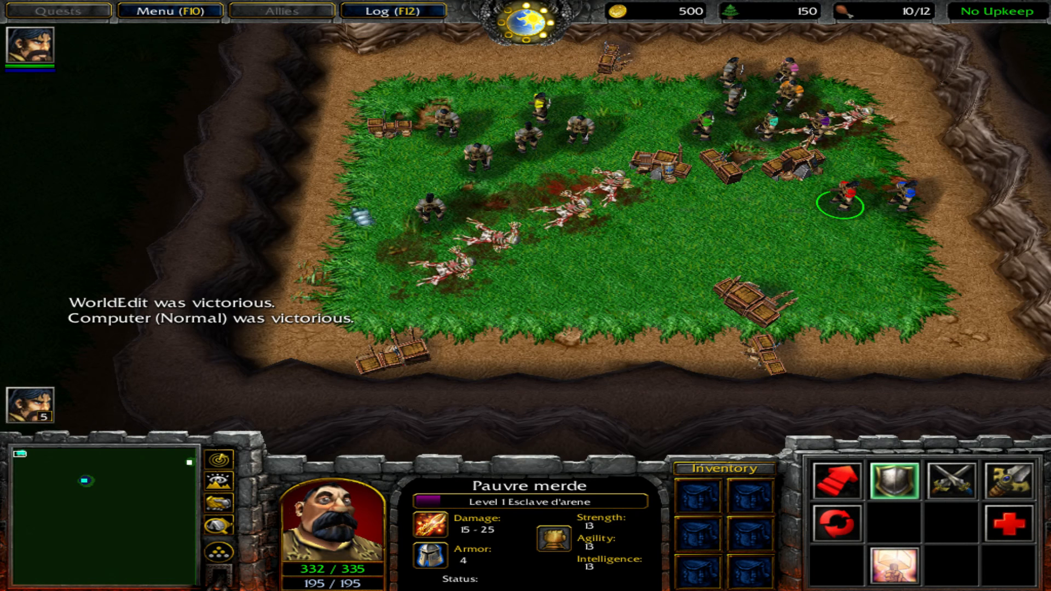
# End the test game by exiting the program, and switch back to the Warcraft III World Editor
pyautogui.click(170, 12)
pyautogui.click(570, 320)
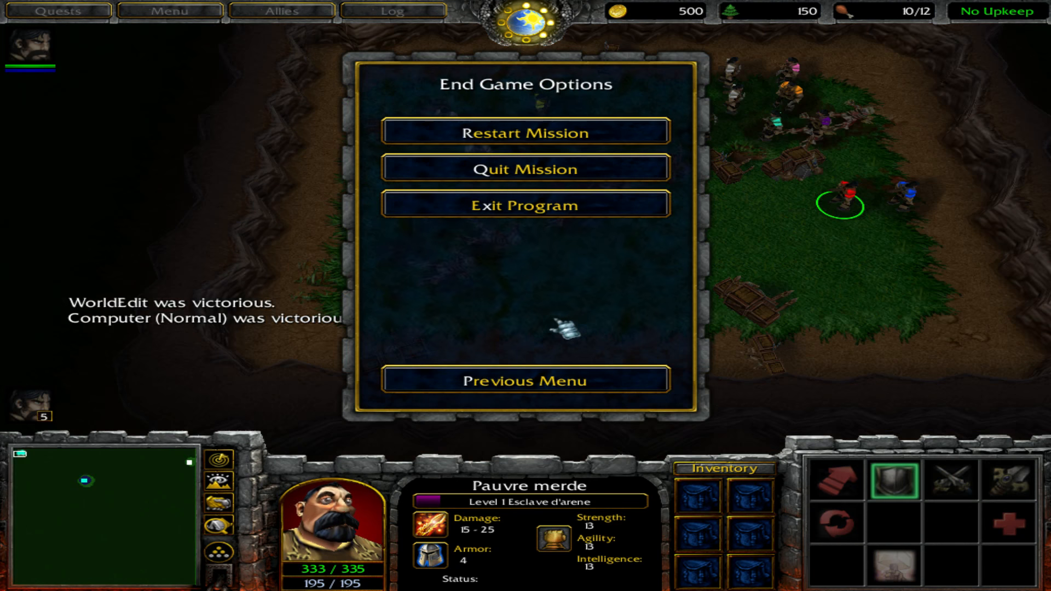
pyautogui.click(501, 209)
pyautogui.click(478, 286)
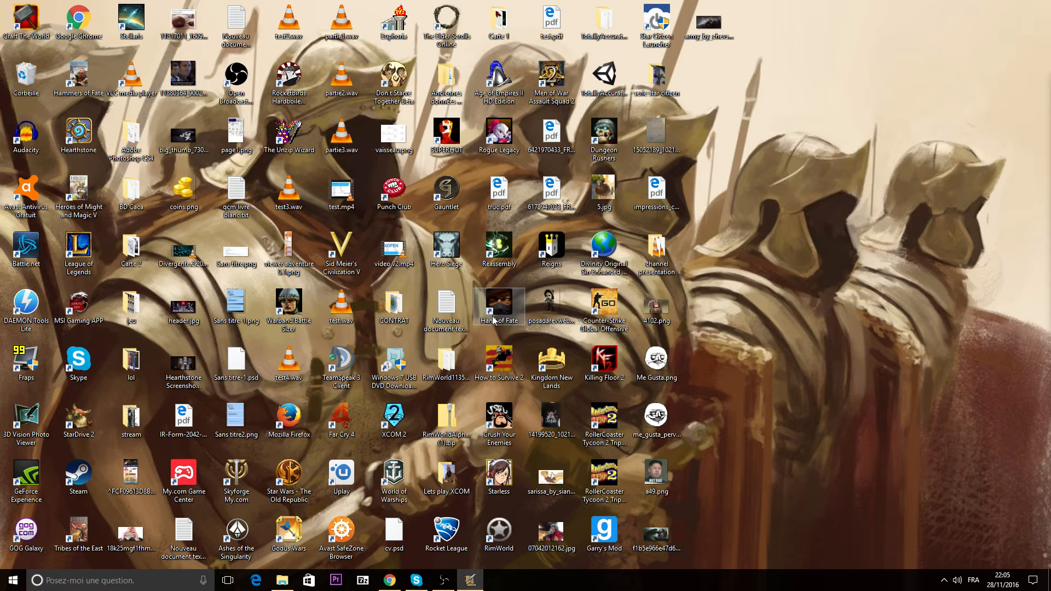
pyautogui.click(469, 581)
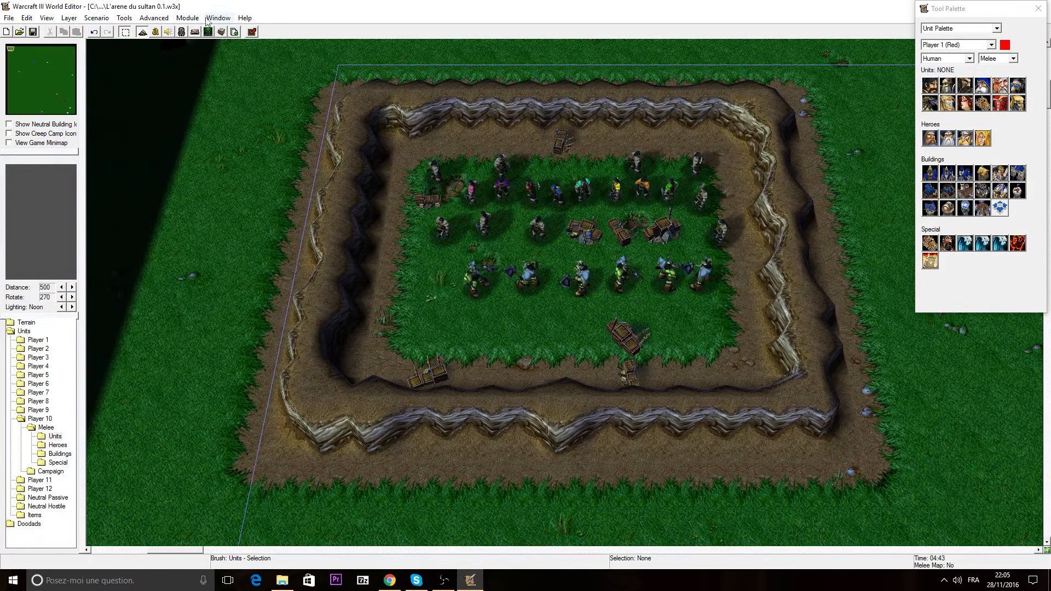
# Open the Object Editor from the terrain editor to continue adjusting the custom orc unit
pyautogui.click(186, 18)
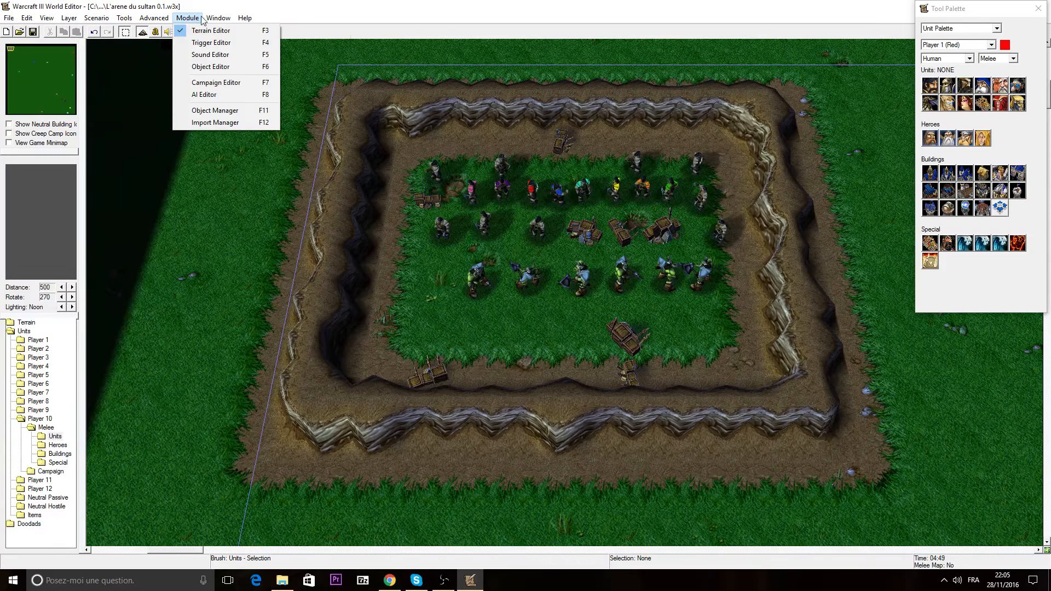
pyautogui.moveTo(218, 18)
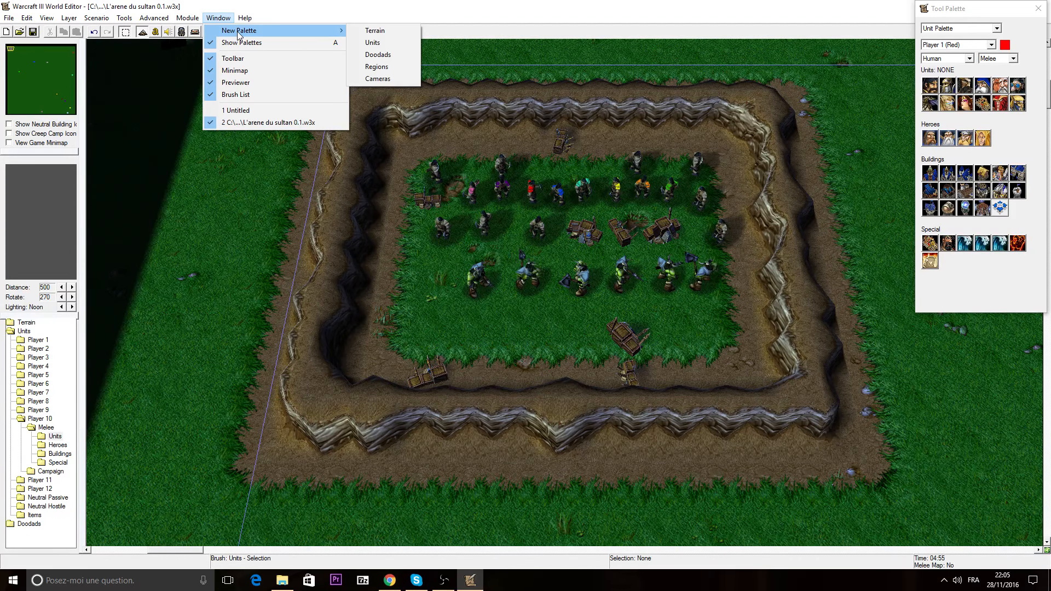
pyautogui.click(181, 32)
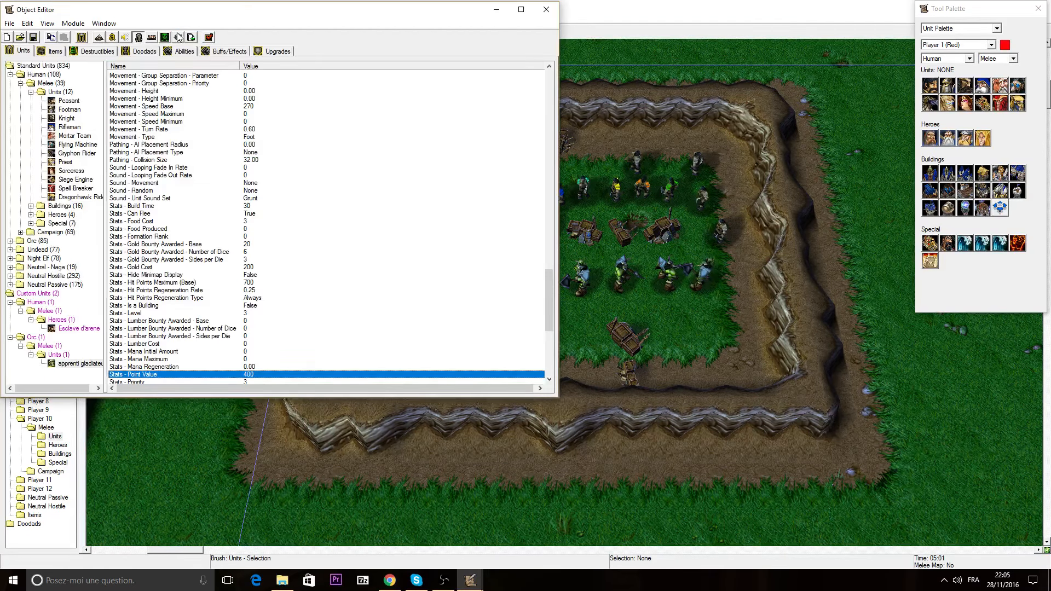
# Review the apprentice gladiator's properties, from its stats back through the combat and art fields to its abilities
pyautogui.scroll(20, 269, 268)
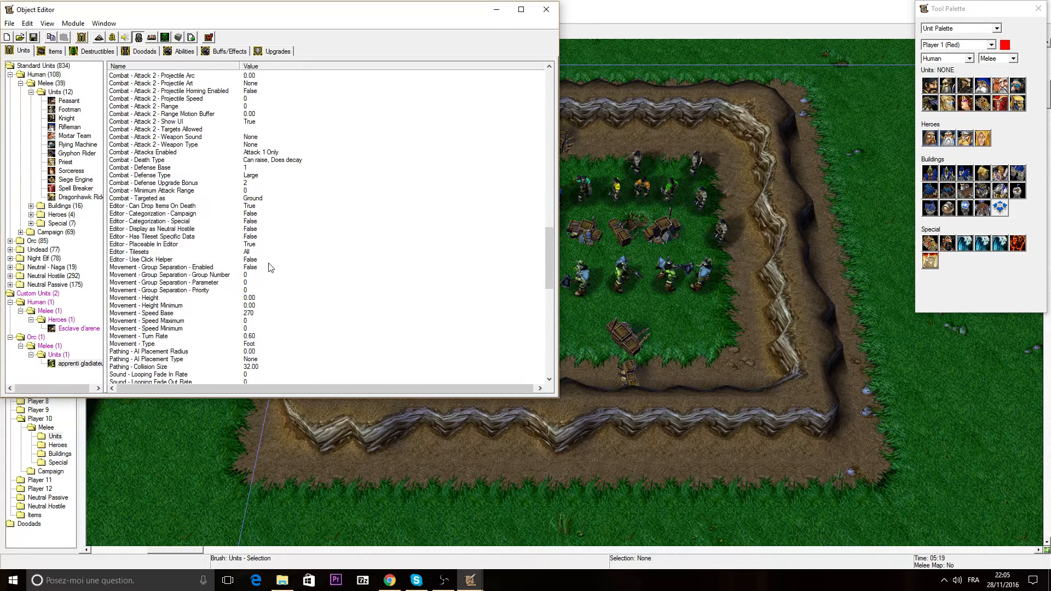
pyautogui.scroll(4, 268, 268)
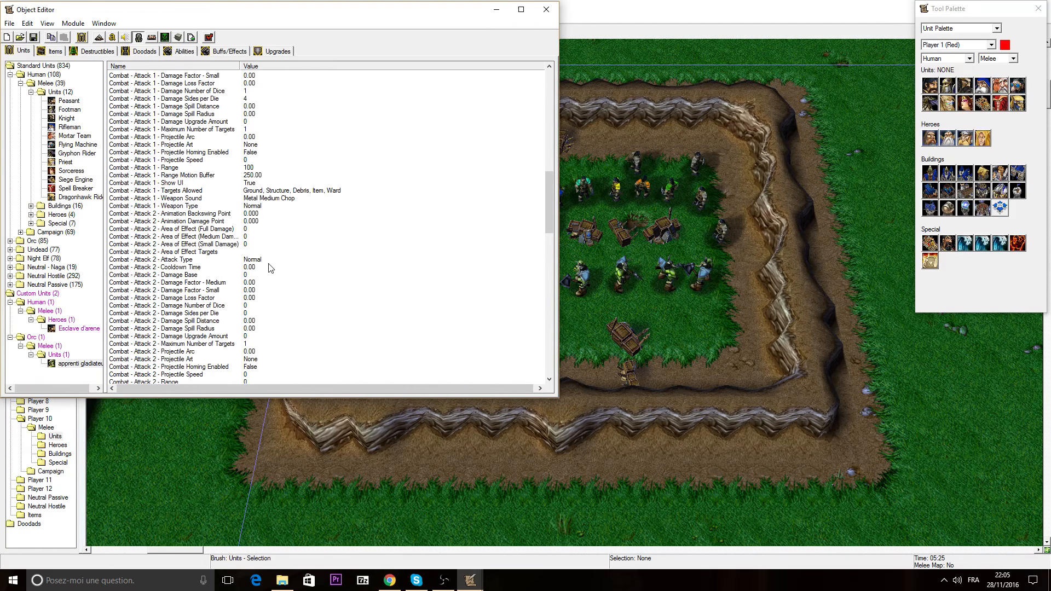
pyautogui.click(244, 108)
pyautogui.scroll(3, 267, 145)
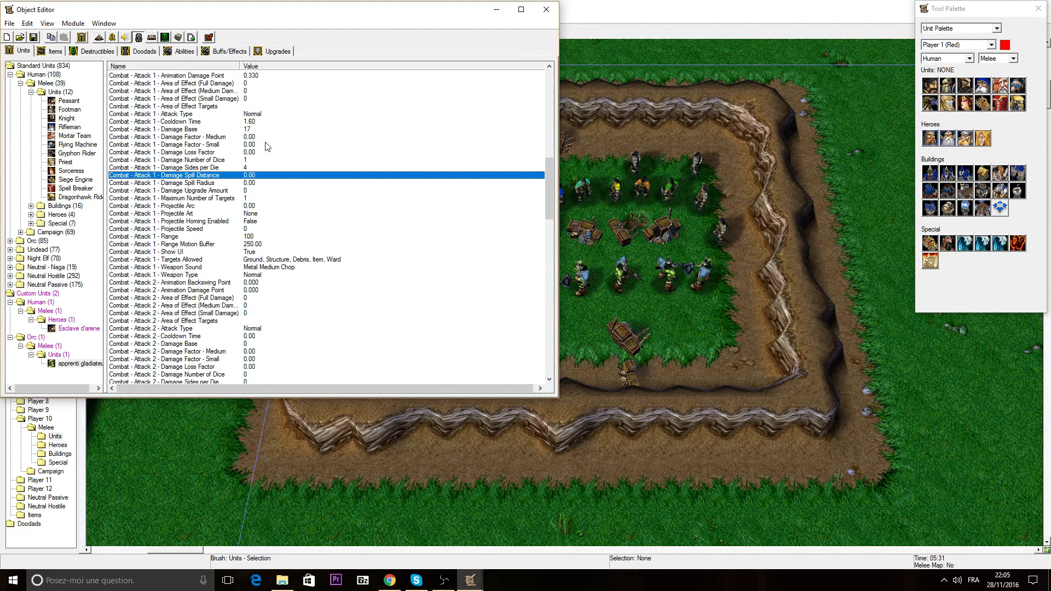
pyautogui.scroll(8, 266, 159)
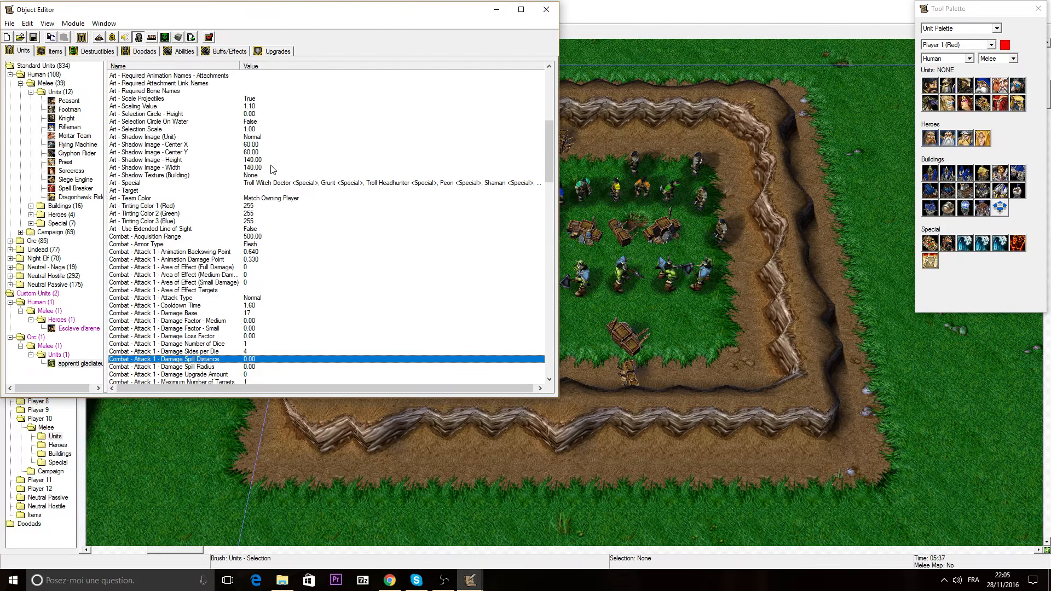
pyautogui.scroll(8, 272, 181)
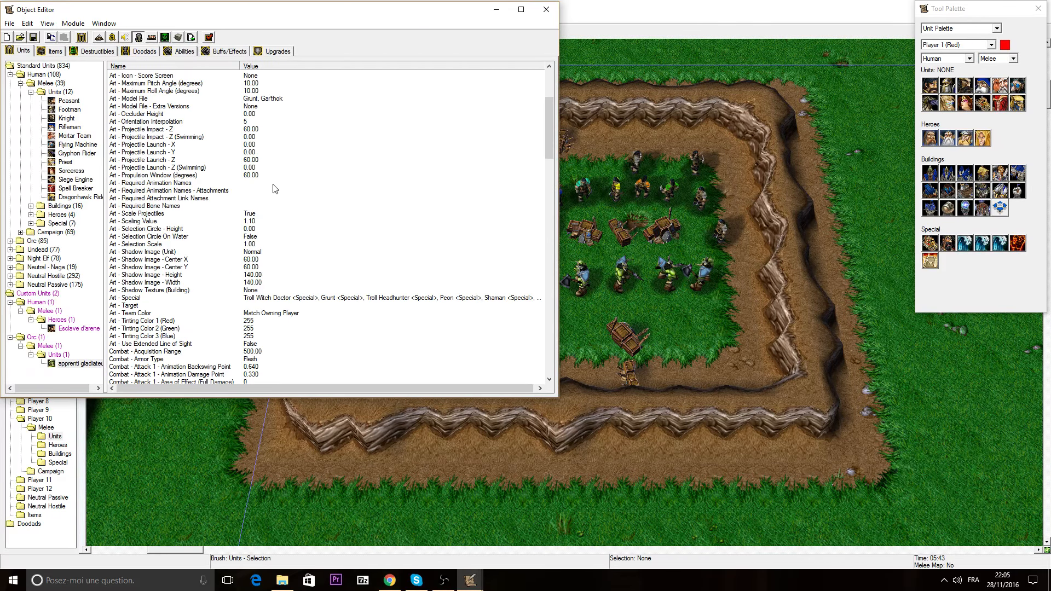
pyautogui.scroll(3, 266, 178)
pyautogui.scroll(1, 267, 180)
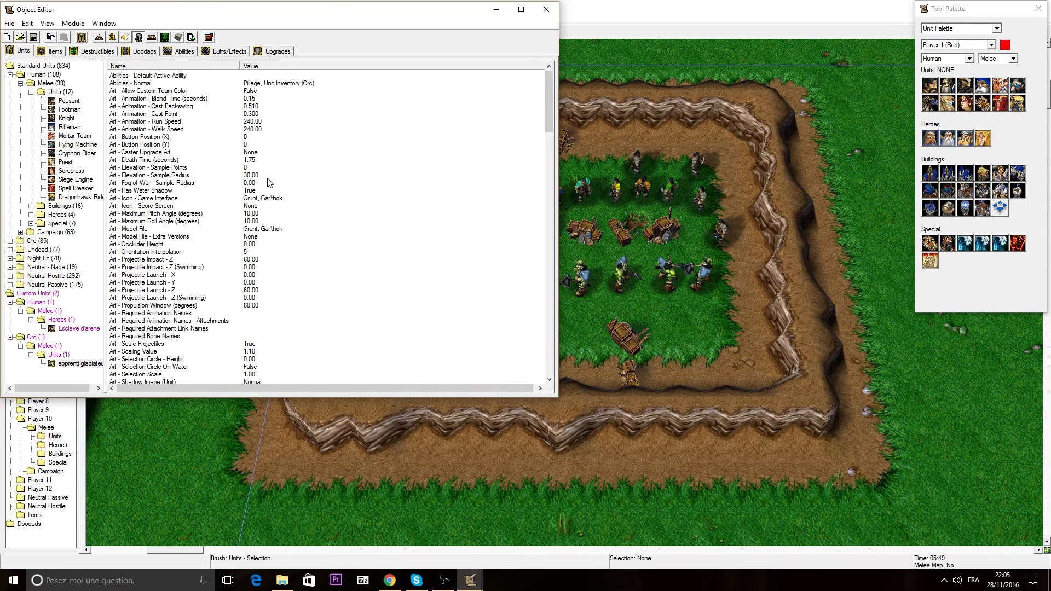
# Set the apprentice gladiator's Attack 1 base damage to 20
pyautogui.scroll(-9, 268, 182)
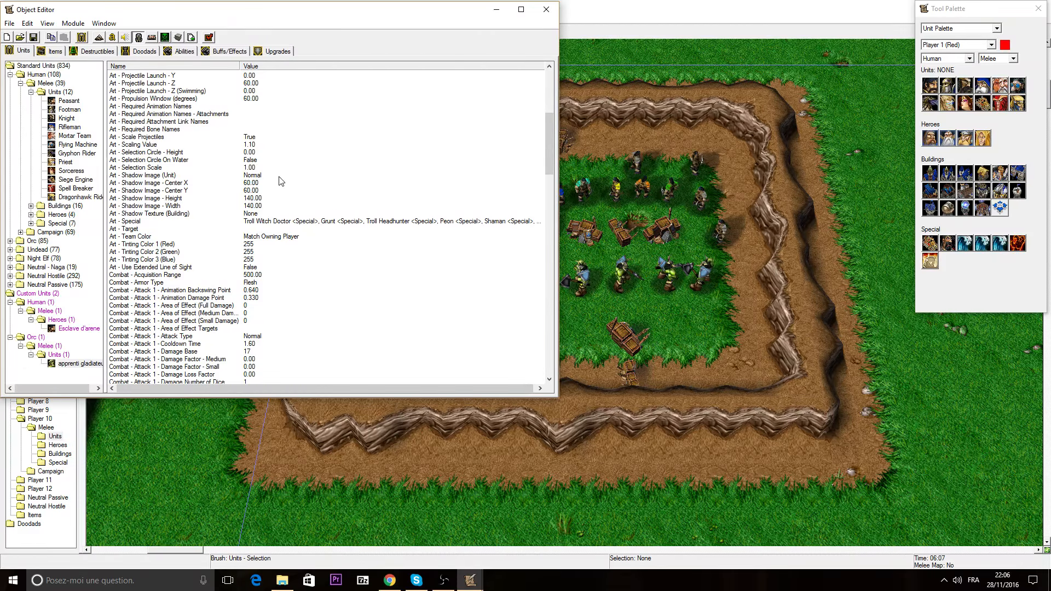
pyautogui.scroll(-1, 279, 187)
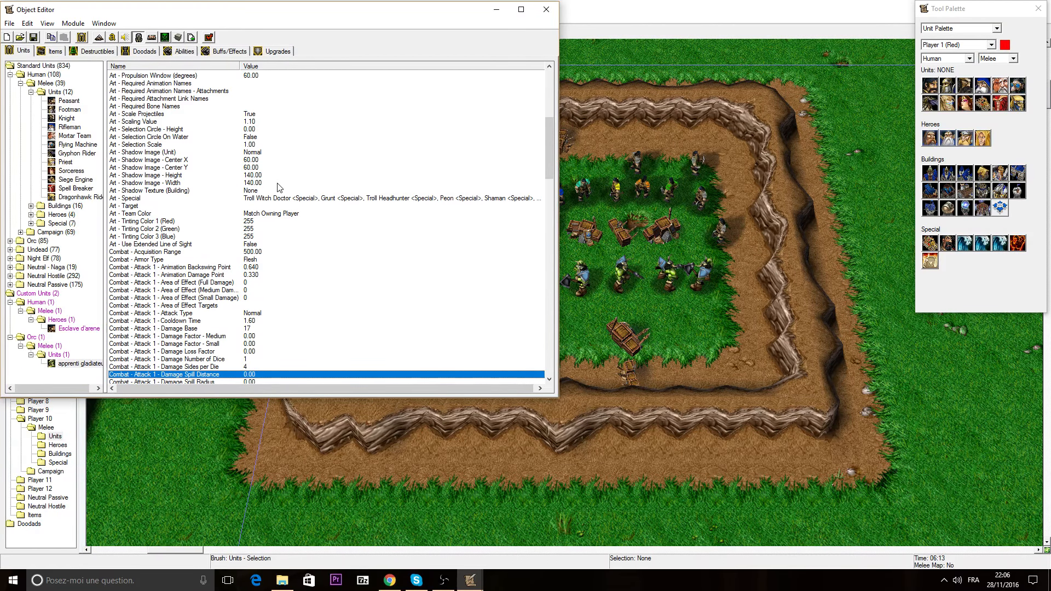
pyautogui.scroll(-4, 258, 239)
pyautogui.doubleClick(254, 238)
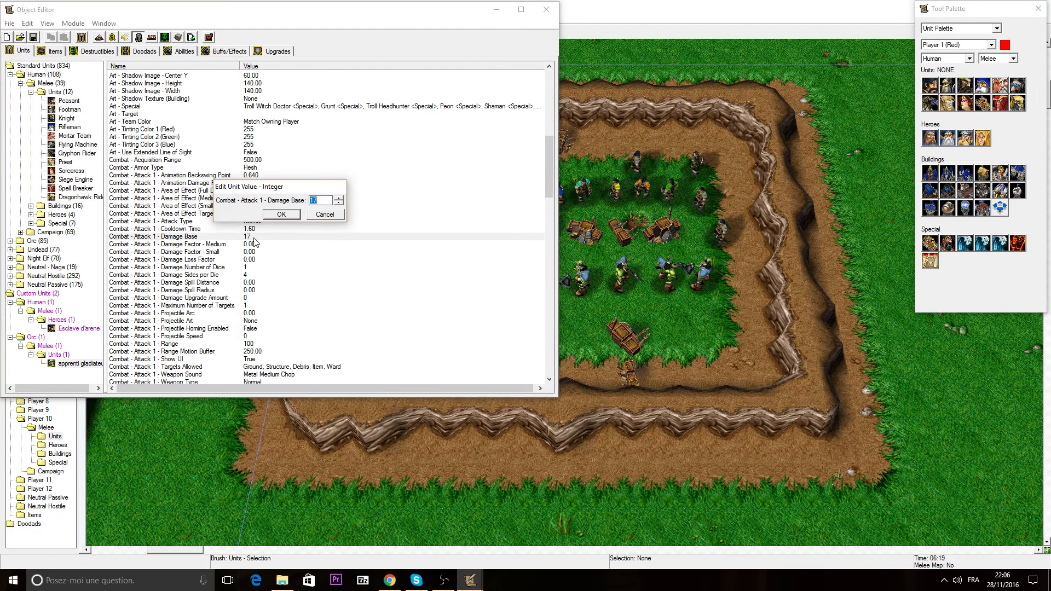
pyautogui.click(281, 214)
# Set the apprentice gladiator's level to 10 in its stats
pyautogui.scroll(-20, 259, 263)
pyautogui.click(260, 313)
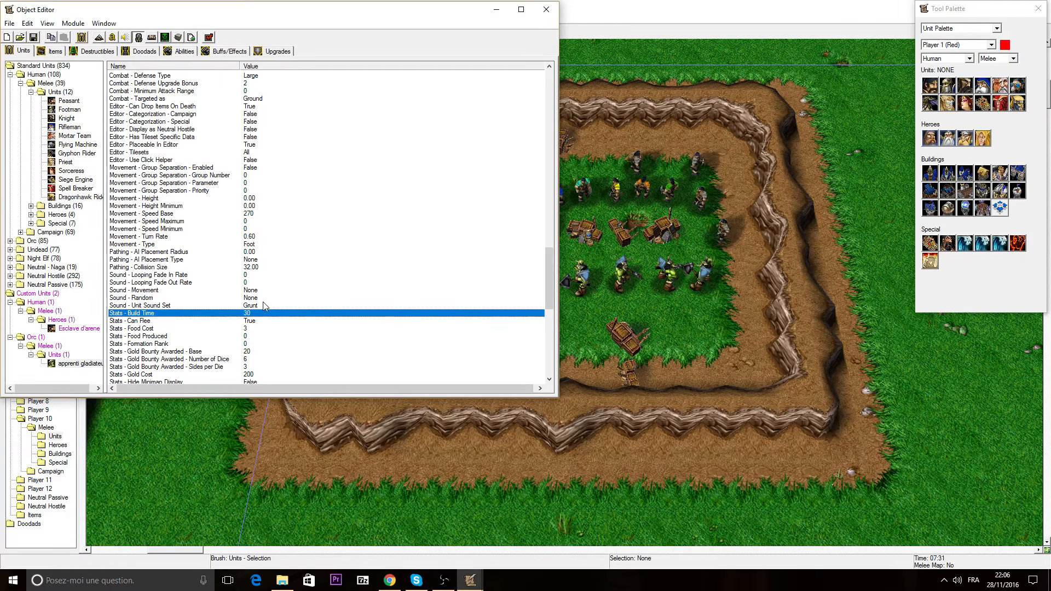
pyautogui.scroll(-3, 264, 307)
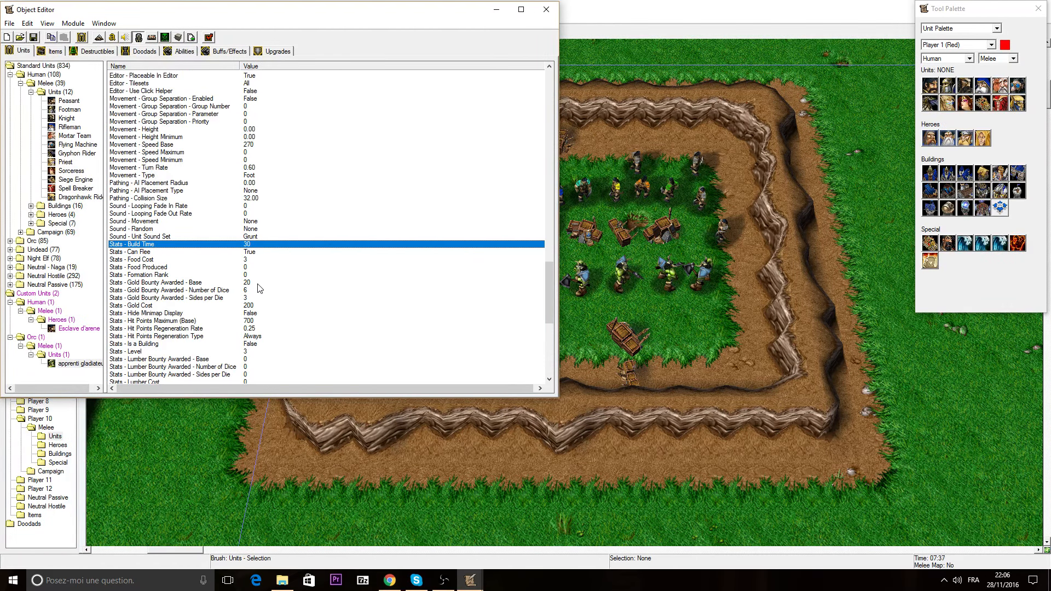
pyautogui.click(259, 283)
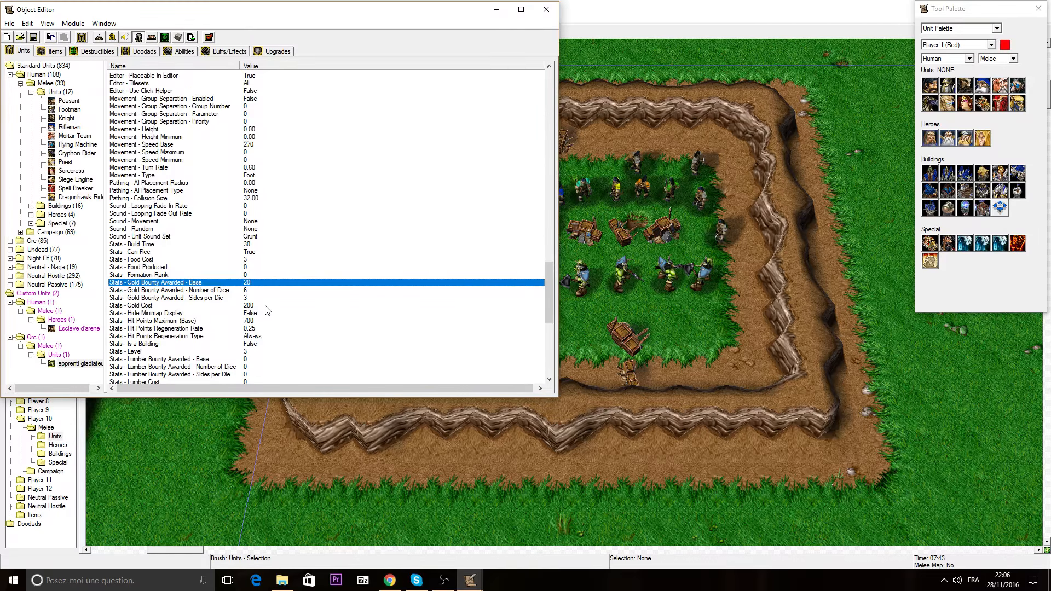
pyautogui.scroll(-1, 266, 310)
pyautogui.scroll(-1, 267, 310)
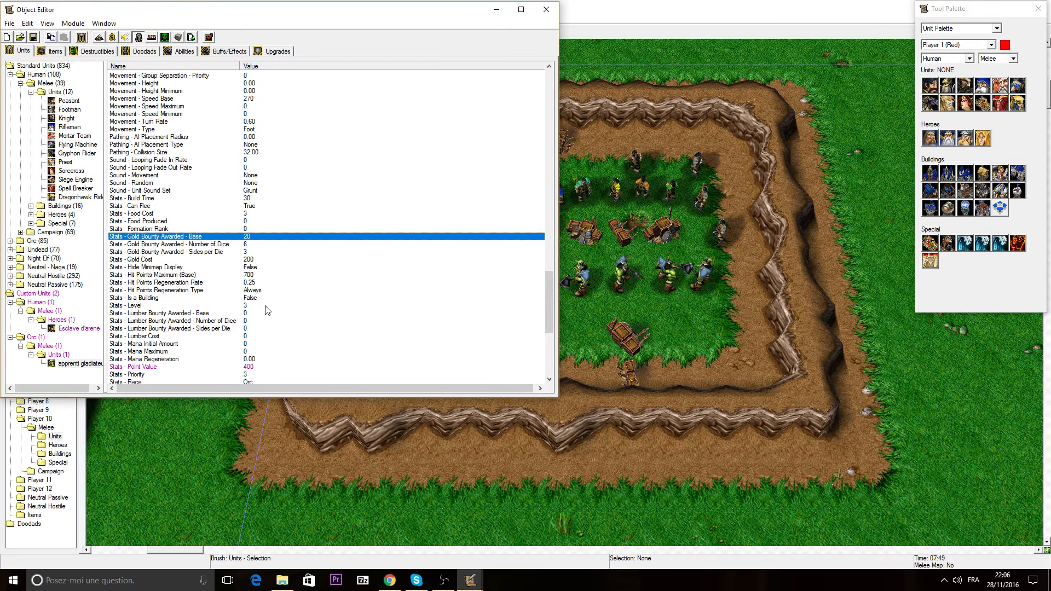
pyautogui.click(266, 306)
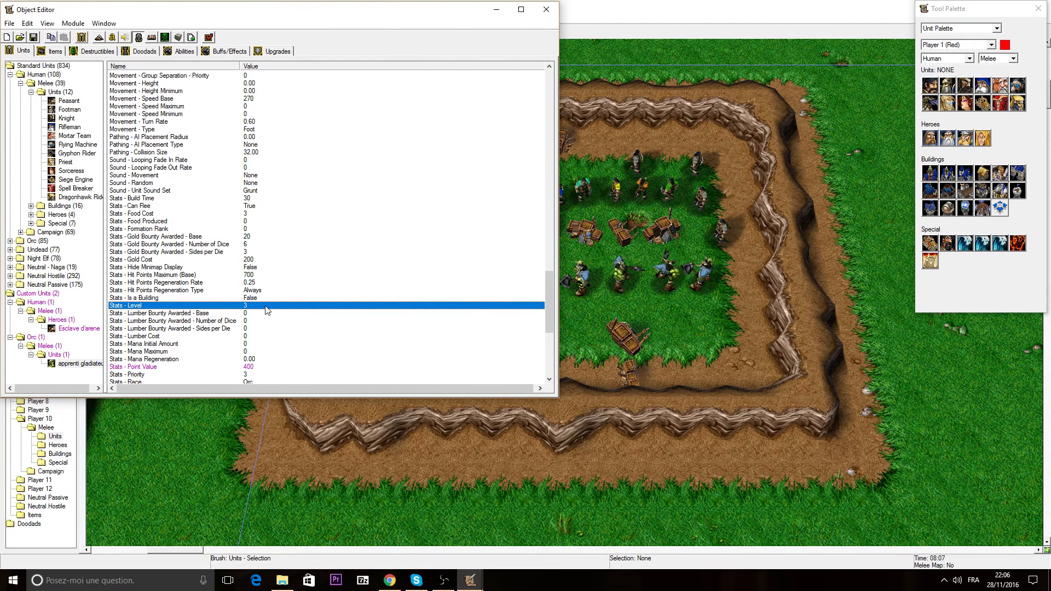
pyautogui.scroll(-1, 267, 311)
pyautogui.scroll(-4, 268, 310)
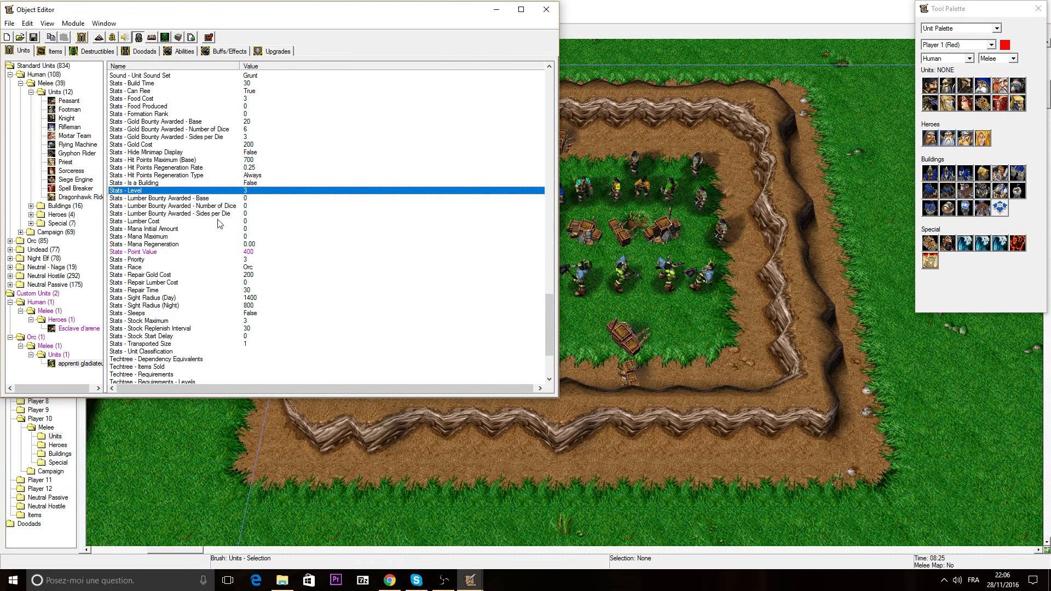
pyautogui.doubleClick(238, 192)
pyautogui.write('10')
pyautogui.press('Return')
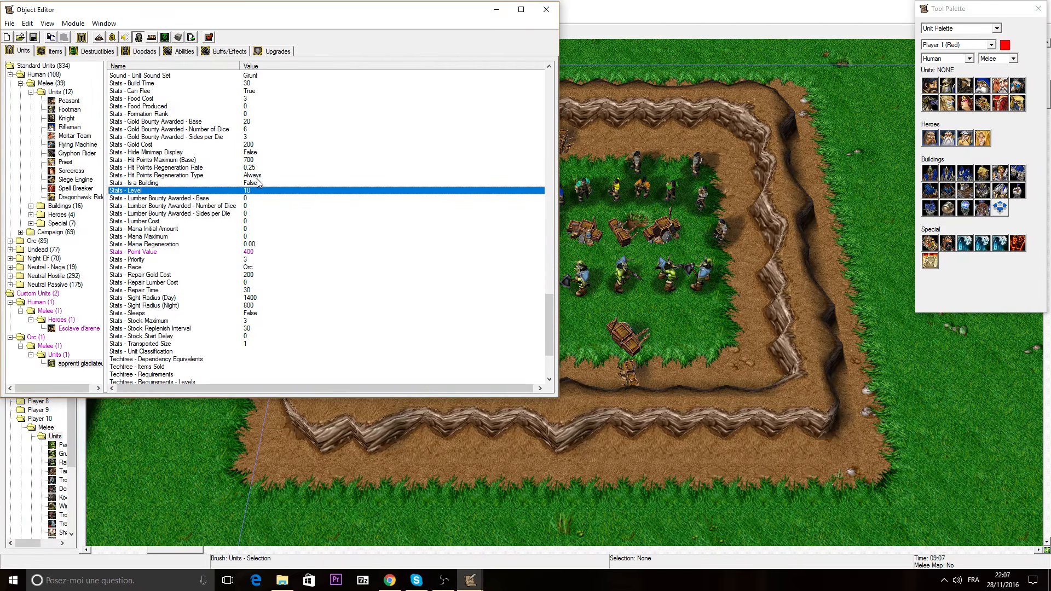
# Look through the apprentice gladiator's text, stats, movement, combat and art properties for other values worth adjusting
pyautogui.scroll(-4, 281, 345)
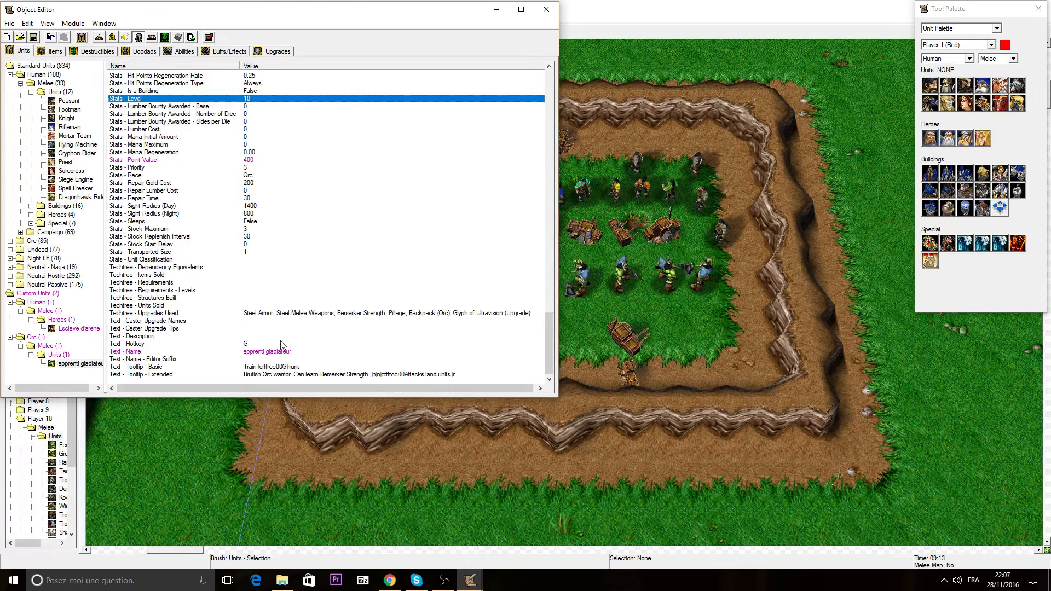
pyautogui.scroll(7, 259, 196)
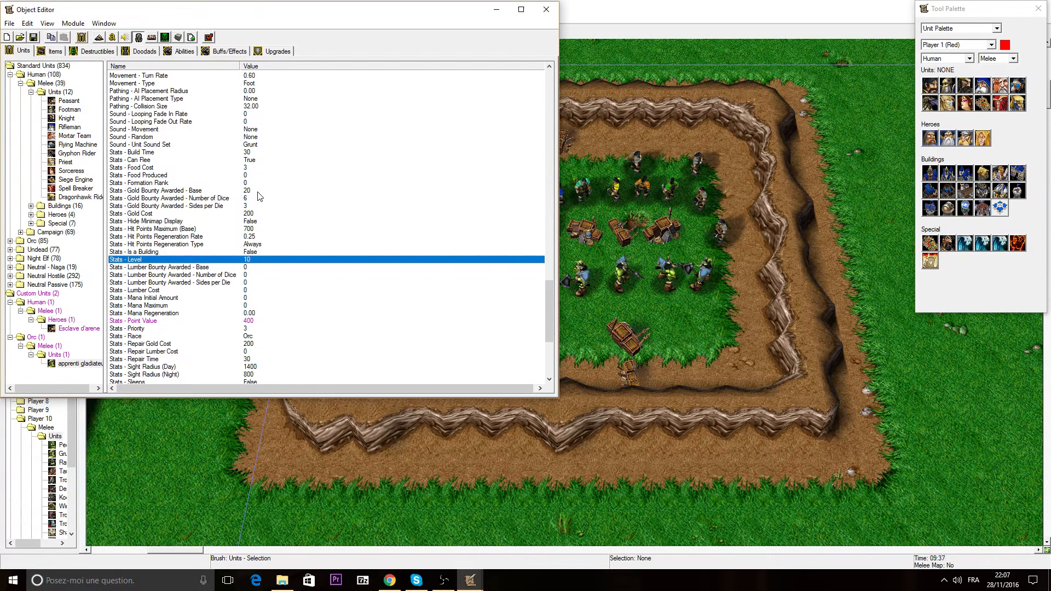
pyautogui.scroll(2, 257, 193)
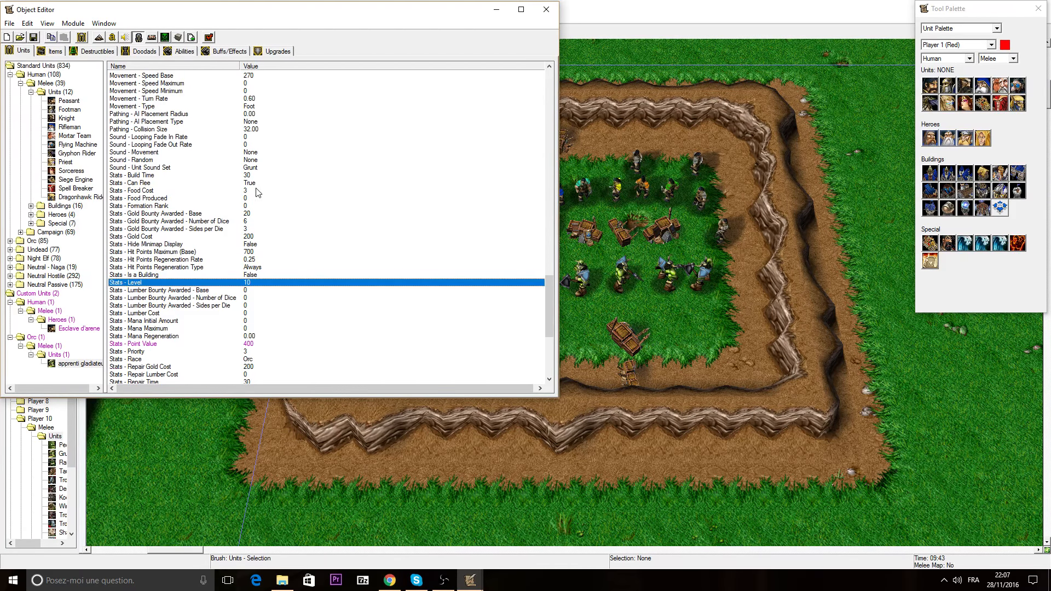
pyautogui.scroll(1, 256, 187)
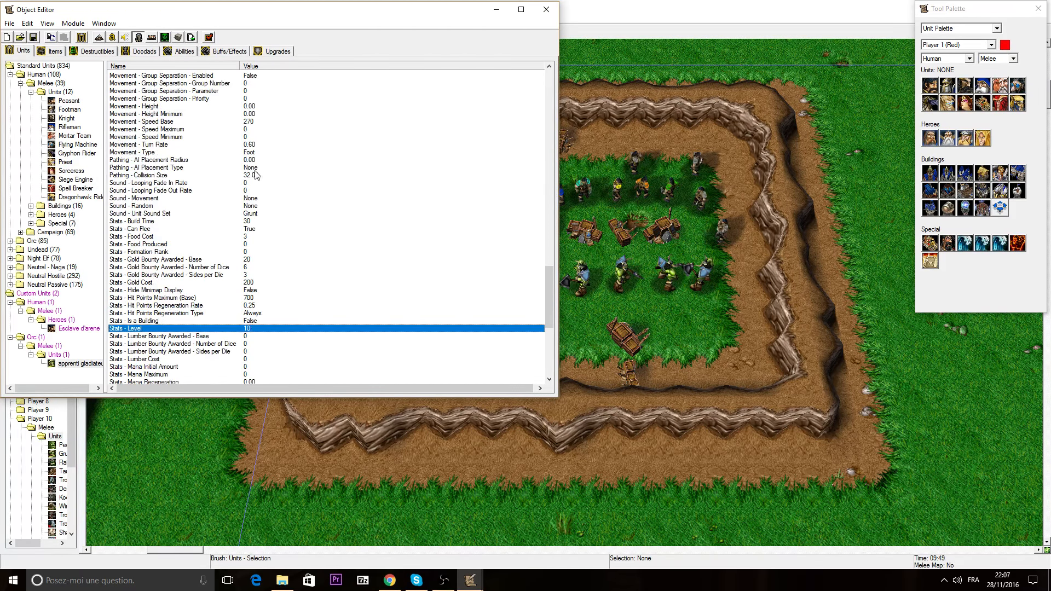
pyautogui.scroll(20, 254, 164)
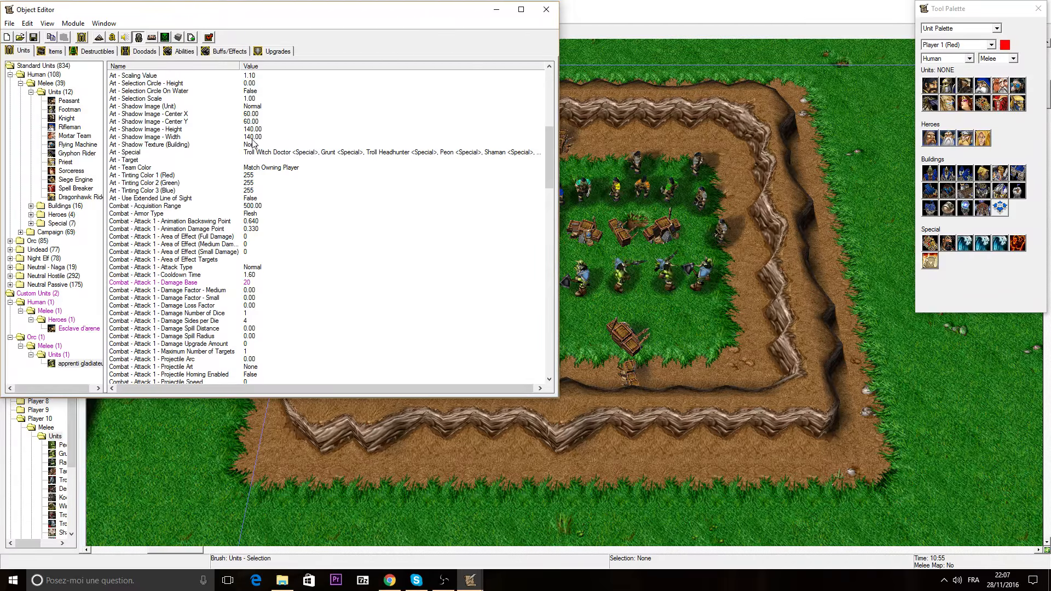
pyautogui.scroll(3, 252, 145)
pyautogui.scroll(2, 252, 143)
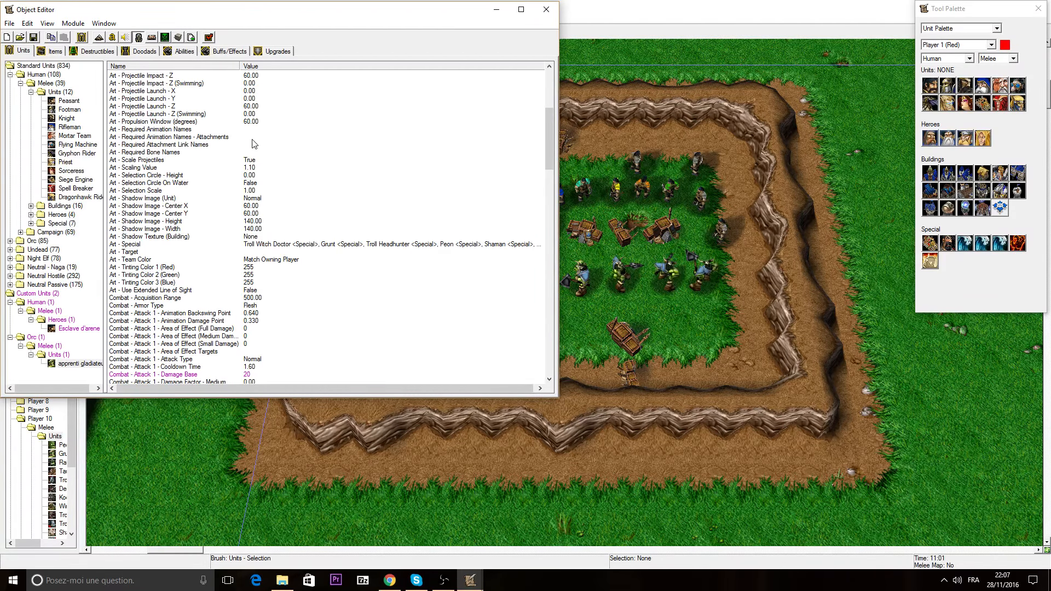
pyautogui.scroll(5, 253, 143)
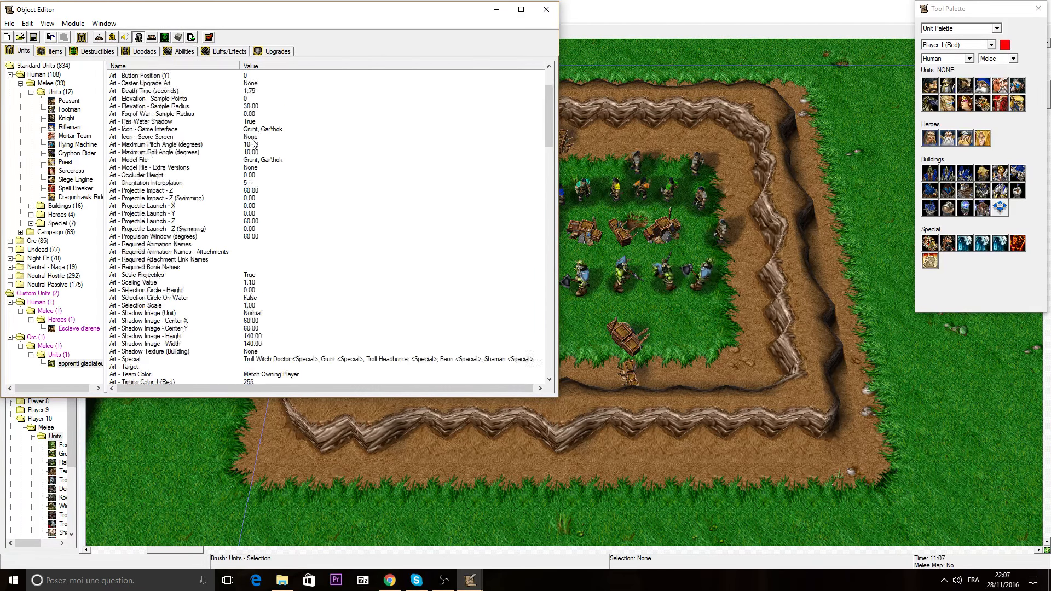
pyautogui.scroll(2, 252, 143)
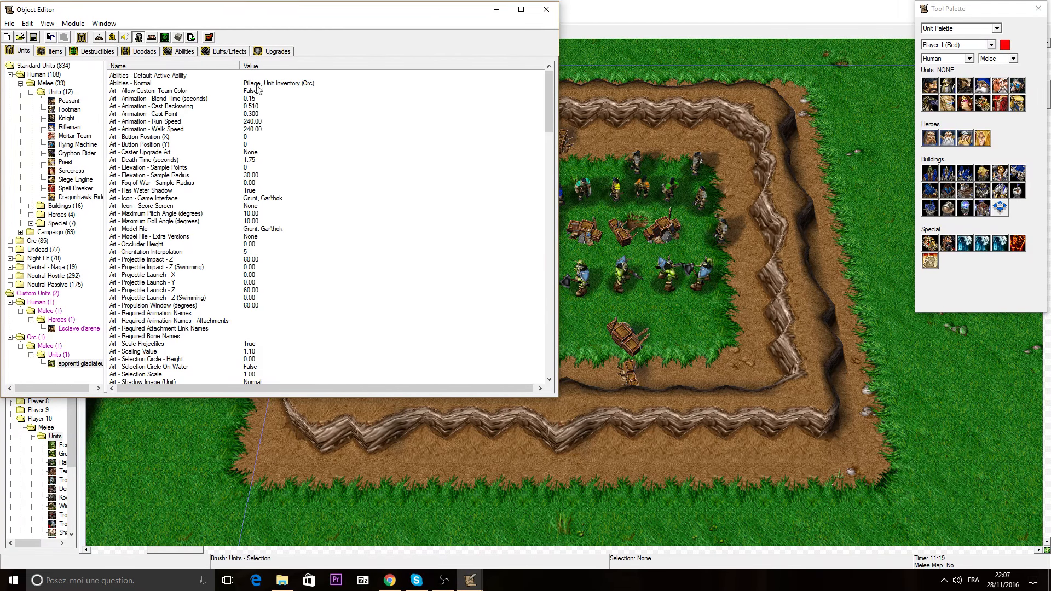
# Run a test game to check the arena slave's combat against the stronger gladiators, and exit the program
pyautogui.click(209, 37)
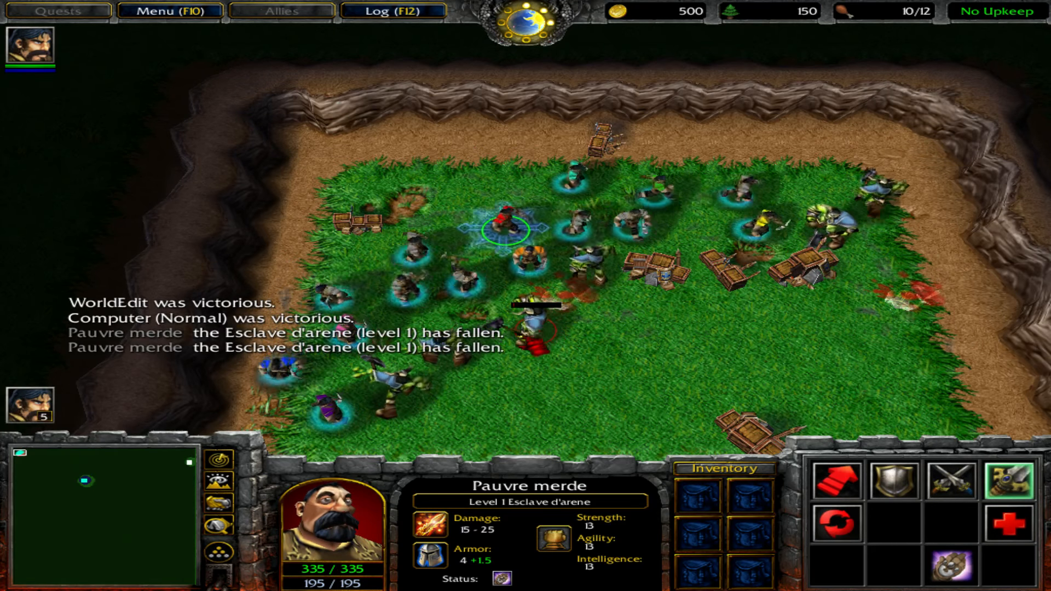
pyautogui.moveTo(450, 523)
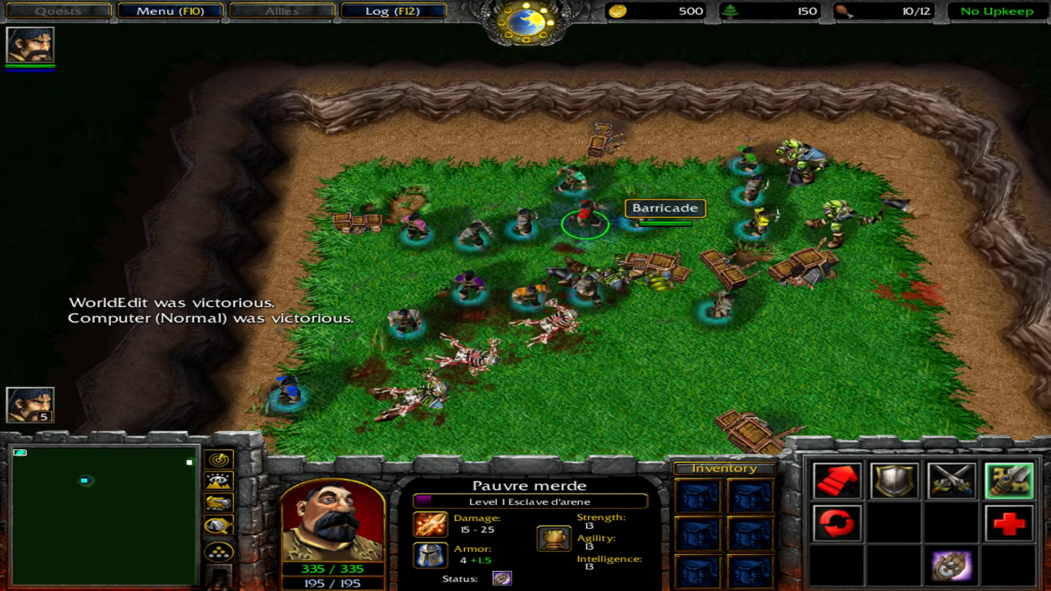
pyautogui.press('F10')
pyautogui.click(528, 307)
pyautogui.click(520, 213)
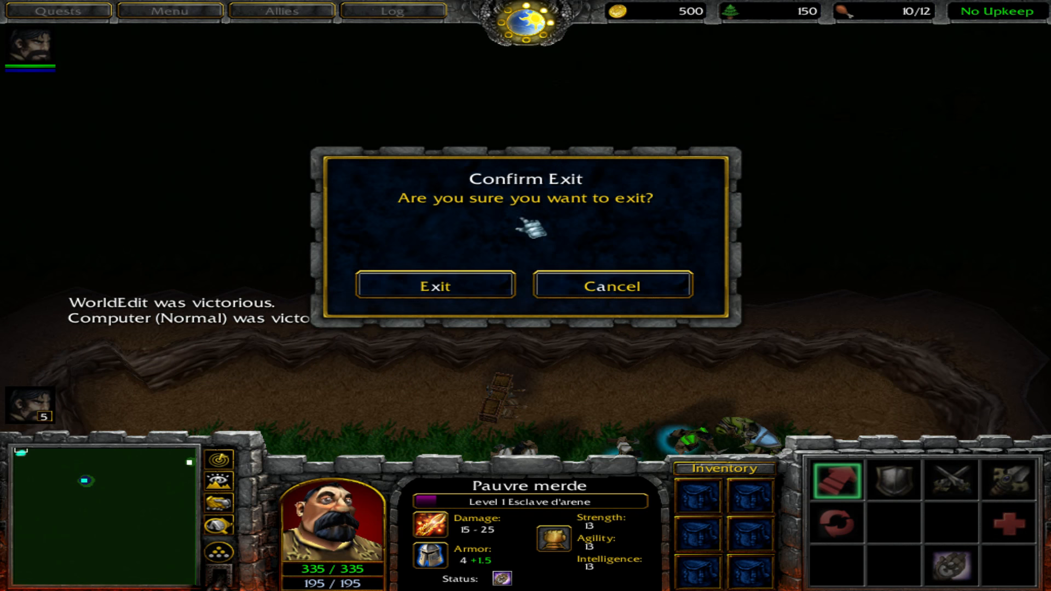
pyautogui.click(481, 284)
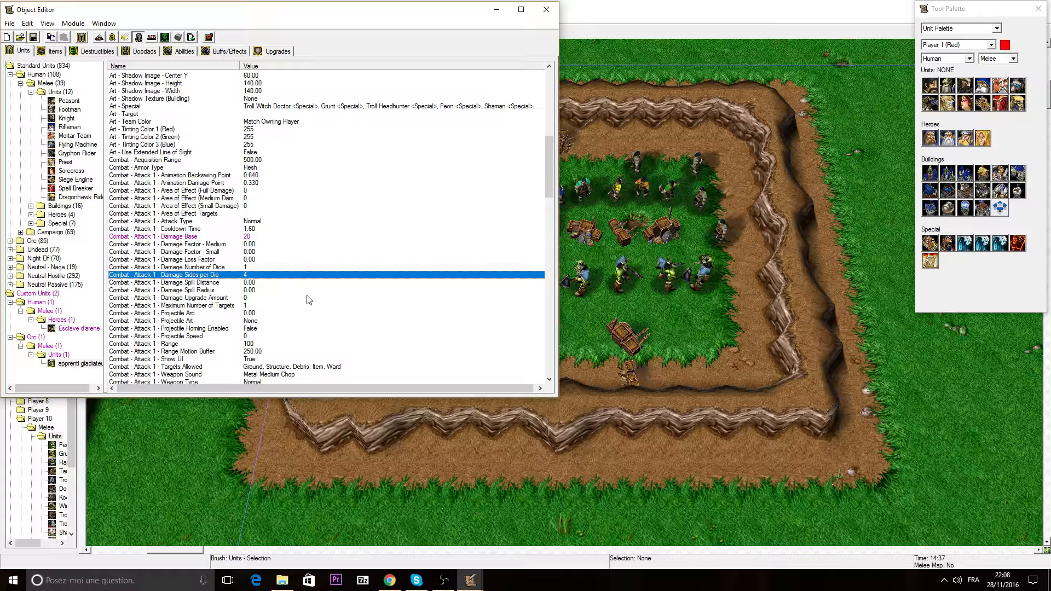
# Set the apprentice gladiator's base gold bounty awarded to 100
pyautogui.scroll(-17, 327, 305)
pyautogui.scroll(-20, 327, 305)
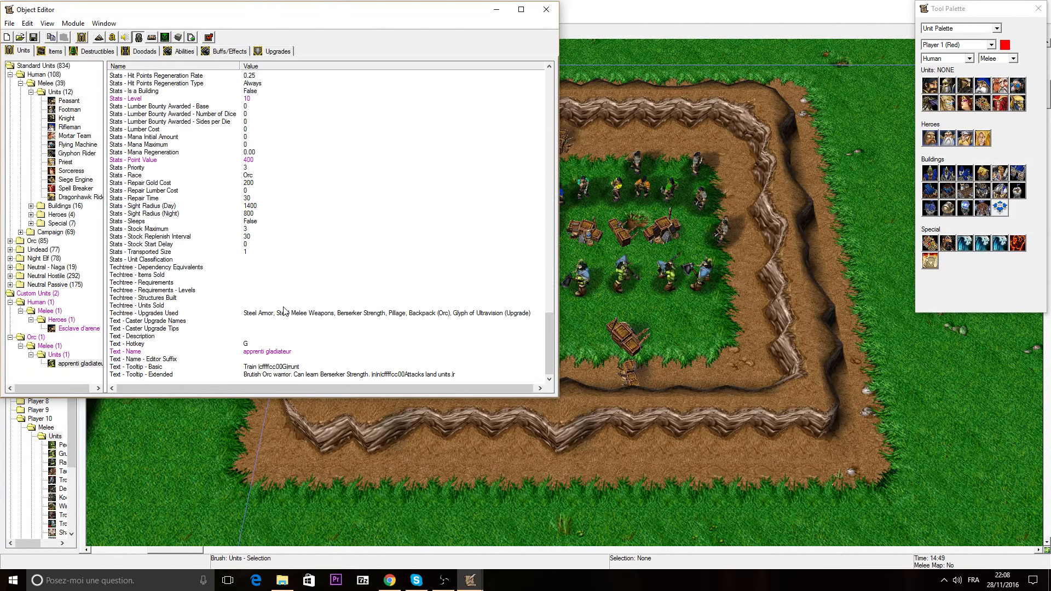
pyautogui.click(246, 168)
pyautogui.scroll(4, 248, 164)
pyautogui.scroll(1, 246, 143)
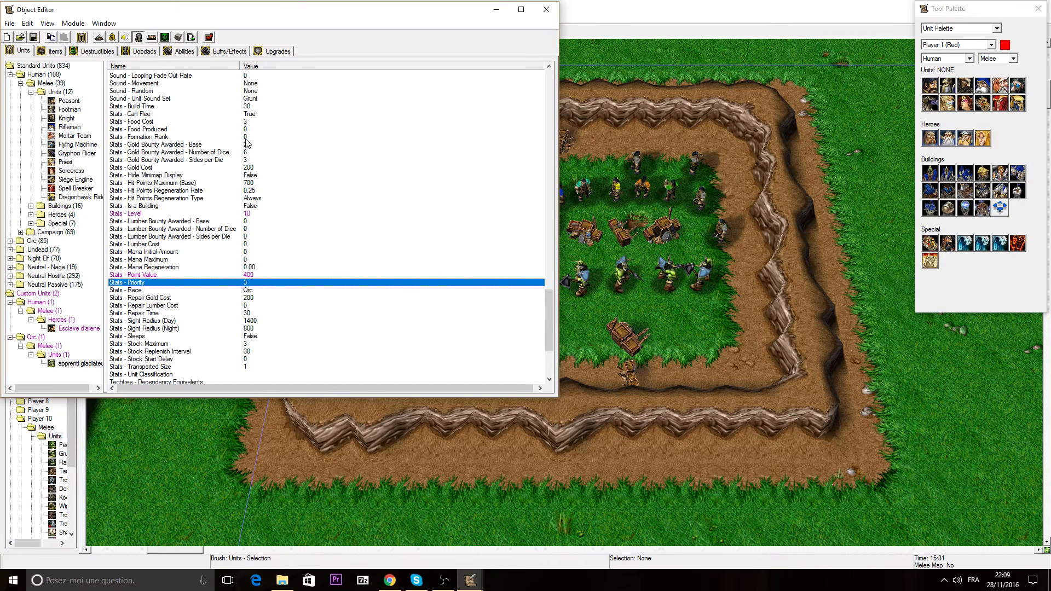
pyautogui.doubleClick(248, 145)
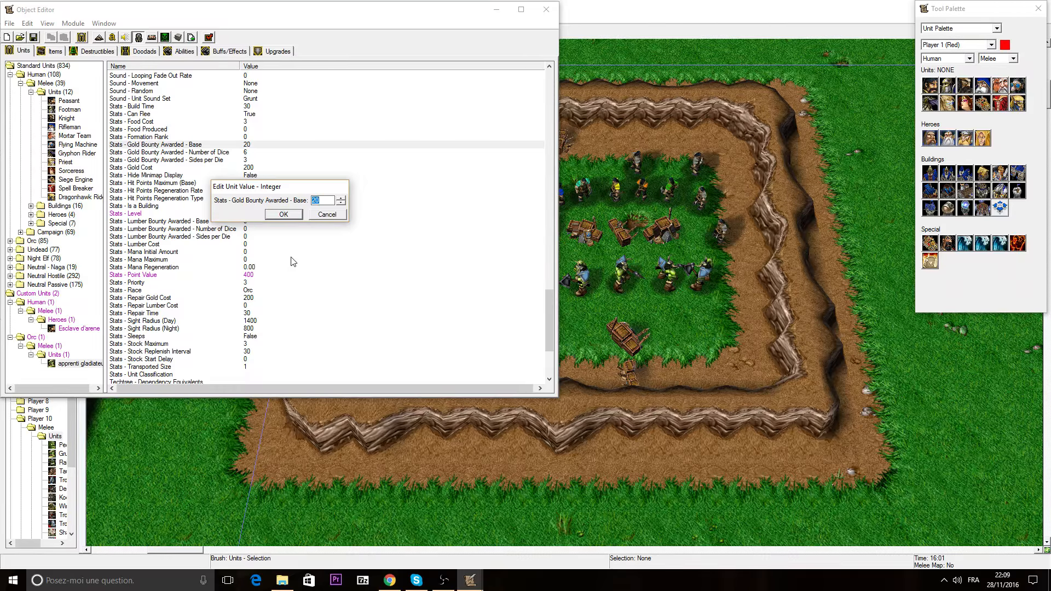
pyautogui.write('100')
pyautogui.click(288, 212)
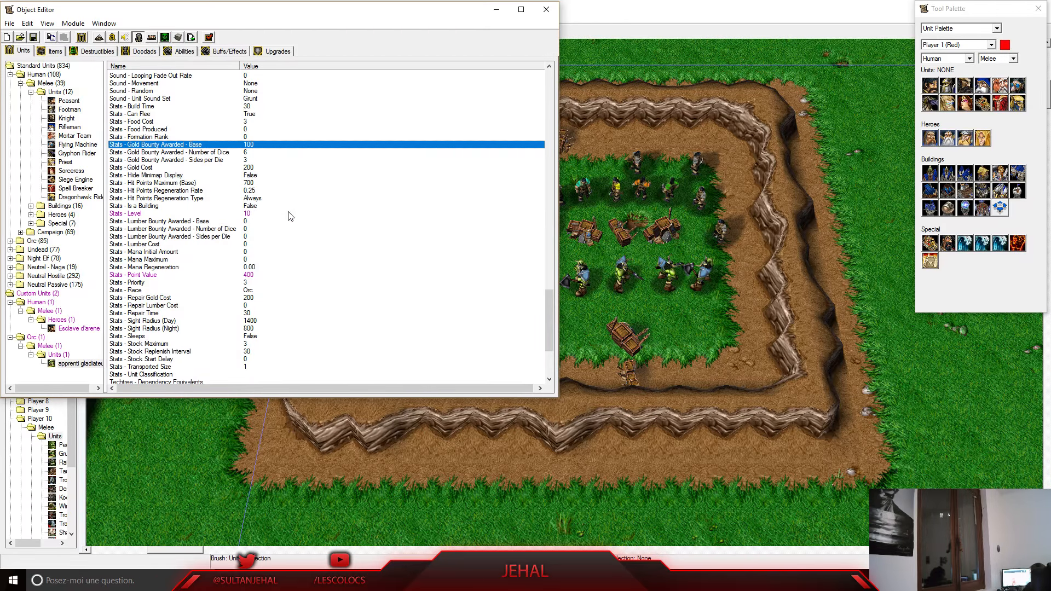
# Look through the apprentice gladiator's stats, techtree, text, movement, editor, combat and art properties for further values to adjust
pyautogui.scroll(2, 264, 221)
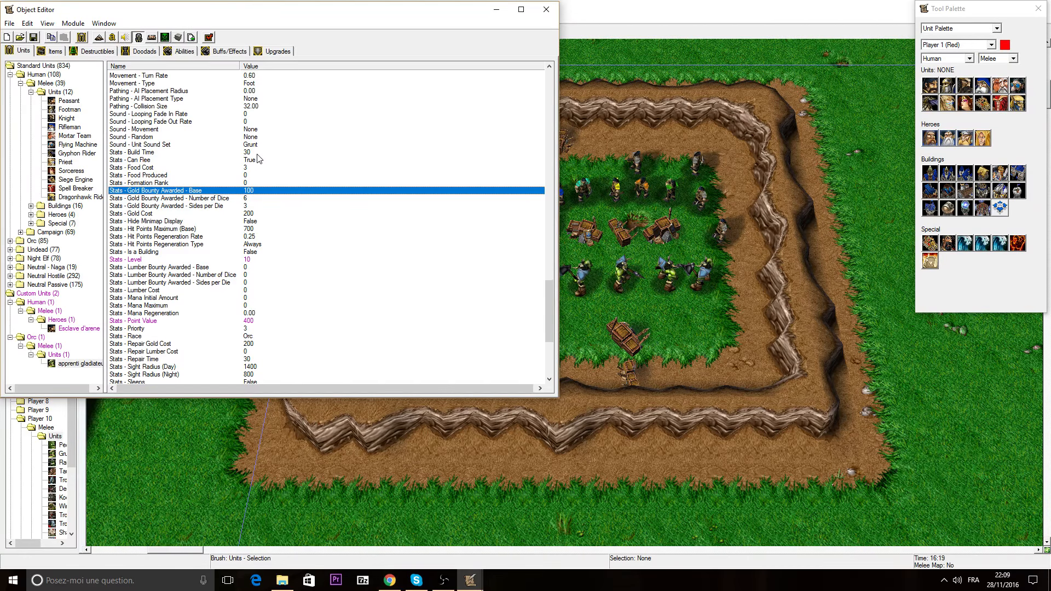
pyautogui.scroll(2, 259, 158)
pyautogui.scroll(-4, 259, 158)
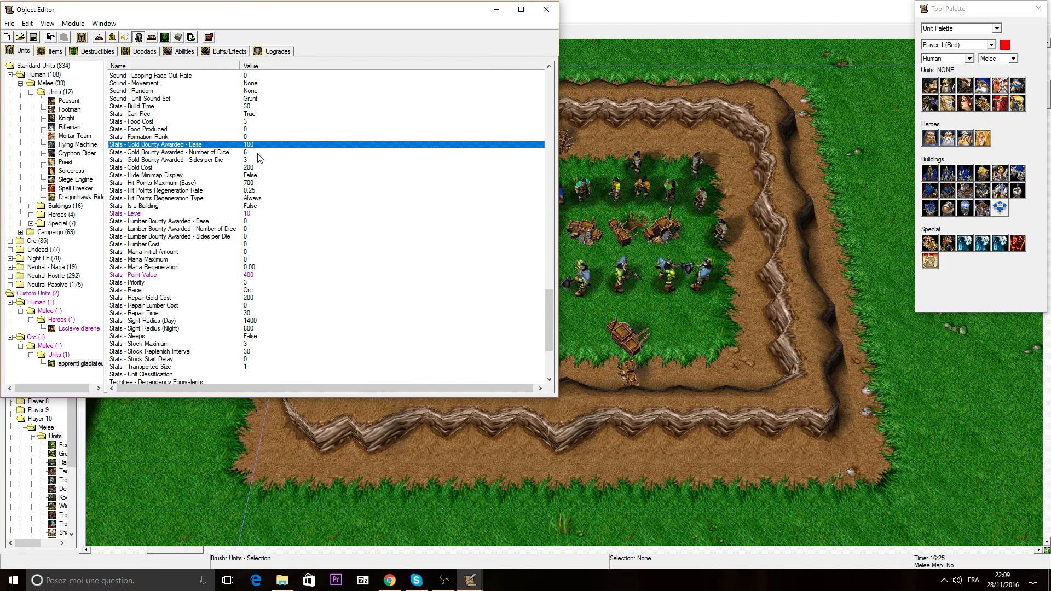
pyautogui.click(275, 300)
pyautogui.scroll(-1, 274, 302)
pyautogui.scroll(-3, 271, 325)
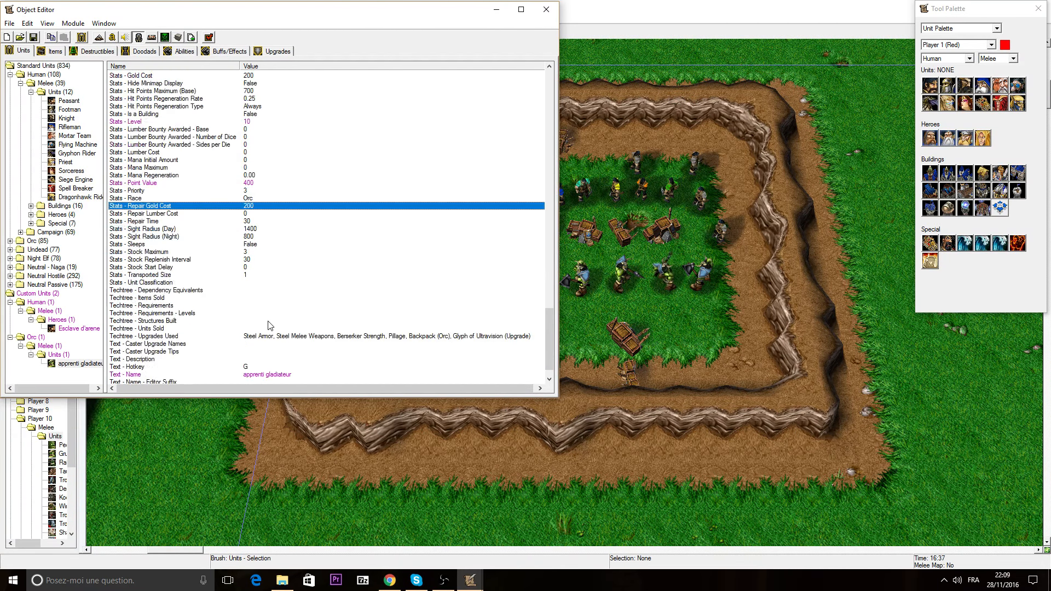
pyautogui.scroll(-1, 269, 326)
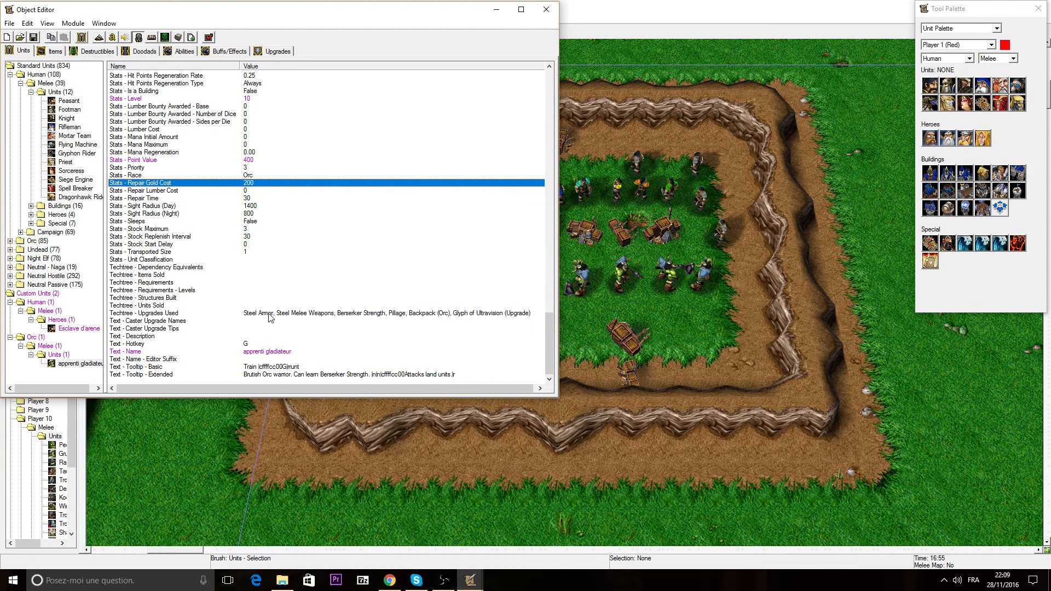
pyautogui.scroll(5, 270, 317)
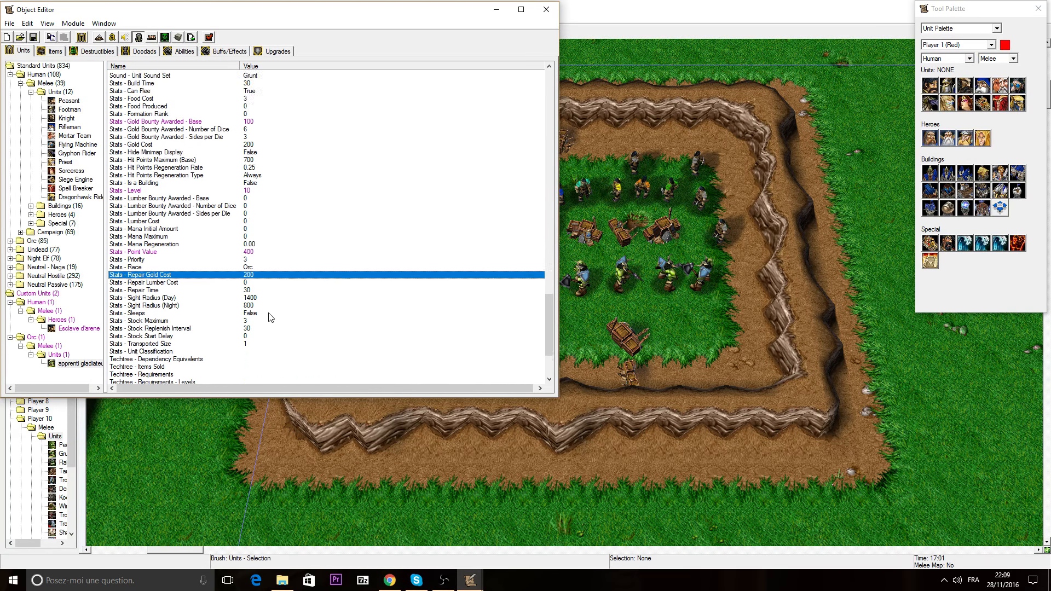
pyautogui.scroll(7, 202, 274)
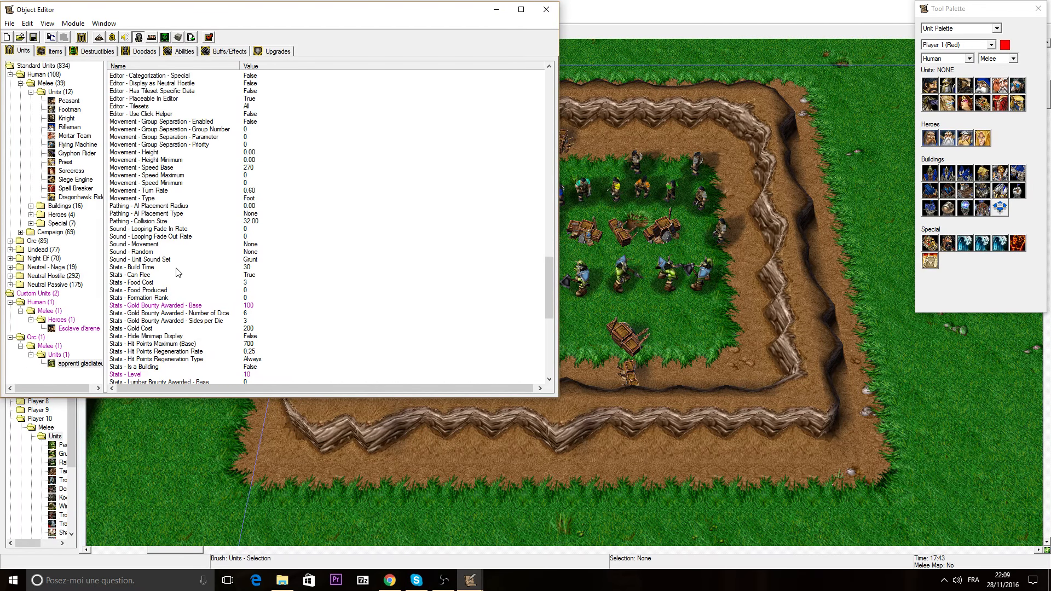
pyautogui.scroll(3, 174, 233)
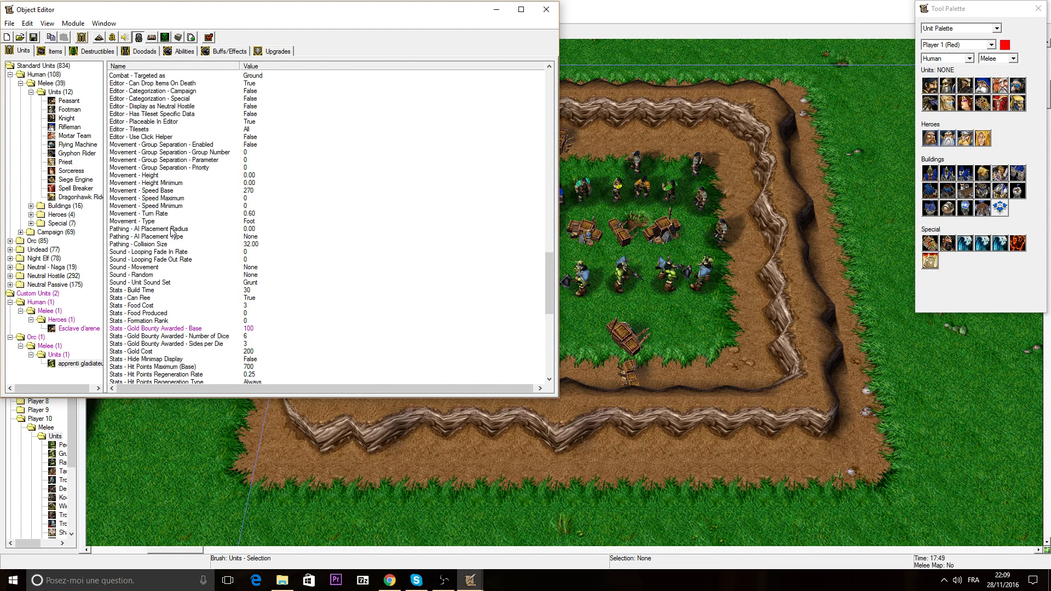
pyautogui.scroll(2, 171, 230)
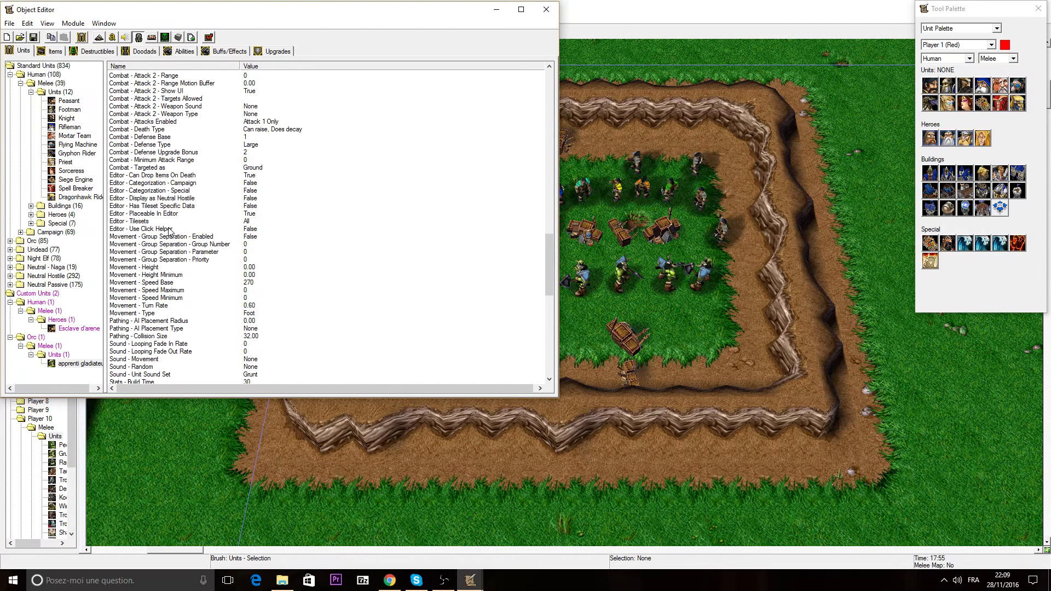
pyautogui.scroll(1, 169, 230)
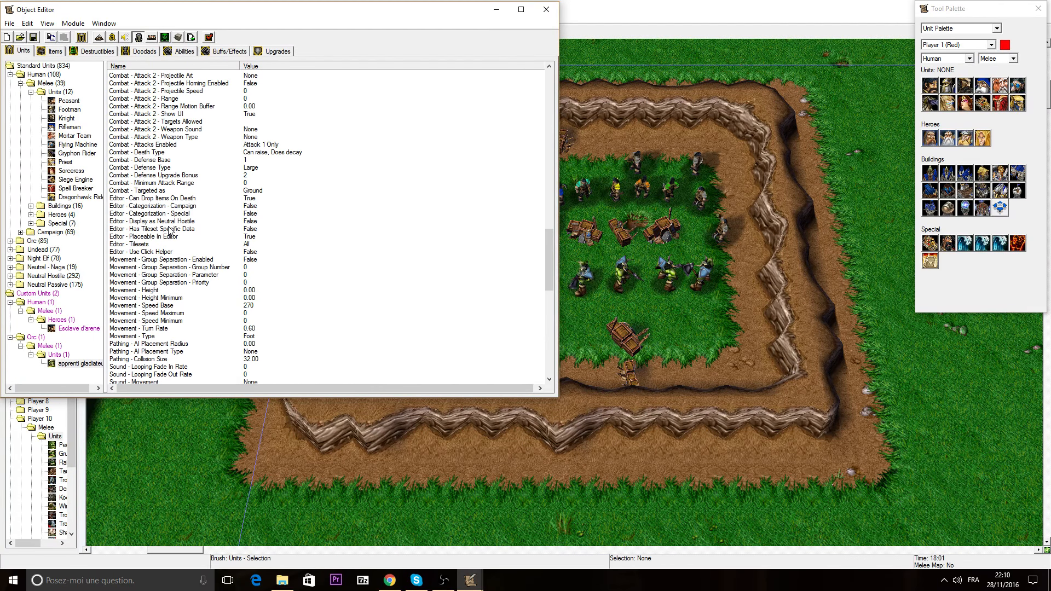
pyautogui.scroll(1, 169, 230)
pyautogui.scroll(20, 169, 230)
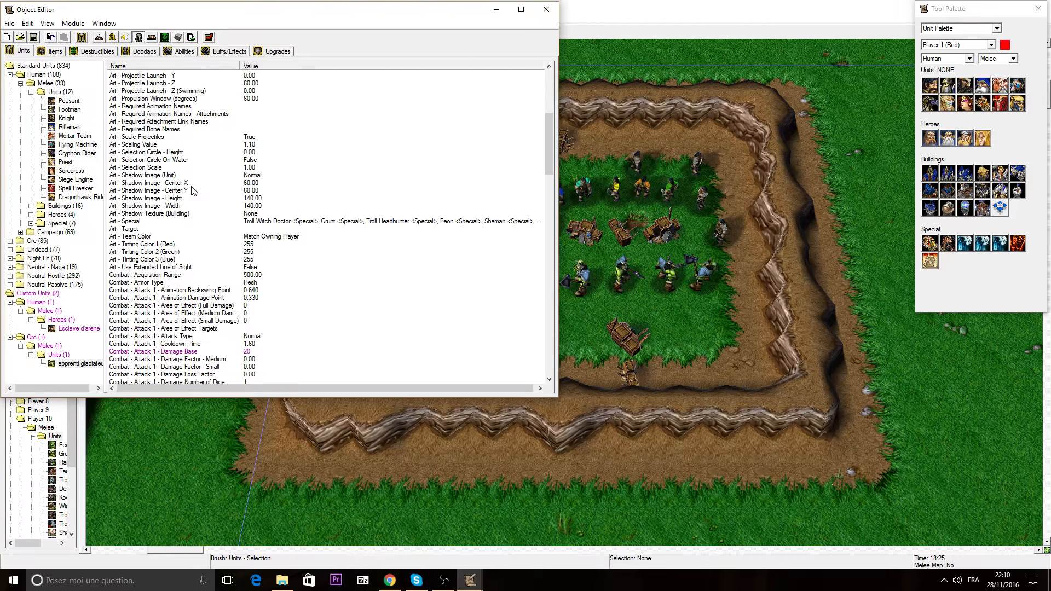
pyautogui.scroll(5, 192, 190)
pyautogui.scroll(-20, 189, 192)
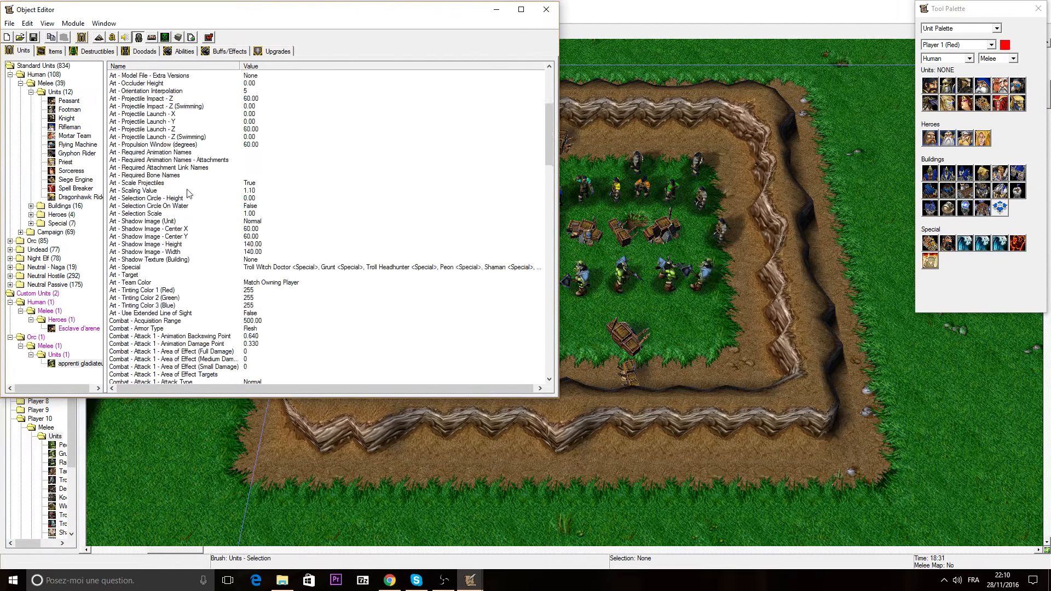
pyautogui.scroll(-16, 186, 195)
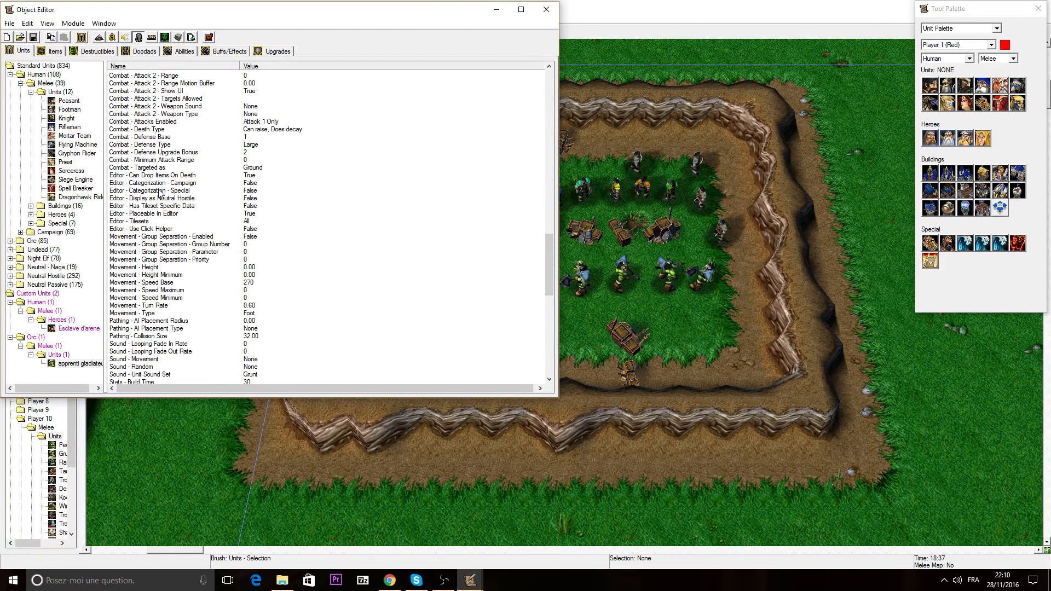
# Set the apprentice gladiator's base maximum hit points to 800
pyautogui.scroll(-9, 164, 192)
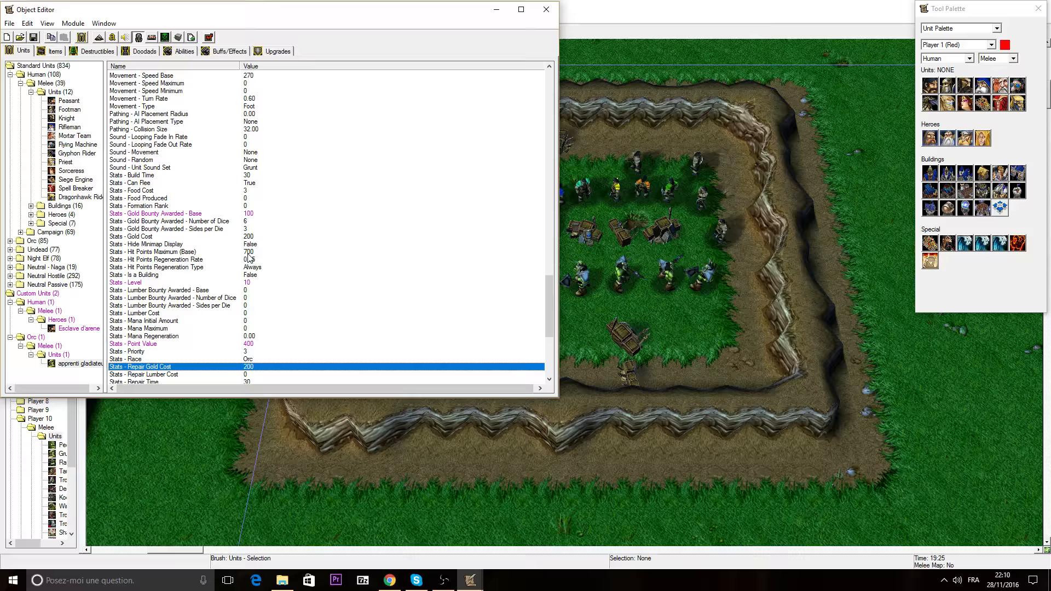
pyautogui.doubleClick(269, 253)
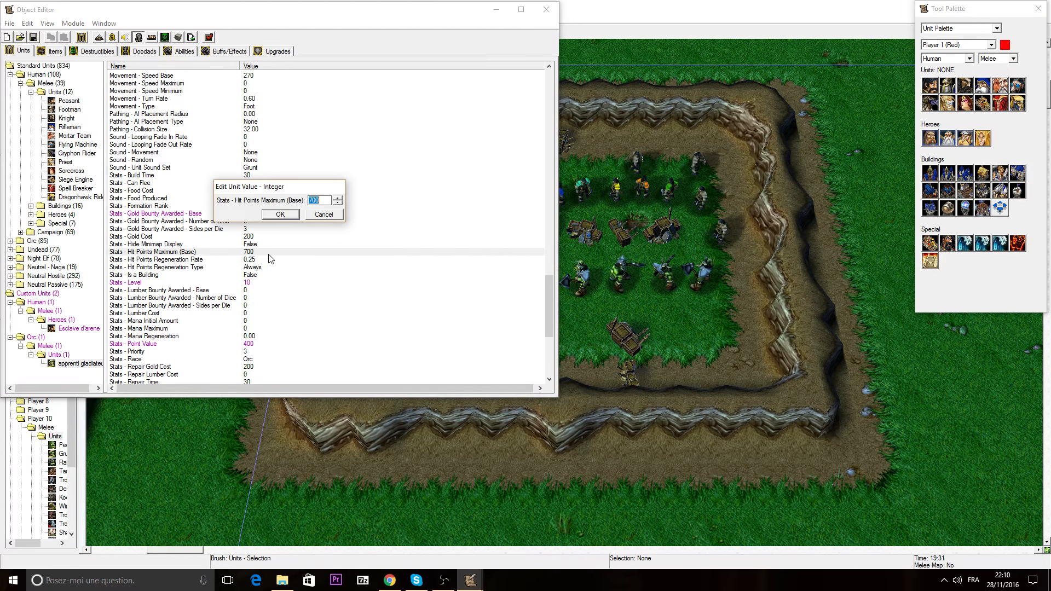
pyautogui.write('800')
pyautogui.click(280, 214)
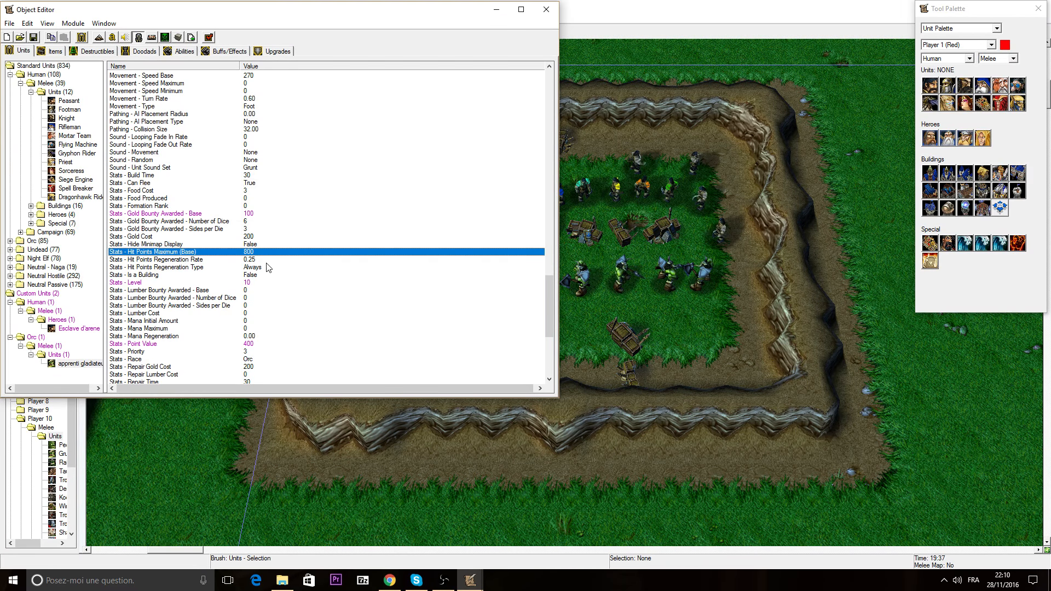
# Set the apprentice gladiator's priority to 5 in its stats
pyautogui.scroll(-1, 268, 267)
pyautogui.doubleClick(247, 329)
pyautogui.write('5')
pyautogui.click(280, 214)
pyautogui.scroll(-5, 257, 307)
pyautogui.click(245, 299)
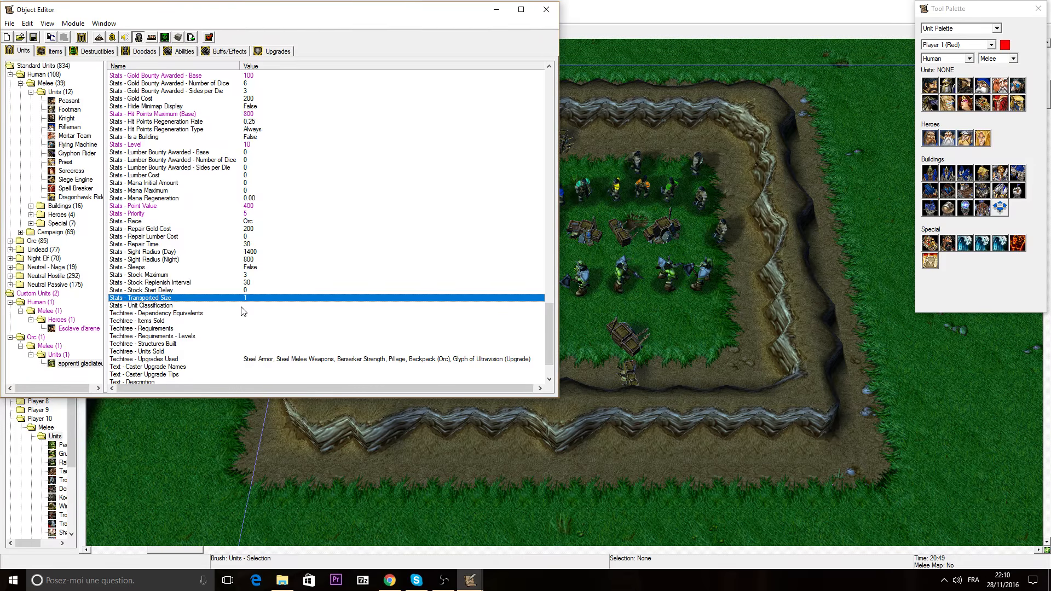
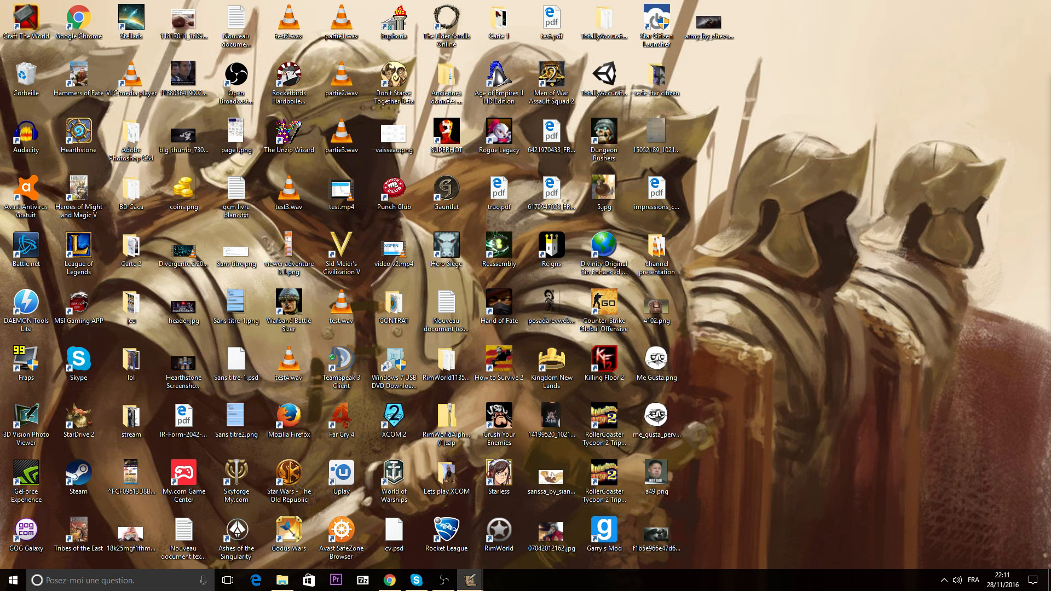
# Return to the Warcraft III World Editor and examine the apprentice gladiator's movement, stats and combat properties in the Object Editor
pyautogui.click(470, 580)
pyautogui.moveTo(238, 14); pyautogui.dragTo(1050, 4)
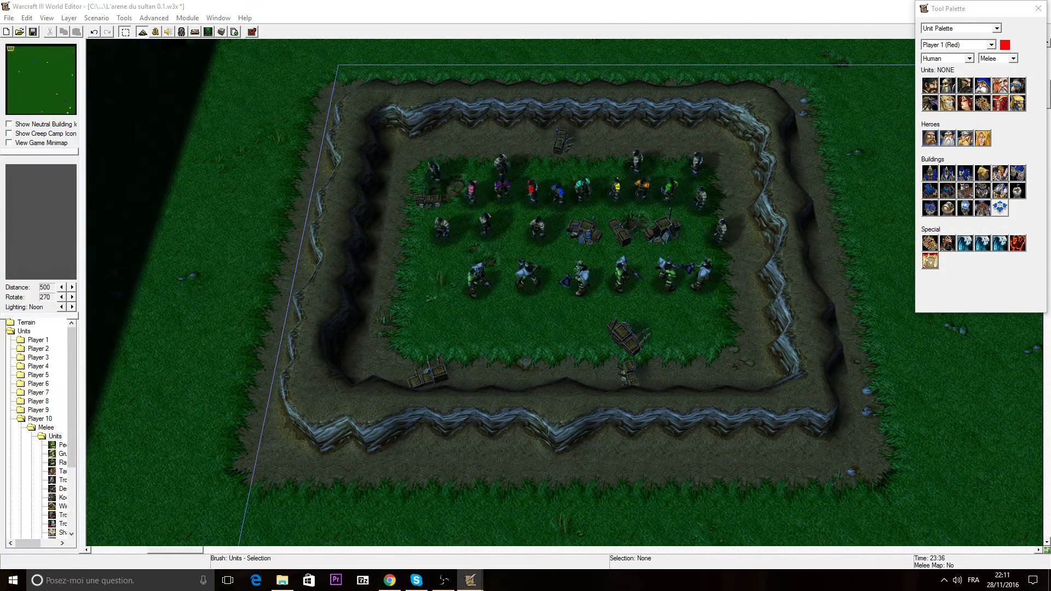
pyautogui.moveTo(1050, 134); pyautogui.dragTo(579, 115)
pyautogui.scroll(2, 595, 320)
pyautogui.scroll(2, 671, 332)
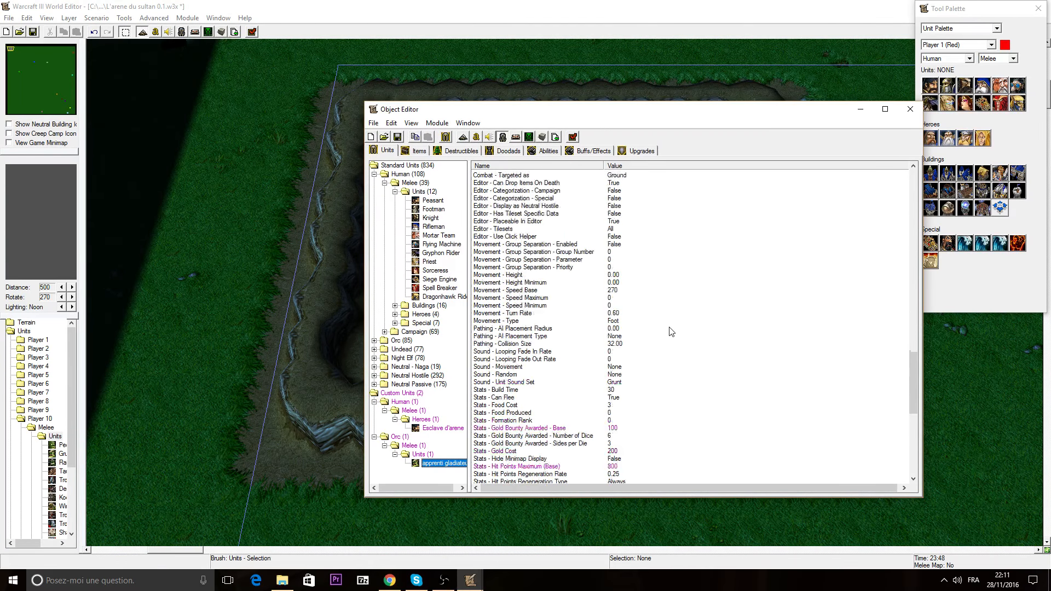
pyautogui.scroll(3, 669, 328)
pyautogui.scroll(-15, 665, 324)
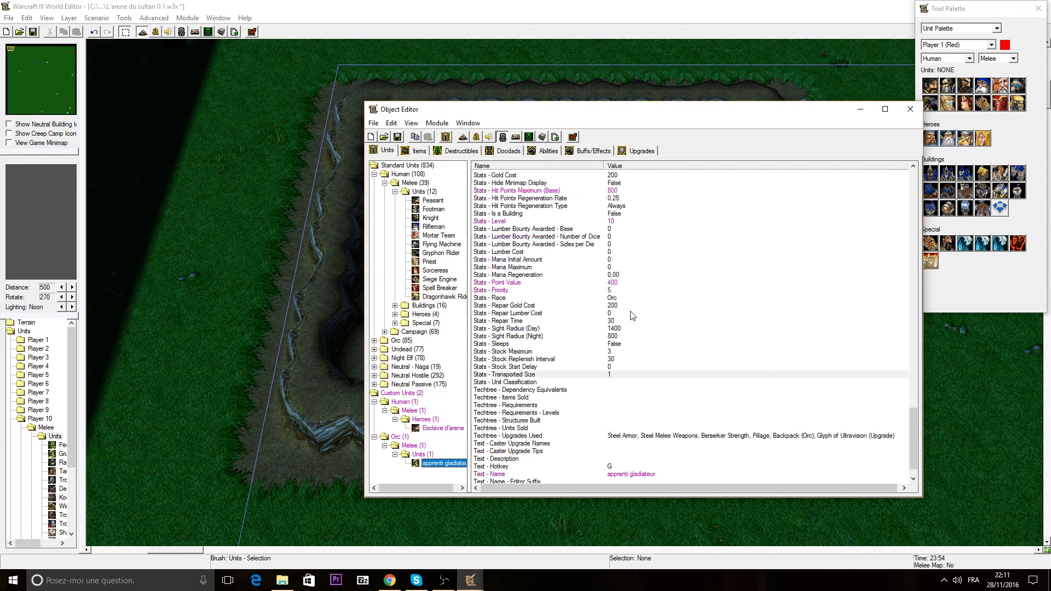
pyautogui.scroll(9, 635, 312)
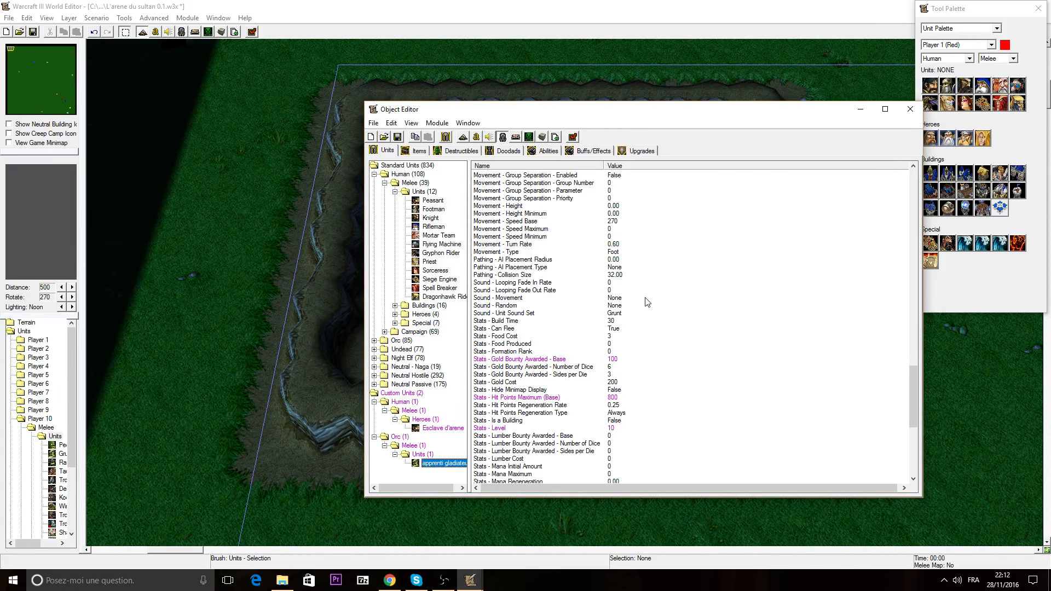
pyautogui.scroll(5, 629, 299)
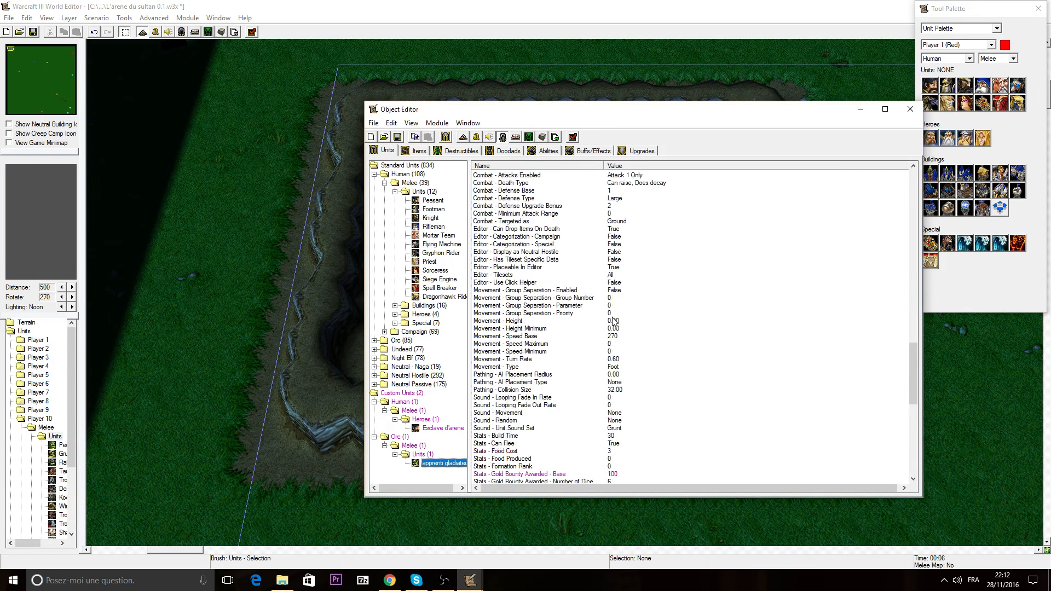
pyautogui.scroll(20, 613, 321)
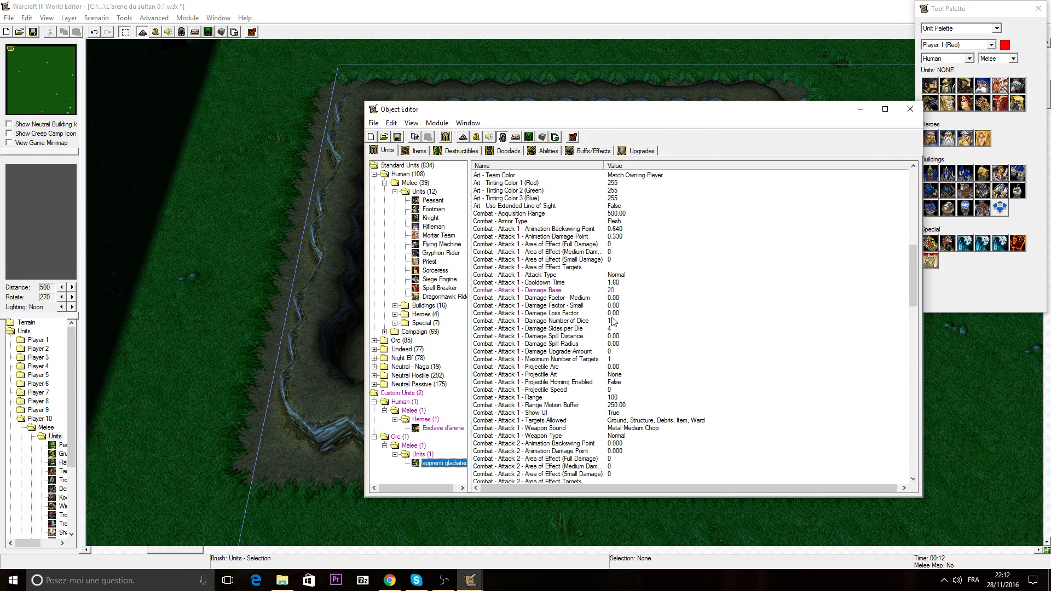
# Set the apprentice gladiator's art selection scale to 3.00, keeping the arena in view beside the Object Editor
pyautogui.moveTo(585, 115); pyautogui.dragTo(791, 149)
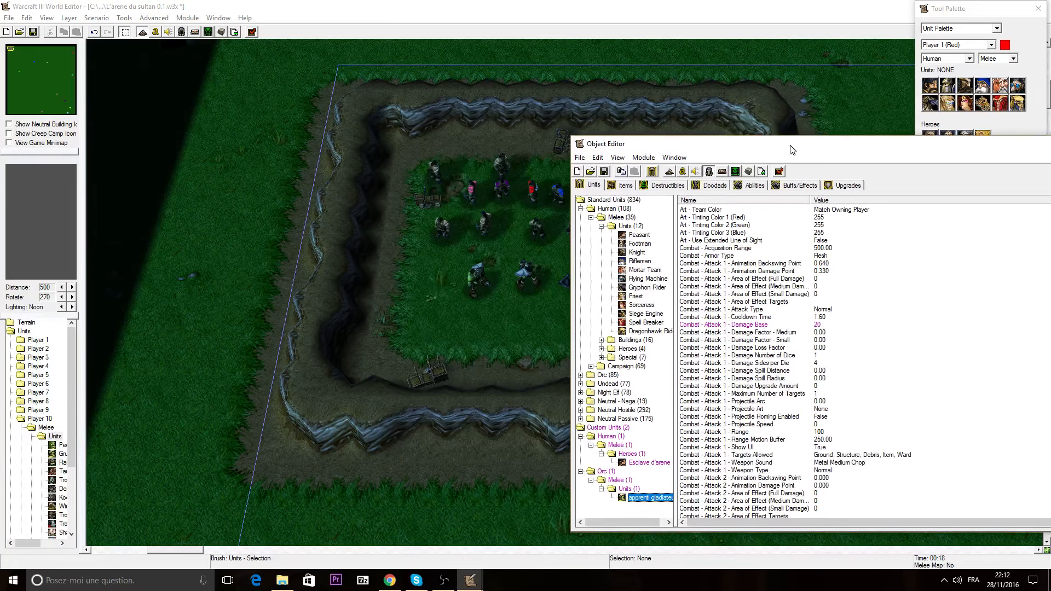
pyautogui.scroll(2, 841, 294)
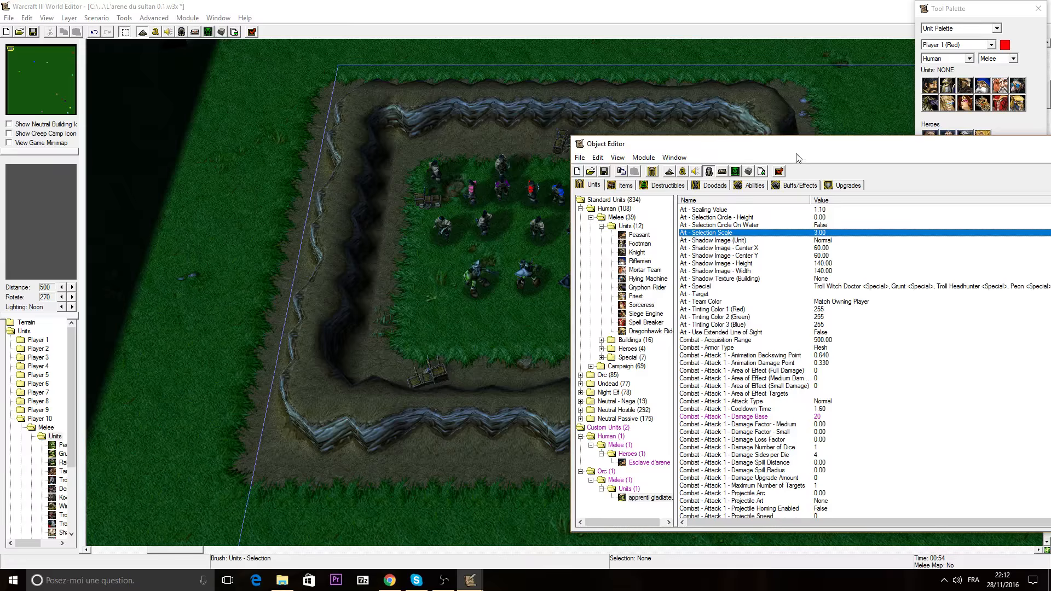
pyautogui.moveTo(804, 142); pyautogui.dragTo(713, 128)
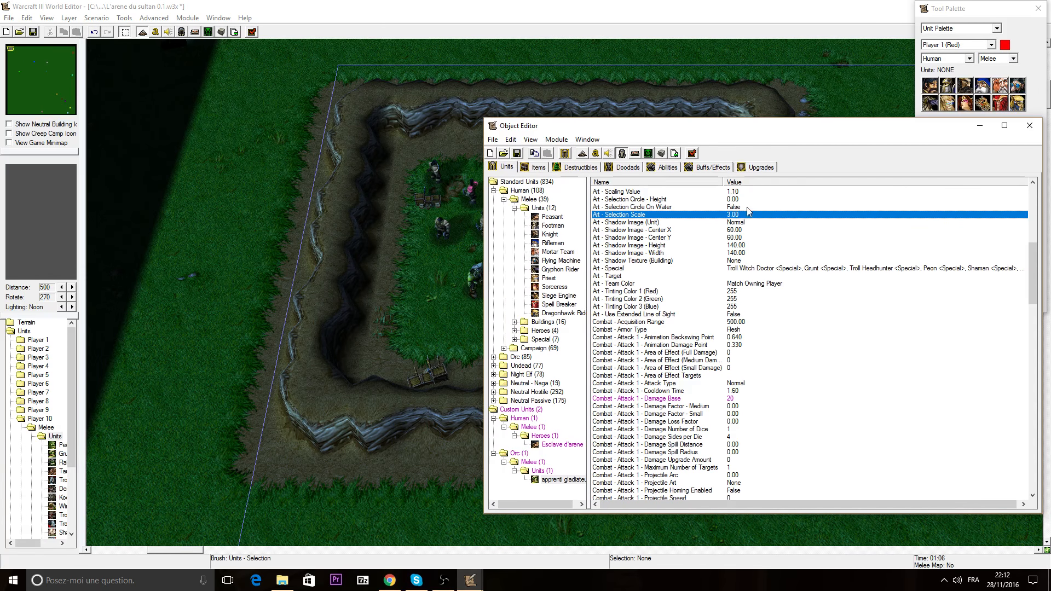
# Place a Player 2 (Blue) apprentice gladiator from the custom orc units just below the row of orc gladiators
pyautogui.click(1029, 125)
pyautogui.click(968, 45)
pyautogui.click(967, 65)
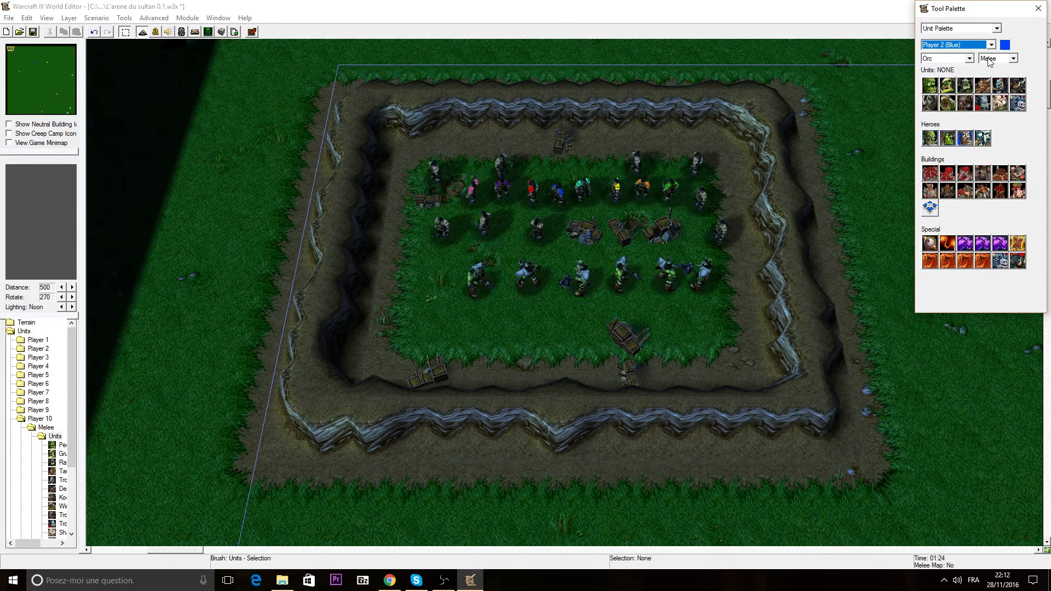
pyautogui.click(989, 60)
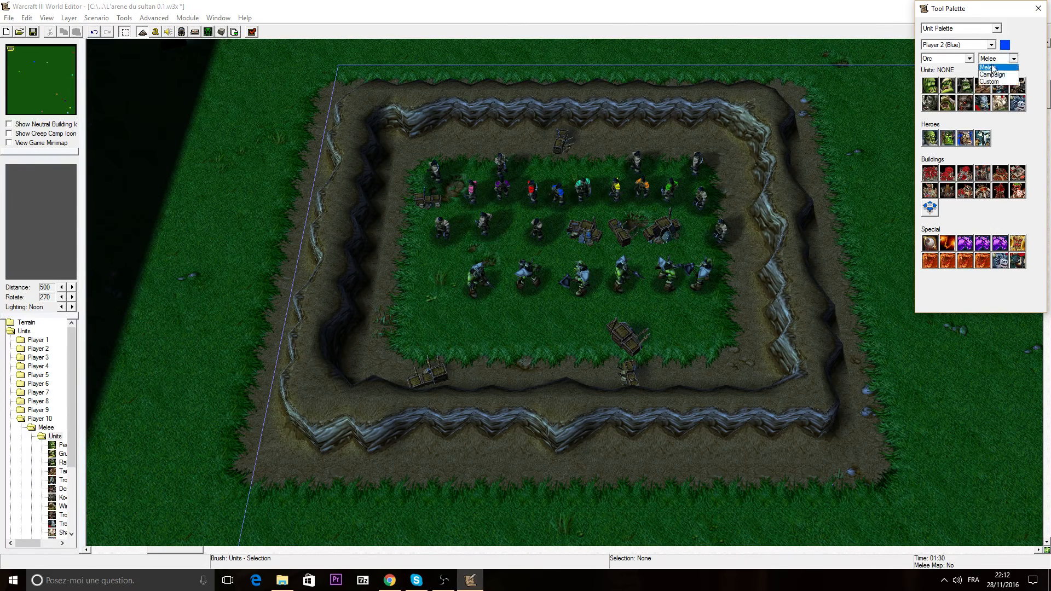
pyautogui.click(991, 82)
pyautogui.click(929, 85)
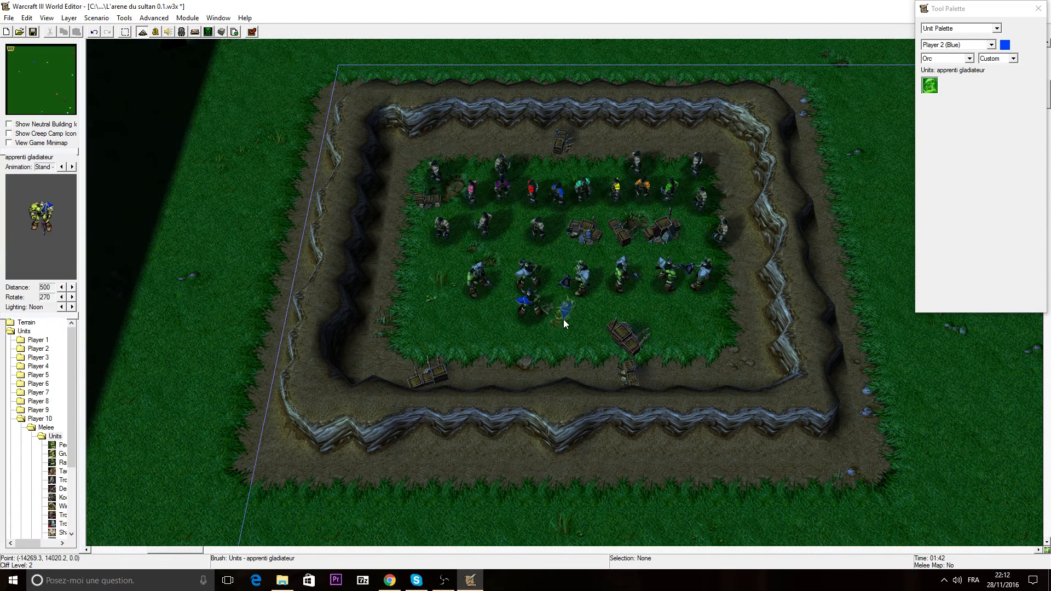
# Stop placing units and delete all the orc gladiators from the lower half of the arena
pyautogui.rightClick(564, 322)
pyautogui.moveTo(455, 264); pyautogui.dragTo(721, 318)
pyautogui.press('Delete')
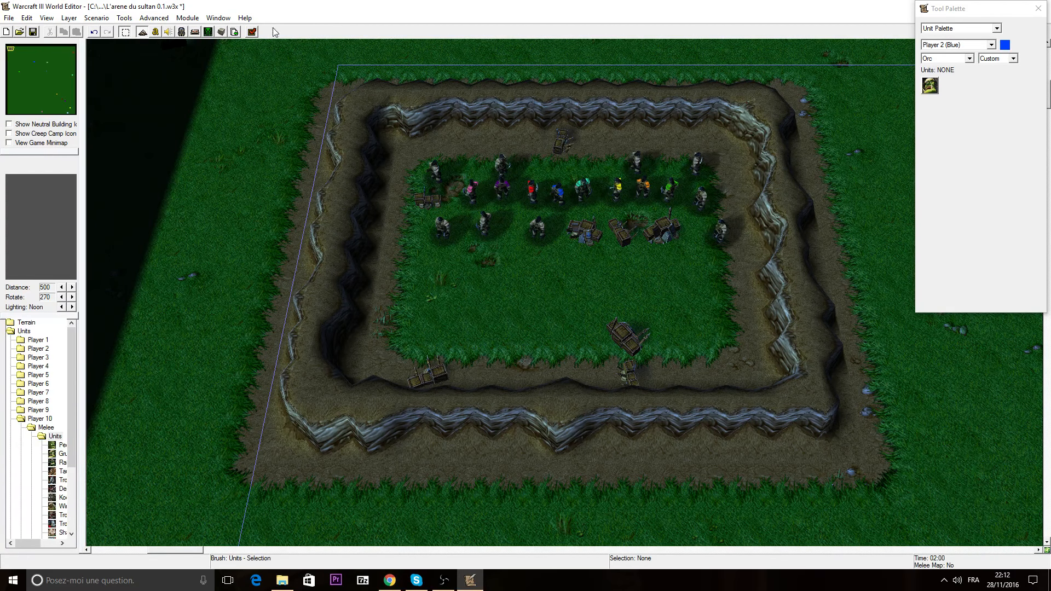
# Reopen the Object Editor, load the apprentice gladiator for placement, and set its art scaling value to 5
pyautogui.click(195, 31)
pyautogui.click(929, 85)
pyautogui.click(731, 399)
pyautogui.scroll(1, 734, 366)
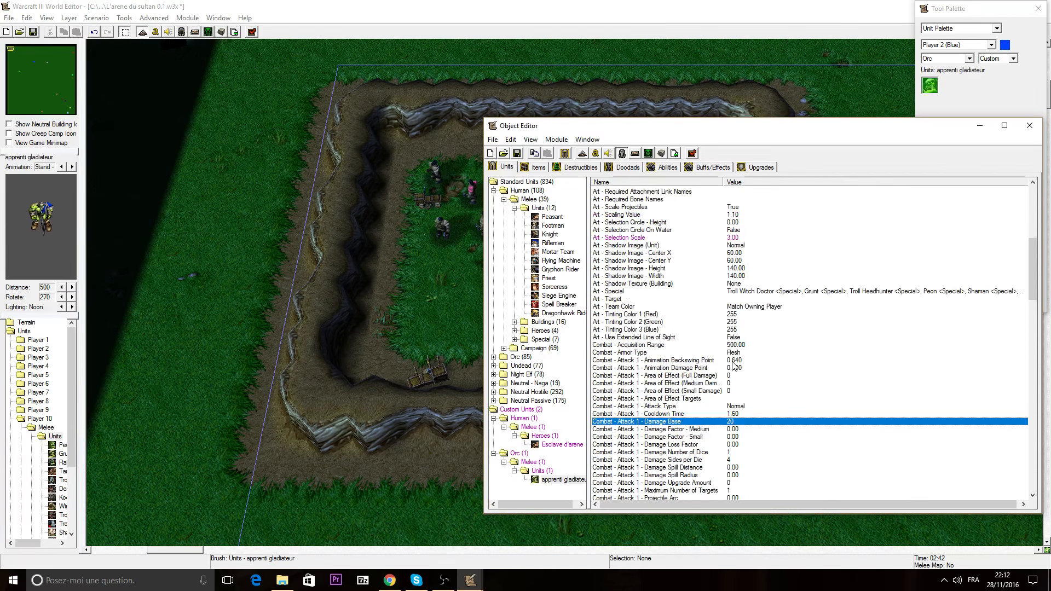
pyautogui.scroll(4, 734, 365)
pyautogui.click(744, 329)
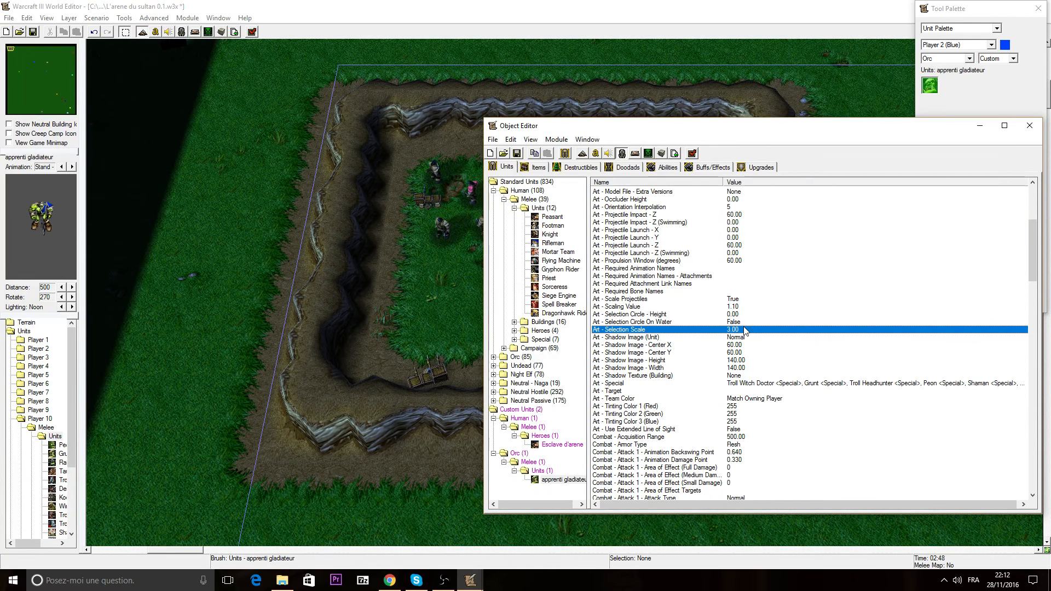
pyautogui.doubleClick(741, 307)
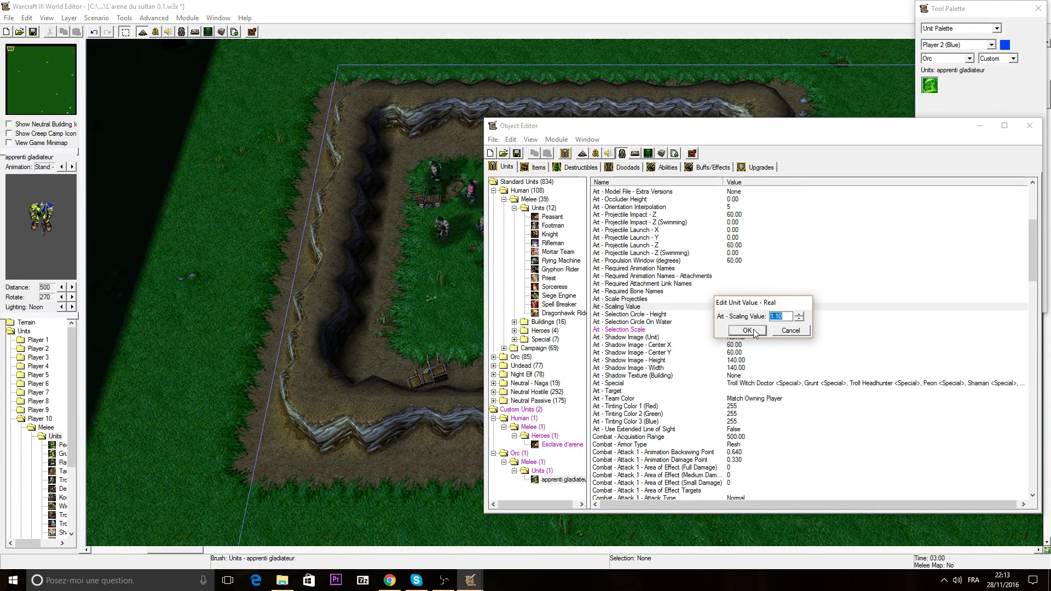
pyautogui.write('5')
pyautogui.click(747, 330)
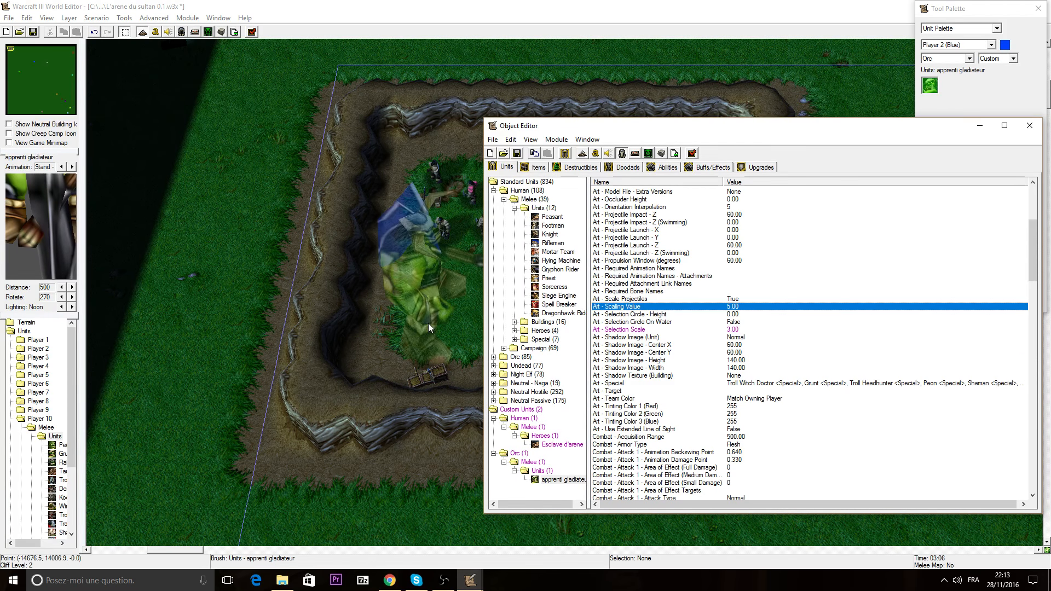
# Set the apprentice gladiator's art scaling value and selection scale both to 1
pyautogui.doubleClick(616, 306)
pyautogui.write('1')
pyautogui.click(745, 331)
pyautogui.doubleClick(617, 329)
pyautogui.write('1')
pyautogui.click(745, 330)
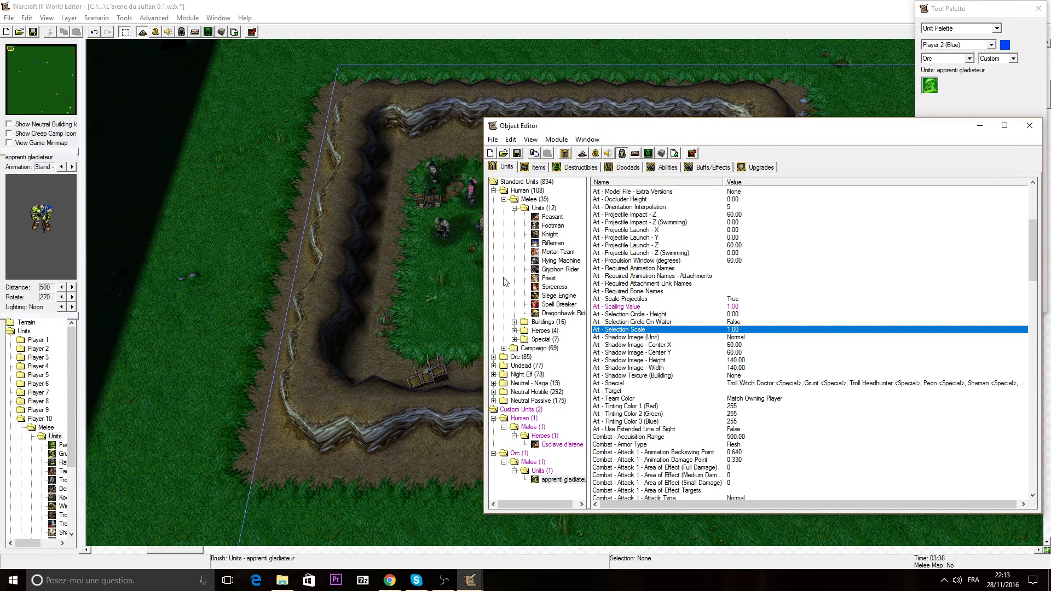
# Place a row of Player 10 (Light Blue) apprentice gladiators across the arena and review the unit's stats in the Object Editor
pyautogui.click(428, 296)
pyautogui.click(991, 45)
pyautogui.click(952, 118)
pyautogui.click(420, 263)
pyautogui.click(455, 264)
pyautogui.click(181, 32)
pyautogui.moveTo(1032, 285); pyautogui.dragTo(1020, 444)
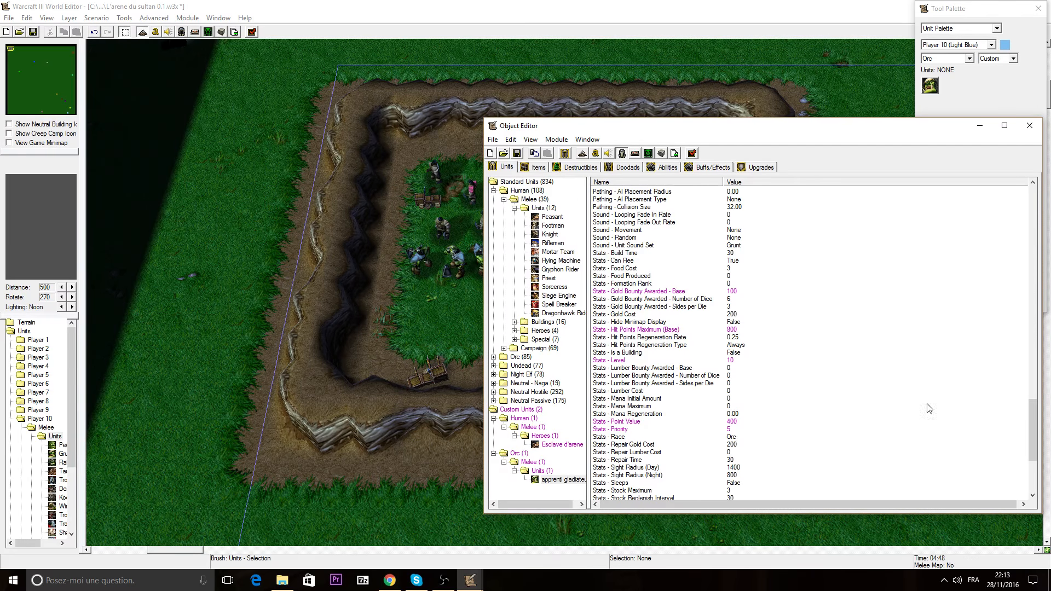
# Test the map, continue the game past the victory dialog, and teach the arena slave hero Devotion Aura
pyautogui.click(252, 32)
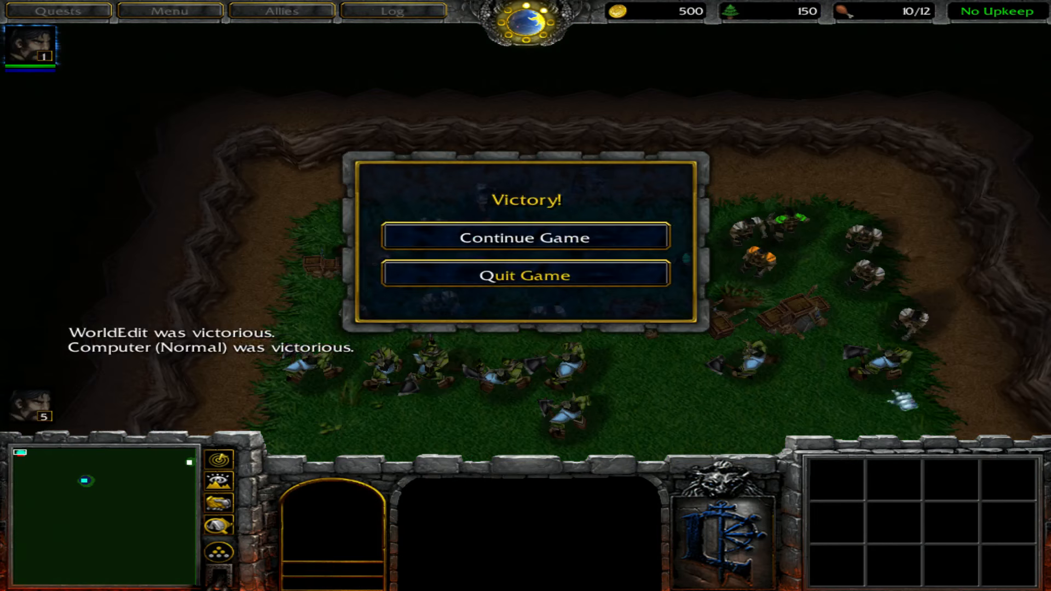
pyautogui.click(539, 229)
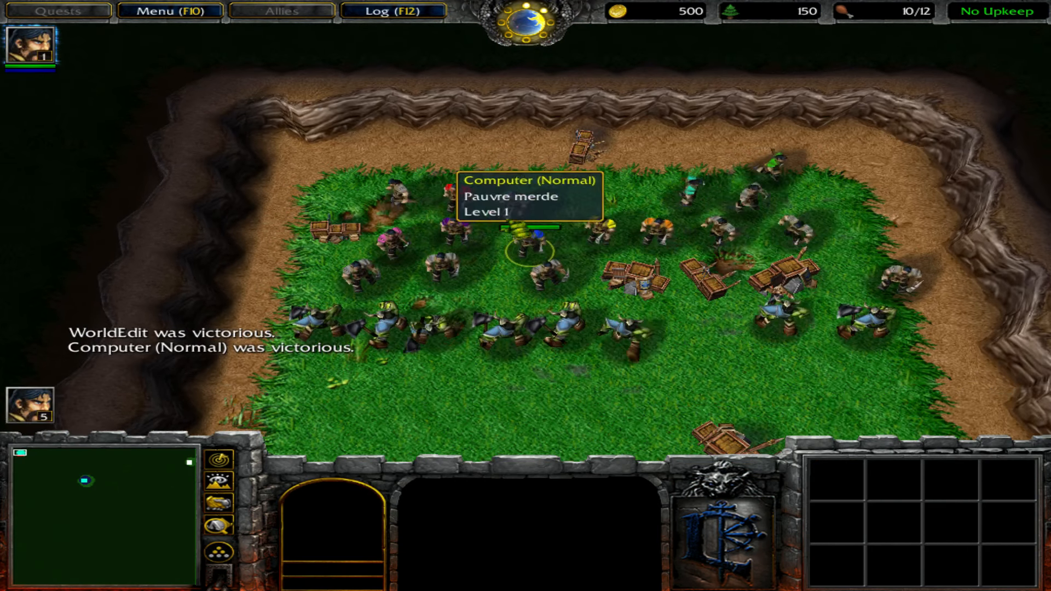
pyautogui.click(452, 195)
pyautogui.click(1008, 522)
pyautogui.click(951, 480)
# Inspect an allied arena slave's armor details, then send the red hero around the arena to fight the apprentice gladiators
pyautogui.click(329, 268)
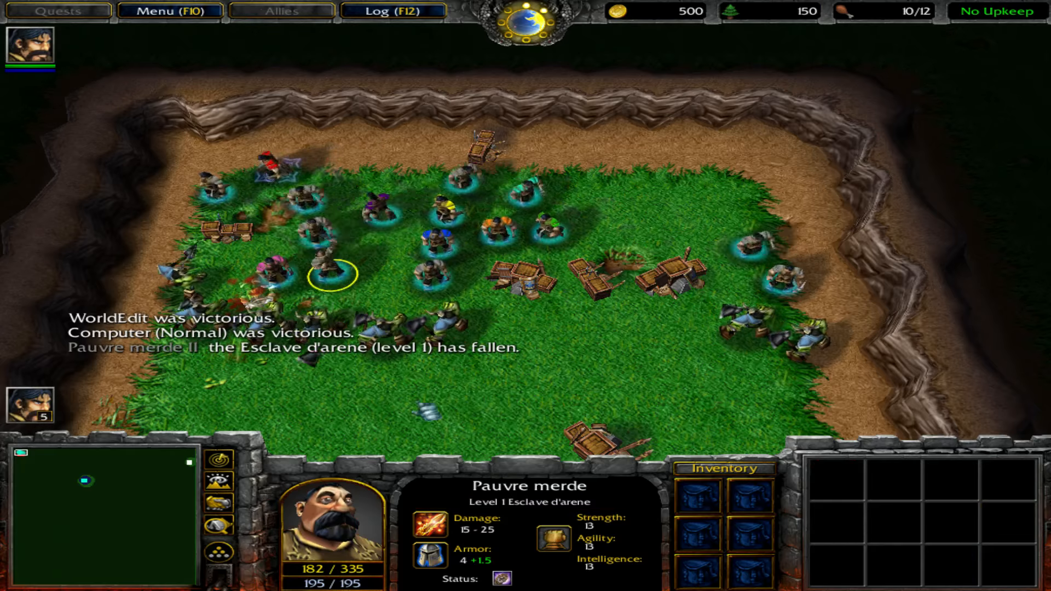
pyautogui.moveTo(441, 559)
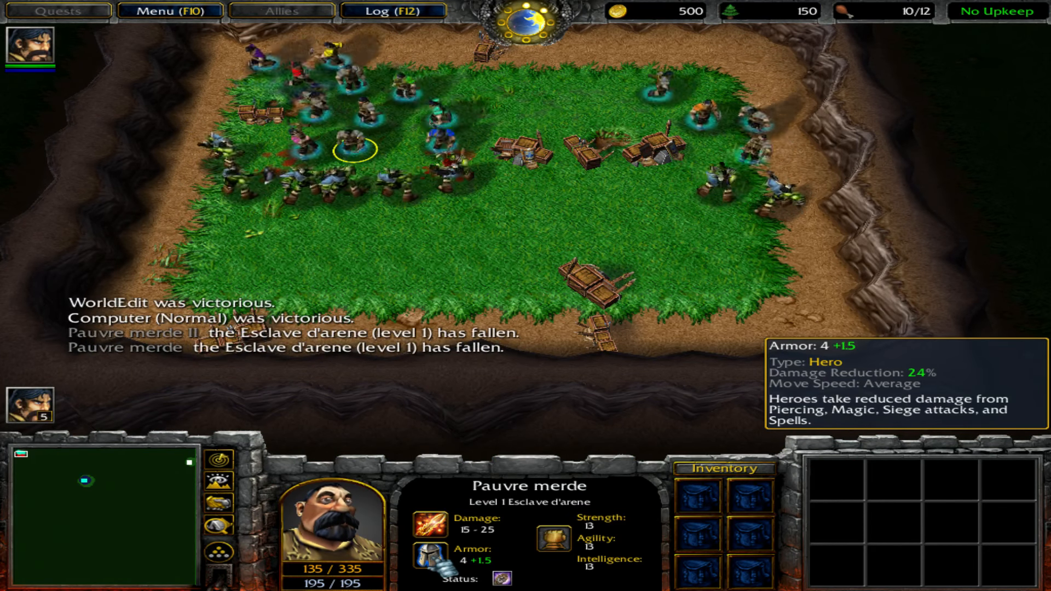
pyautogui.click(539, 240)
pyautogui.rightClick(645, 172)
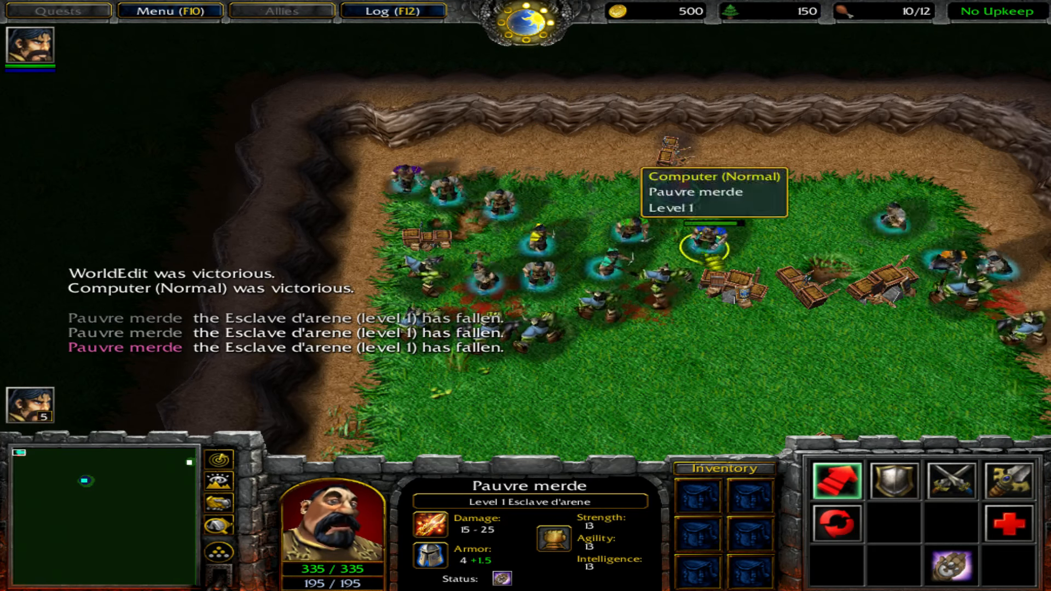
pyautogui.rightClick(706, 255)
pyautogui.rightClick(663, 284)
pyautogui.rightClick(676, 183)
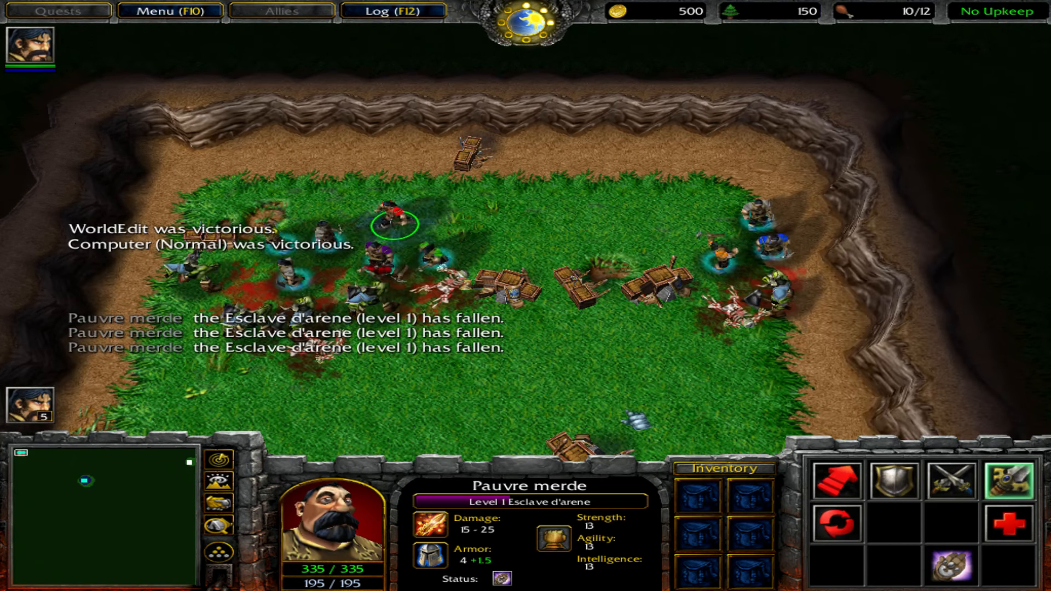
pyautogui.rightClick(623, 398)
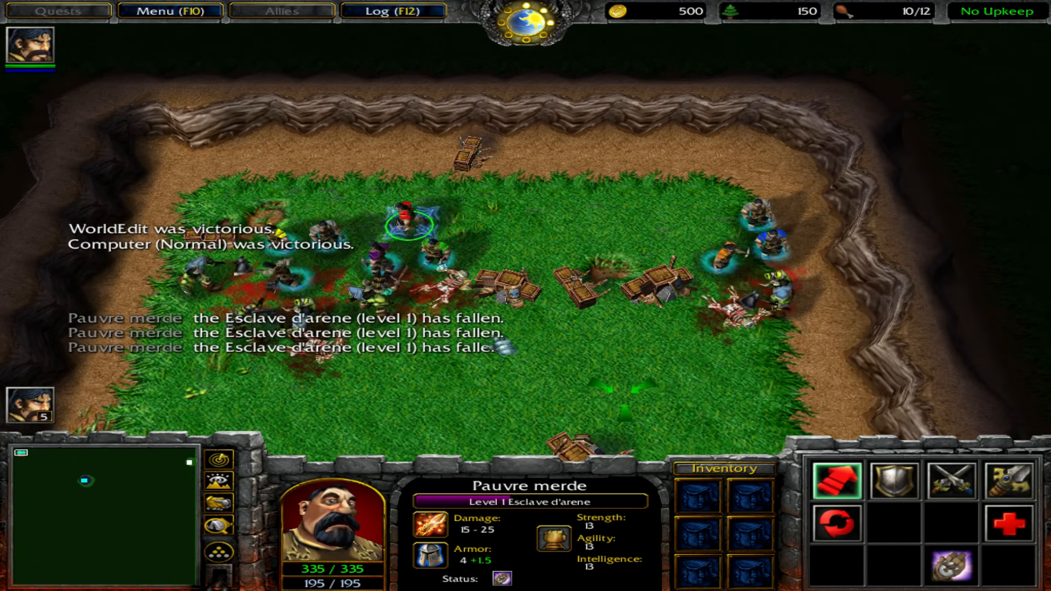
pyautogui.rightClick(306, 287)
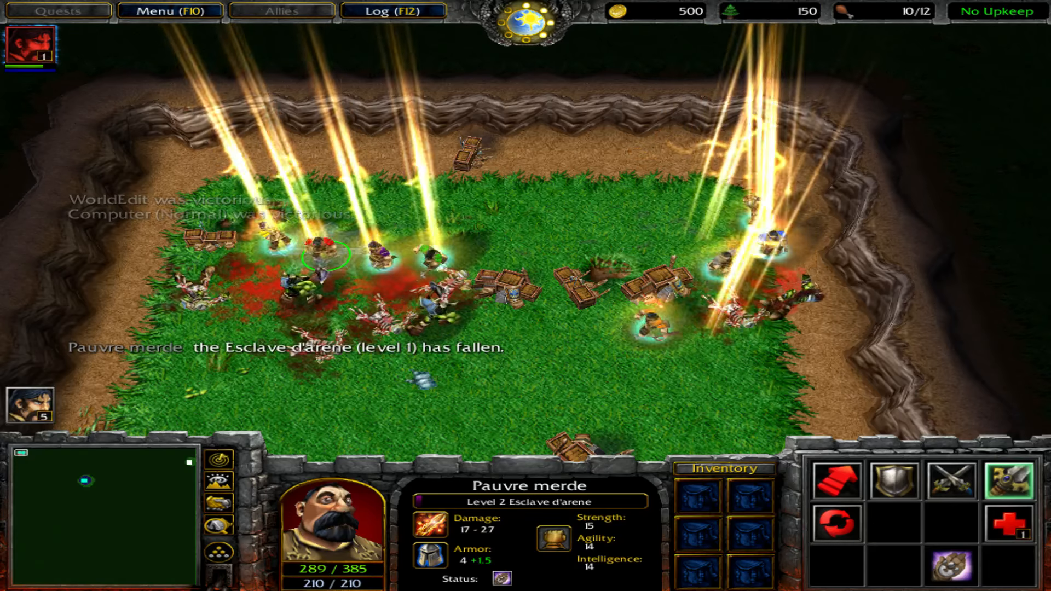
# Teach the hero Holy Light with the new skill point and ready the spell for targeting
pyautogui.click(1008, 523)
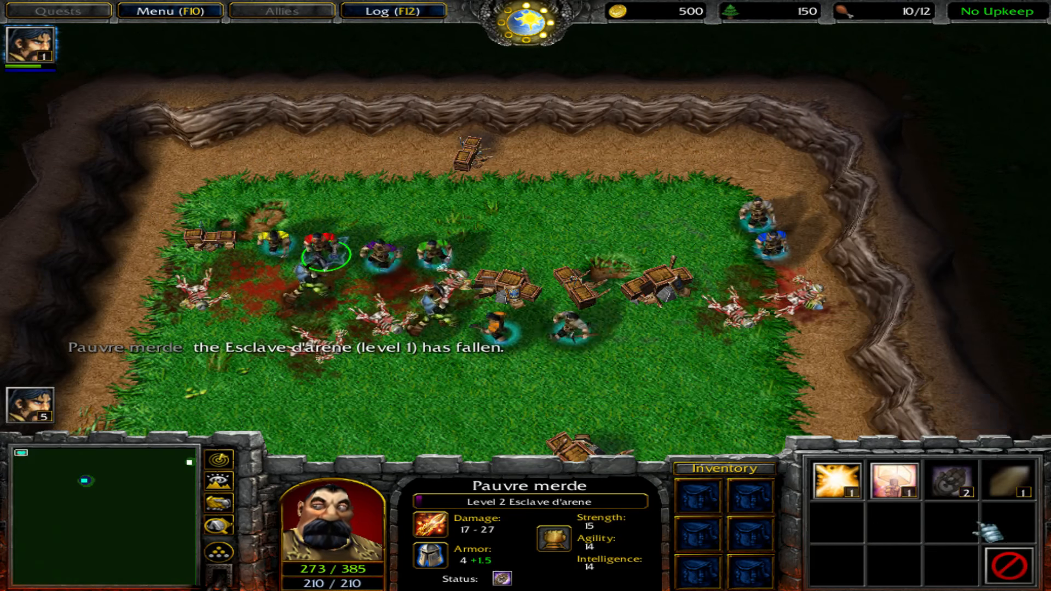
pyautogui.click(836, 480)
pyautogui.click(836, 567)
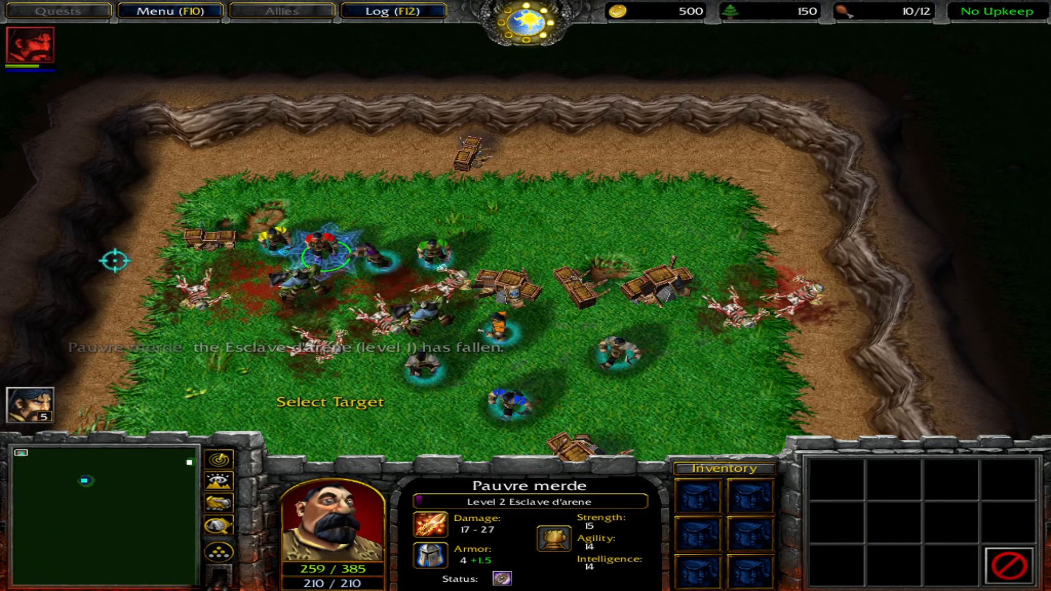
# End the test game and exit the program
pyautogui.press('F10')
pyautogui.click(539, 311)
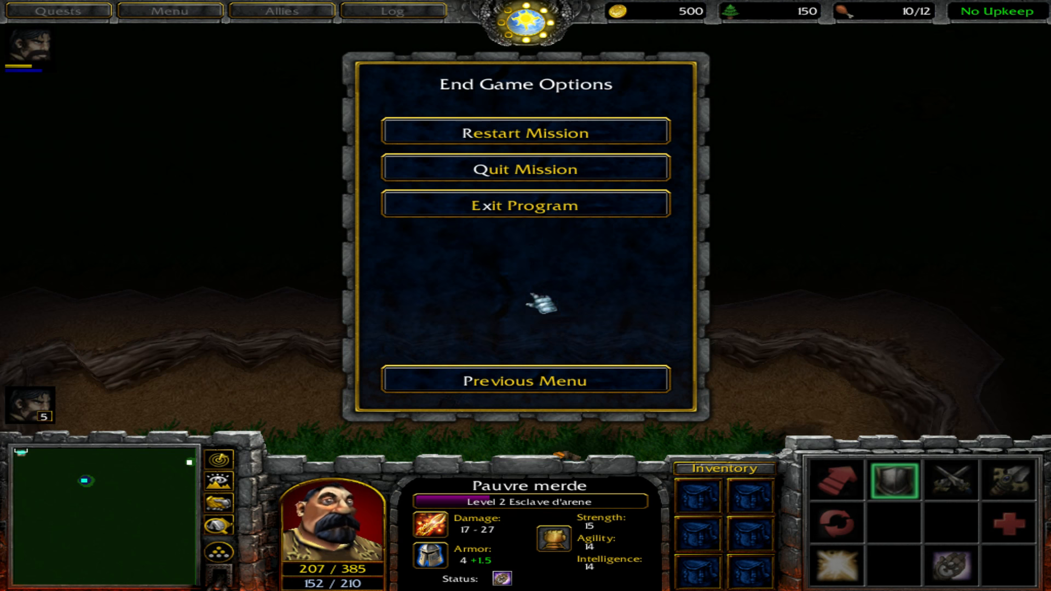
pyautogui.click(525, 204)
pyautogui.click(458, 292)
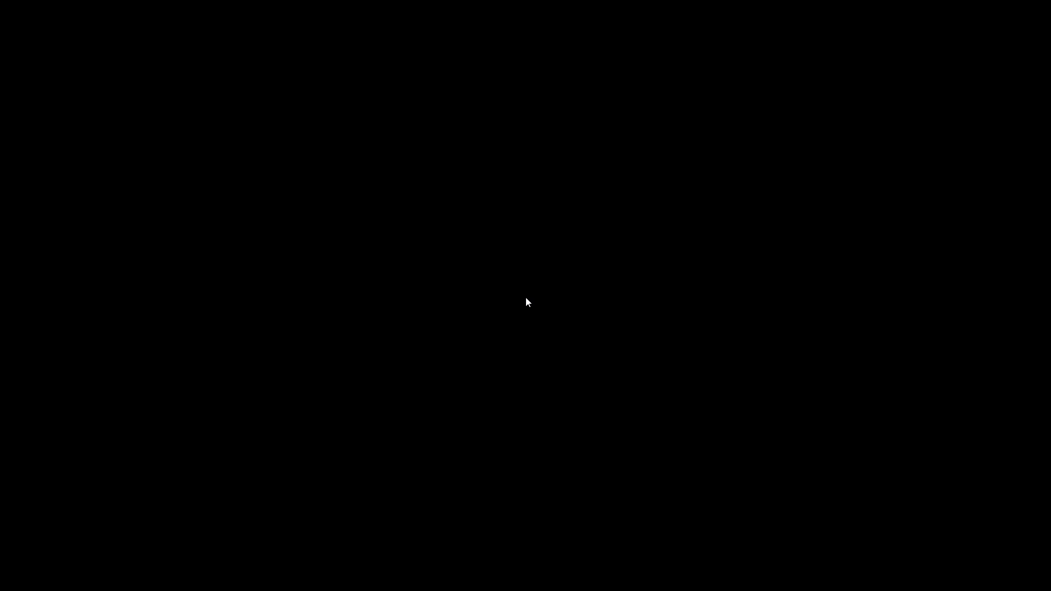